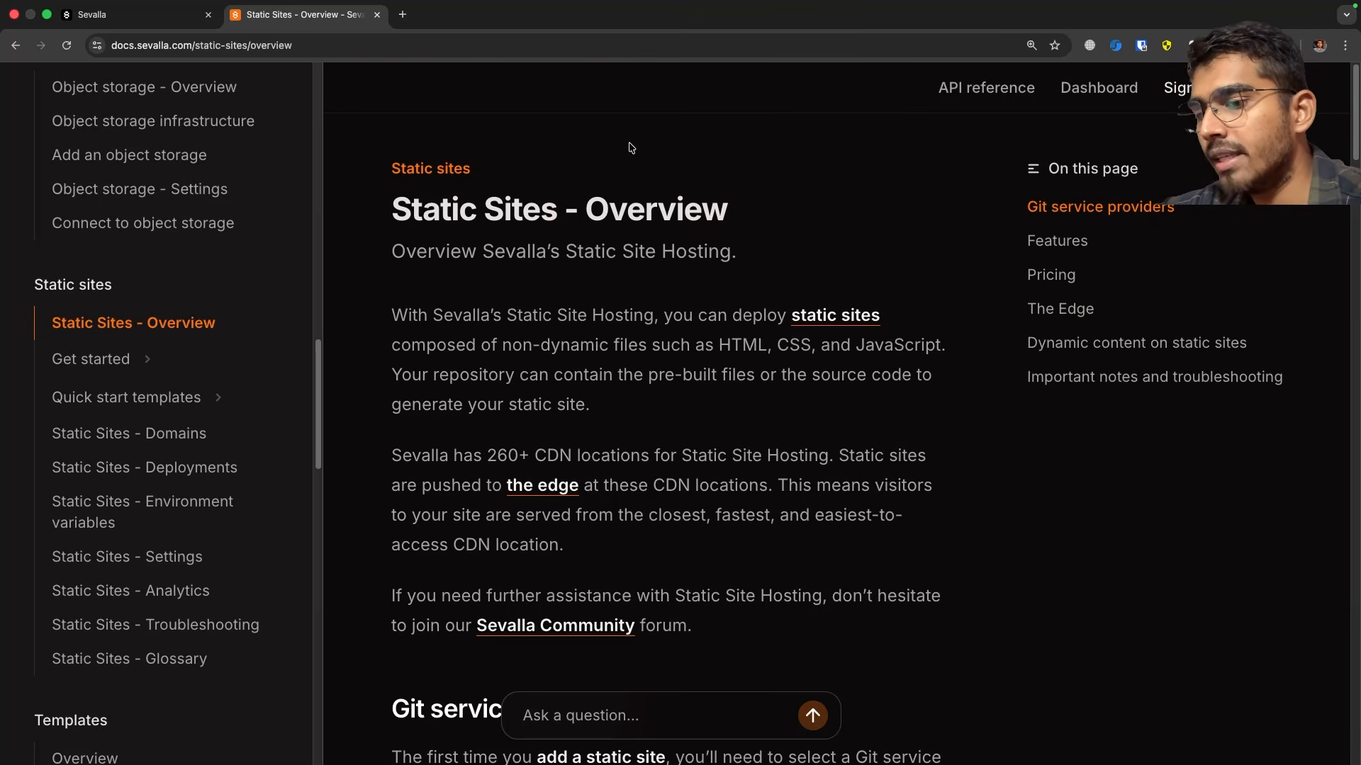
Turn on screen annotation, handwrite the circled numbers 1 to 6 over the static sites overview page, and clear the drawing.
key("ctrl+a")
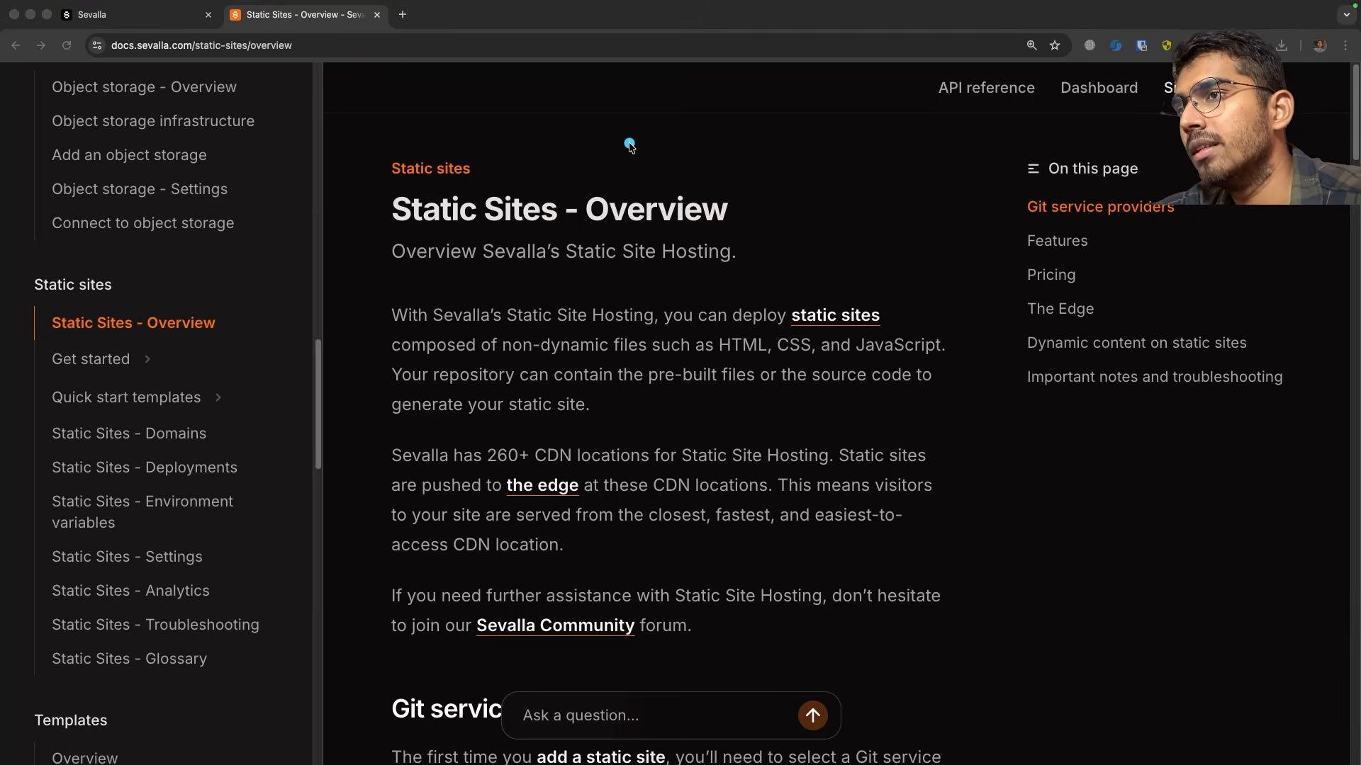
left_click_drag(413, 212, 414, 253)
left_click_drag(419, 182, 360, 190)
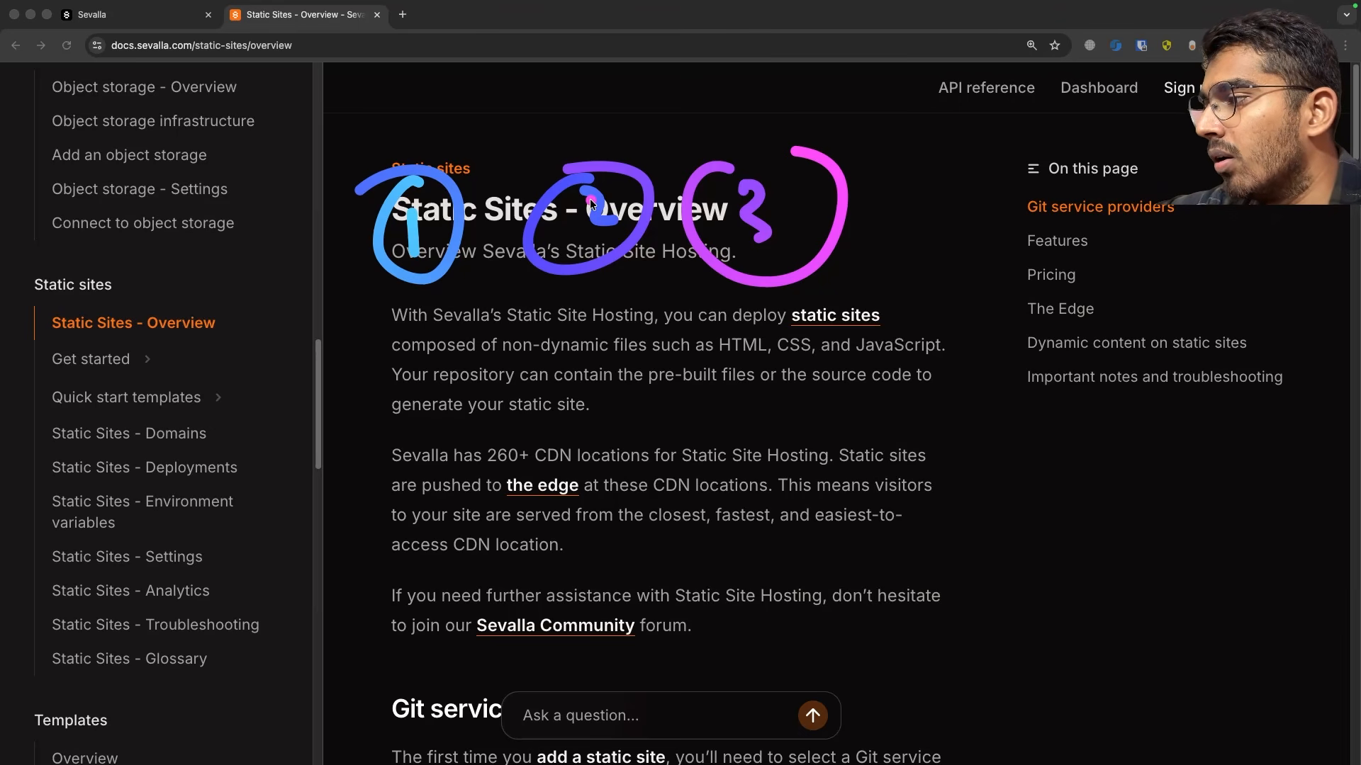
left_click_drag(885, 206, 871, 221)
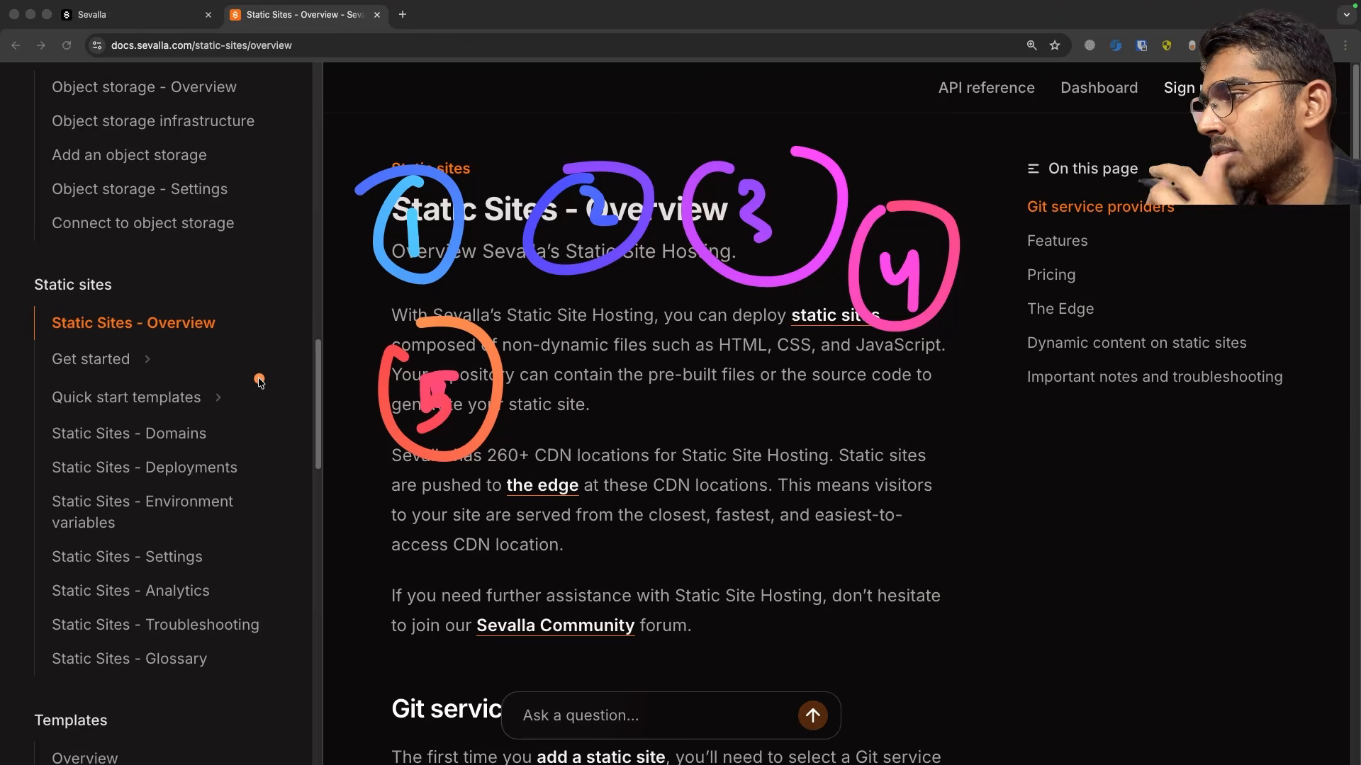
left_click_drag(640, 345, 625, 386)
mouse_move(628, 315)
left_mouse_down()
mouse_move(659, 433)
mouse_move(632, 326)
left_mouse_up()
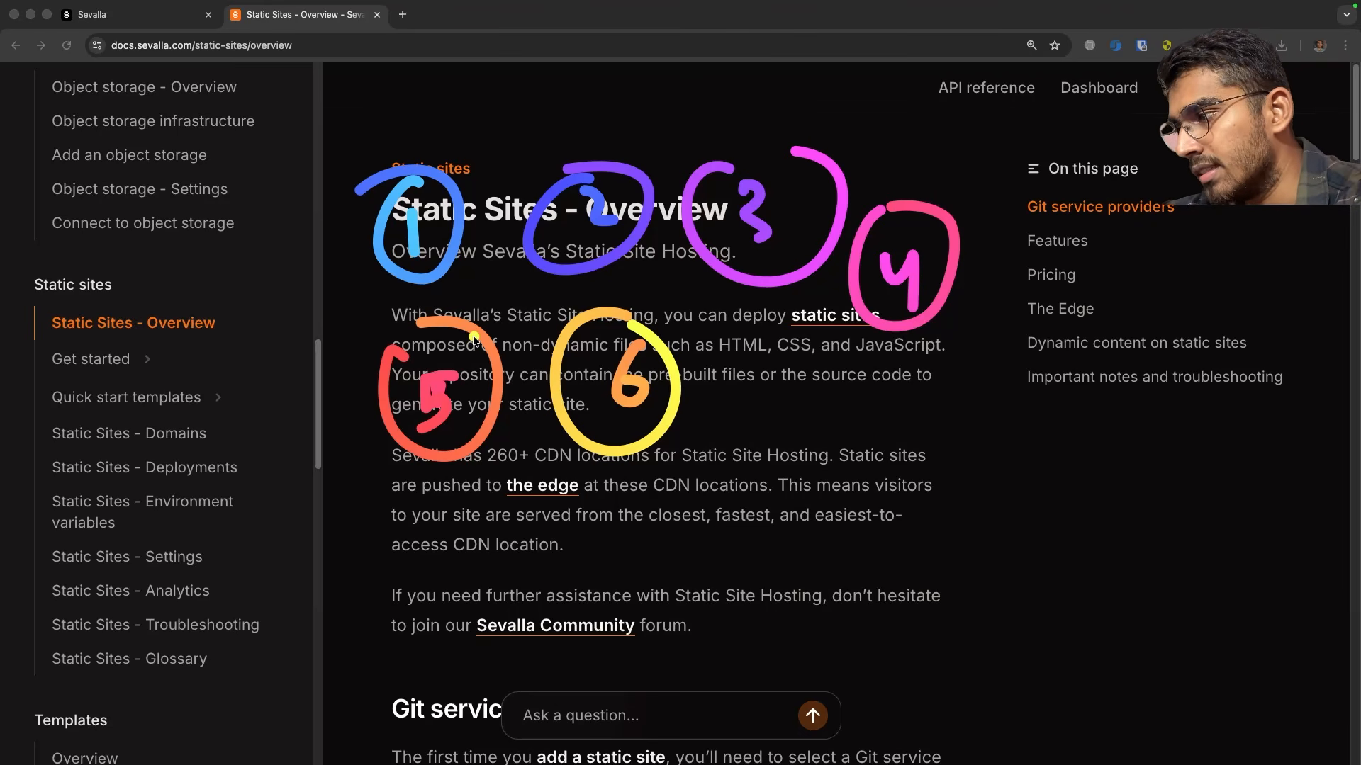
key("Delete")
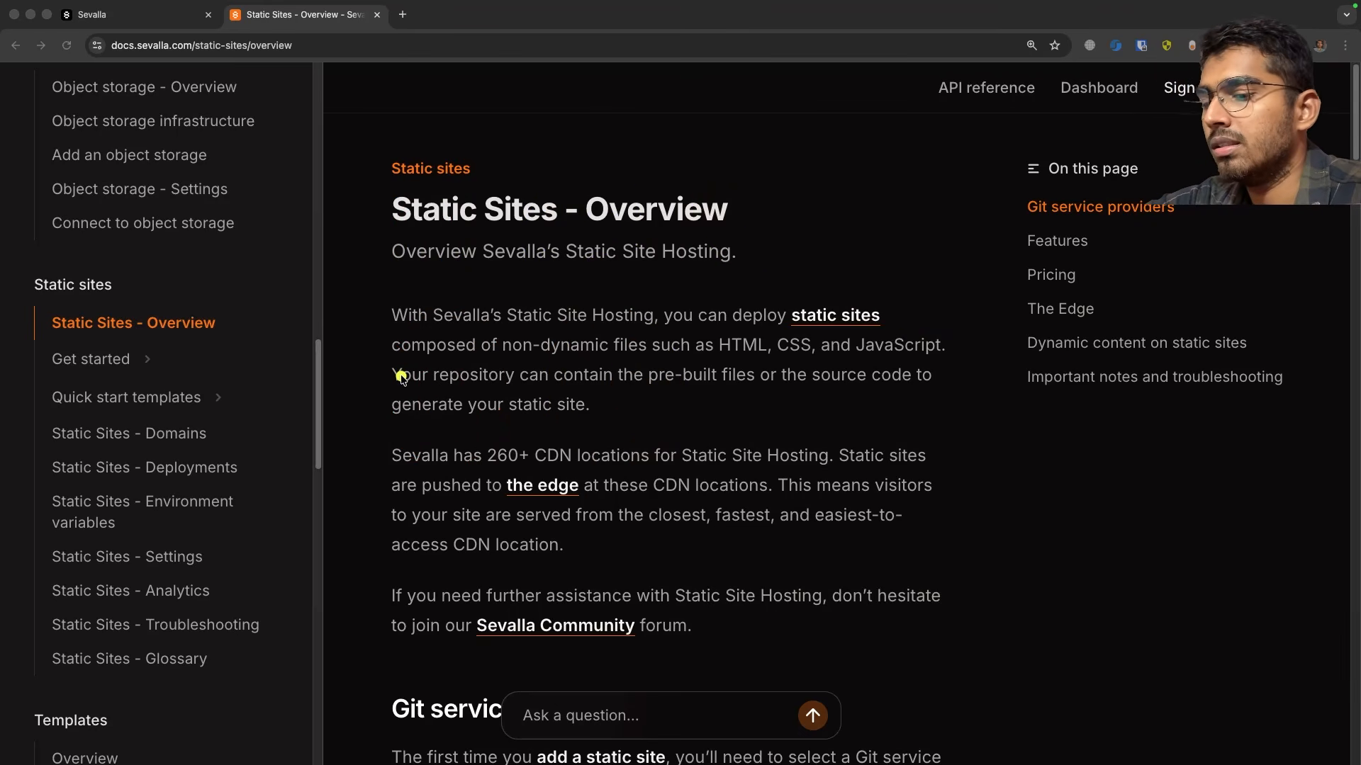
Handwrite HTML, CSS and JS one below the other over the overview text.
left_click_drag(647, 152, 323, 170)
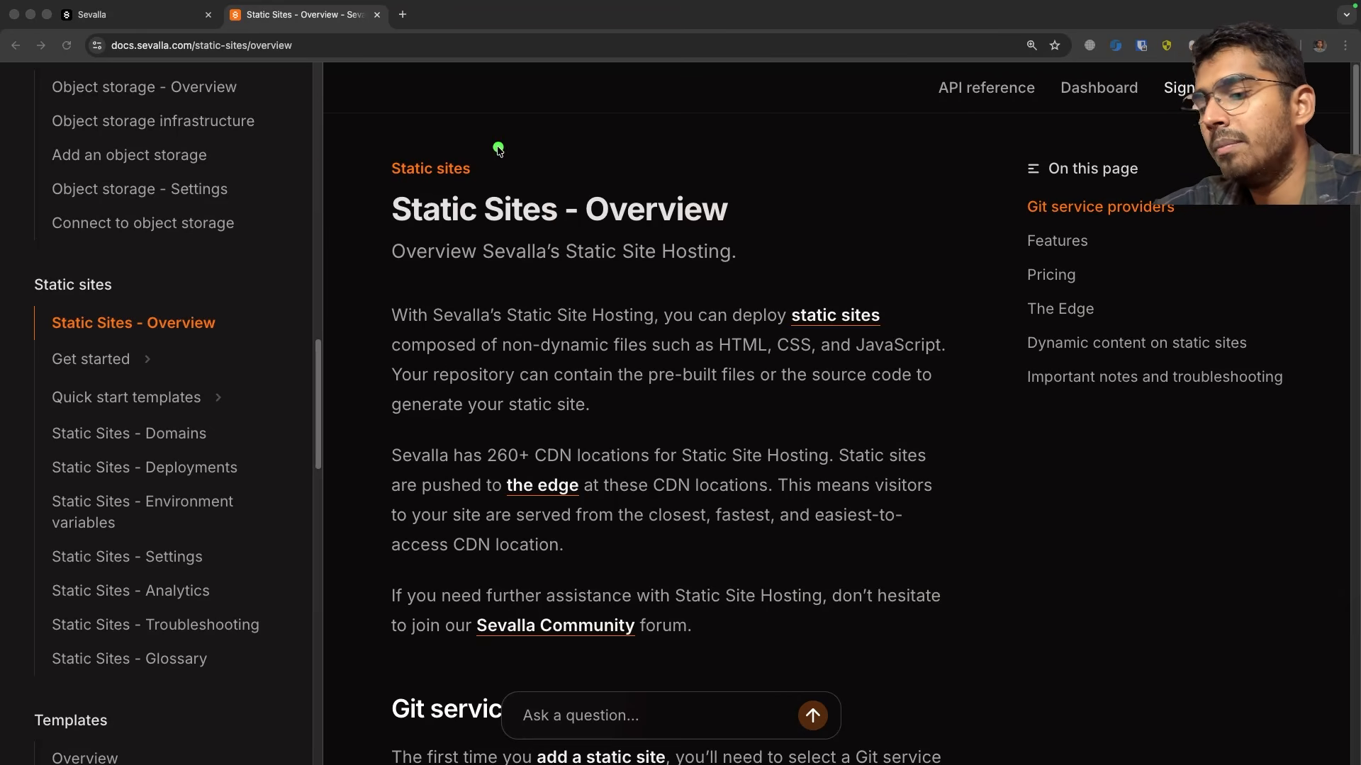
left_click_drag(467, 212, 484, 309)
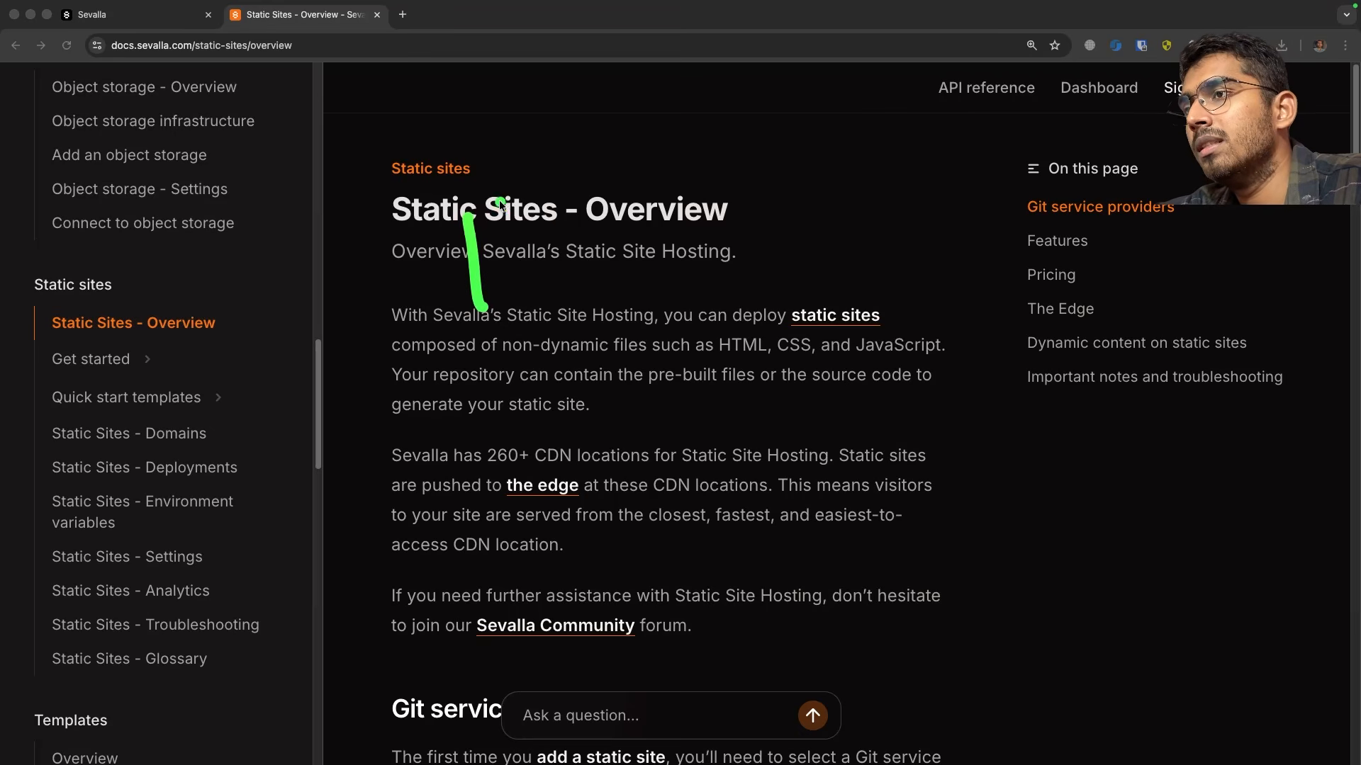
left_click_drag(473, 257, 505, 243)
left_click_drag(502, 201, 513, 280)
mouse_move(530, 219)
left_mouse_down()
mouse_move(560, 203)
mouse_move(599, 209)
mouse_move(618, 402)
mouse_move(691, 312)
mouse_move(709, 494)
mouse_move(694, 583)
left_mouse_up()
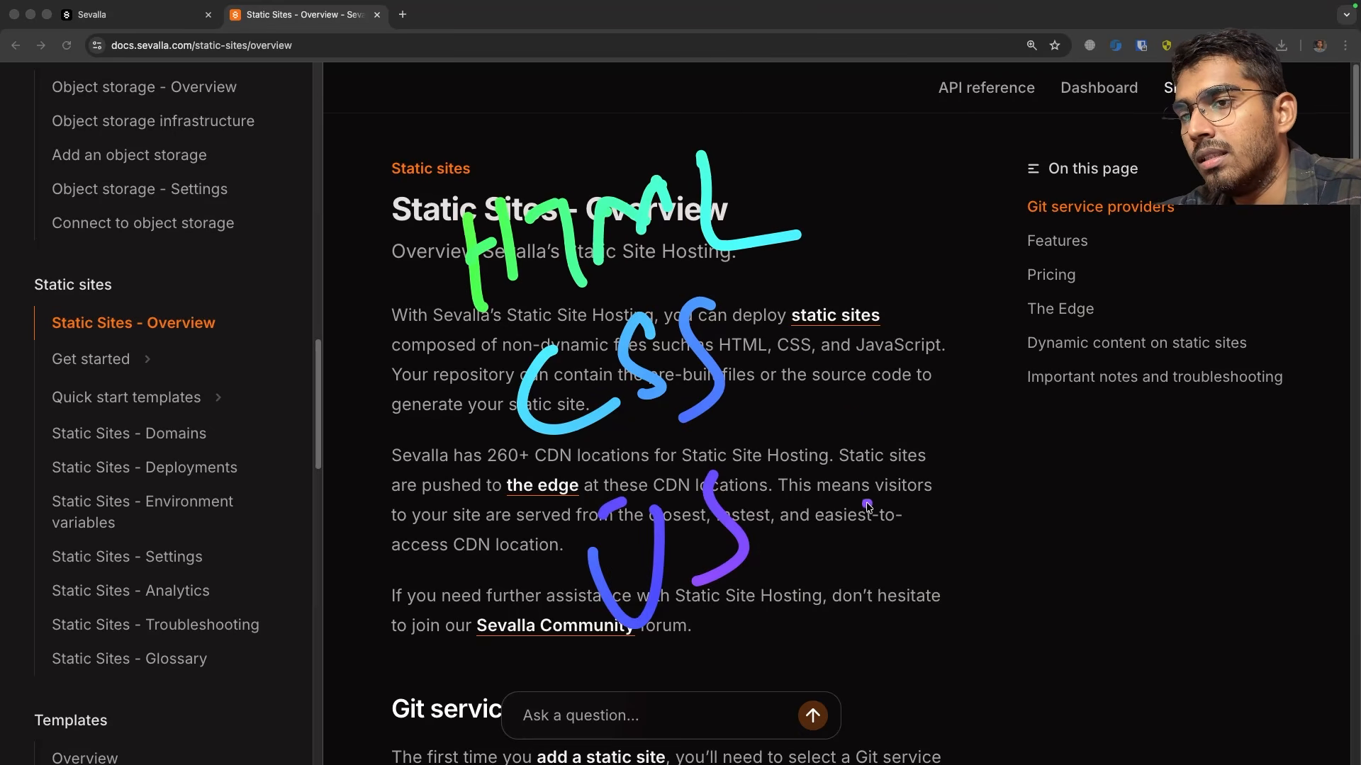
Draw a vertical divider beside the HTML, CSS and JS list and write the media types image and video beyond it.
left_click_drag(872, 358, 858, 630)
mouse_move(945, 503)
left_mouse_down()
mouse_move(937, 540)
mouse_move(1041, 489)
mouse_move(1138, 484)
left_mouse_up()
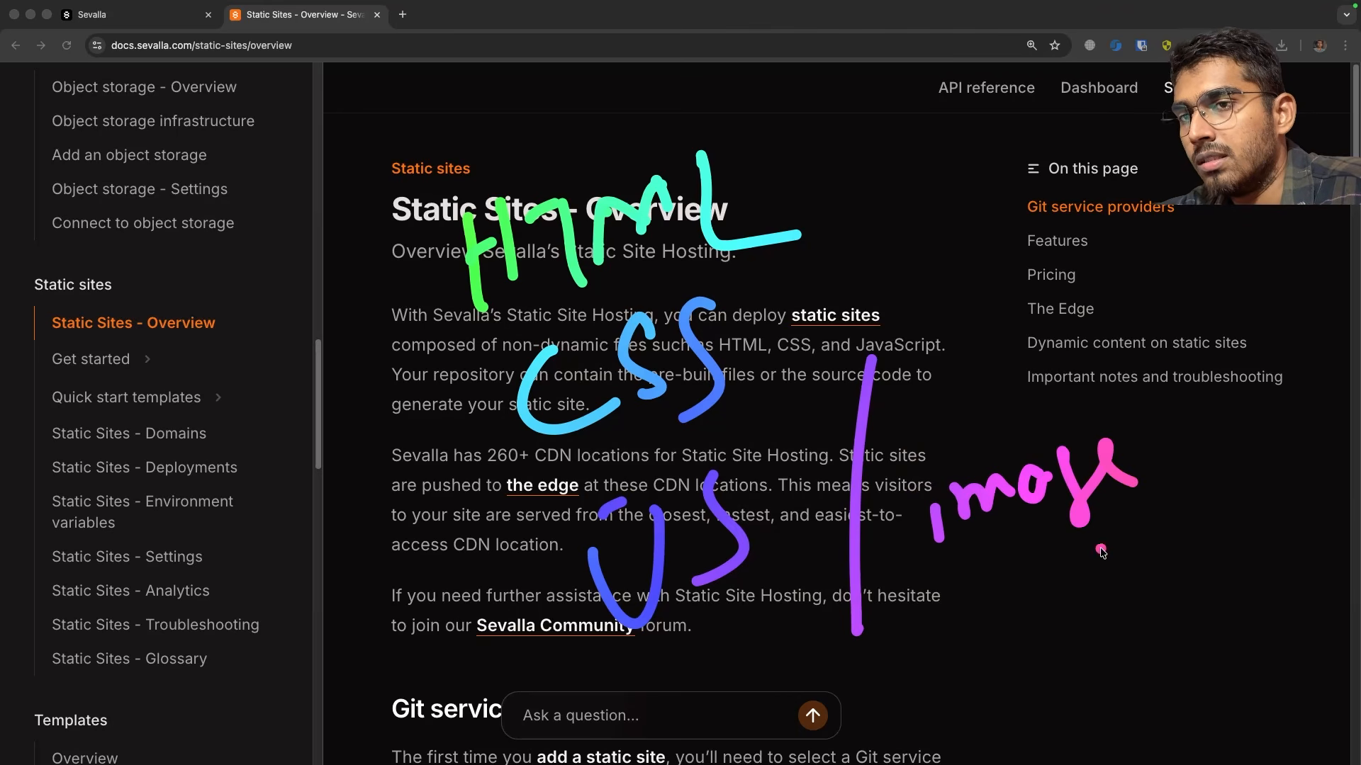
mouse_move(1010, 594)
left_mouse_down()
mouse_move(1081, 587)
mouse_move(1084, 617)
mouse_move(1237, 510)
left_mouse_up()
mouse_move(1085, 670)
left_mouse_down()
mouse_move(1070, 701)
mouse_move(1230, 646)
left_mouse_up()
Circle the media notes, bracket the HTML, CSS and JS list, and clear all annotations.
left_click_drag(1137, 454, 1077, 720)
left_click_drag(1152, 691, 985, 512)
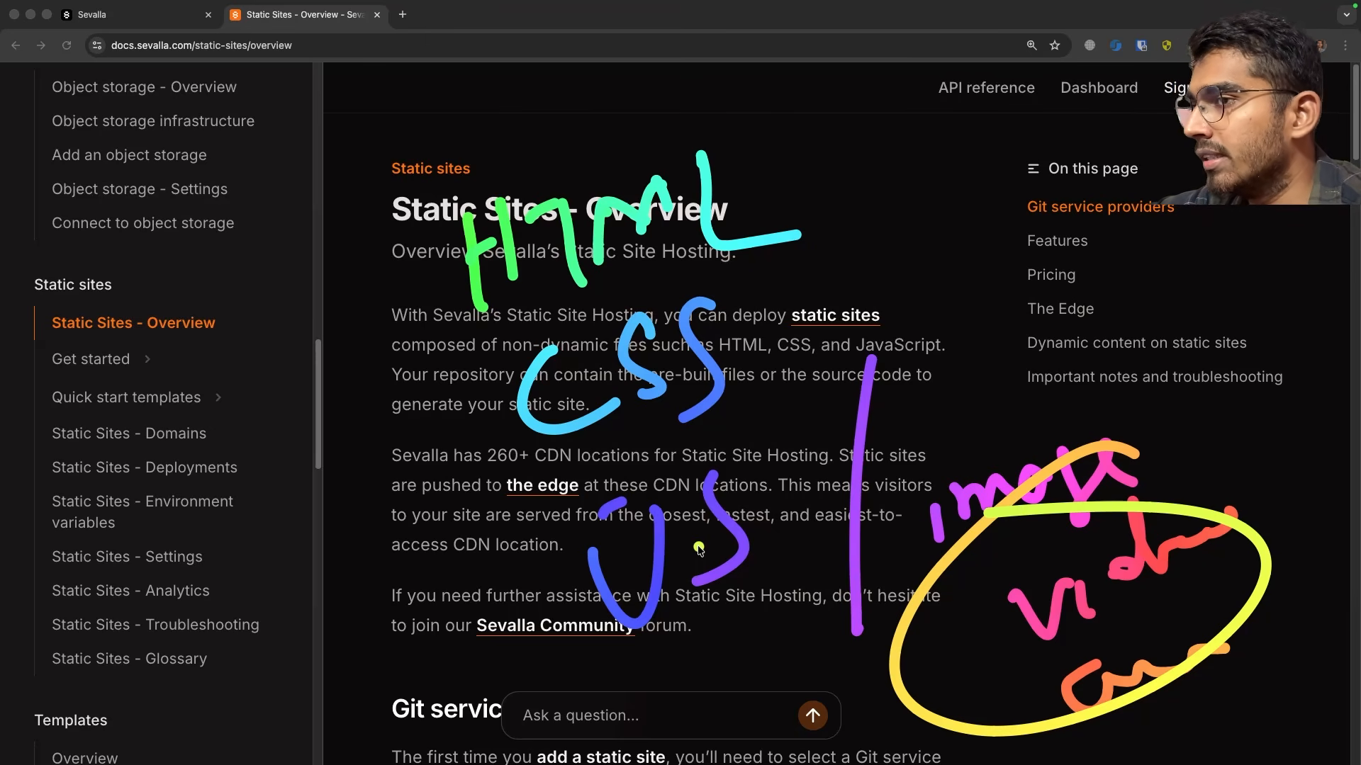
mouse_move(486, 116)
left_mouse_down()
mouse_move(368, 212)
mouse_move(808, 764)
left_mouse_up()
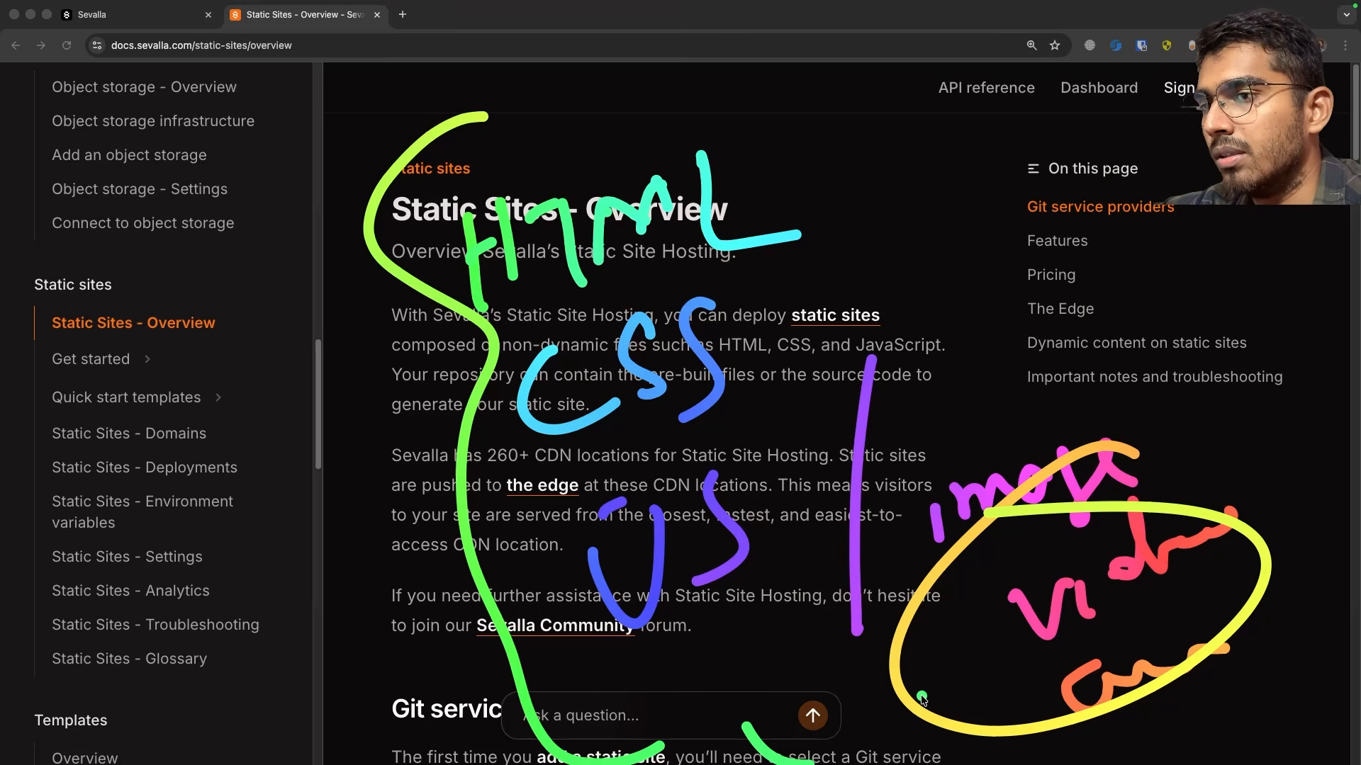
key("Delete")
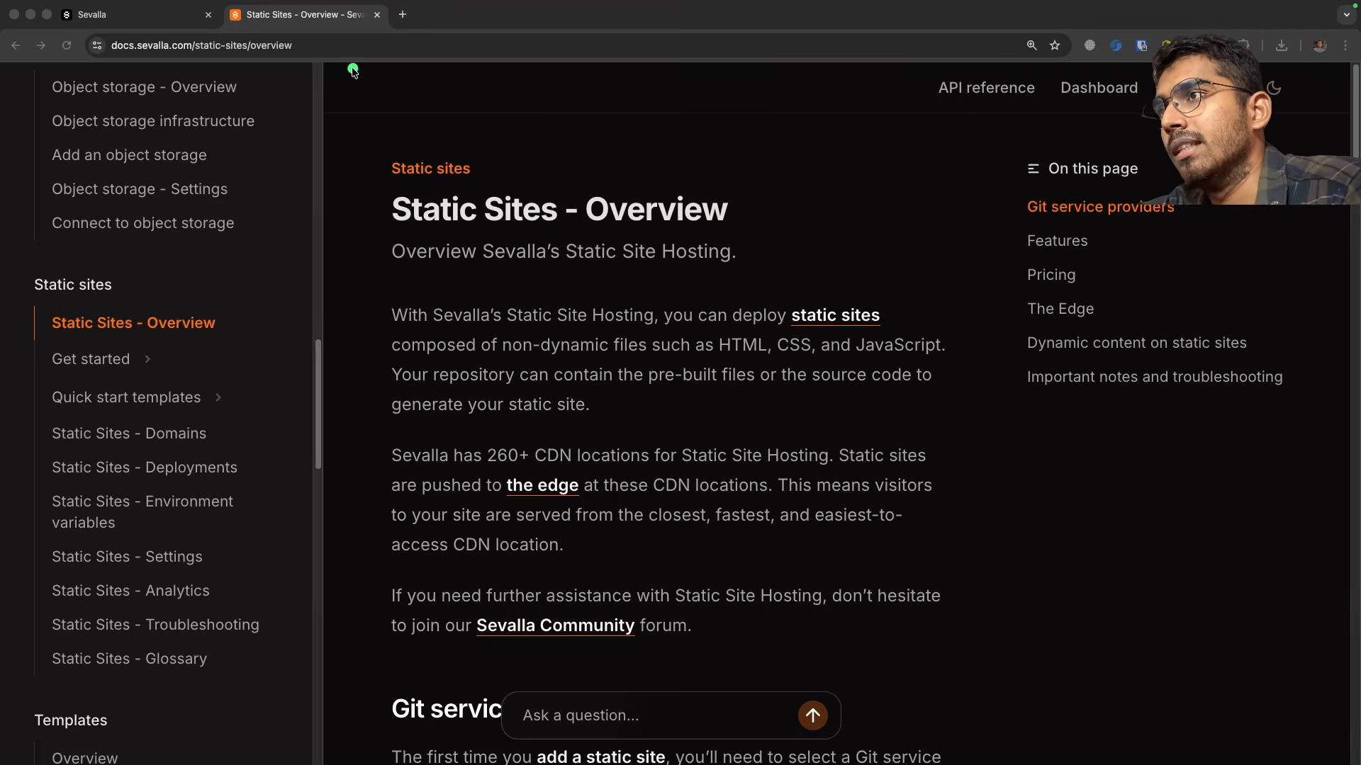
Handwrite a double-underlined heading Economics and the circled item 1 "100 static site free" beneath it.
mouse_move(352, 71)
left_mouse_down()
mouse_move(489, 106)
mouse_move(513, 90)
mouse_move(679, 107)
left_mouse_up()
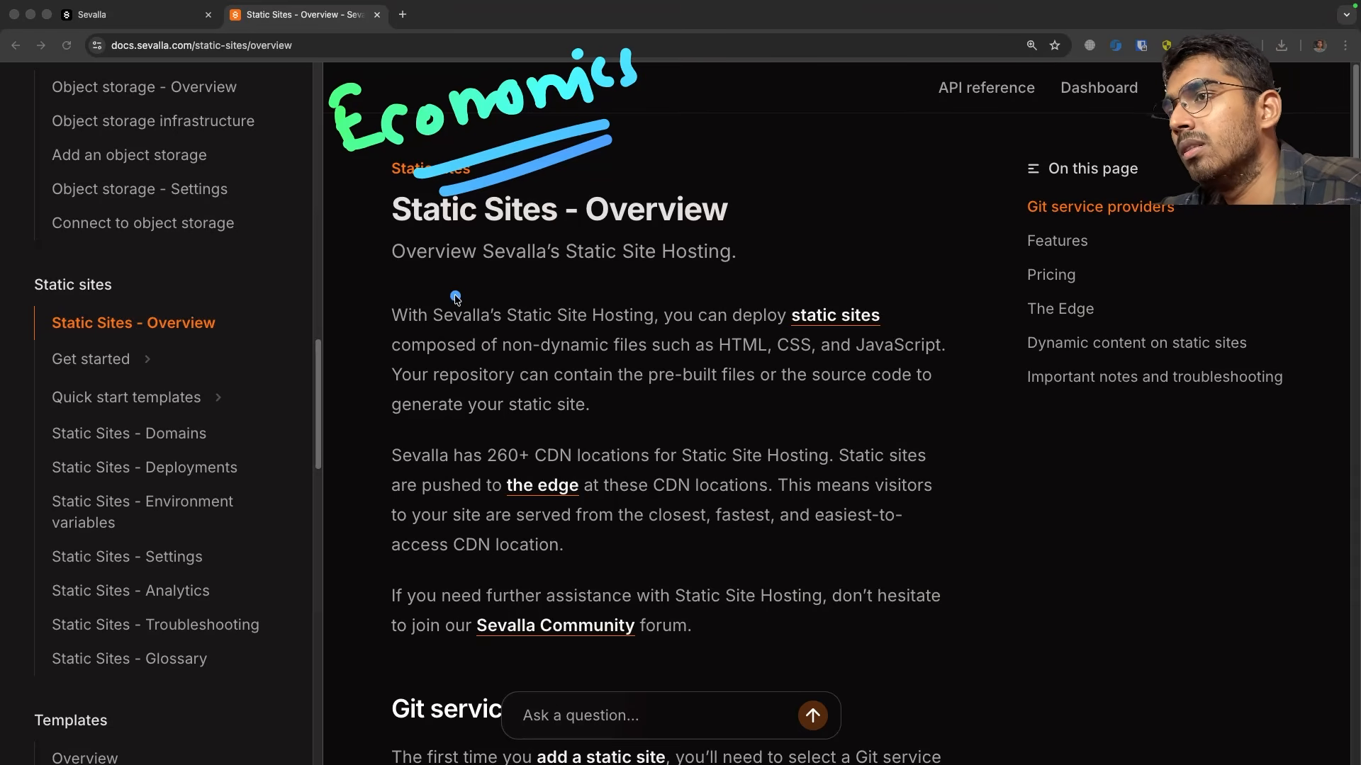
mouse_move(455, 268)
left_mouse_down()
mouse_move(464, 319)
mouse_move(510, 273)
left_mouse_up()
mouse_move(595, 234)
left_mouse_down()
mouse_move(889, 233)
mouse_move(896, 276)
mouse_move(936, 298)
mouse_move(992, 291)
mouse_move(1074, 308)
mouse_move(1177, 266)
left_mouse_up()
Add the circled item 2 "600 GB" under the Economics heading and underline GB.
mouse_move(468, 397)
left_mouse_down()
mouse_move(507, 434)
mouse_move(624, 446)
mouse_move(761, 376)
mouse_move(909, 416)
mouse_move(957, 390)
left_mouse_up()
left_click(1028, 372)
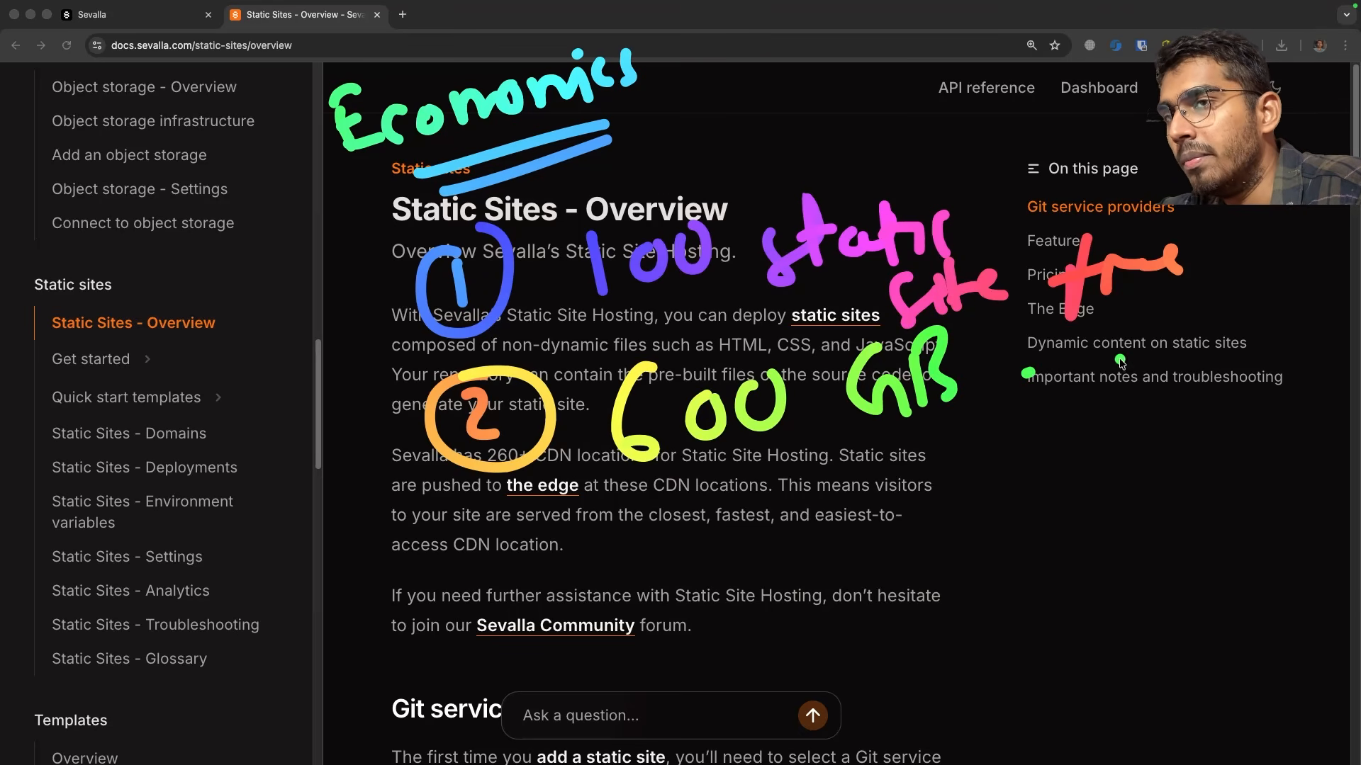
left_click(1104, 346)
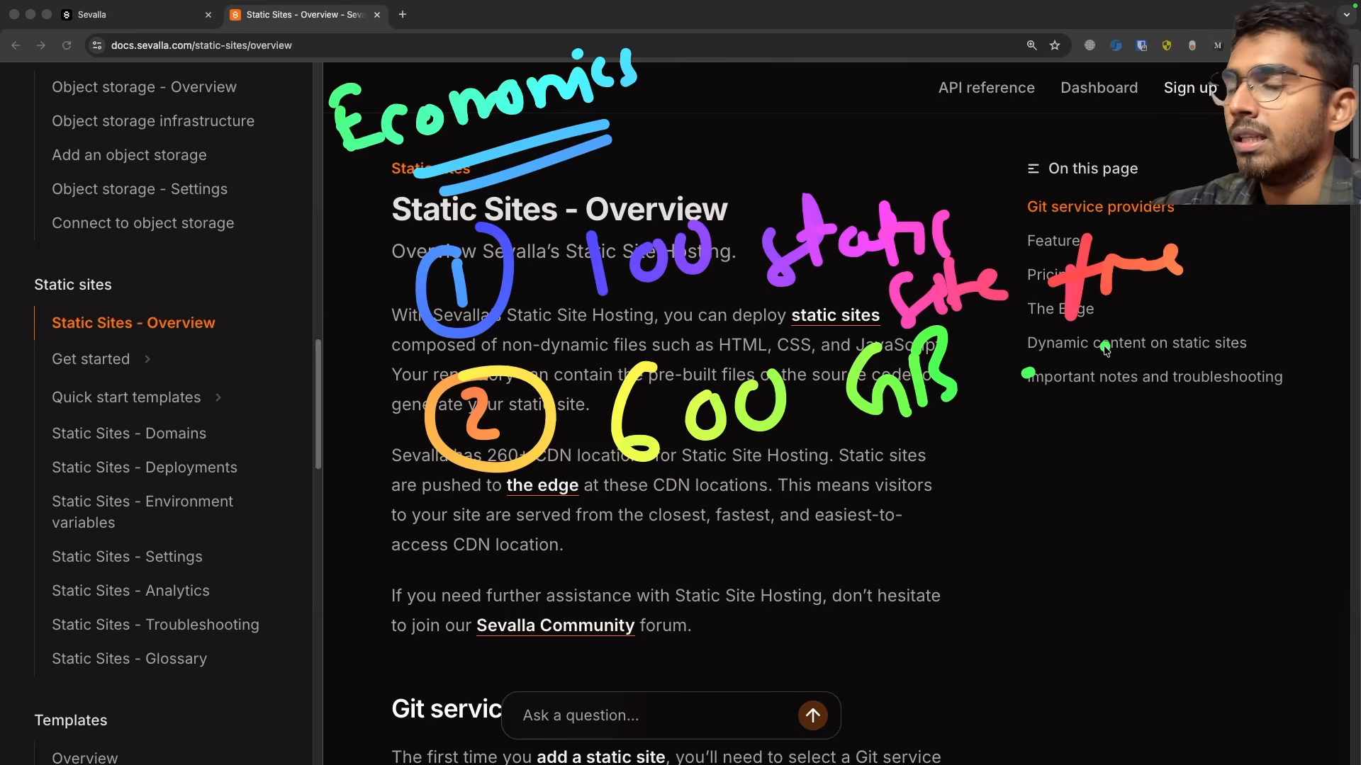
left_click_drag(920, 448, 991, 427)
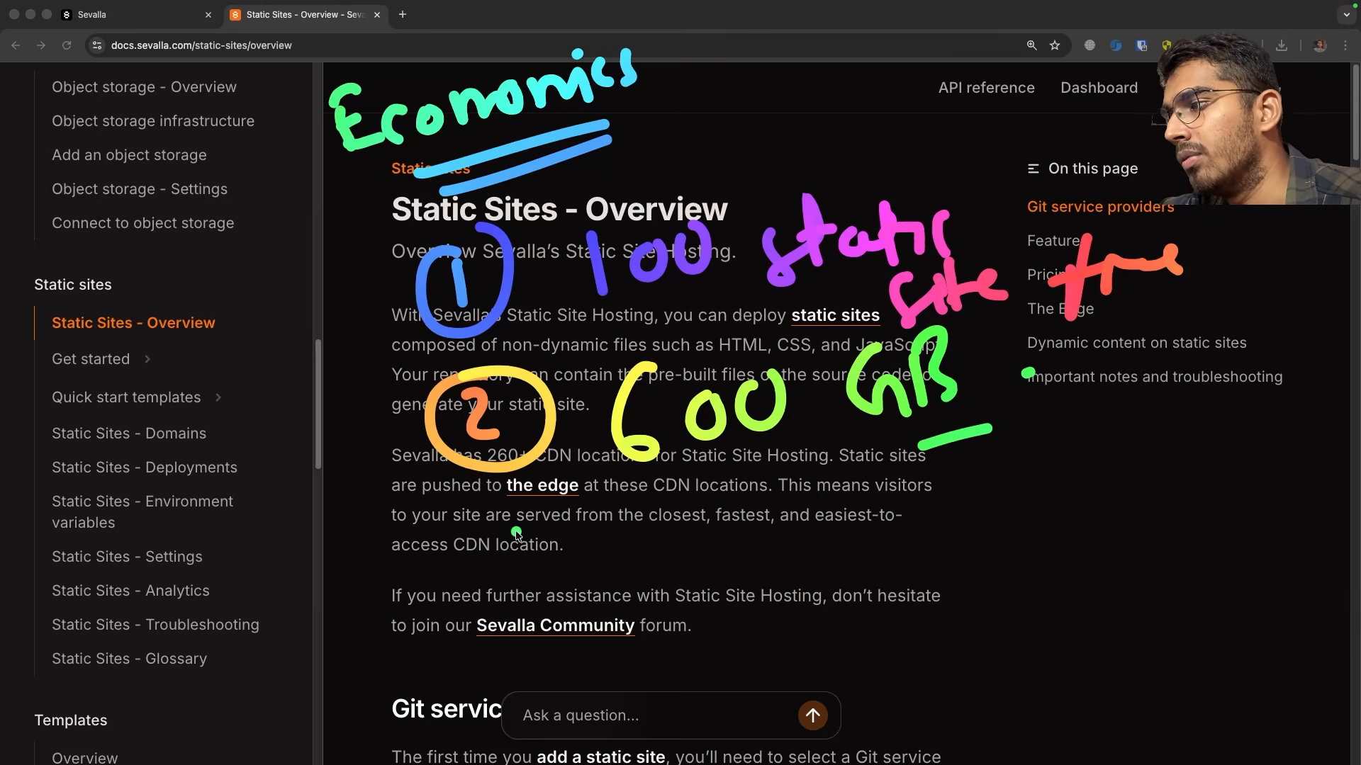
Add the circled item 3 "100 GB" below the 600 GB line.
left_click_drag(486, 528, 505, 564)
left_click_drag(496, 502, 489, 504)
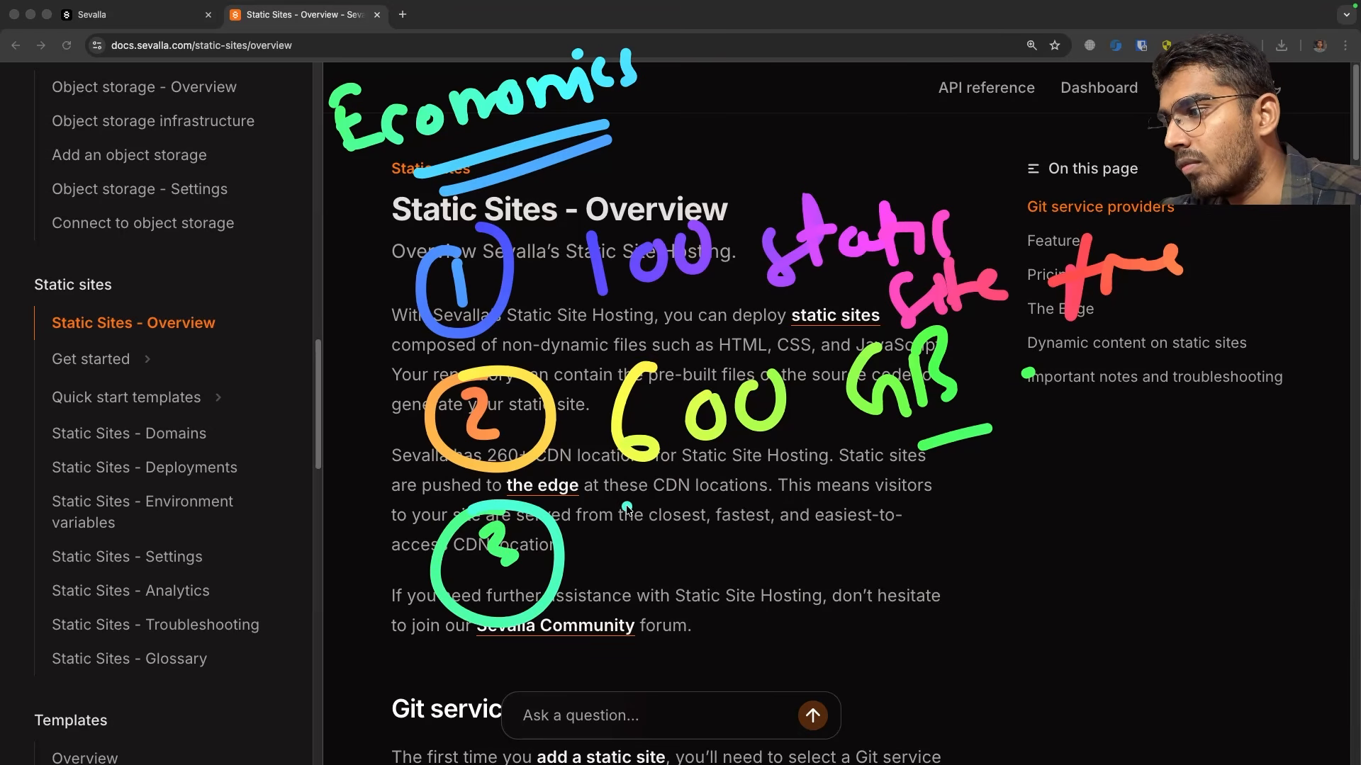
left_click(631, 581)
mouse_move(629, 467)
left_mouse_down()
mouse_move(626, 561)
mouse_move(643, 587)
left_mouse_up()
left_click_drag(691, 505, 727, 513)
mouse_move(868, 445)
left_mouse_down()
mouse_move(871, 496)
mouse_move(921, 523)
left_mouse_up()
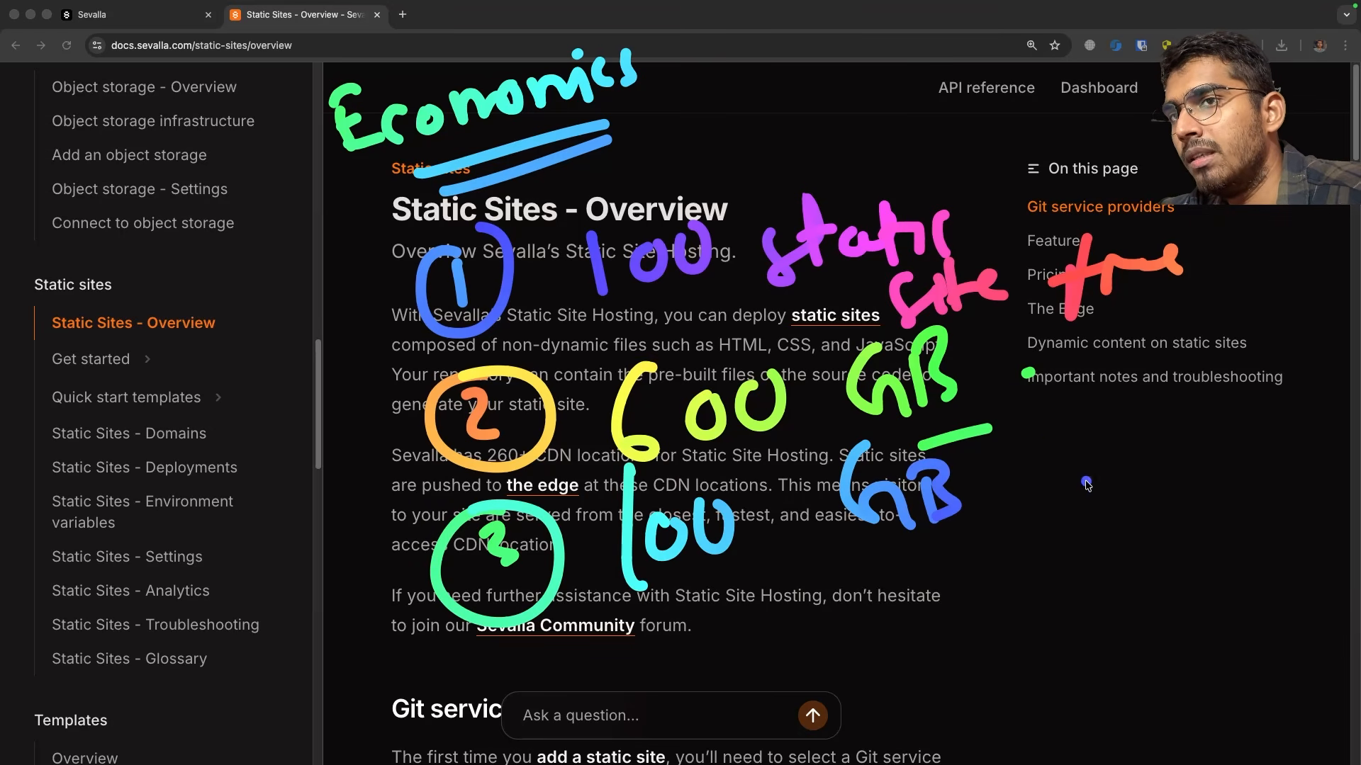
Write an abbreviated bandwidth label beside the handwritten 100 GB.
mouse_move(1052, 428)
left_mouse_down()
mouse_move(1065, 510)
mouse_move(1106, 486)
left_mouse_up()
left_click_drag(1134, 468, 1151, 489)
left_click_drag(1198, 407, 1198, 482)
left_click(1230, 441)
mouse_move(1239, 403)
left_mouse_down()
mouse_move(1233, 429)
mouse_move(1300, 447)
left_mouse_up()
left_click(1311, 445)
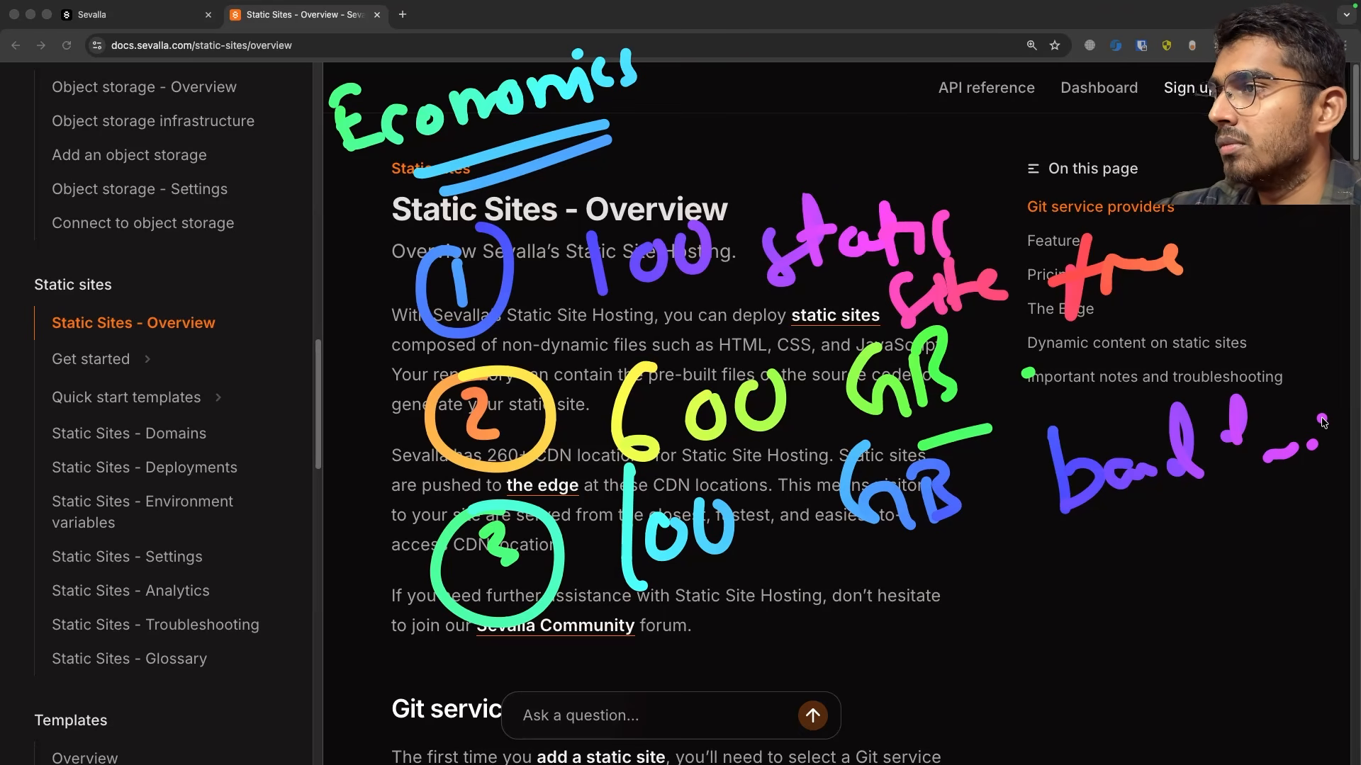
Draw a line beneath the Economics list and handwrite the rate 0.05 with trailing notes under it.
left_click_drag(753, 618, 1137, 565)
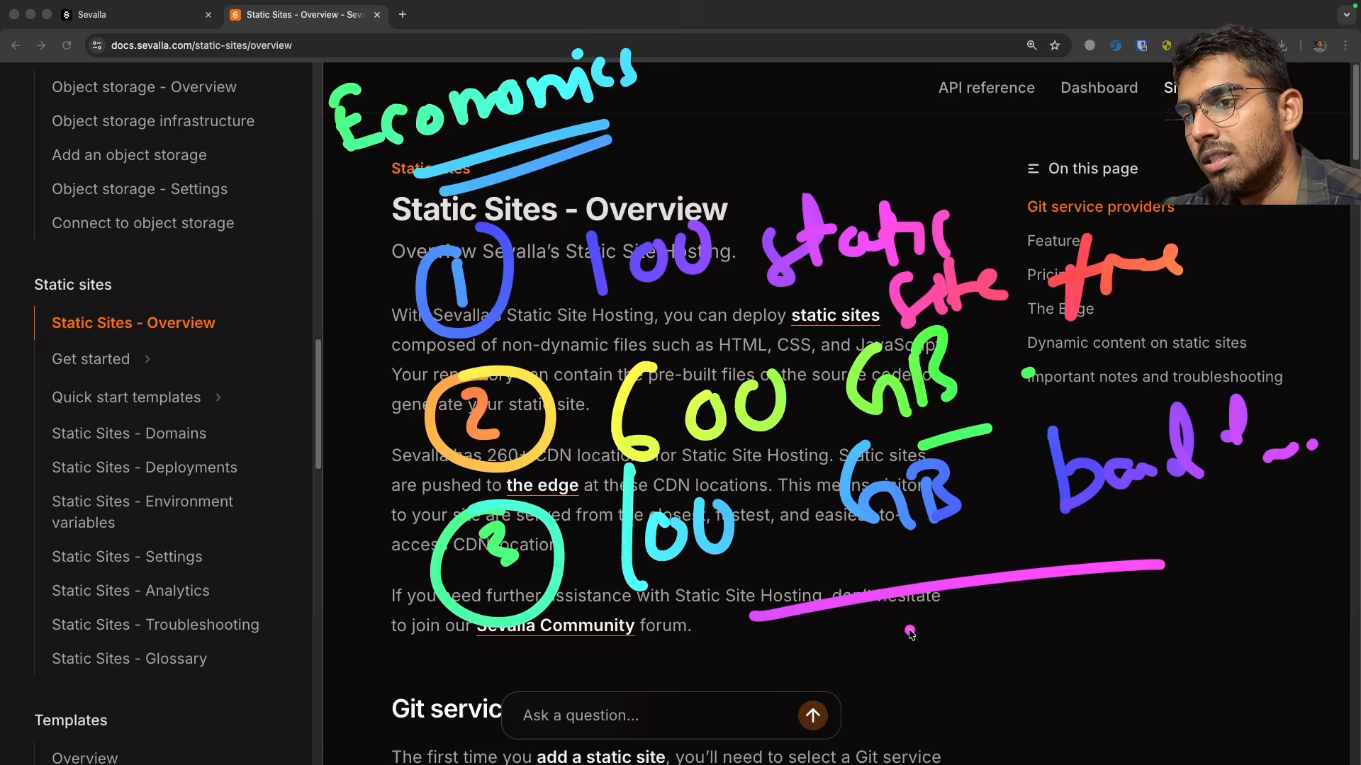
left_click(954, 646)
mouse_move(910, 616)
left_mouse_down()
mouse_move(1006, 641)
mouse_move(995, 615)
left_mouse_up()
left_click_drag(1059, 593, 1020, 664)
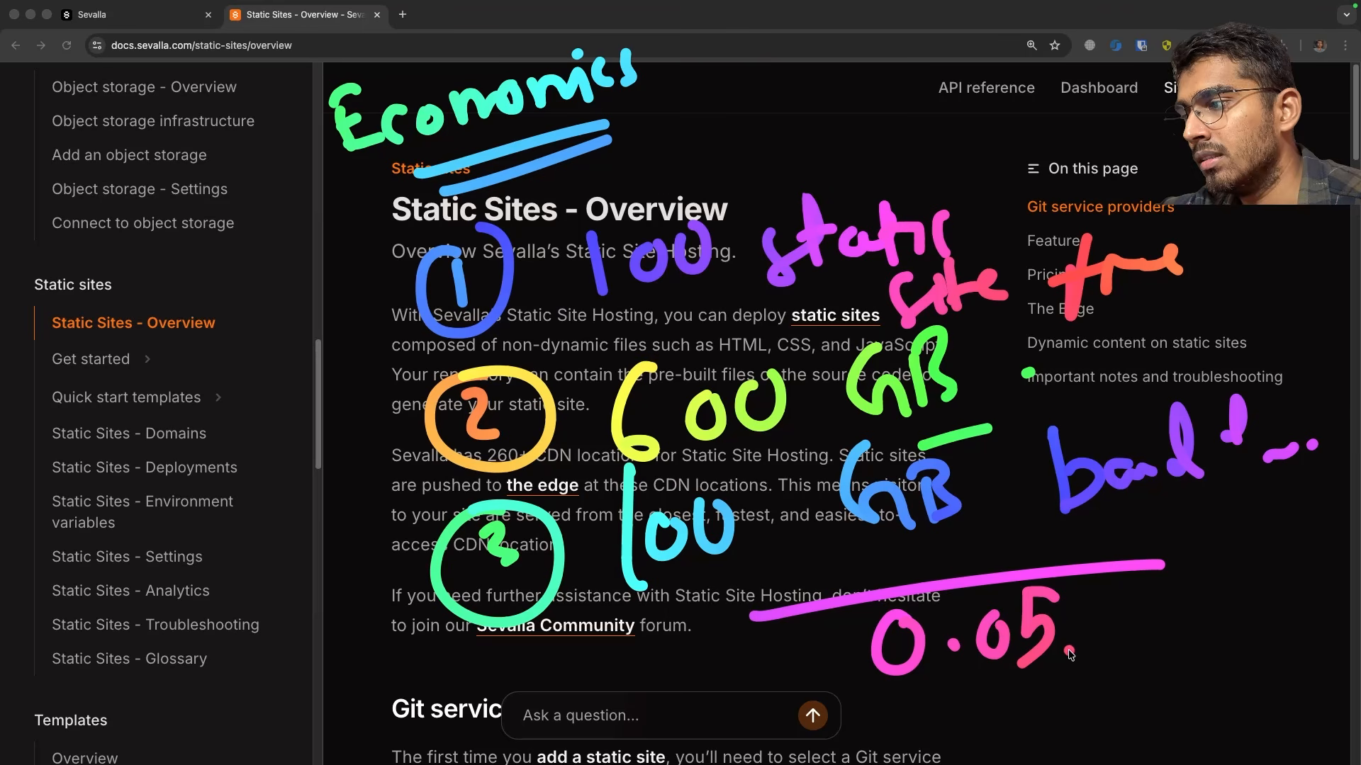
left_click_drag(1084, 675, 1083, 677)
left_click(1137, 697)
left_click(1162, 711)
left_click_drag(1159, 634, 1159, 724)
mouse_move(1200, 662)
left_mouse_down()
mouse_move(1173, 701)
mouse_move(1205, 670)
mouse_move(1266, 693)
mouse_move(1287, 642)
left_mouse_up()
left_click(1267, 704)
left_click_drag(1322, 651, 1348, 633)
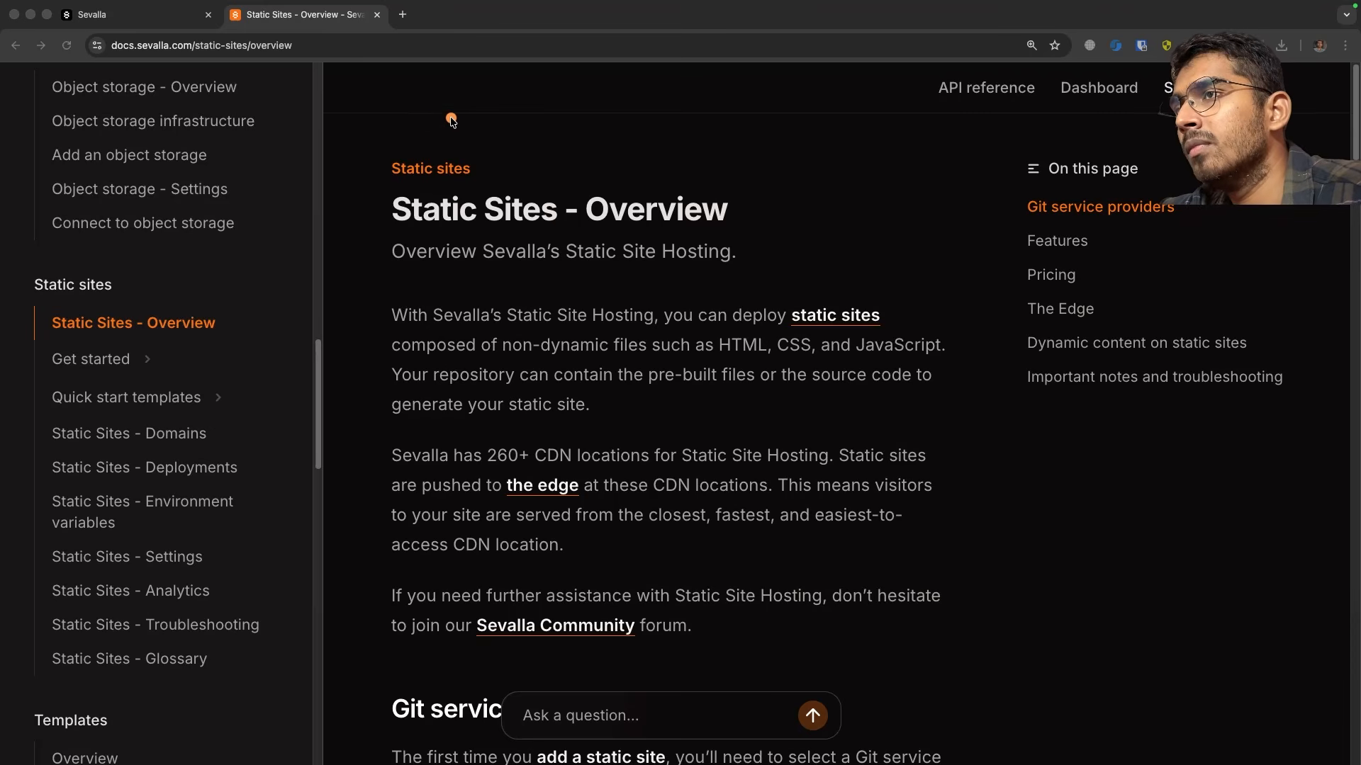
Handwrite the heading Node.JS across the top of the page and underline it twice.
left_click_drag(426, 109, 448, 214)
left_click_drag(461, 94, 494, 188)
left_click_drag(430, 129, 458, 153)
left_click_drag(517, 134, 600, 154)
left_click_drag(615, 128, 634, 137)
left_click(659, 122)
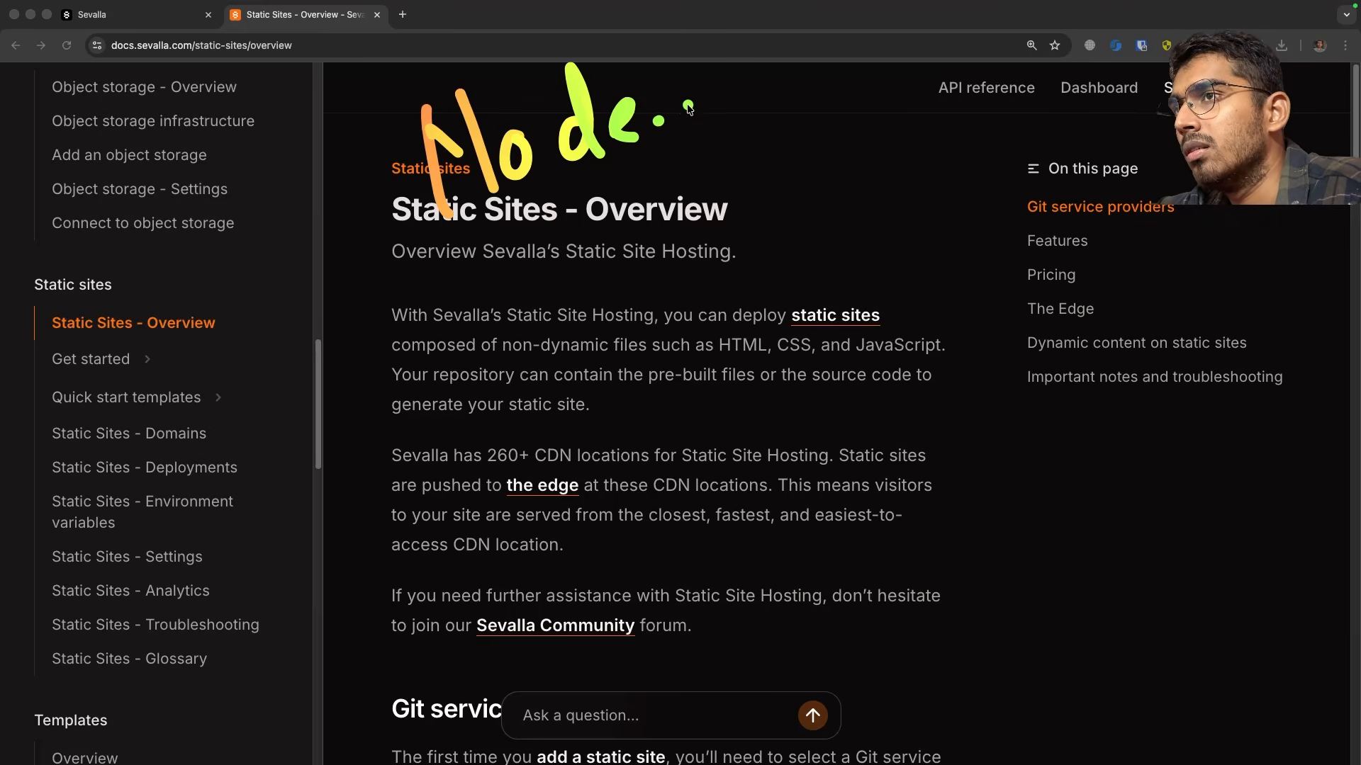
left_click_drag(711, 49, 684, 104)
mouse_move(689, 59)
left_mouse_down()
mouse_move(709, 46)
mouse_move(740, 121)
left_mouse_up()
left_click_drag(567, 213, 739, 154)
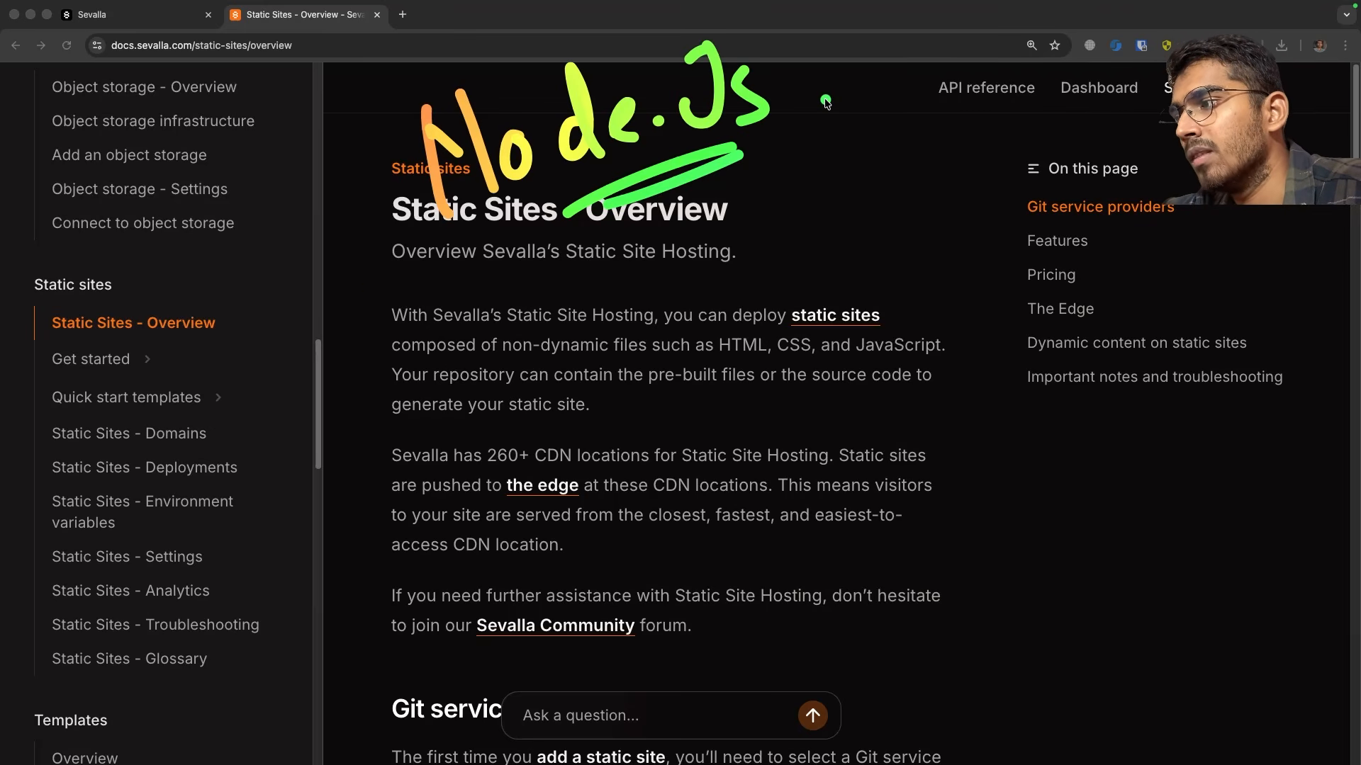
Add the circled item 1 "be pre-built" under the Node.JS heading.
left_click_drag(397, 276, 354, 284)
left_click_drag(417, 301, 425, 335)
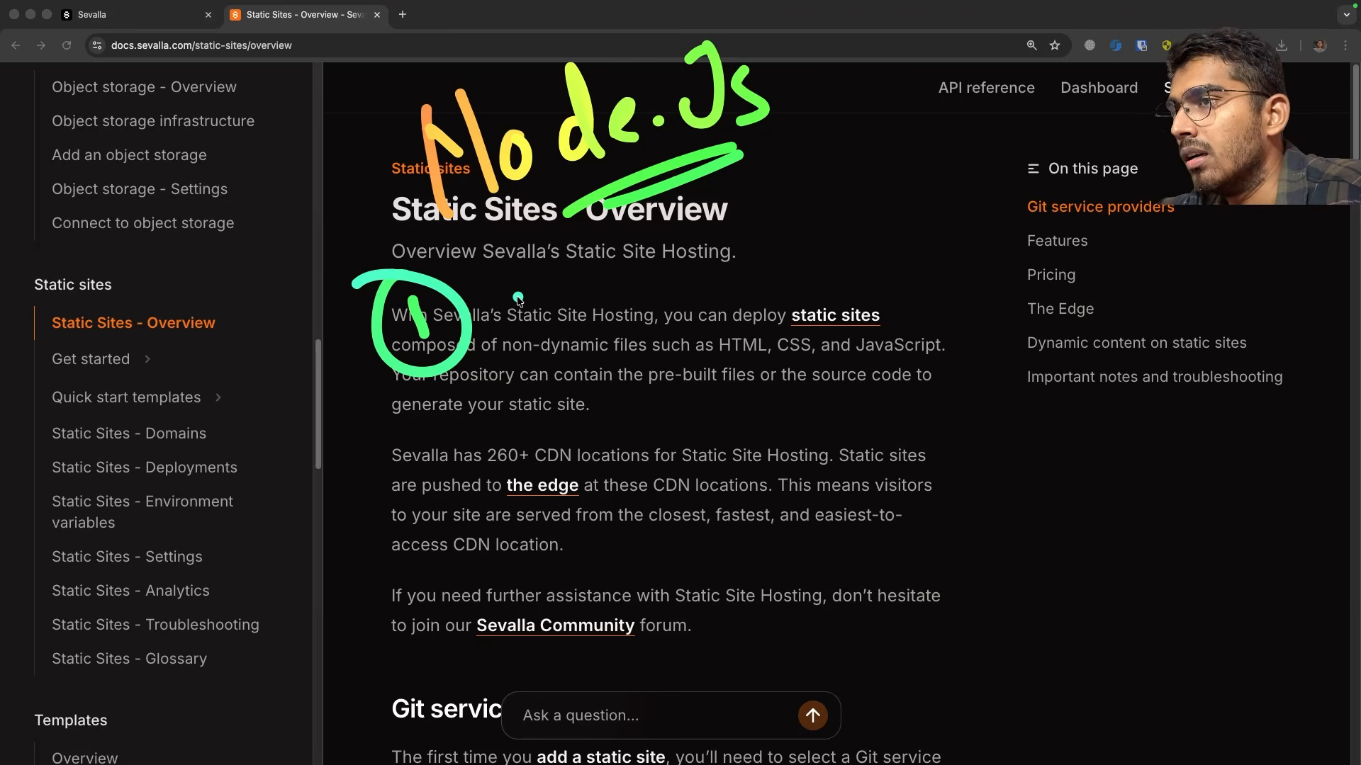
mouse_move(509, 257)
left_mouse_down()
mouse_move(559, 315)
mouse_move(614, 306)
left_mouse_up()
mouse_move(684, 255)
left_mouse_down()
mouse_move(706, 330)
mouse_move(740, 245)
left_mouse_up()
left_click_drag(733, 280, 794, 248)
left_click_drag(800, 245, 815, 240)
left_click_drag(823, 184, 971, 152)
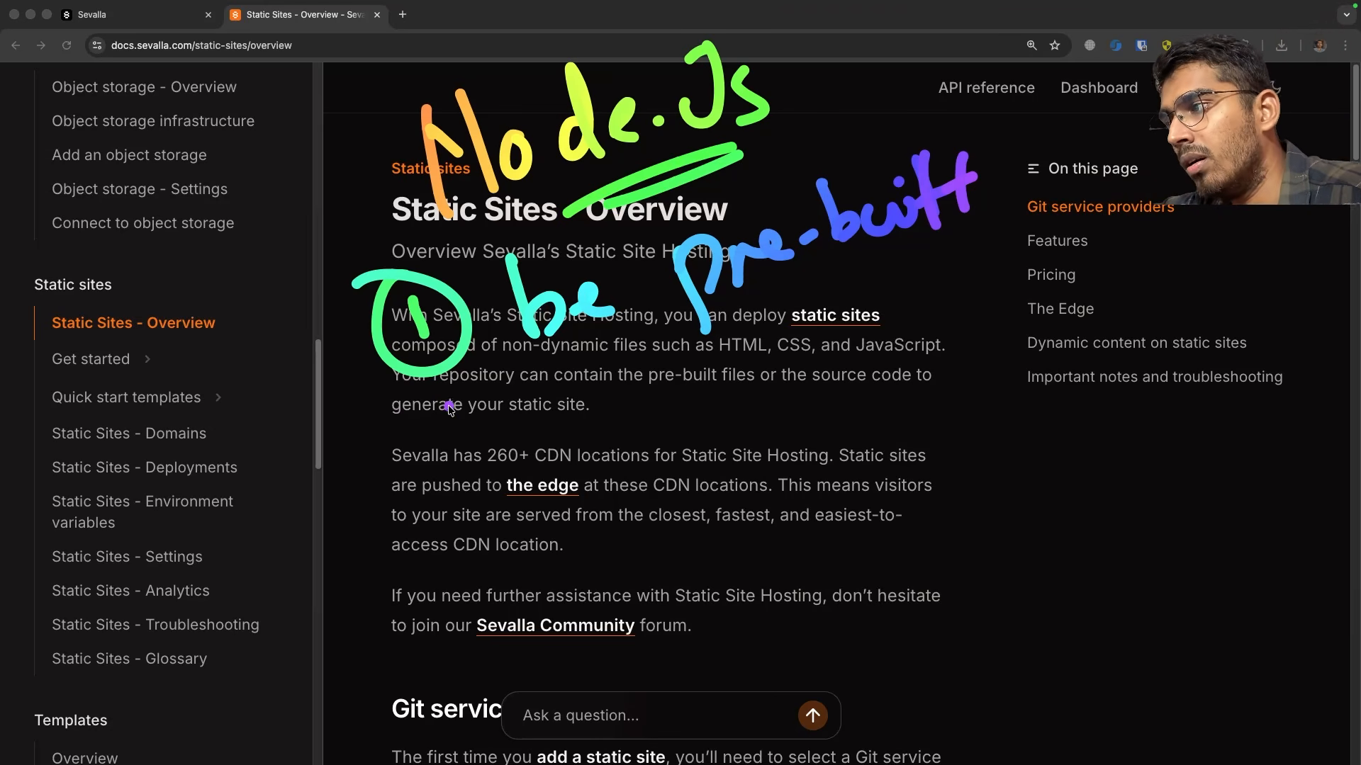
Add the circled item 2 starting with "Node built" and a short abbreviated word after it.
left_click_drag(386, 441, 434, 496)
mouse_move(400, 427)
left_mouse_down()
mouse_move(322, 521)
mouse_move(428, 549)
left_mouse_up()
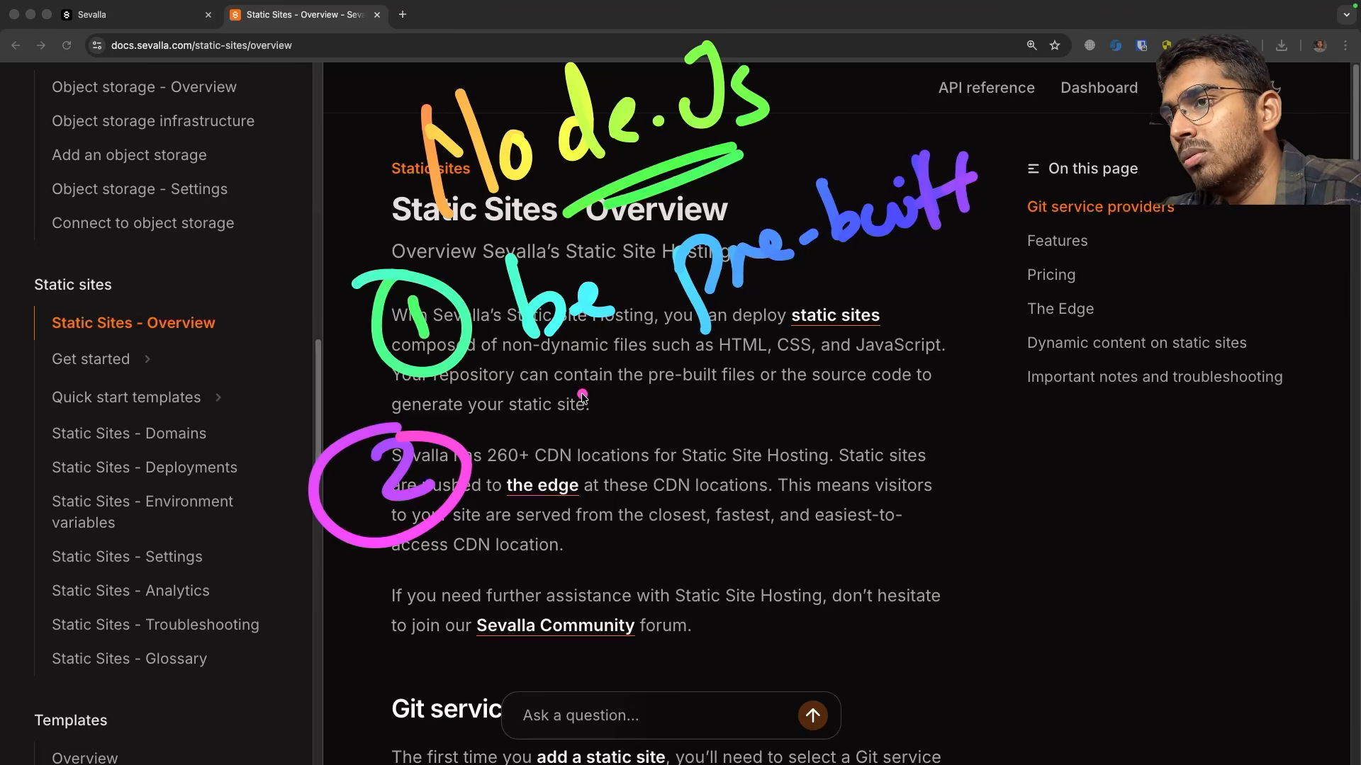
mouse_move(526, 434)
left_mouse_down()
mouse_move(702, 408)
mouse_move(761, 333)
mouse_move(840, 375)
mouse_move(921, 322)
left_mouse_up()
mouse_move(1006, 285)
left_mouse_down()
mouse_move(996, 322)
mouse_move(1074, 354)
left_mouse_up()
left_click_drag(1085, 245, 1056, 372)
left_click_drag(1123, 297, 1141, 297)
left_click(1180, 294)
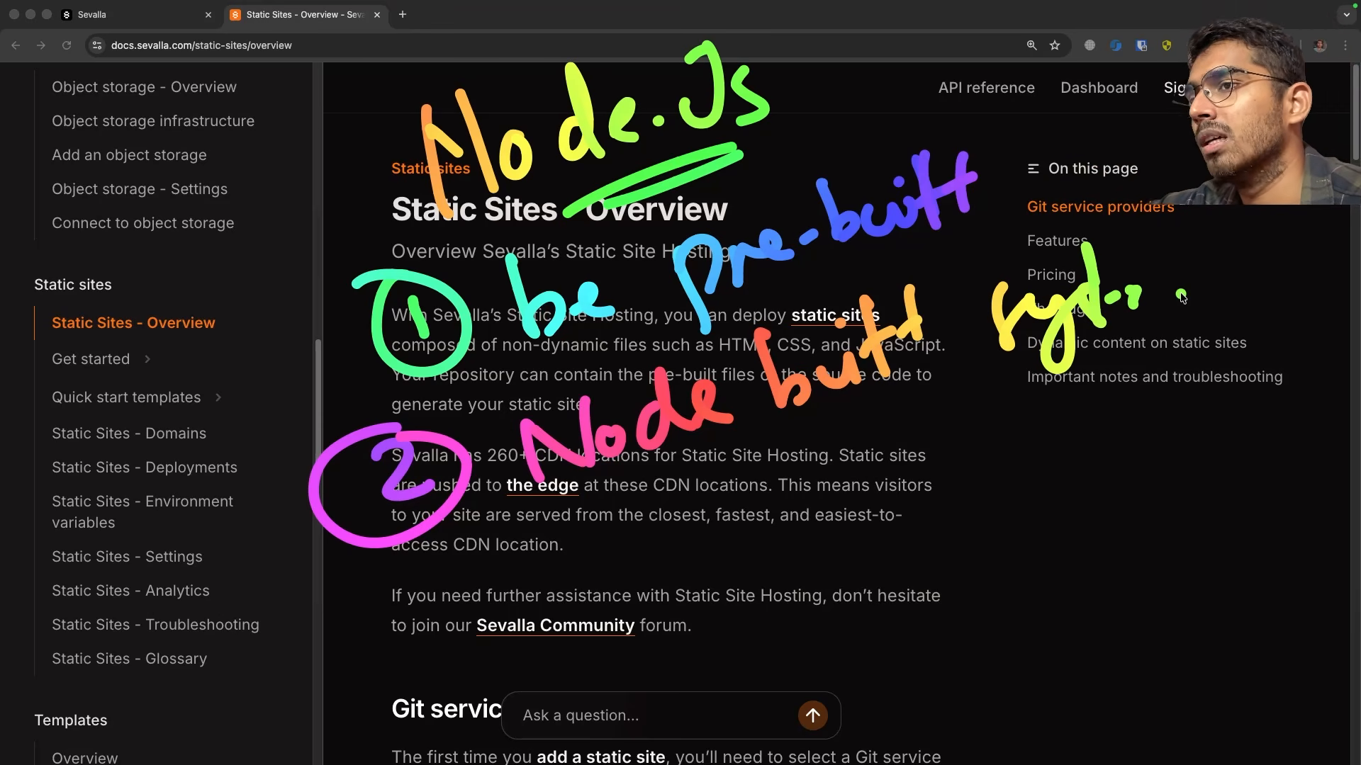
Underline the word "be" in item 1 twice and clear all annotations.
left_click_drag(482, 387, 594, 364)
left_click_drag(485, 415, 597, 384)
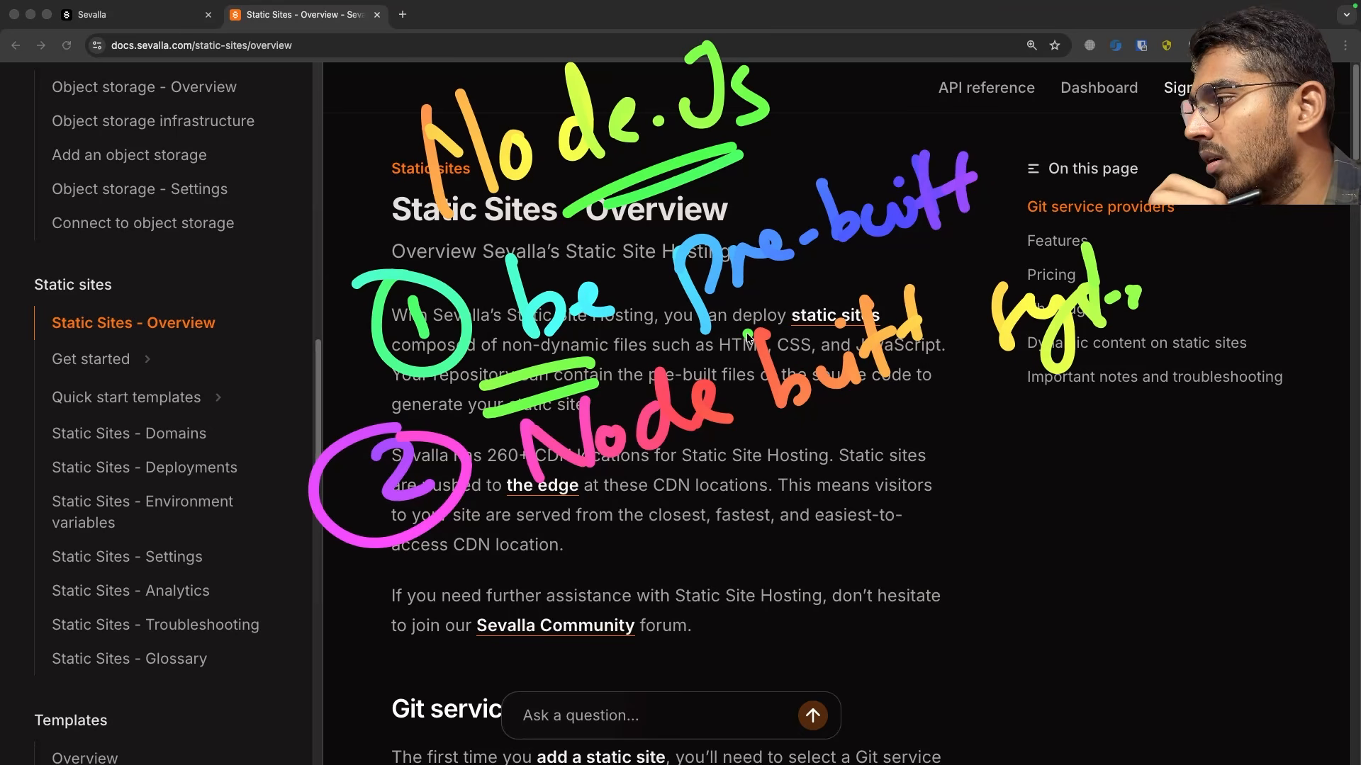
key("BackSpace")
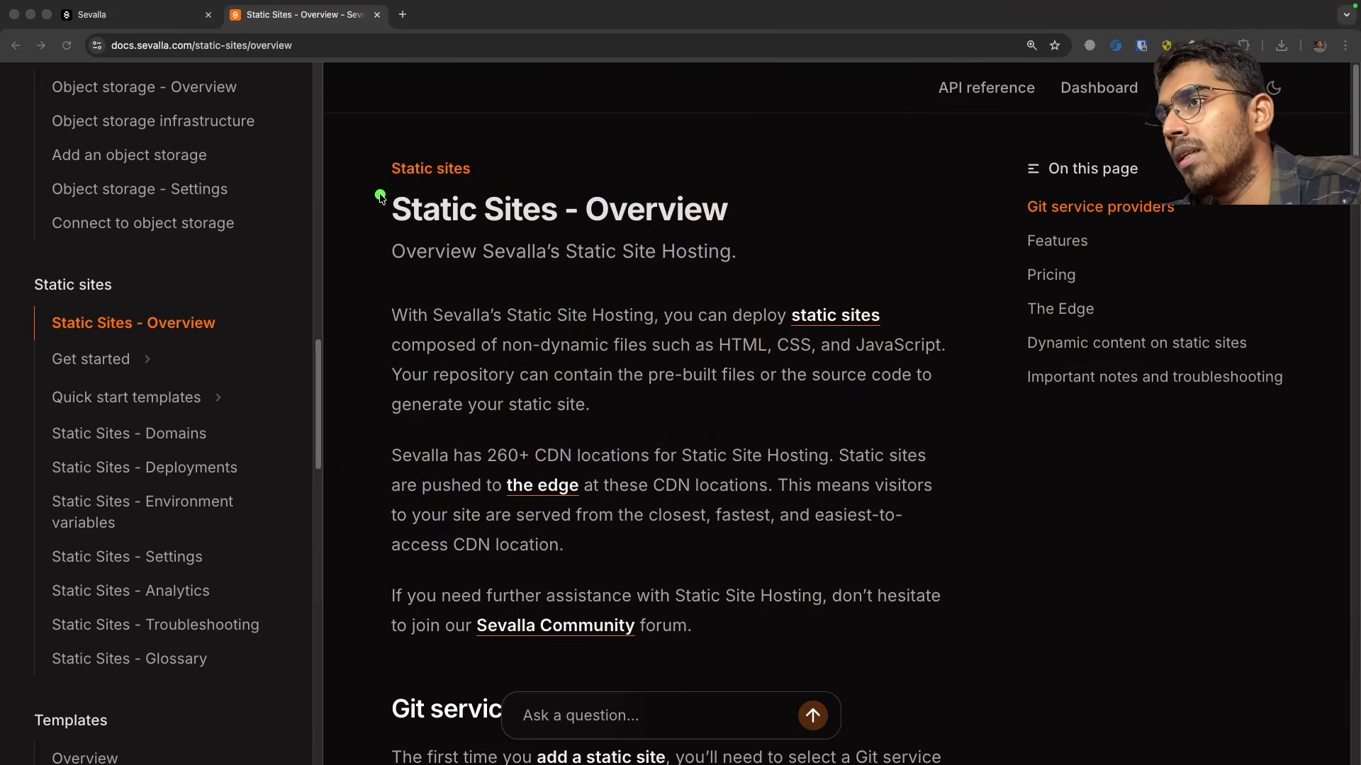
Handwrite the framework name React above the page title.
left_click_drag(392, 150, 401, 215)
mouse_move(373, 157)
left_mouse_down()
mouse_move(413, 157)
mouse_move(459, 186)
mouse_move(510, 165)
left_mouse_up()
left_click_drag(542, 144, 560, 169)
left_click_drag(564, 90, 582, 175)
left_click_drag(556, 151, 578, 134)
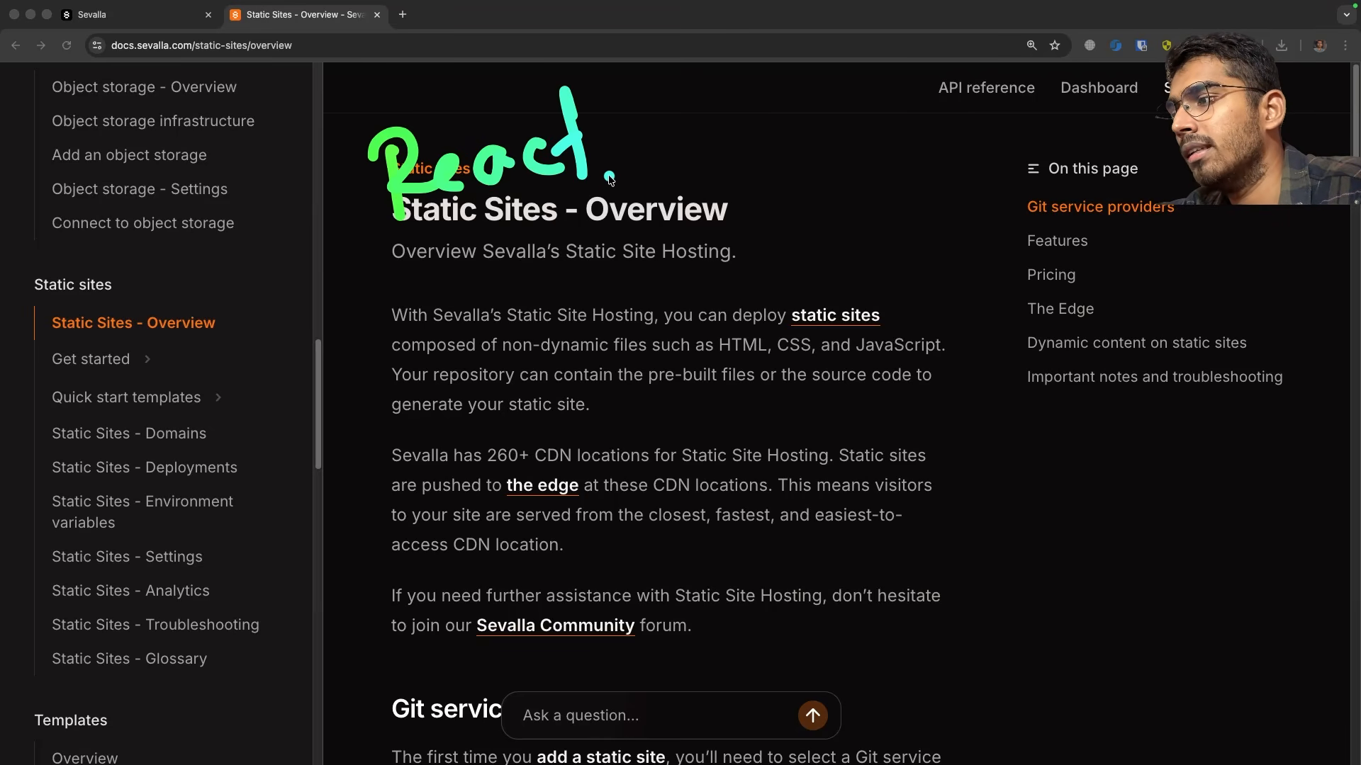
Add a dash after React, write Vite beside it, and put further abbreviated notes below Vite.
left_click_drag(660, 143, 714, 117)
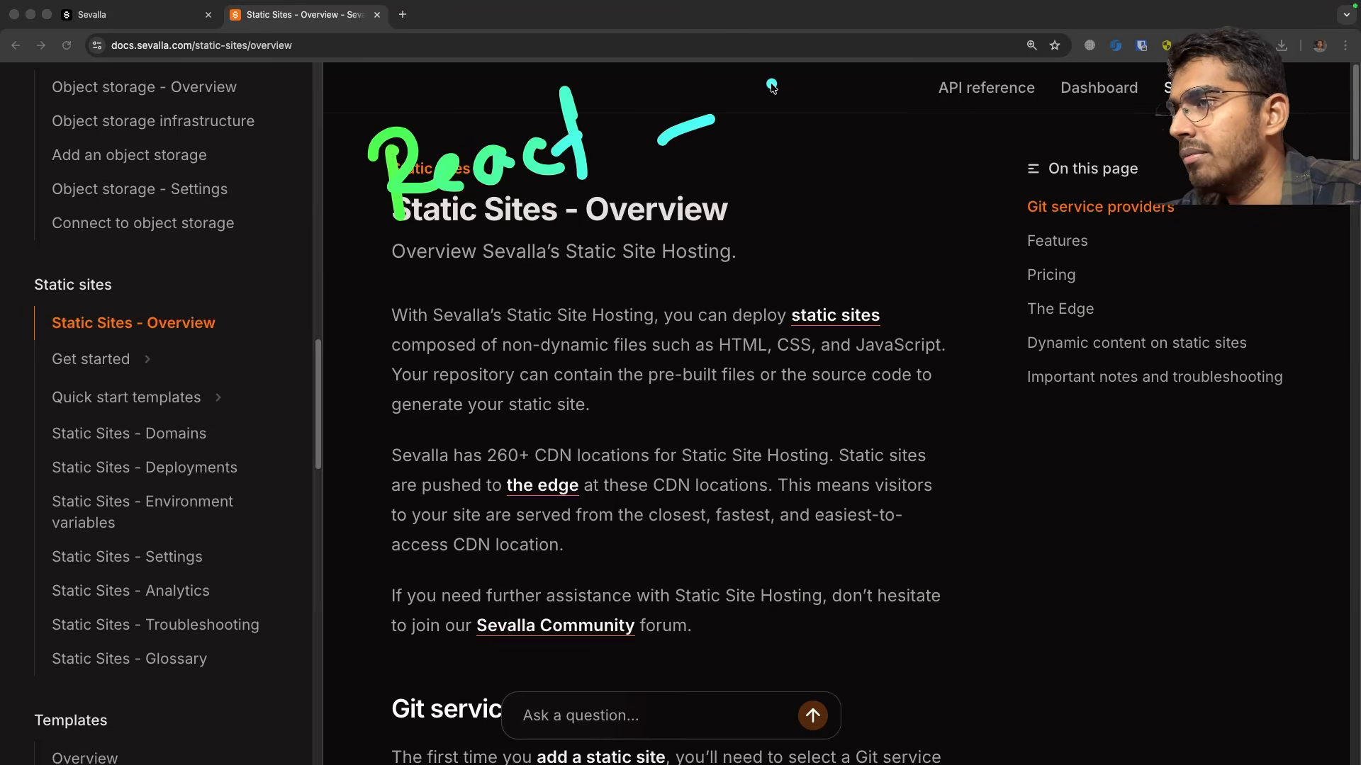
mouse_move(764, 138)
left_mouse_down()
mouse_move(779, 190)
mouse_move(802, 133)
left_mouse_up()
left_click_drag(824, 150, 824, 178)
left_click_drag(840, 105, 840, 177)
mouse_move(822, 153)
left_mouse_down()
mouse_move(889, 167)
mouse_move(897, 237)
mouse_move(943, 227)
mouse_move(1021, 170)
left_mouse_up()
left_click(1076, 181)
left_click_drag(1105, 225, 1162, 268)
left_click(1217, 222)
Handwrite Vue below React, followed by a dash, an abbreviated Nuxt and trailing dashes.
mouse_move(387, 281)
left_mouse_down()
mouse_move(440, 262)
mouse_move(524, 308)
left_mouse_up()
left_click_drag(609, 306, 637, 297)
mouse_move(709, 262)
left_mouse_down()
mouse_move(705, 312)
mouse_move(780, 355)
left_mouse_up()
left_click_drag(772, 291, 854, 280)
left_click_drag(854, 339, 947, 328)
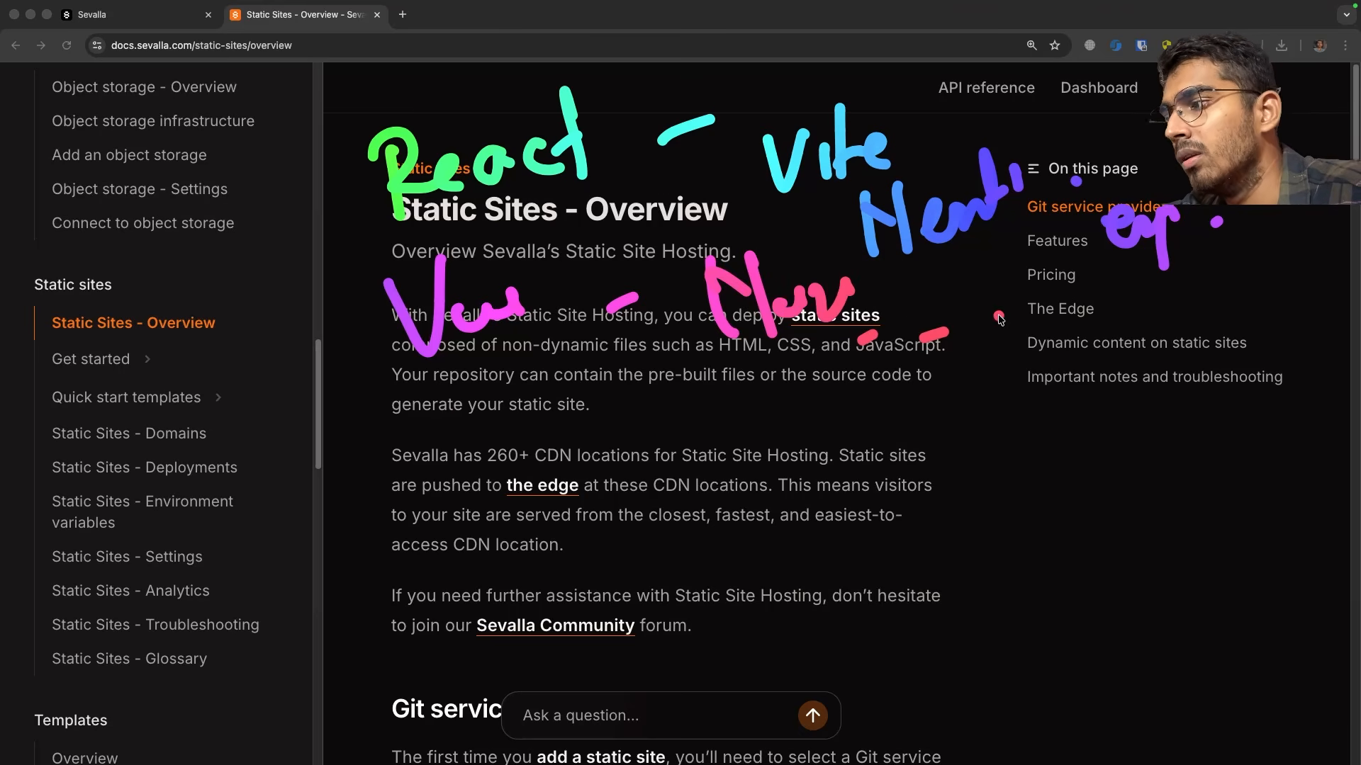
Handwrite Angular below Vue, followed by a dash.
left_click_drag(449, 482, 462, 389)
mouse_move(462, 388)
left_mouse_down()
mouse_move(496, 521)
mouse_move(511, 429)
mouse_move(610, 454)
left_mouse_up()
left_click_drag(608, 367, 611, 454)
left_click(647, 411)
left_click_drag(659, 411, 656, 429)
mouse_move(663, 432)
left_mouse_down()
mouse_move(691, 397)
mouse_move(720, 395)
left_mouse_up()
left_click_drag(741, 396, 776, 376)
left_click(873, 347)
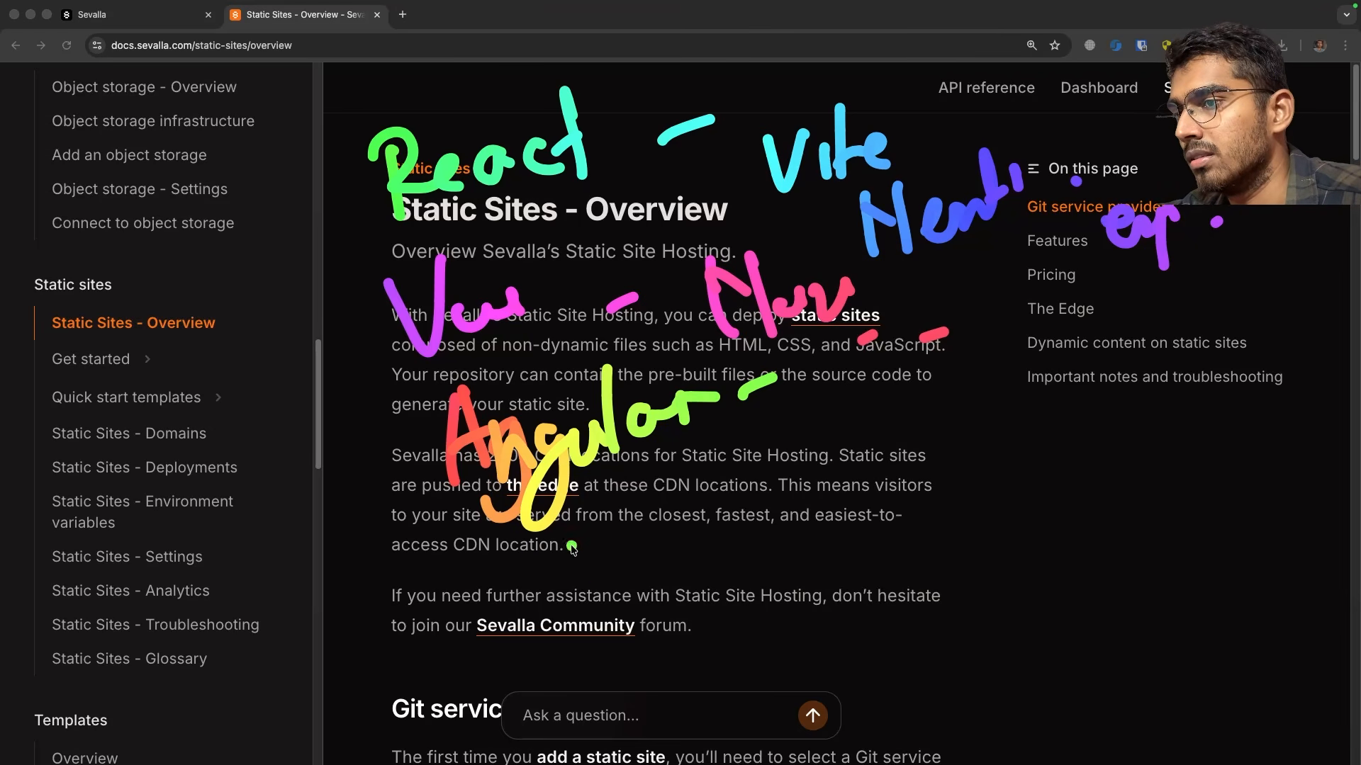
Handwrite Sveltekit below Angular and draw a long rising line from beneath it.
left_click_drag(581, 530, 549, 631)
mouse_move(603, 583)
left_mouse_down()
mouse_move(638, 627)
mouse_move(656, 567)
left_mouse_up()
left_click_drag(663, 575, 697, 590)
mouse_move(687, 491)
left_mouse_down()
mouse_move(707, 607)
mouse_move(733, 588)
left_mouse_up()
left_click_drag(718, 572, 758, 570)
left_click_drag(783, 525, 793, 574)
mouse_move(838, 467)
left_mouse_down()
mouse_move(849, 551)
mouse_move(906, 506)
left_mouse_up()
left_click_drag(803, 604, 1348, 446)
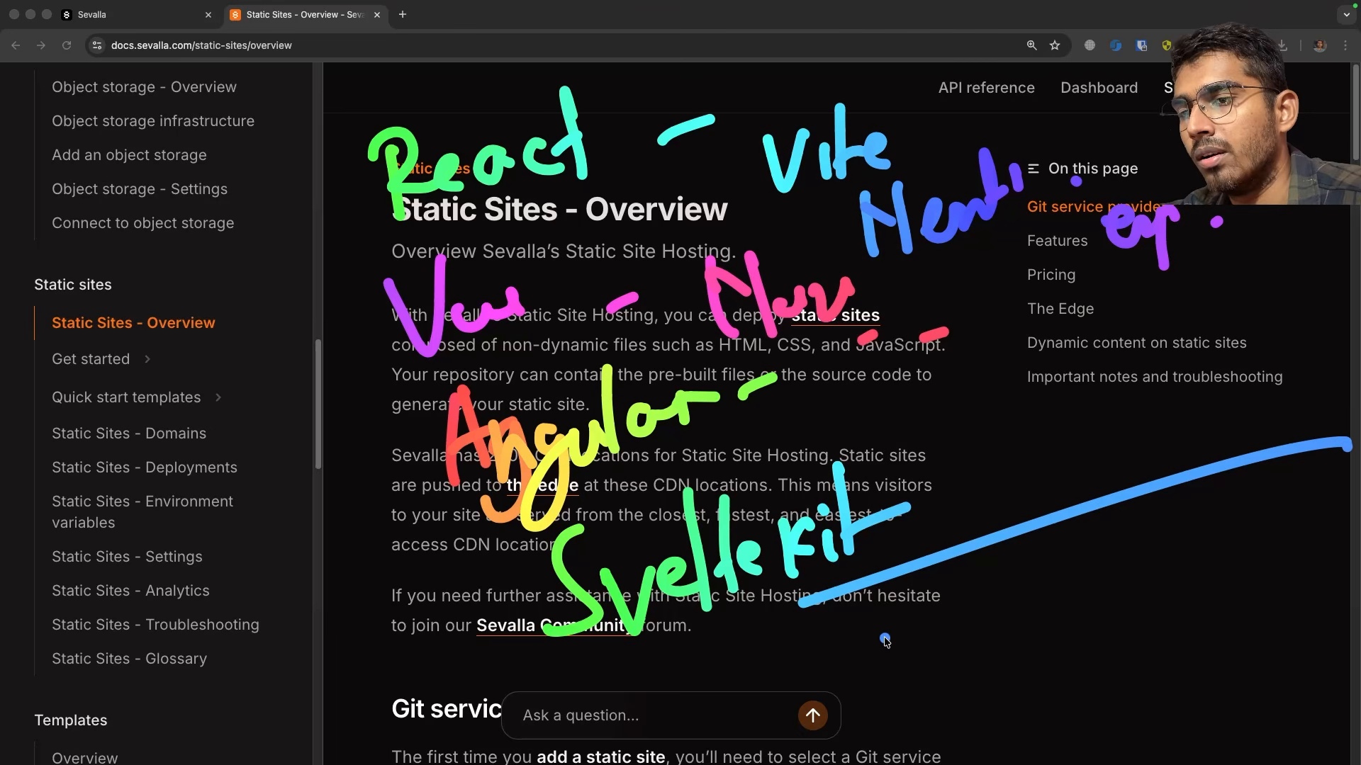
Handwrite a further short note beneath the rising line beside Sveltekit and clear the page annotations.
mouse_move(891, 616)
left_mouse_down()
mouse_move(929, 670)
mouse_move(970, 621)
mouse_move(1042, 595)
mouse_move(1120, 610)
mouse_move(1165, 560)
mouse_move(1204, 581)
mouse_move(1213, 556)
left_mouse_up()
left_click_drag(1224, 588, 1247, 550)
left_click_drag(1268, 546, 1272, 547)
left_click_drag(1254, 625, 1248, 649)
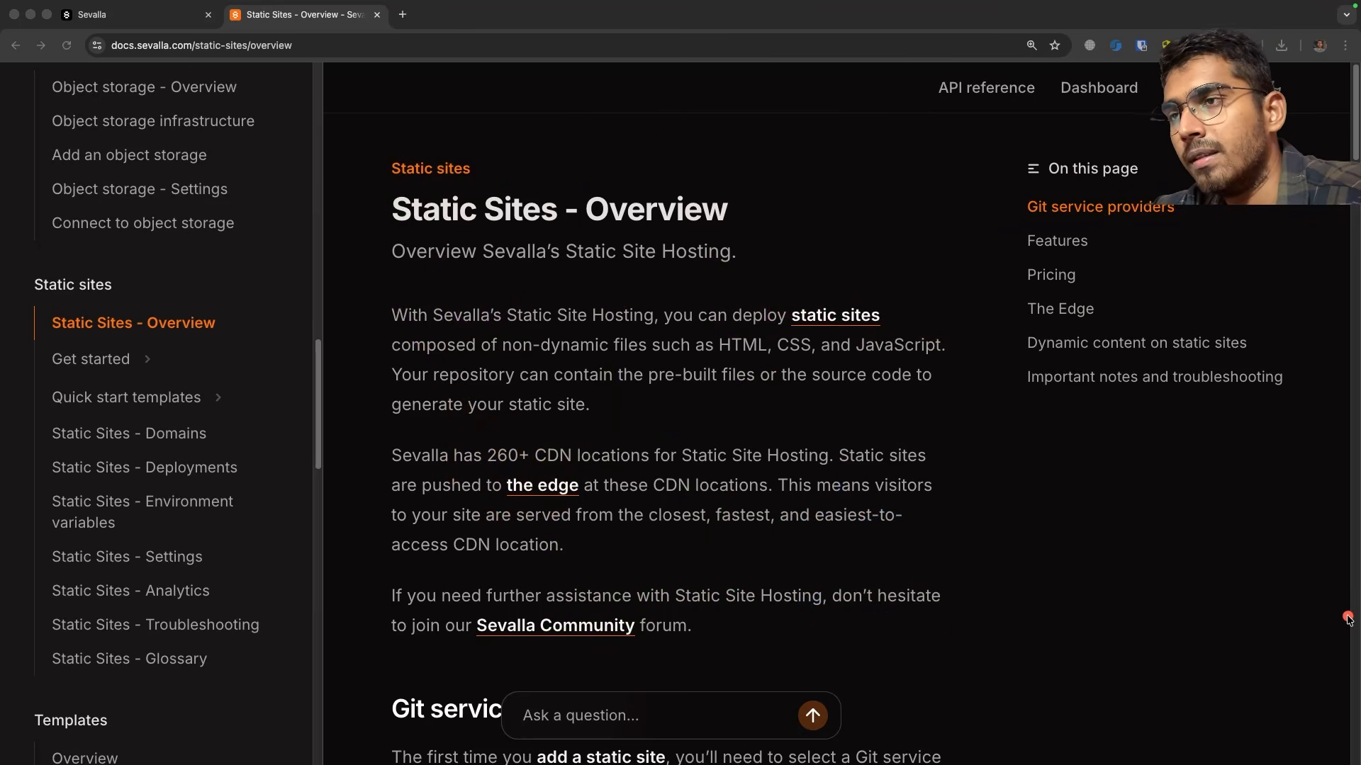
Handwrite Jekyll across the page heading, followed by a dash and Ruby.
mouse_move(343, 177)
left_mouse_down()
mouse_move(397, 142)
mouse_move(370, 142)
left_mouse_up()
mouse_move(426, 202)
left_mouse_down()
mouse_move(451, 174)
mouse_move(496, 212)
left_mouse_up()
left_click_drag(524, 156, 641, 128)
mouse_move(737, 142)
left_mouse_down()
mouse_move(794, 122)
mouse_move(891, 156)
mouse_move(925, 152)
left_mouse_up()
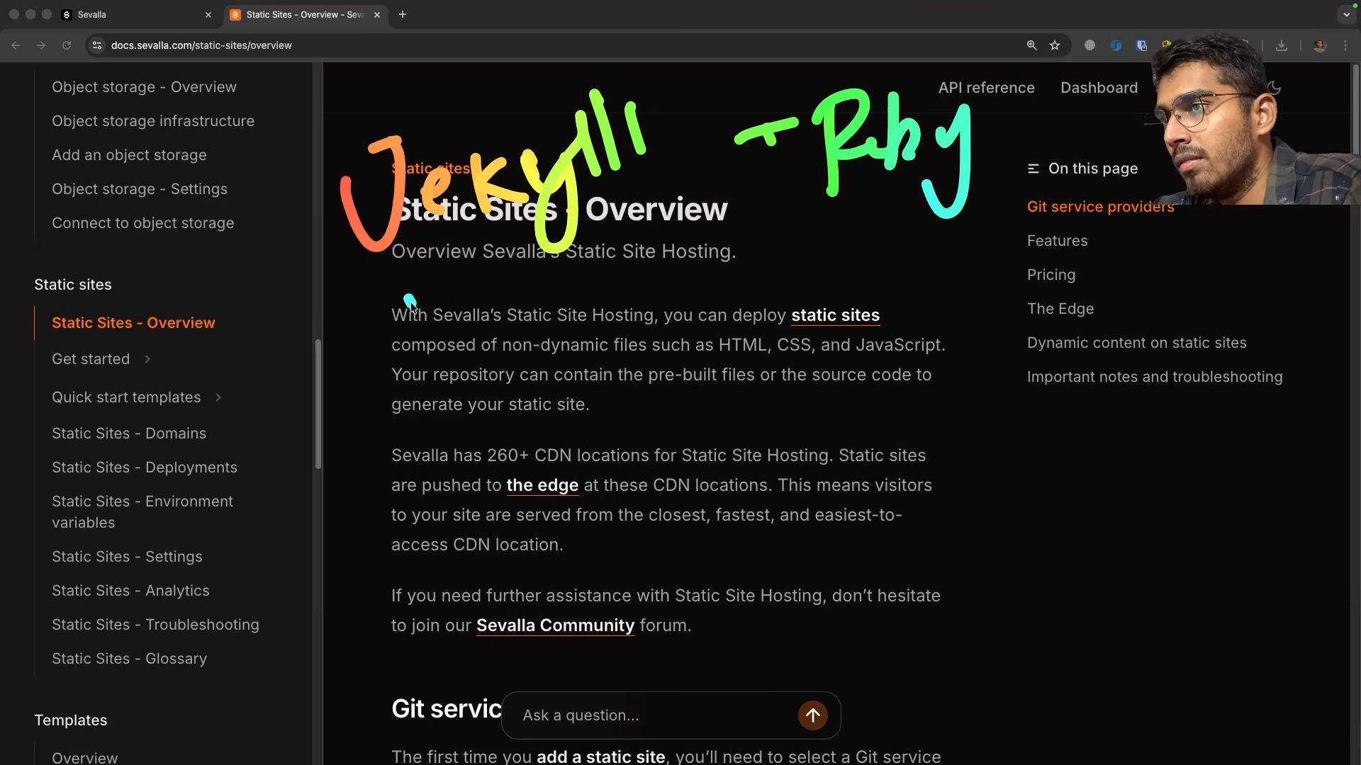
Handwrite Hugo below Jekyll and add a dash after it.
left_click_drag(409, 298, 432, 391)
left_click_drag(466, 279, 496, 379)
left_click_drag(432, 356, 535, 303)
left_click_drag(584, 306, 648, 304)
left_click_drag(681, 317, 698, 311)
Handwrite Go beside Hugo, underline it twice, and clear the annotations from the page.
mouse_move(837, 232)
left_mouse_down()
mouse_move(783, 298)
mouse_move(864, 307)
left_mouse_up()
mouse_move(891, 266)
left_mouse_down()
mouse_move(904, 303)
mouse_move(902, 259)
left_mouse_up()
left_click_drag(838, 385, 918, 356)
left_click_drag(863, 389, 906, 390)
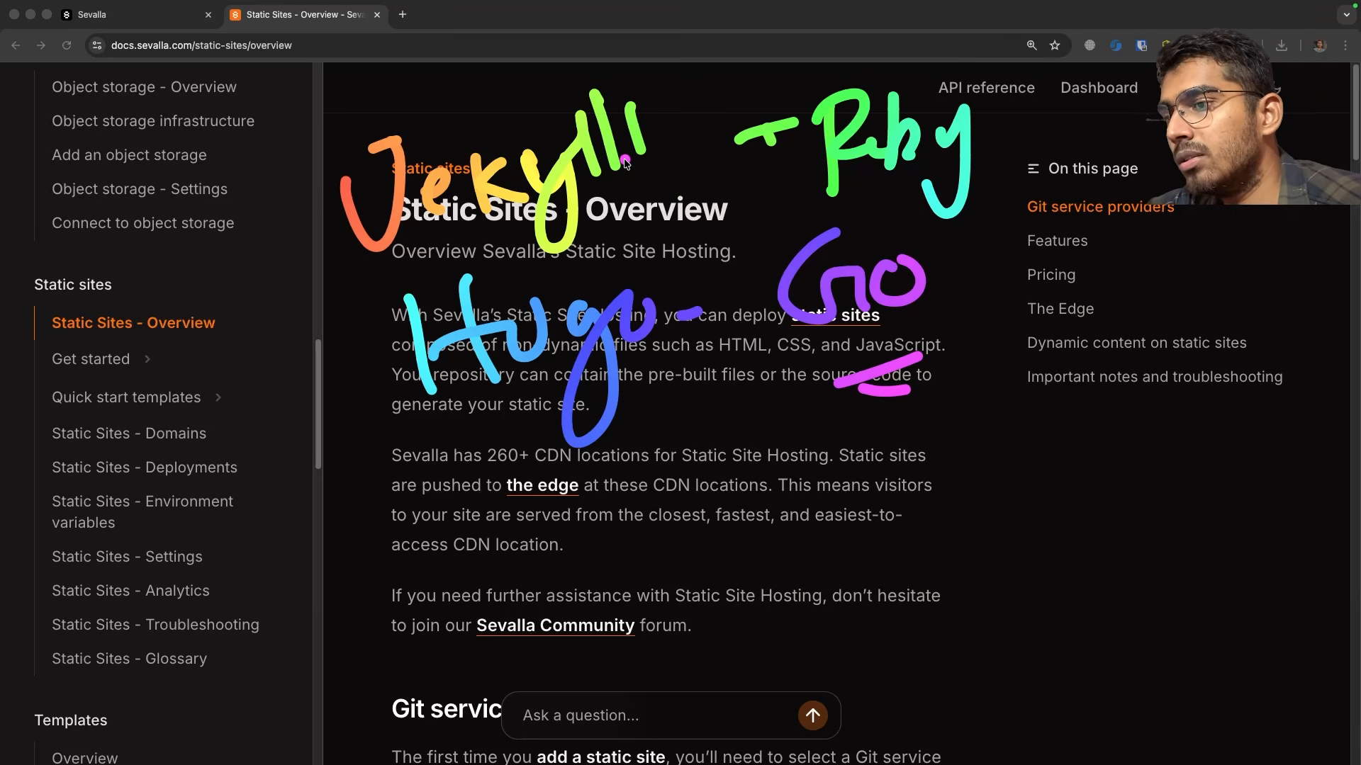
key("Escape")
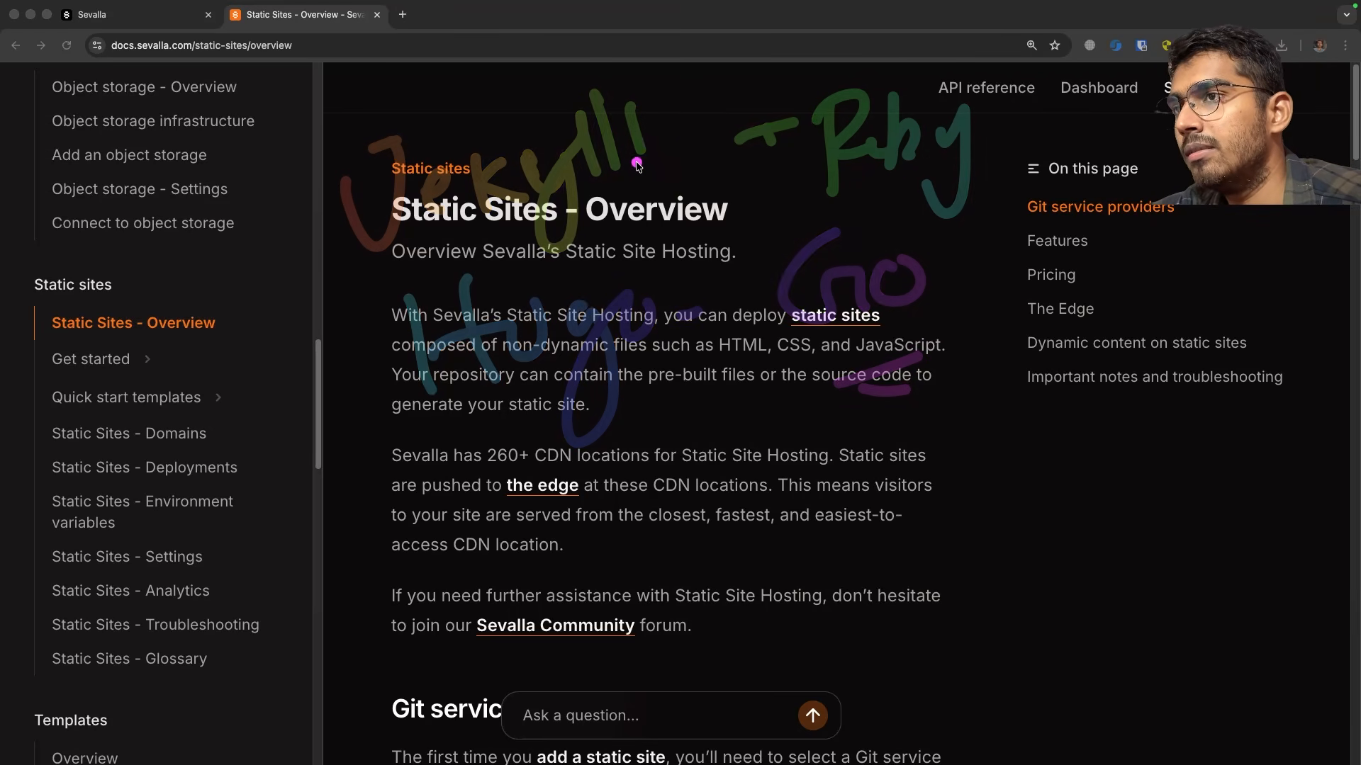
Return to the Sevalla dashboard, start adding a static site, and check which GitHub repositories are offered.
left_click(128, 20)
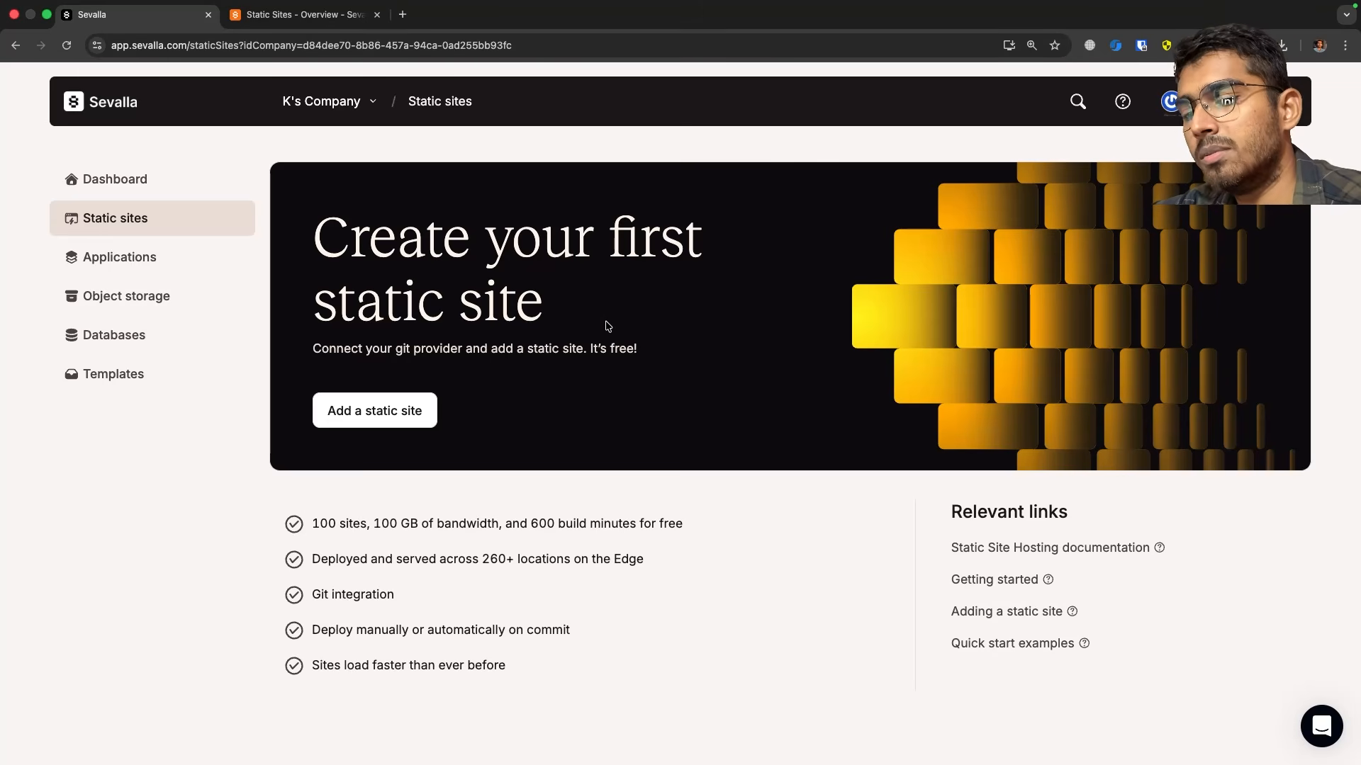
left_click(404, 419)
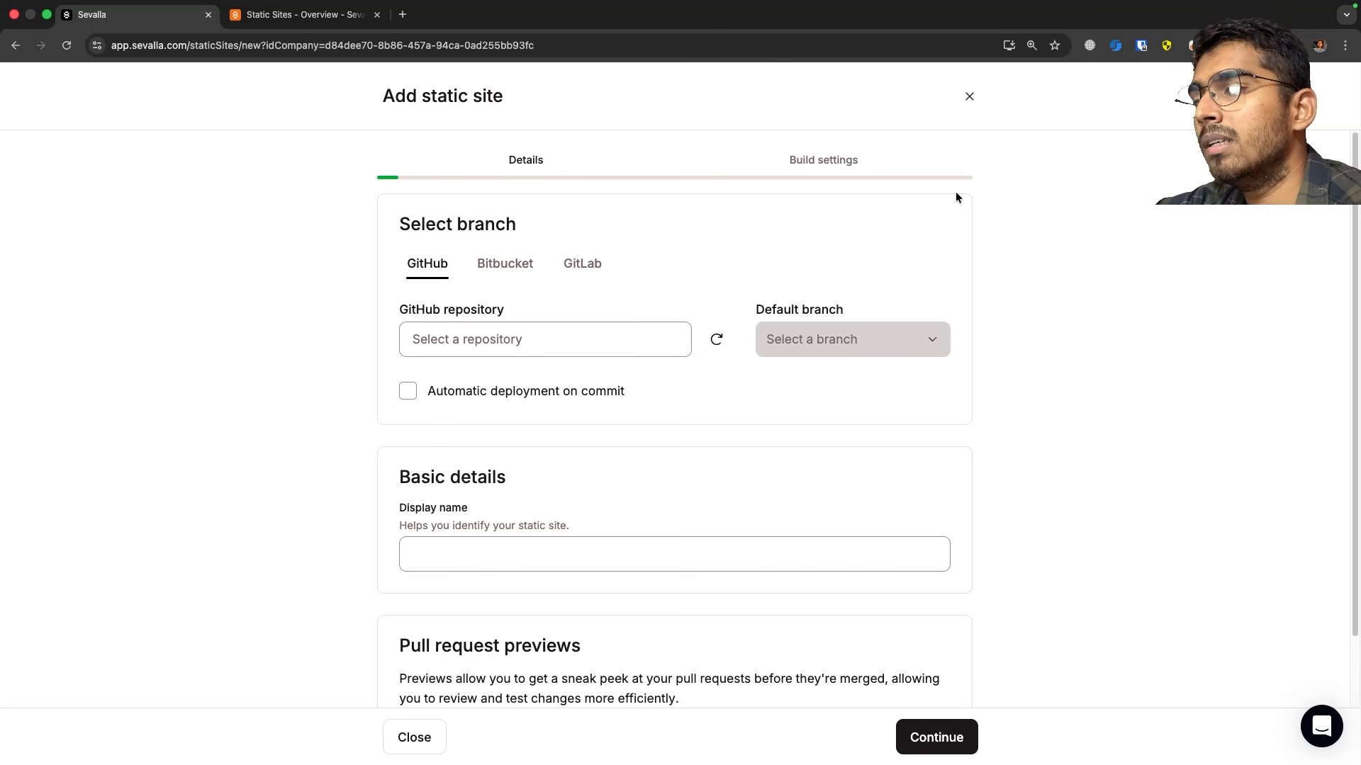
left_click(464, 346)
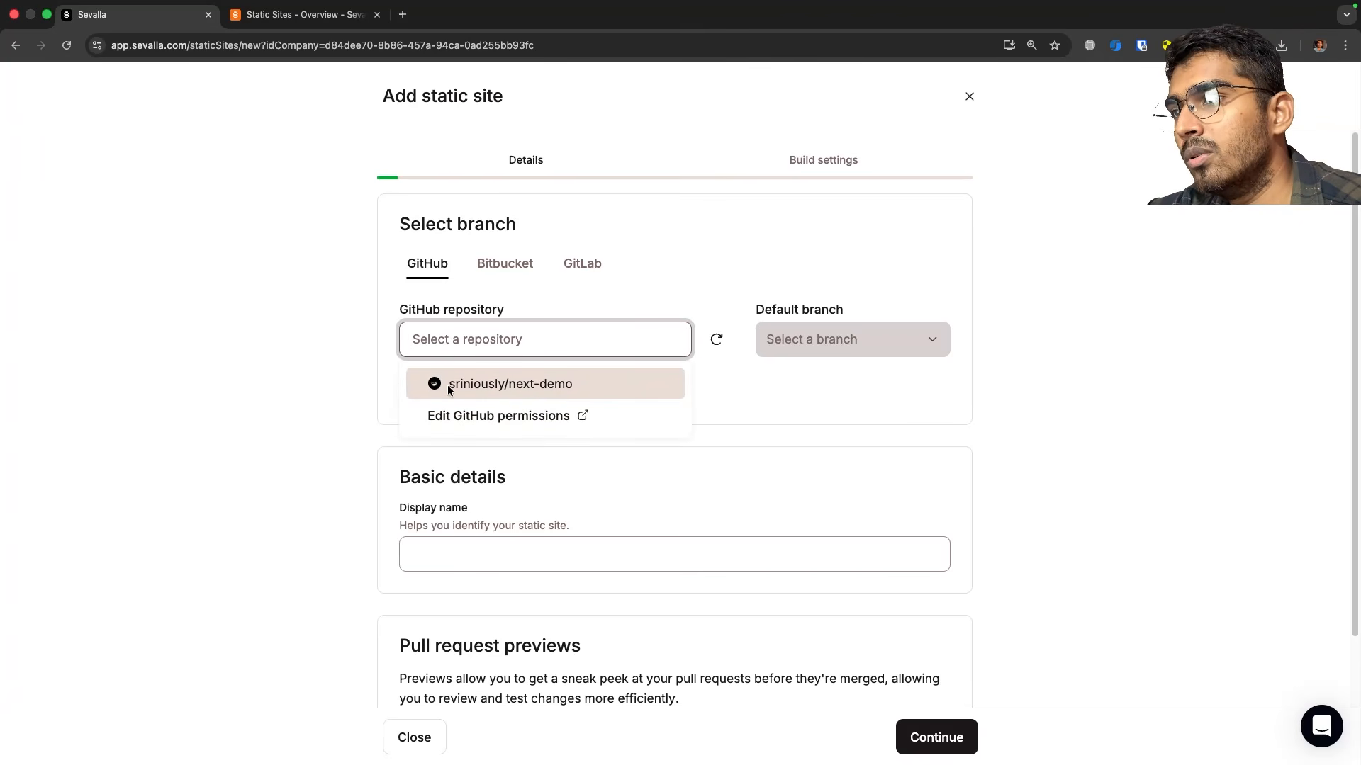
left_click(299, 307)
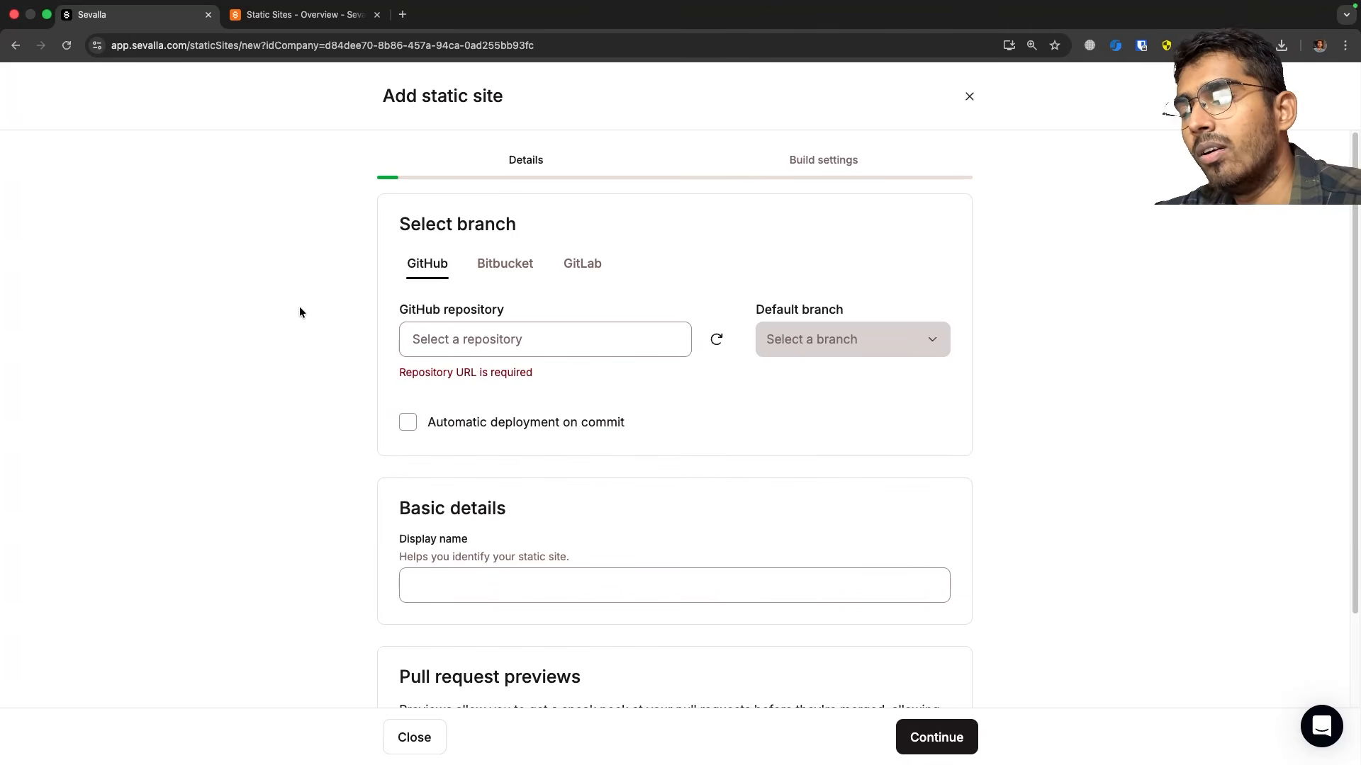
Switch to the react-demo project in Cursor and examine vite.config.ts and the dependencies in package.json.
key("ctrl+Right")
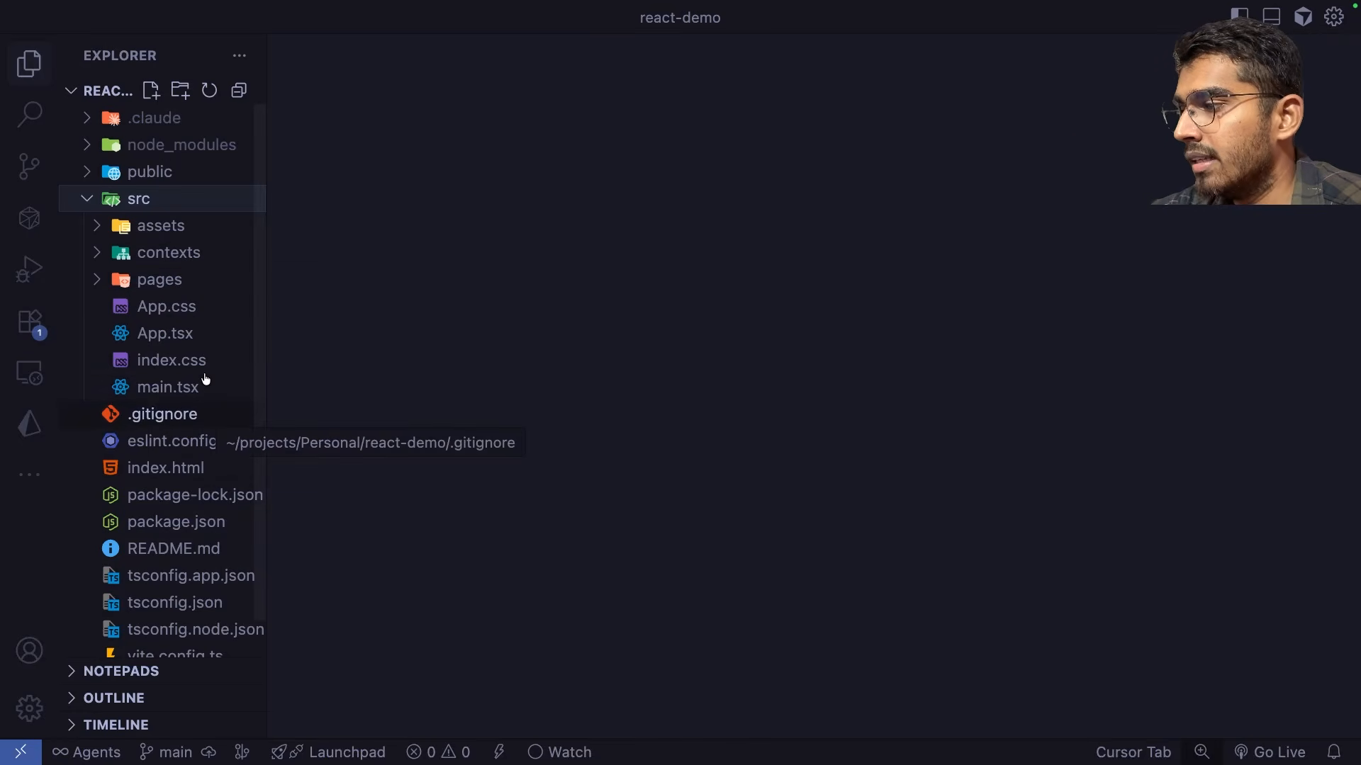
left_click(175, 654)
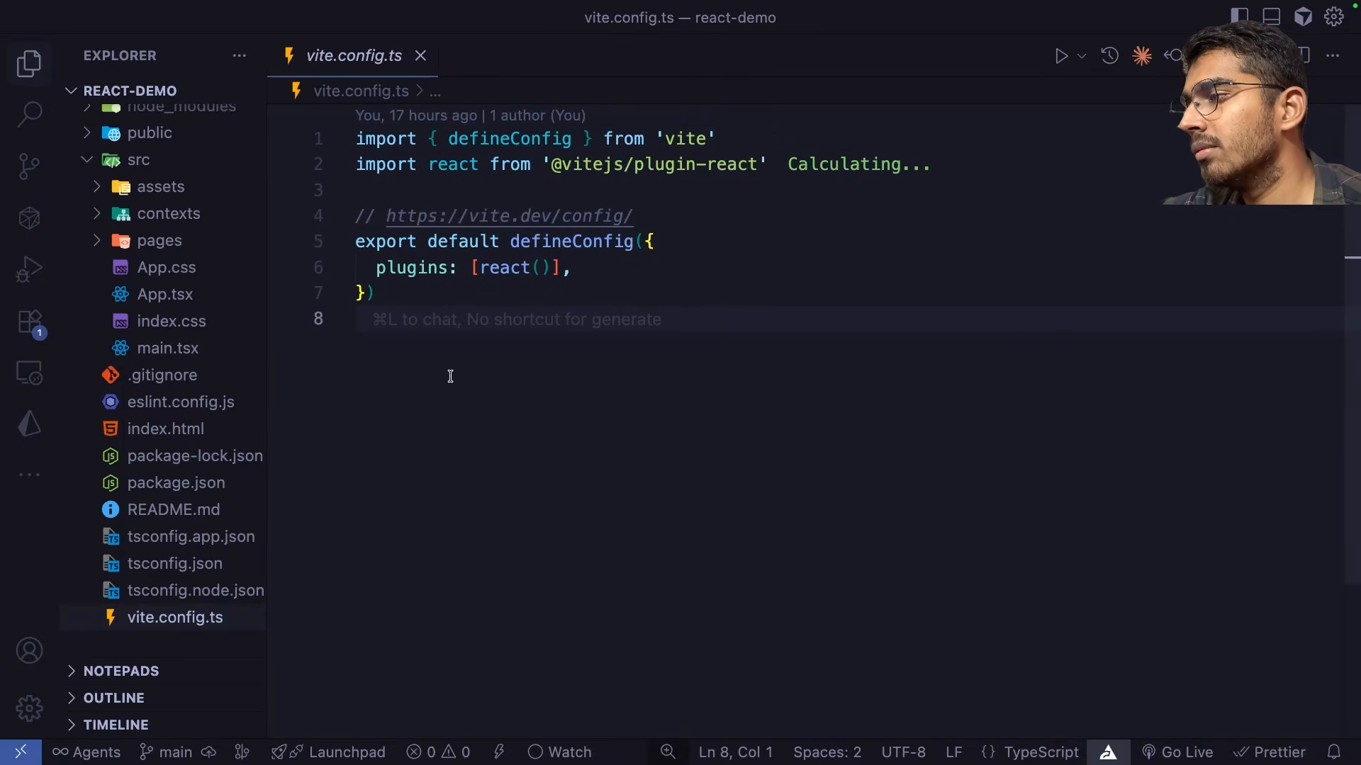
left_click(179, 482)
scroll(777, 271, "down", 3)
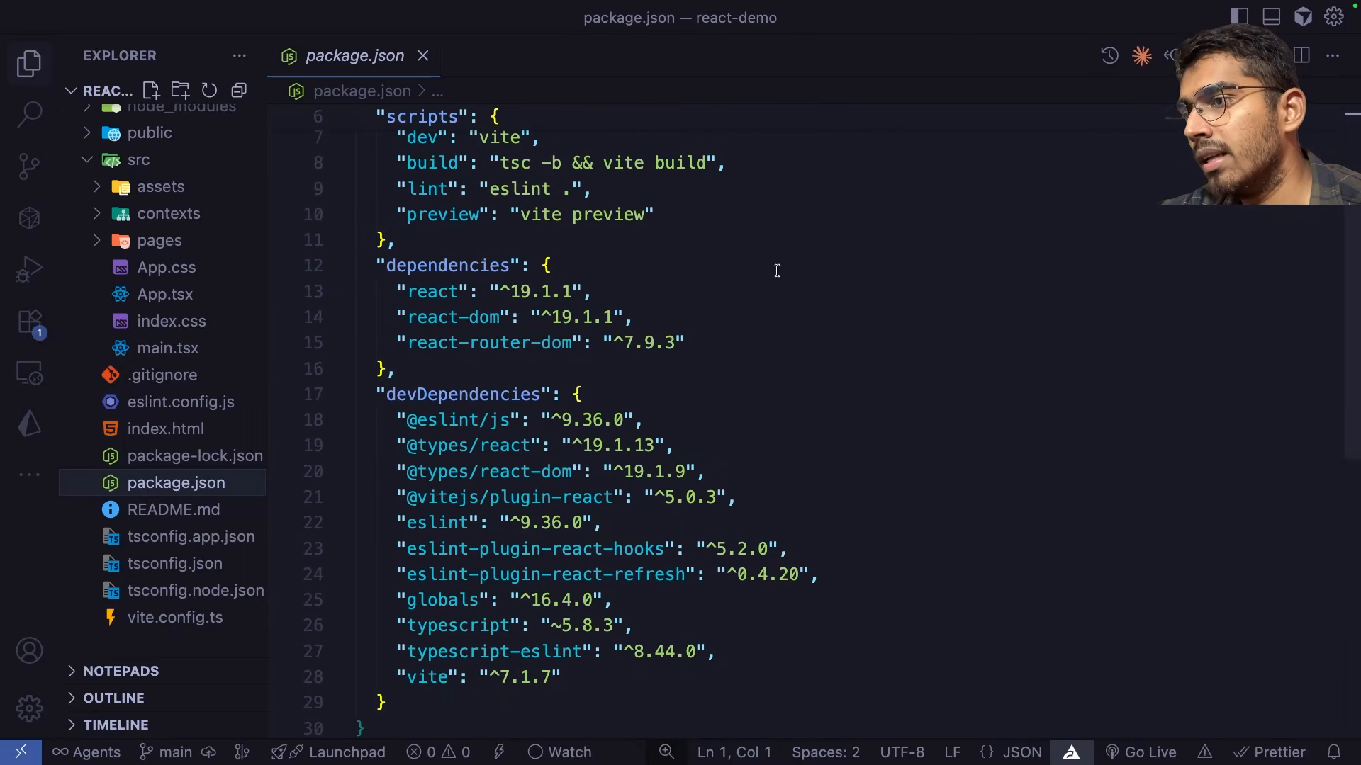
left_click_drag(749, 354, 419, 291)
left_click(776, 192)
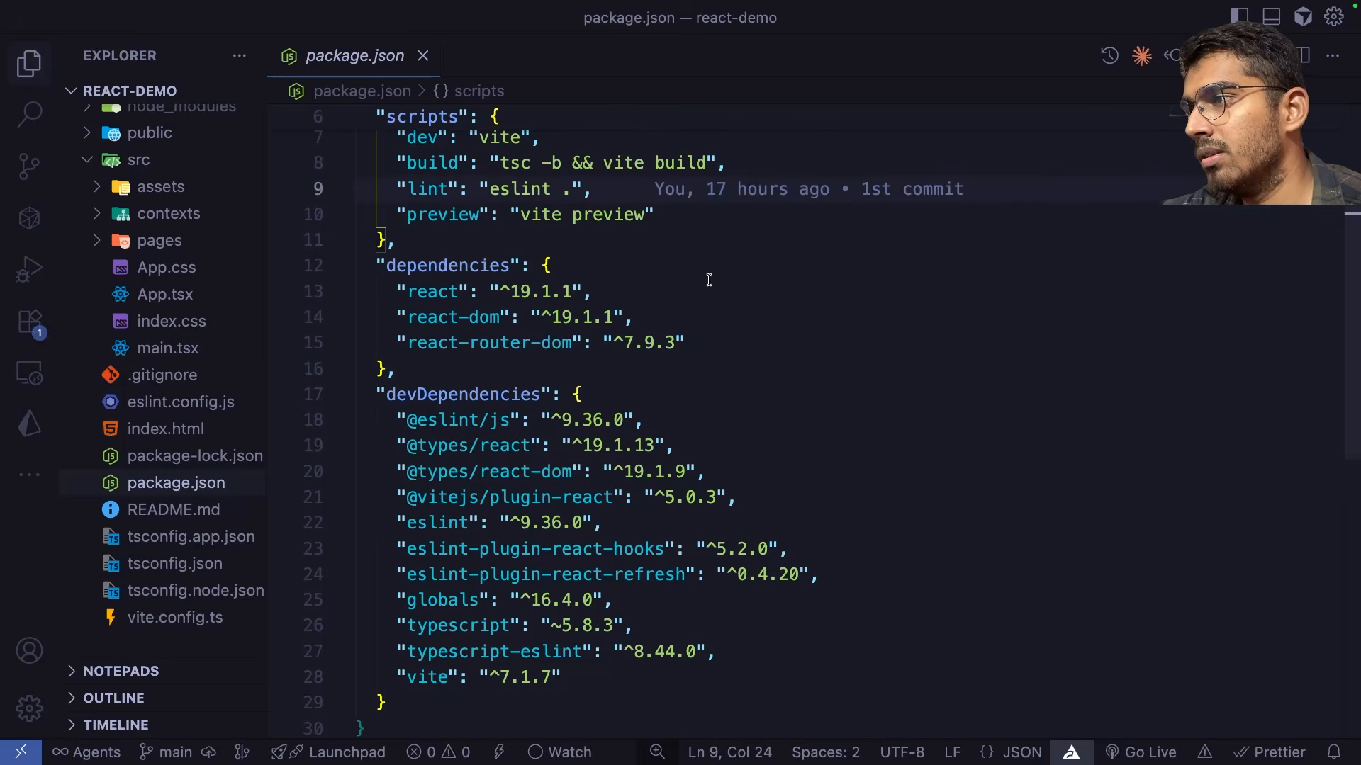
Look through App.tsx and the About, Contact and Home page components of the react-demo project.
scroll(178, 440, "up", 1)
left_click(183, 333)
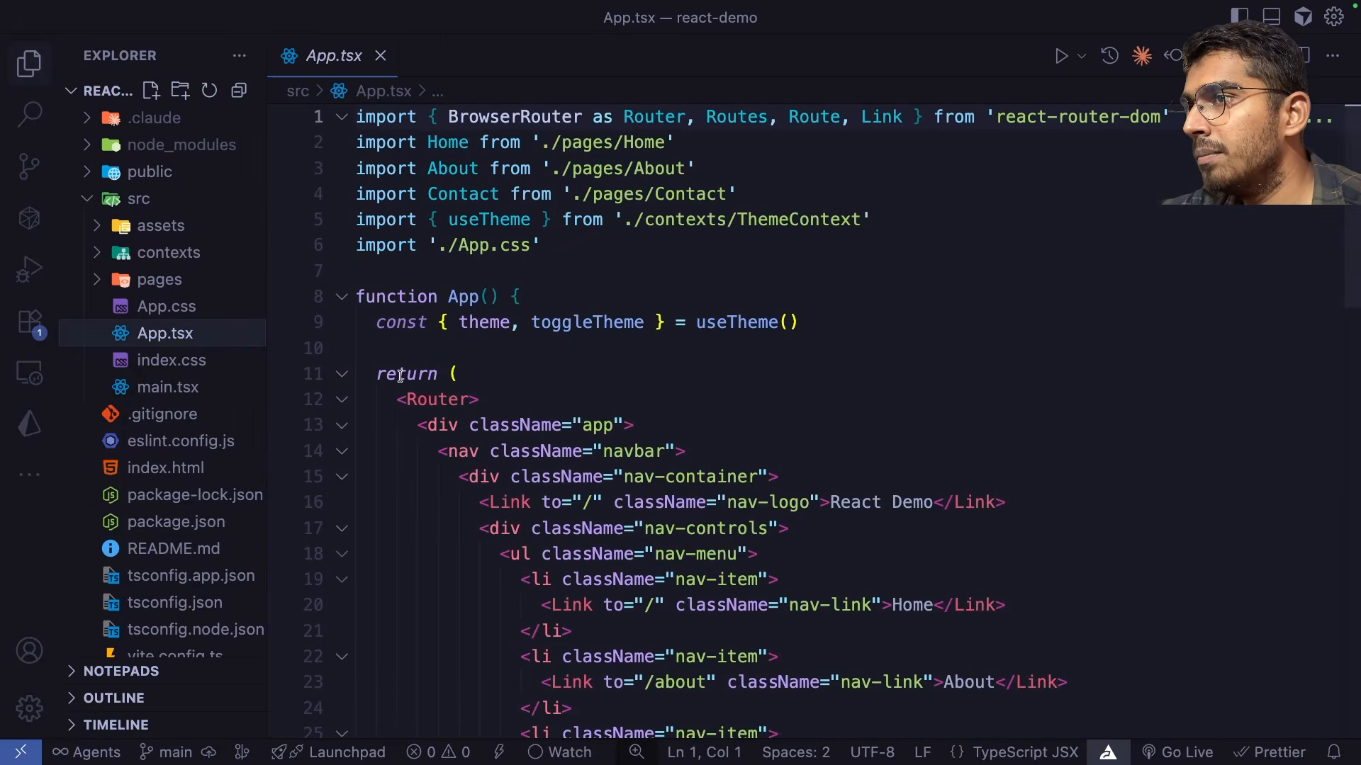
left_click(159, 280)
left_click(182, 306)
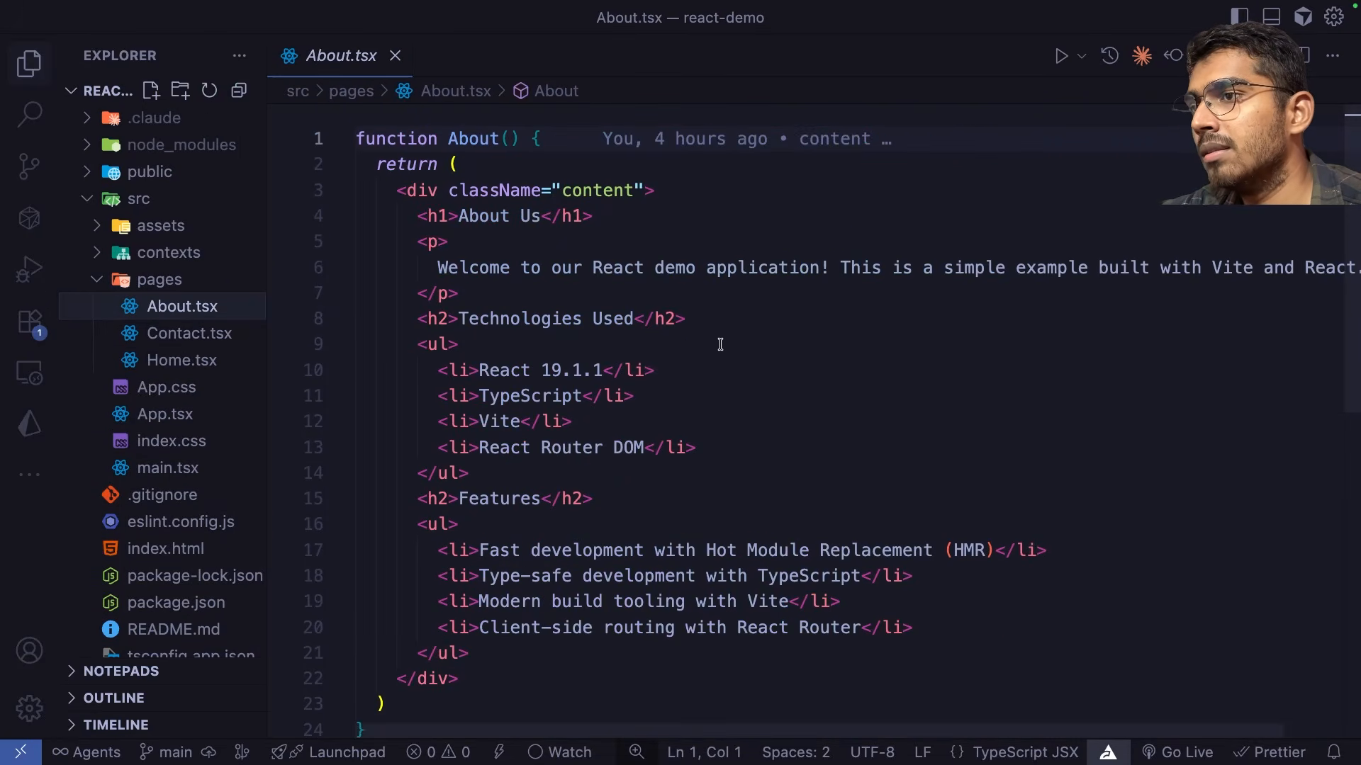
left_click(675, 627)
left_click_drag(723, 500, 417, 216)
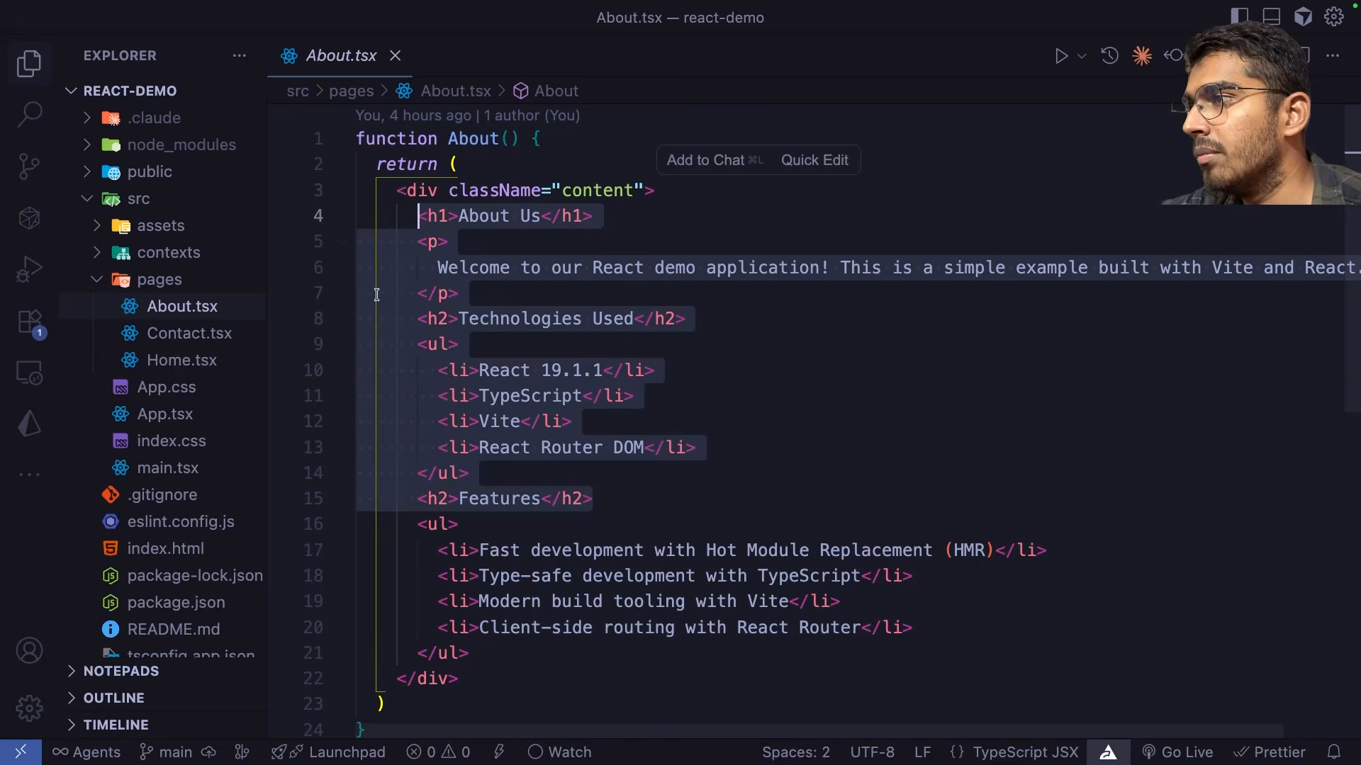
left_click(198, 333)
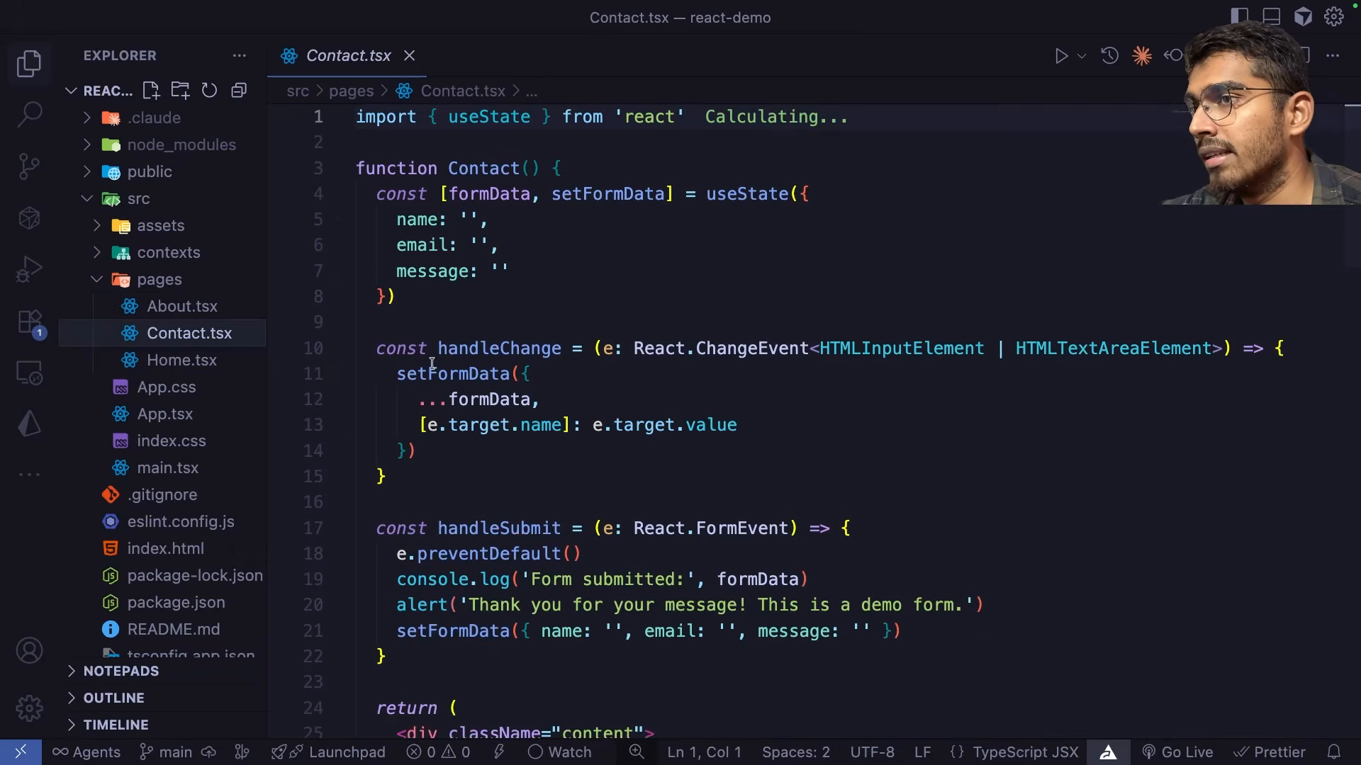
left_click(212, 360)
left_click(486, 176)
scroll(754, 293, "down", 5)
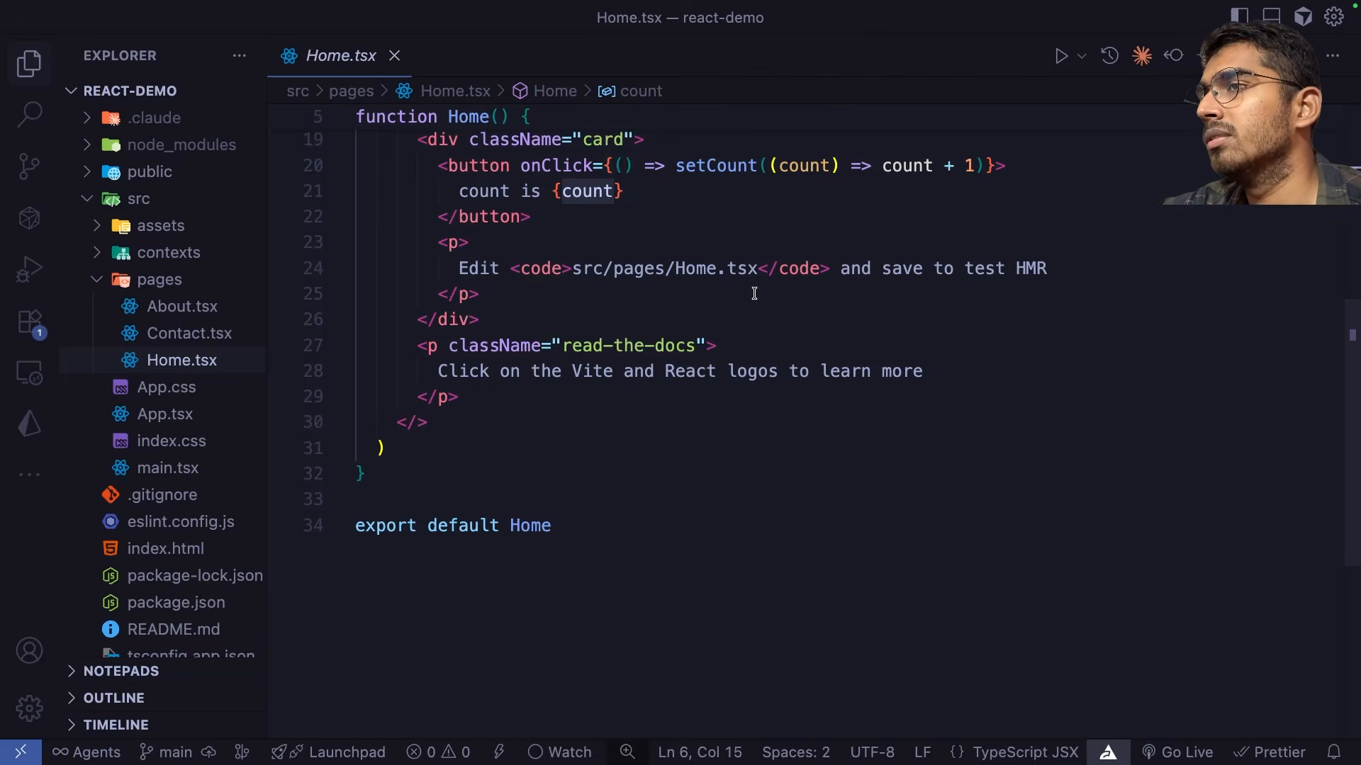
Return to Sevalla's static site form and open the GitHub permissions of the installed Kinsta app for configuration.
key("ctrl+Left")
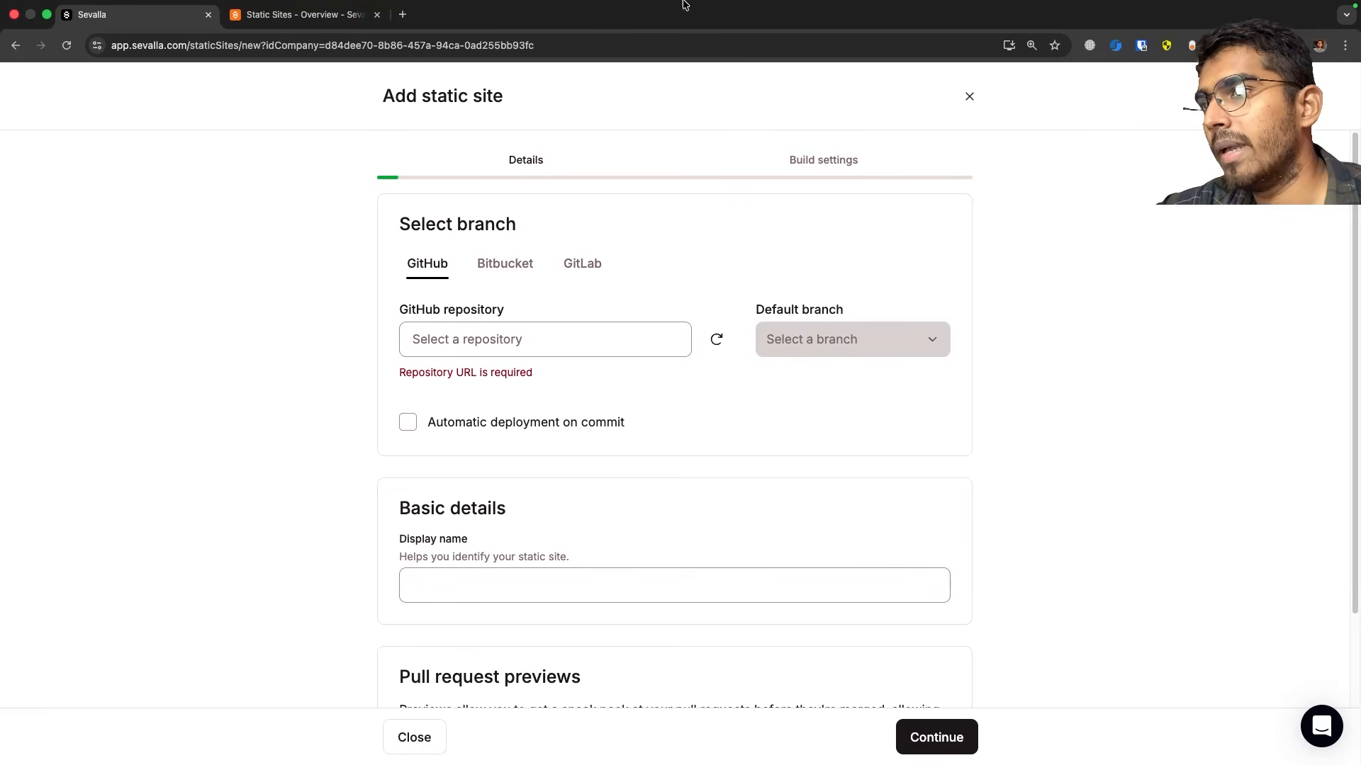
left_click(562, 351)
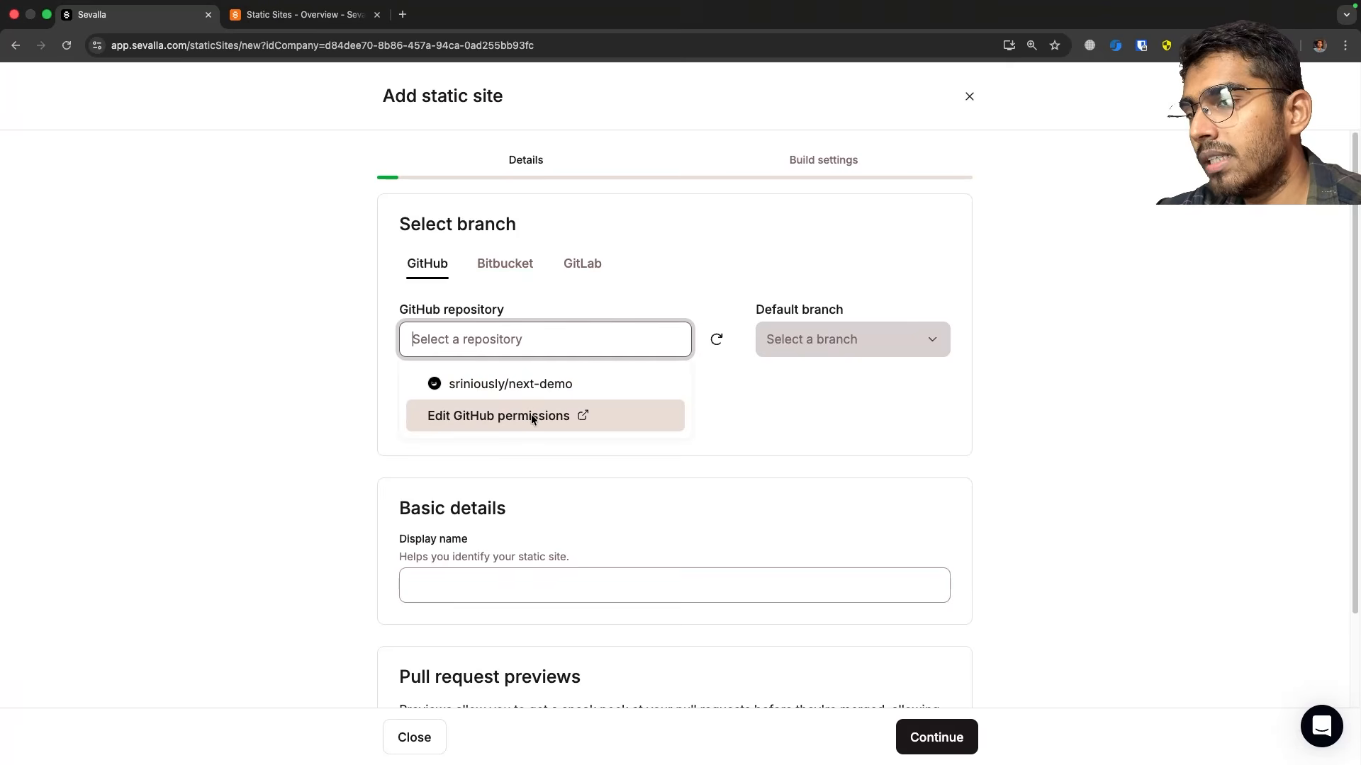
left_click(530, 414)
left_click(757, 178)
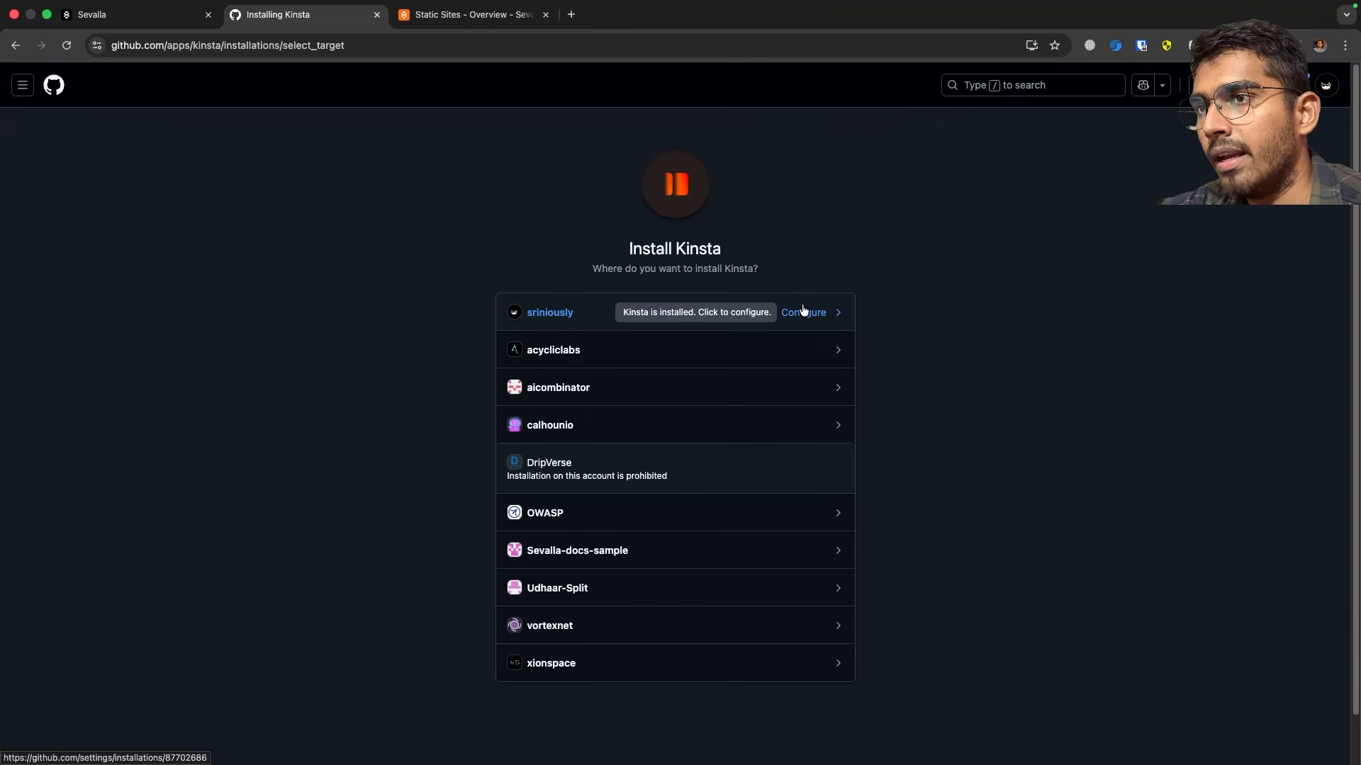
left_click(807, 316)
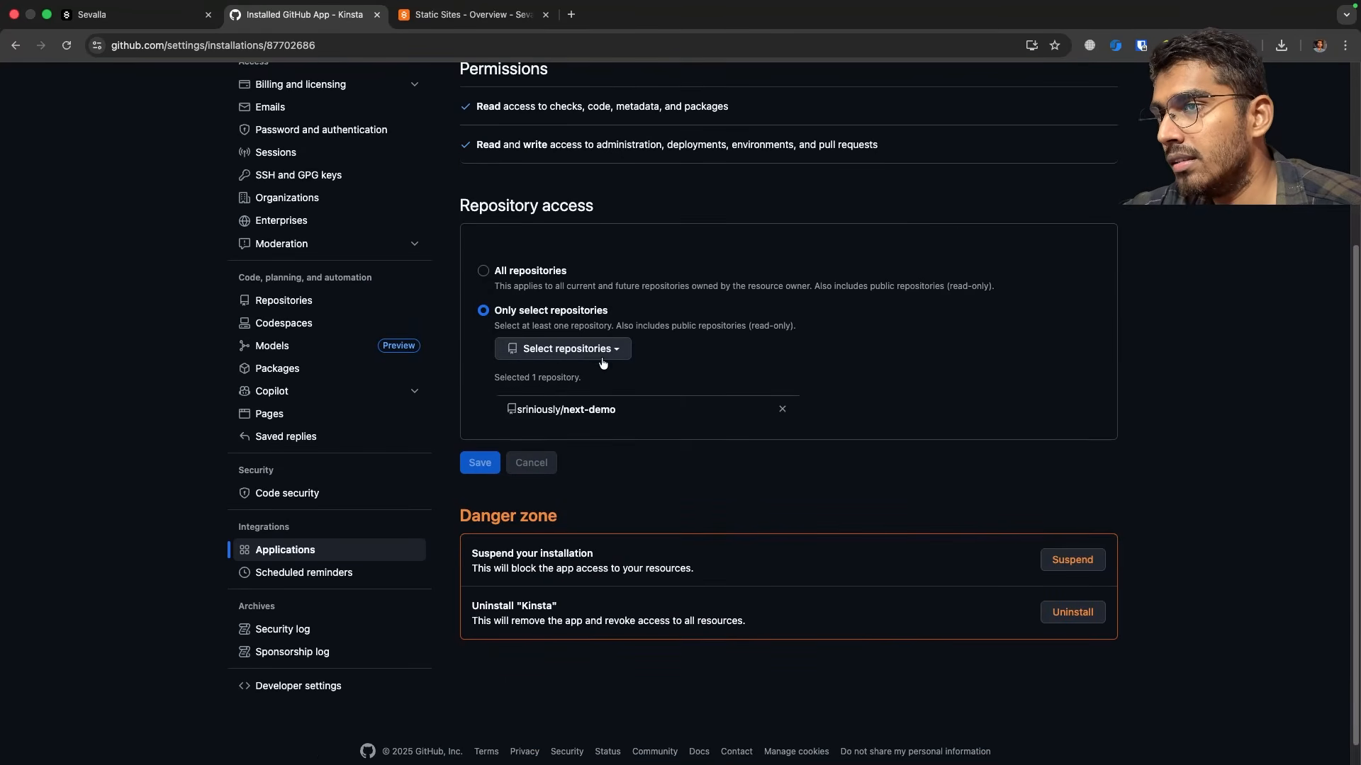
Grant the Kinsta app access to the react-demo repository and save the repository access.
left_click(592, 351)
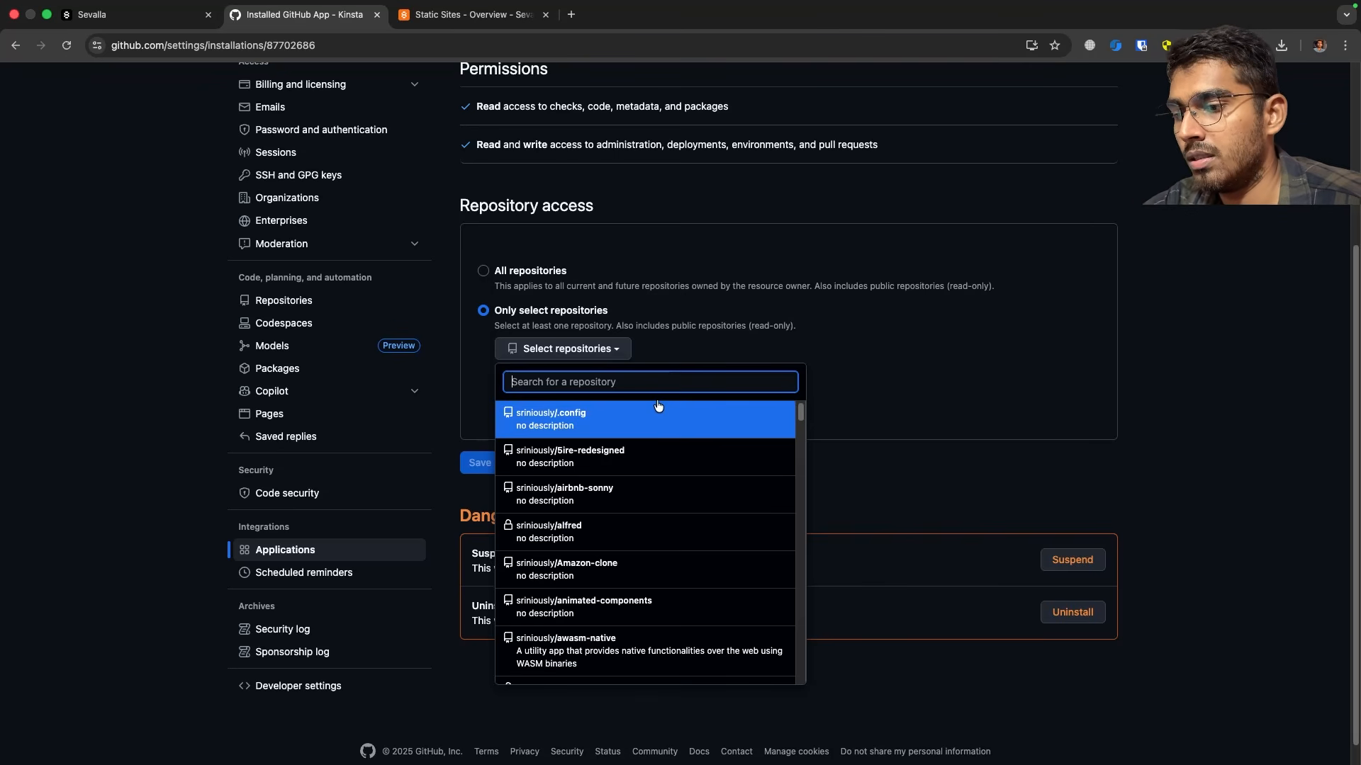
type("rea")
left_click(642, 595)
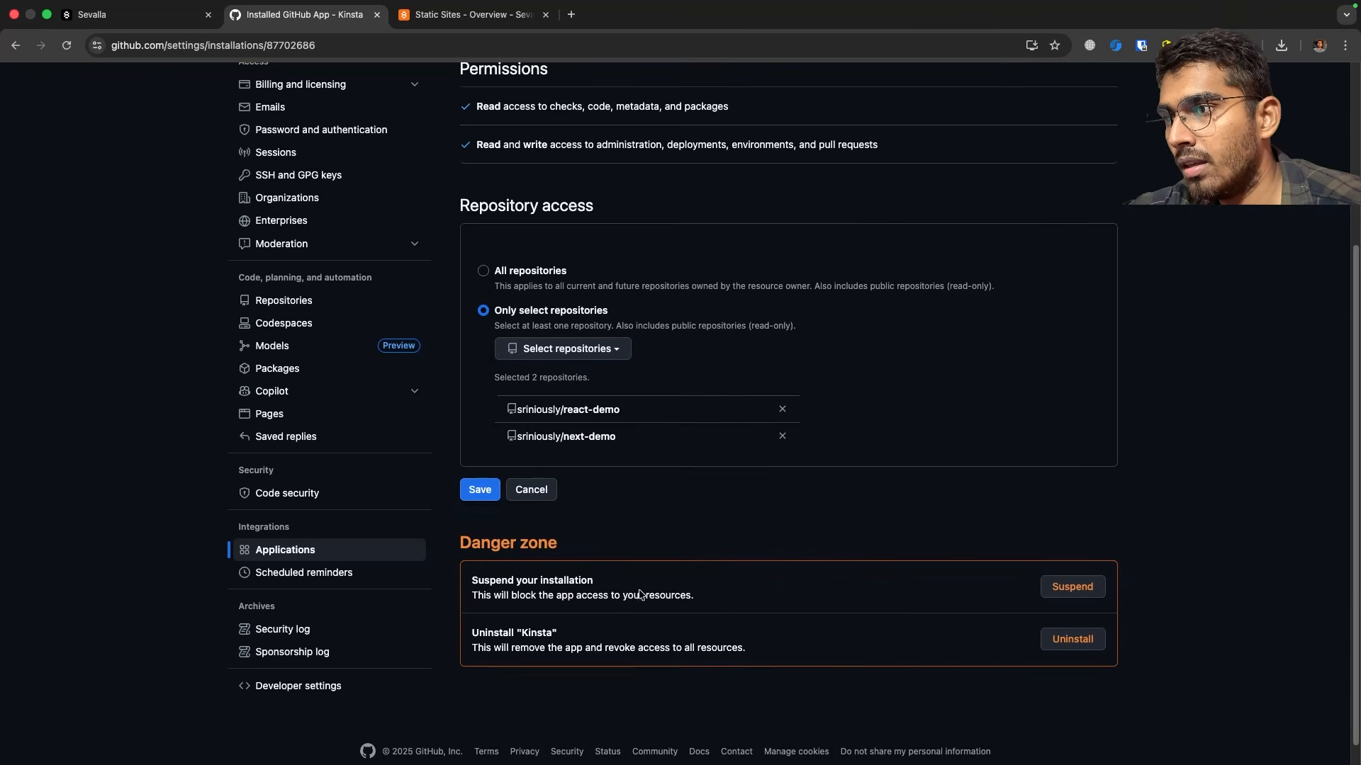
left_click(480, 489)
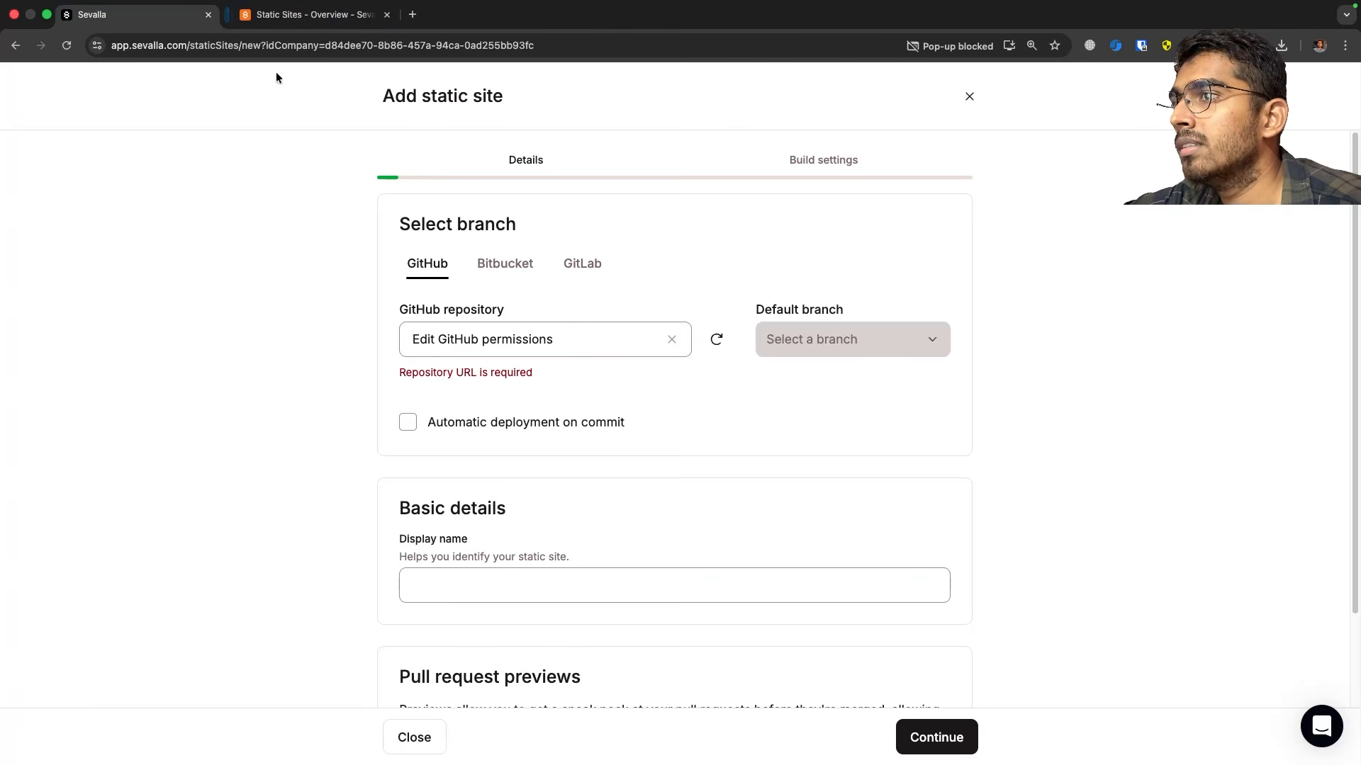
Choose the react-demo repository with main as default branch and enable automatic deployment on commit.
left_click(557, 337)
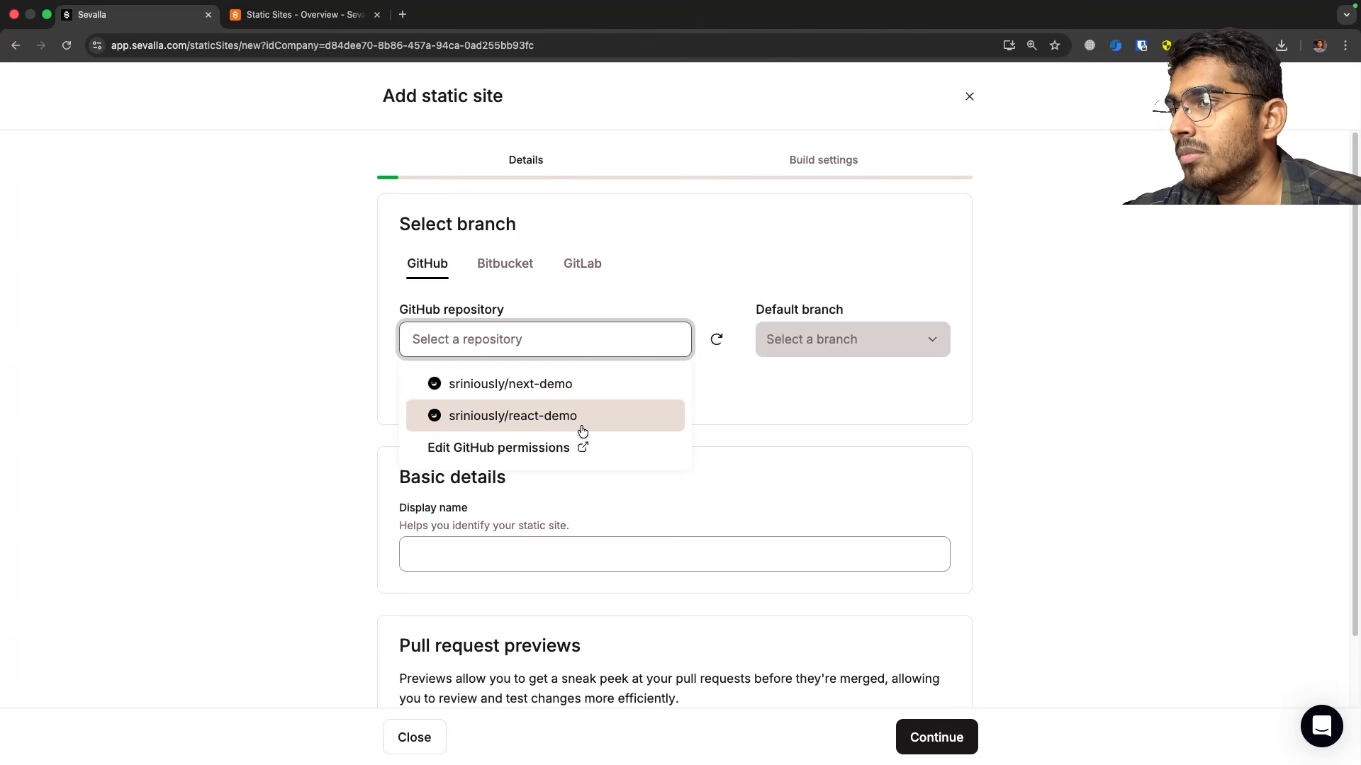
left_click(543, 415)
left_click(839, 330)
left_click(875, 283)
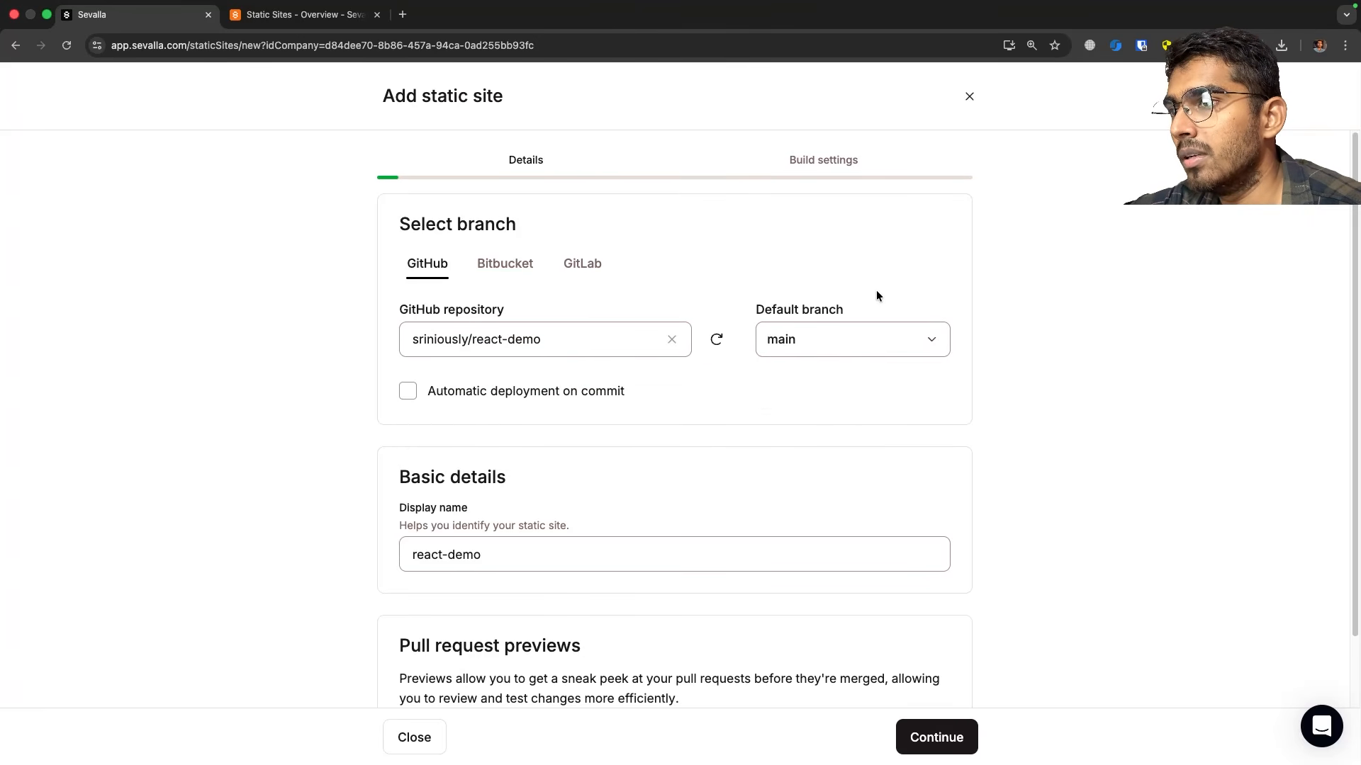
left_click(407, 391)
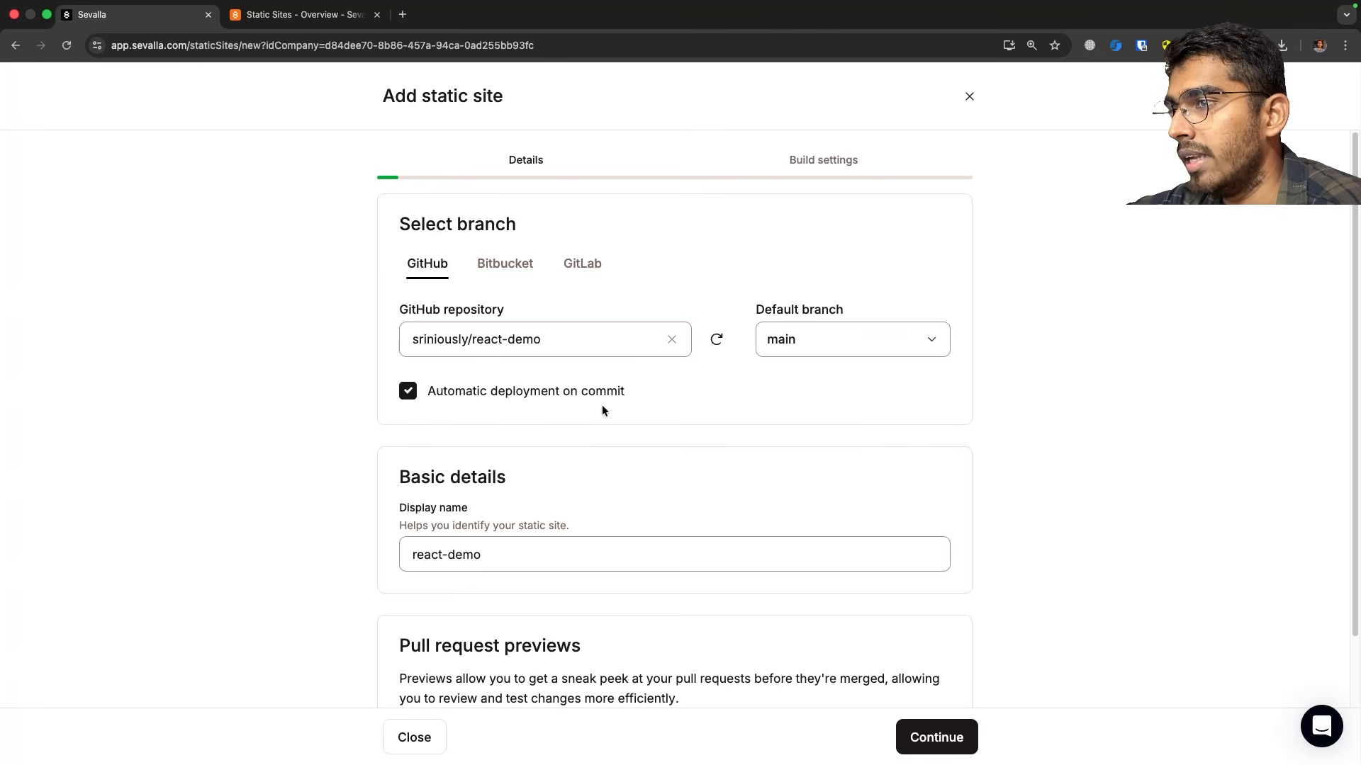
Set the display name to My React App and enable pull request previews, continuing to the build settings.
scroll(581, 532, "down", 2)
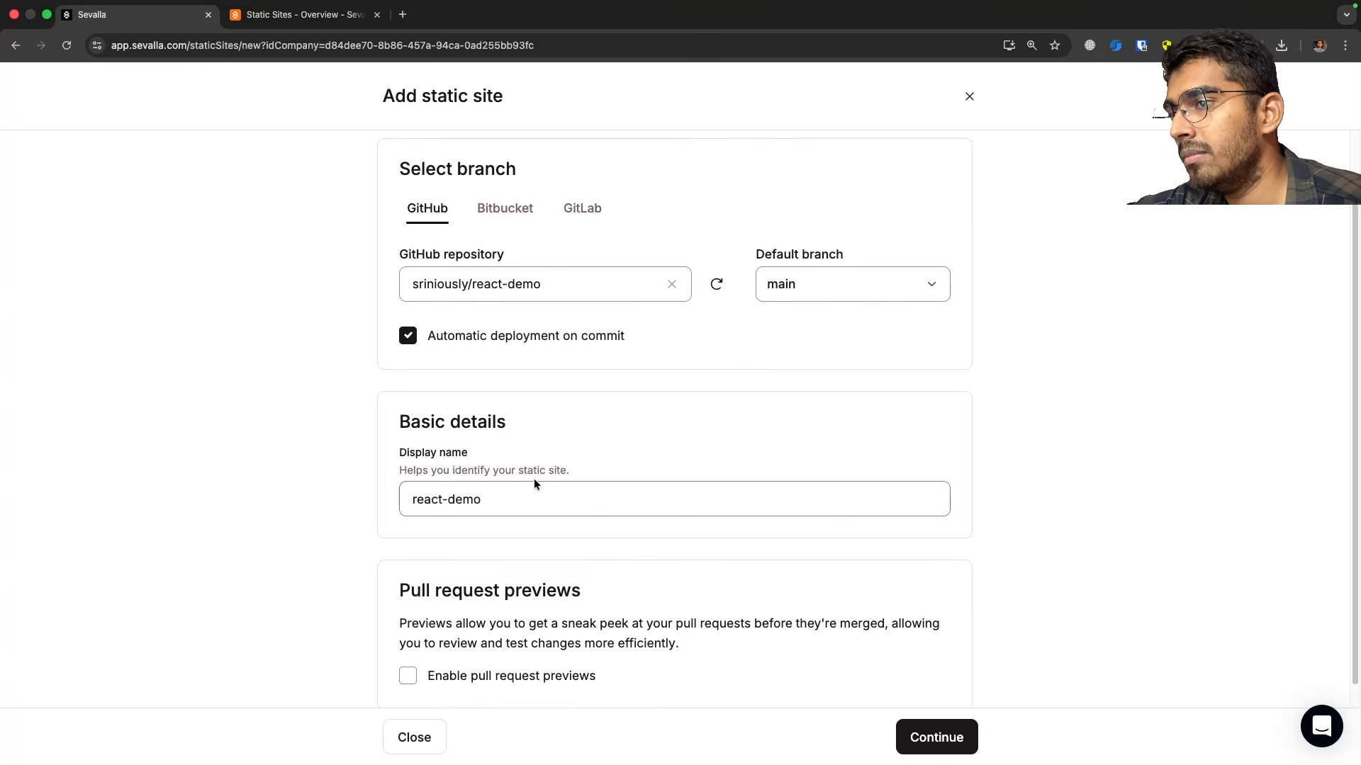
triple_click(528, 474)
type("My")
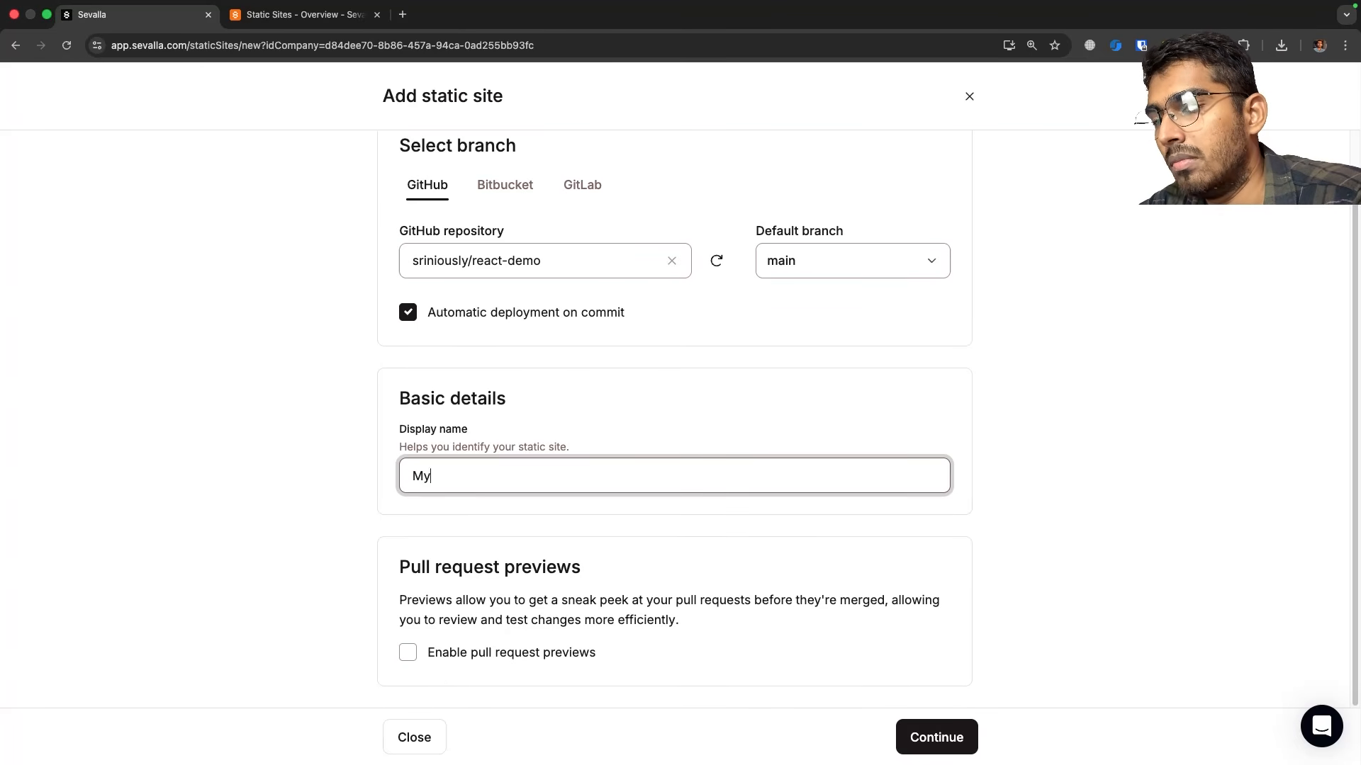
type(" React App")
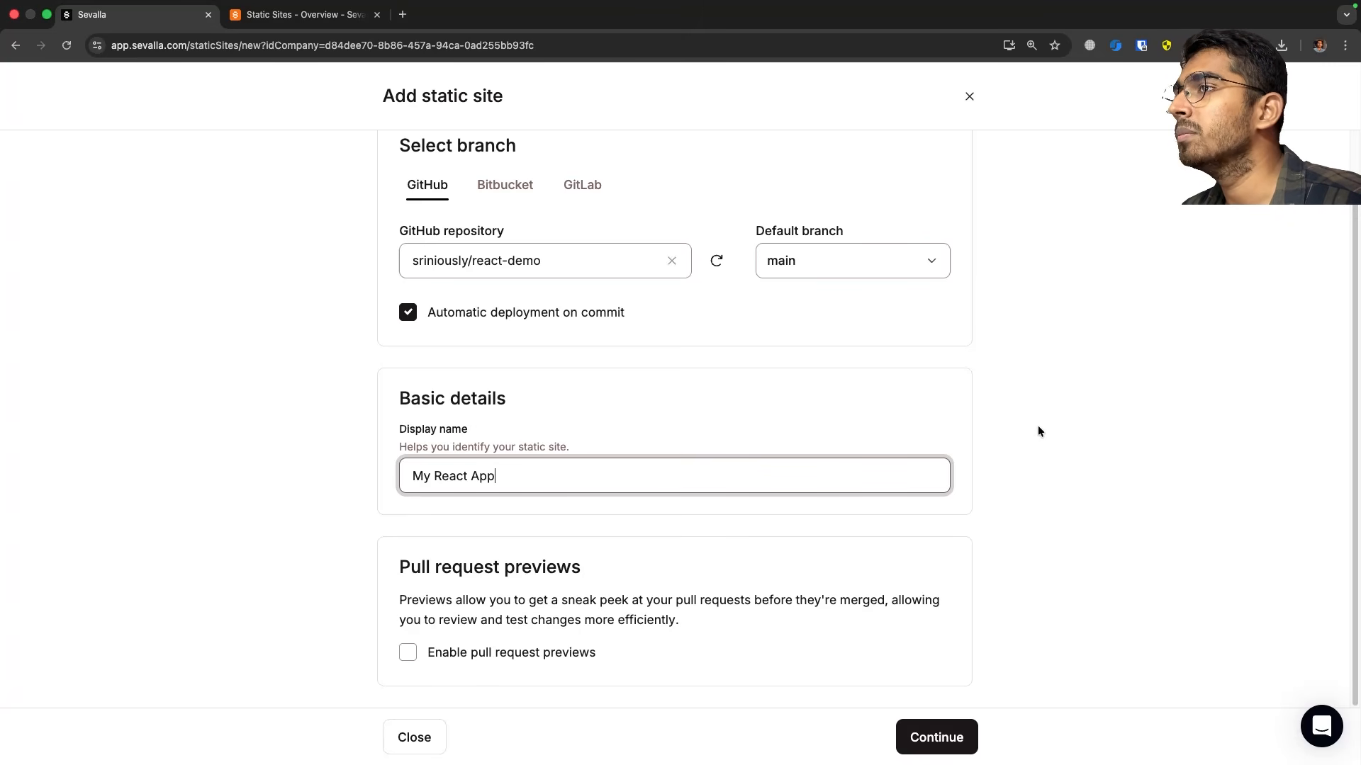
left_click(408, 654)
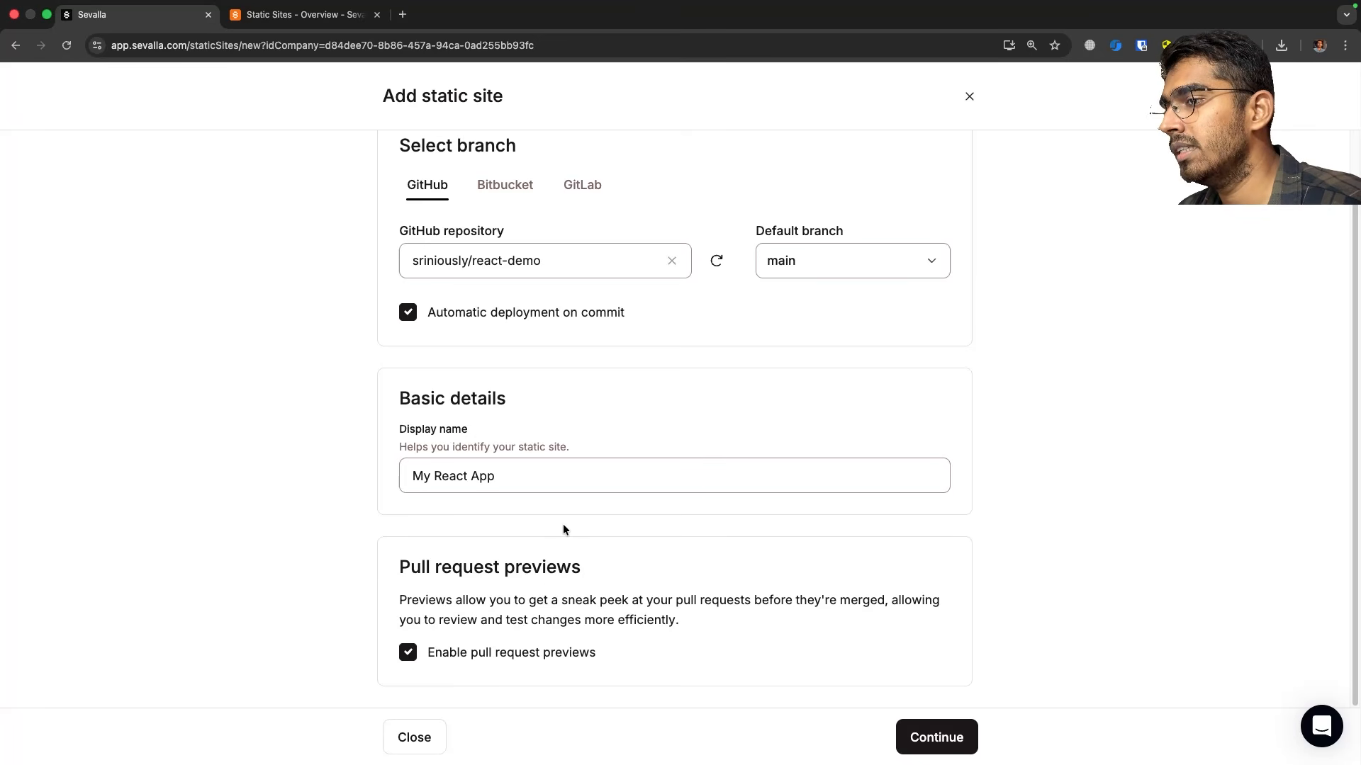
left_click(926, 737)
Review the framework detection note and the build setting fields, from the build command down to the environment variables.
left_click(576, 320)
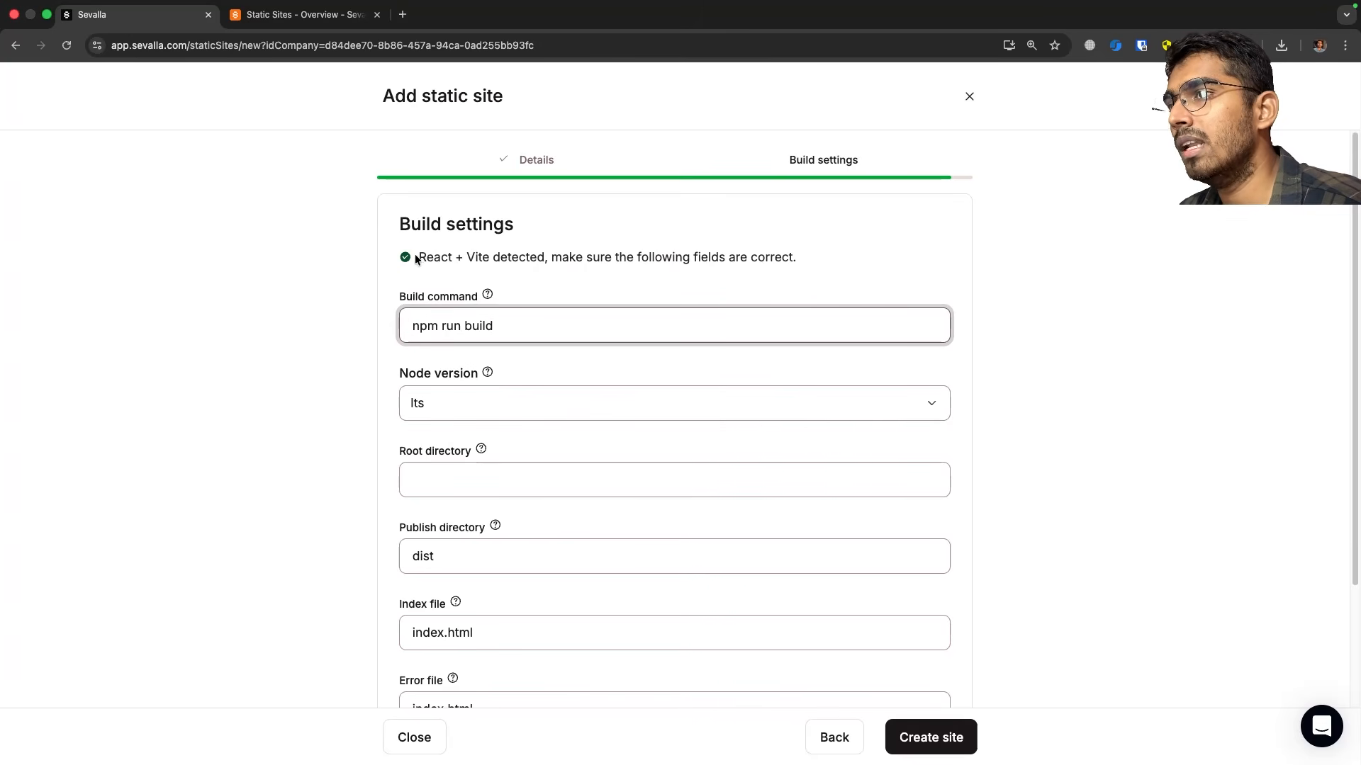
left_click_drag(418, 258, 552, 259)
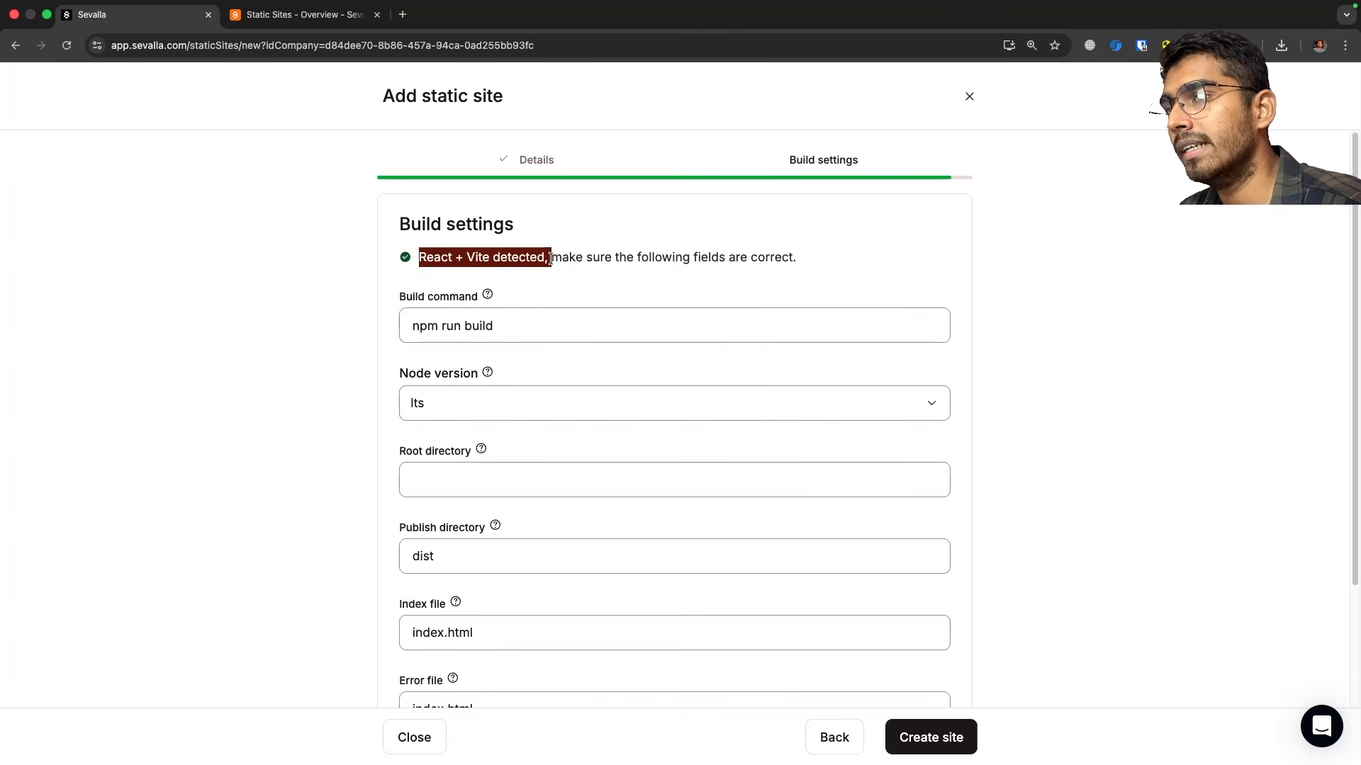
left_click(591, 287)
left_click_drag(416, 259, 486, 259)
scroll(533, 368, "down", 5)
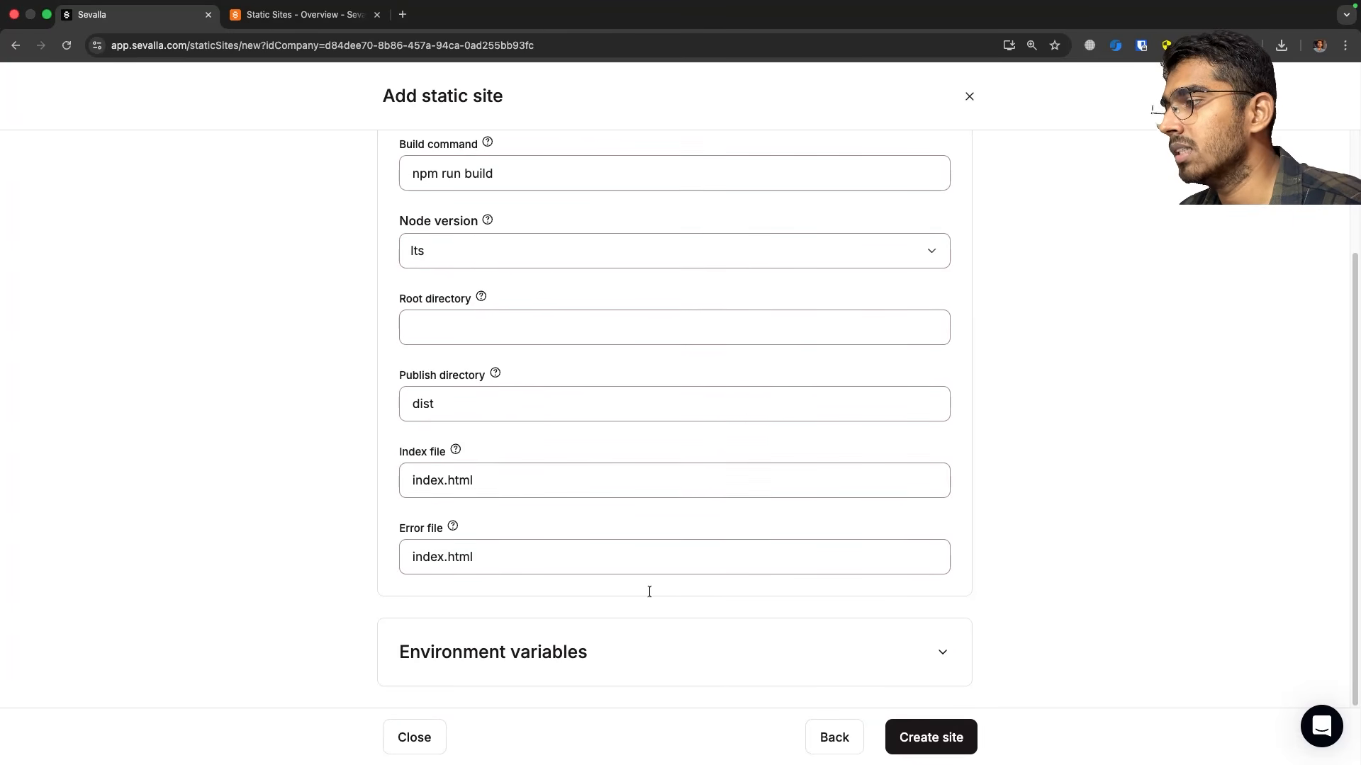
scroll(592, 410, "up", 5)
left_click(504, 330)
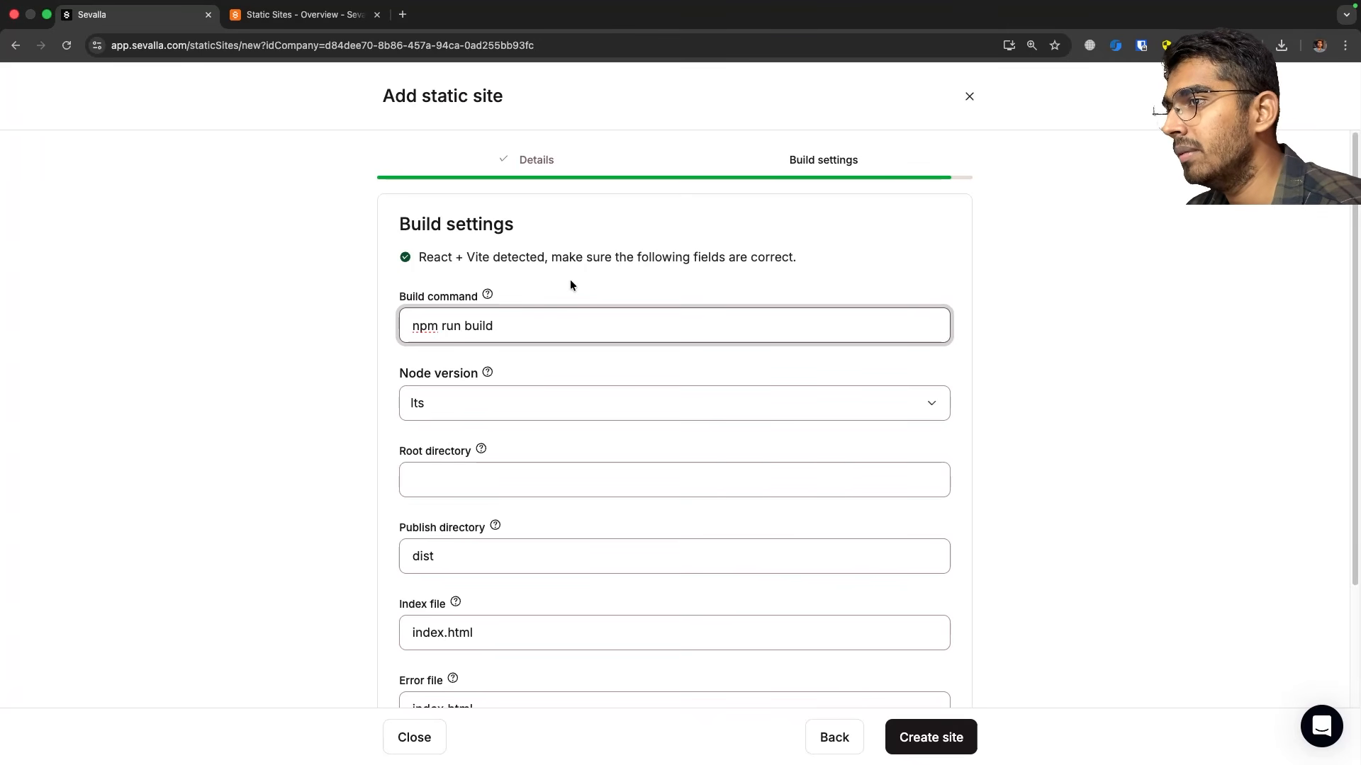
Switch to the react-demo project in Cursor and examine the build script in package.json behind the npm run build command.
left_click_drag(532, 325, 387, 331)
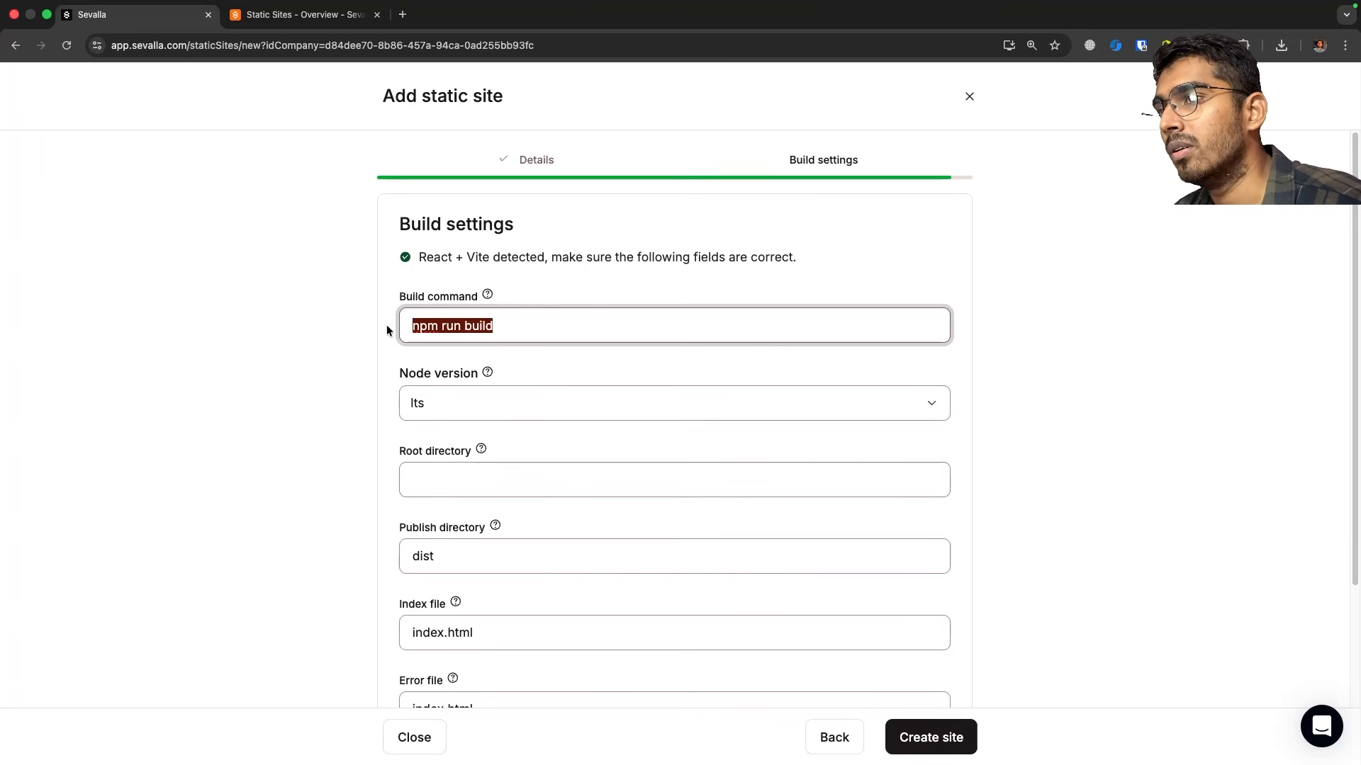
key("ctrl+Right")
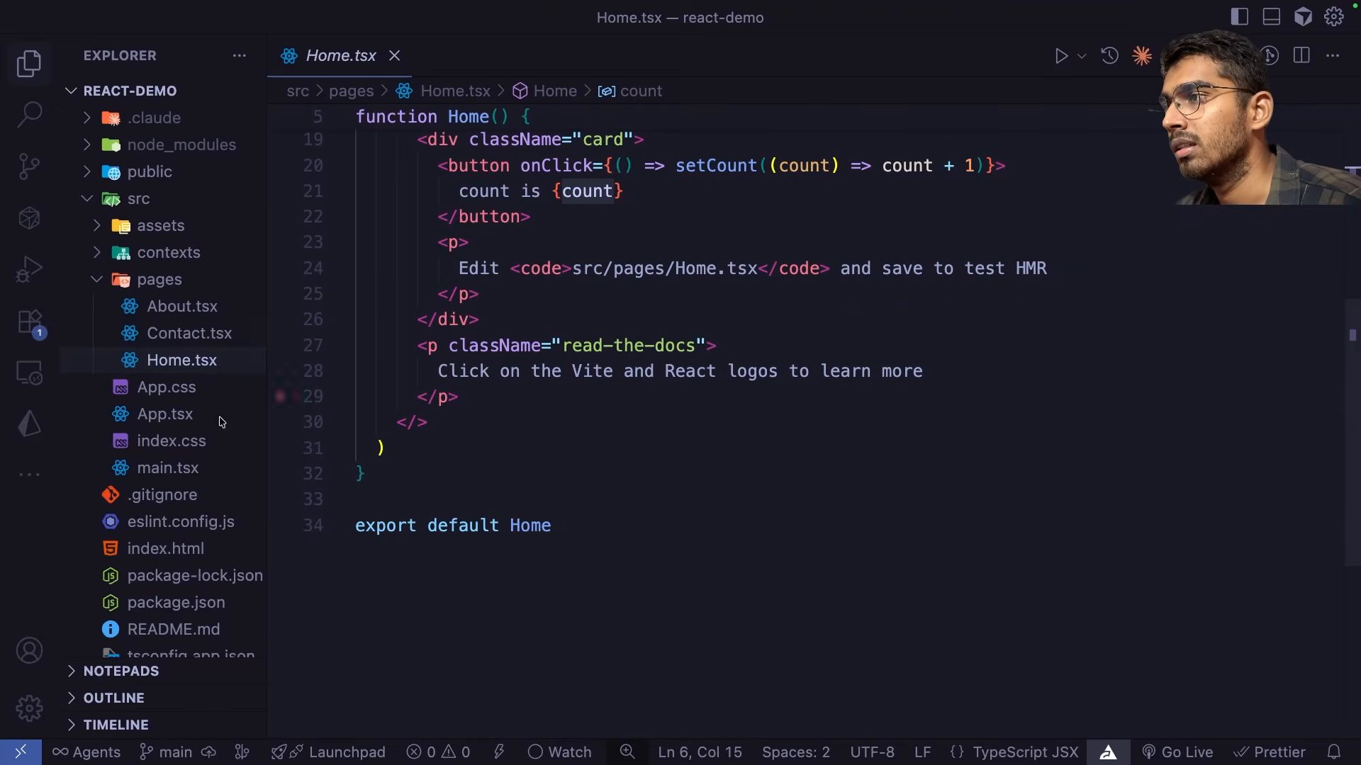
scroll(188, 432, "down", 2)
left_click(176, 483)
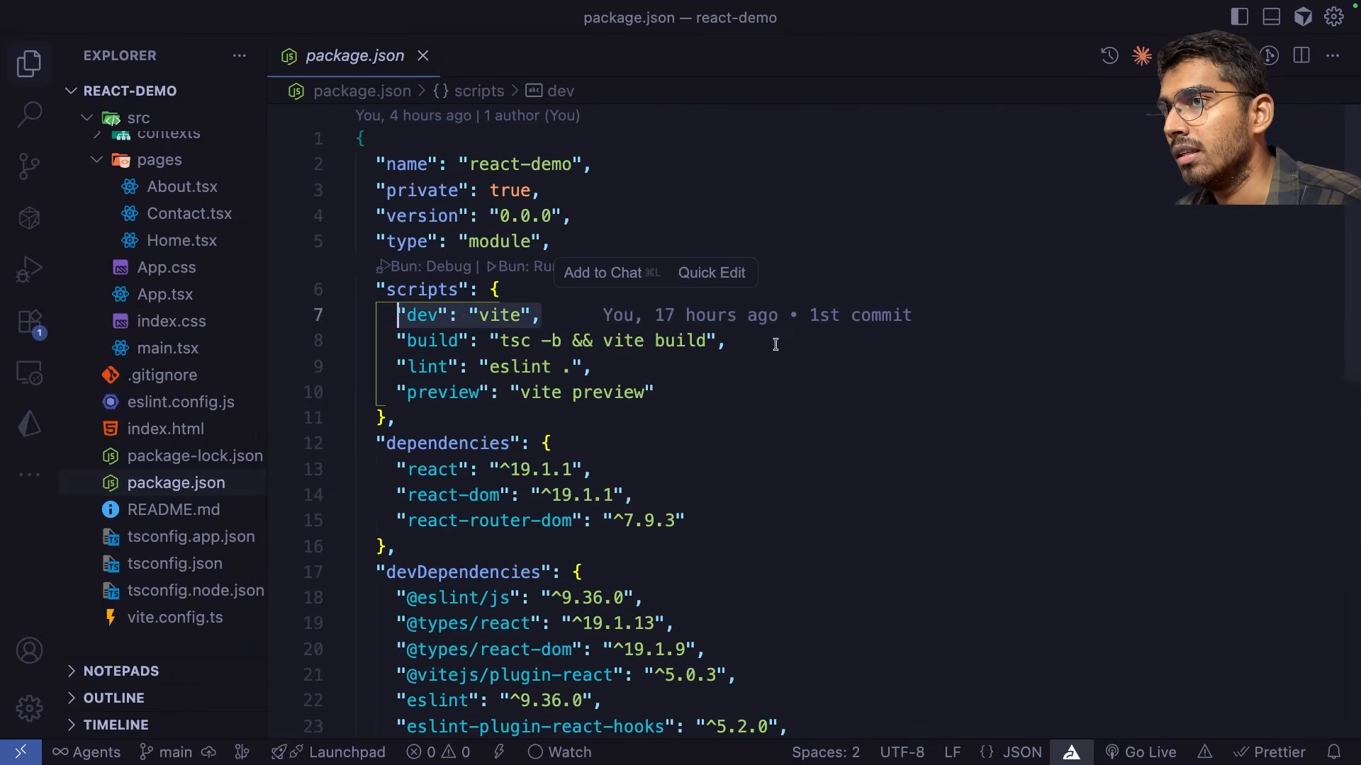
left_click_drag(774, 343, 409, 349)
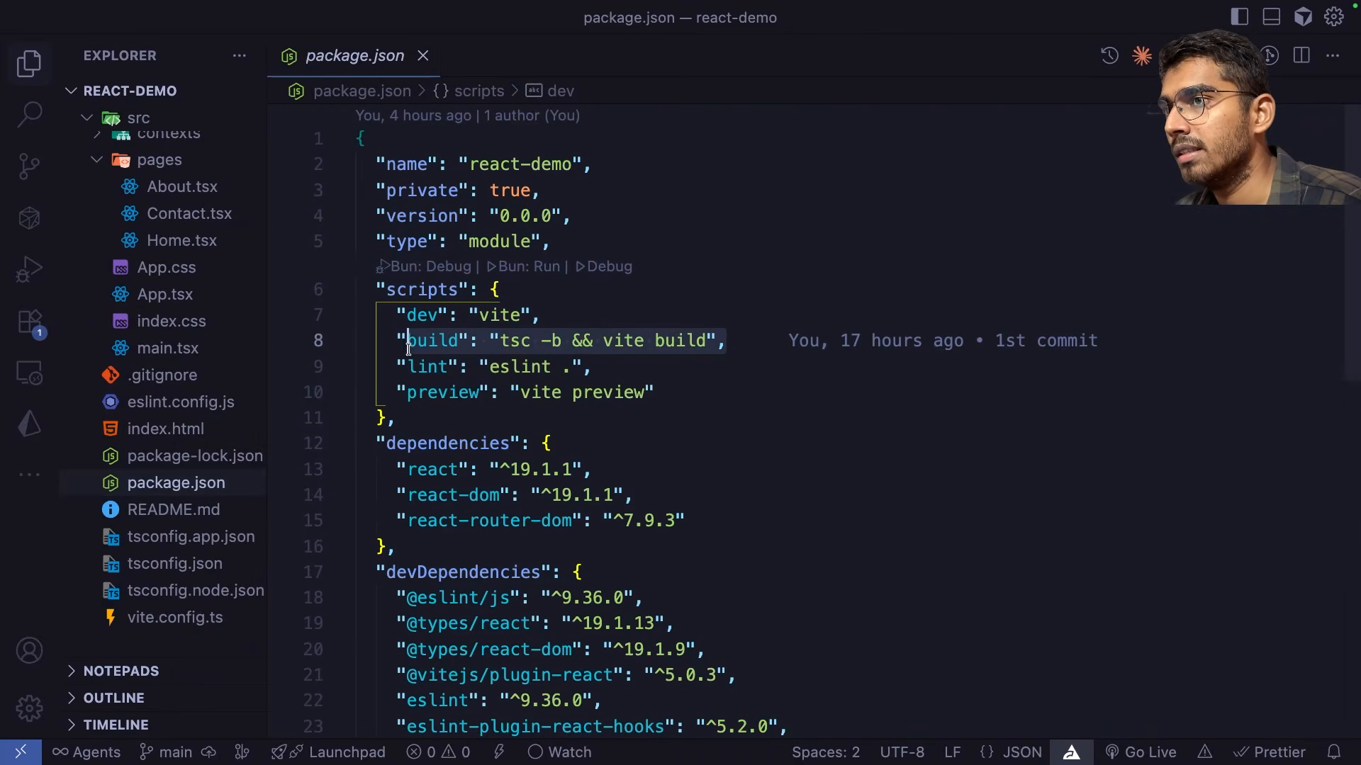
left_click(759, 392)
left_click_drag(759, 335, 388, 313)
left_click(666, 520)
left_click_drag(571, 336, 500, 335)
left_click(638, 520)
left_click_drag(601, 342, 727, 343)
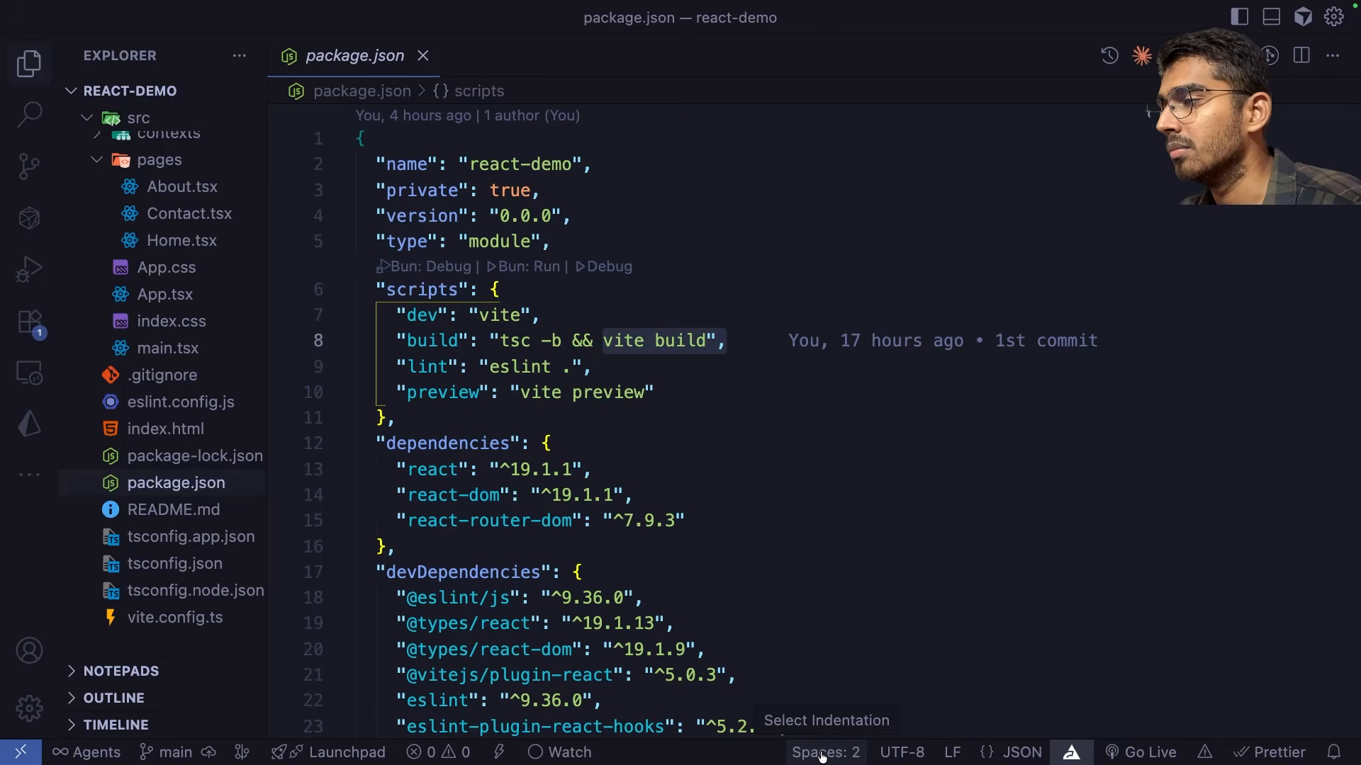
Return to Sevalla in the browser and review the build command and the available Node version choices.
key("super+Tab")
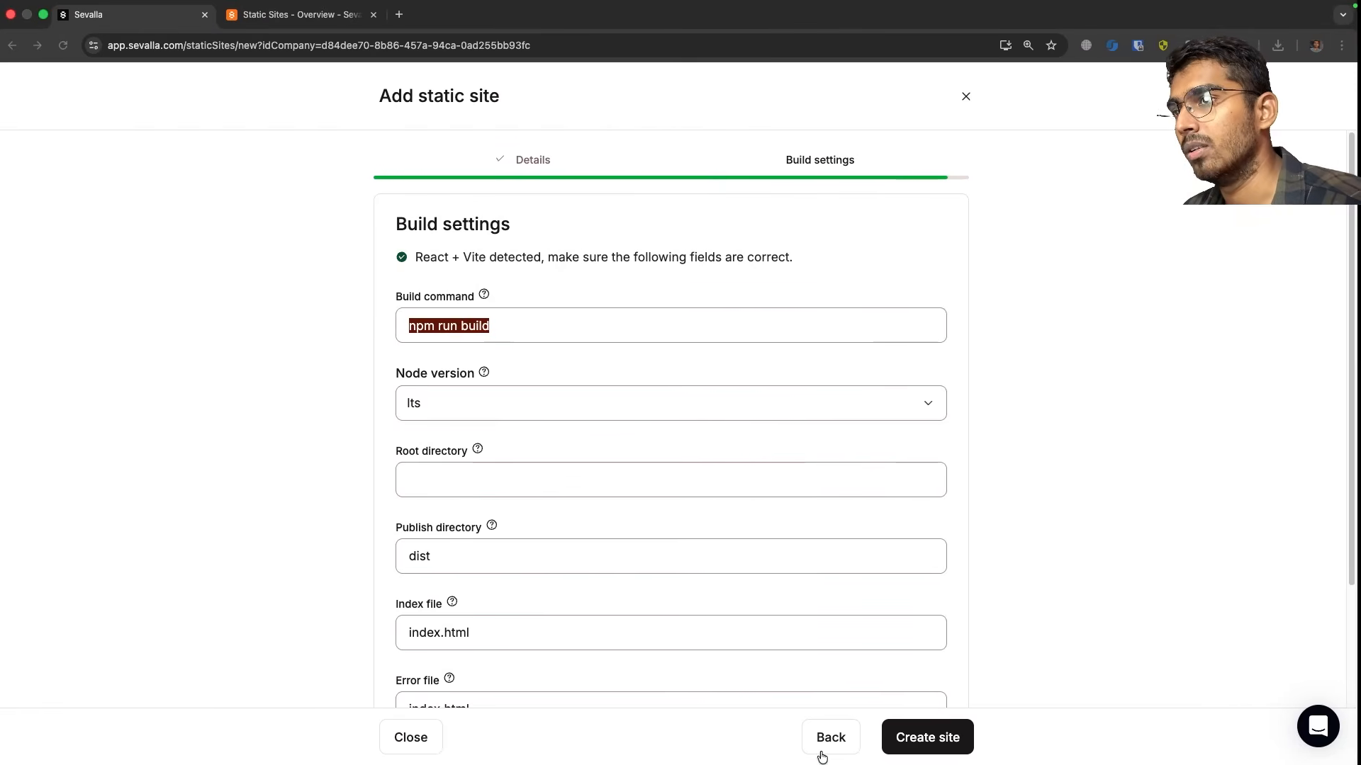
left_click(581, 325)
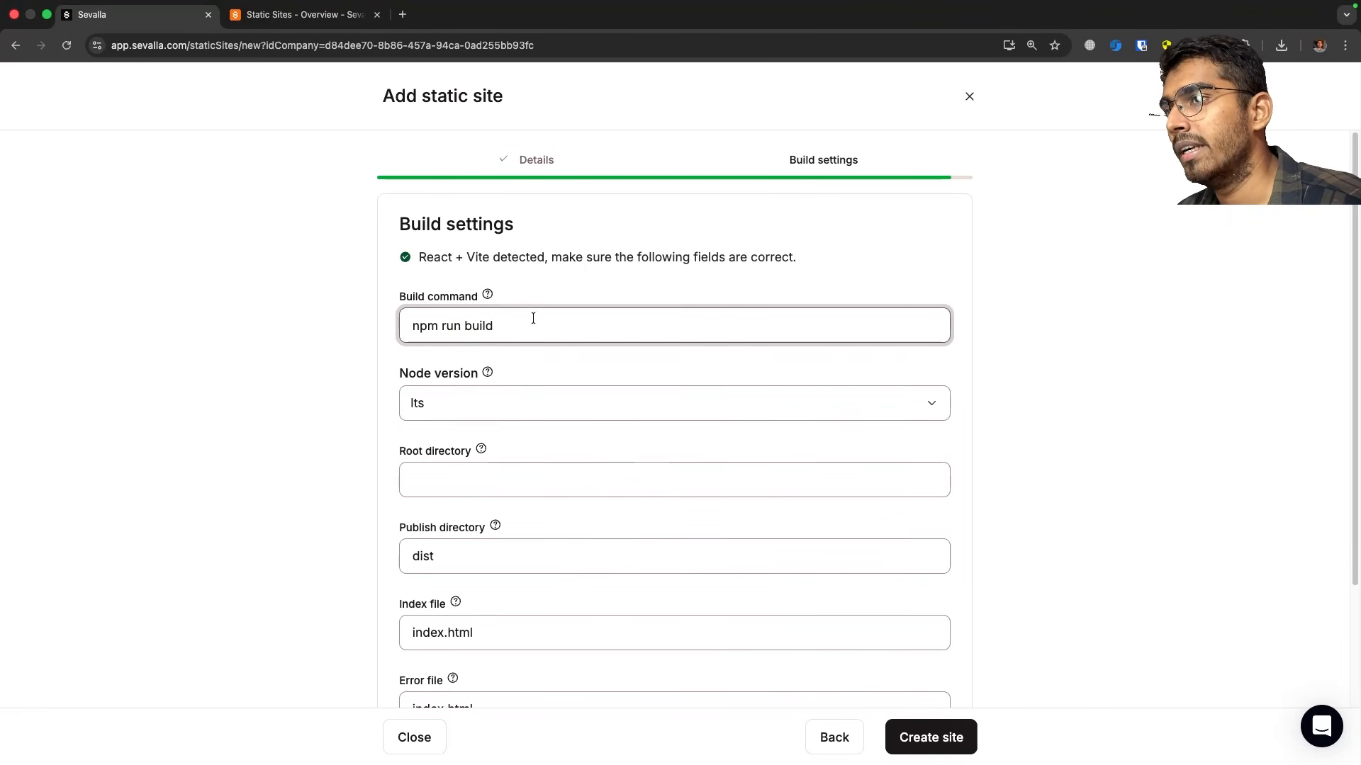
scroll(532, 315, "down", 1)
scroll(495, 385, "down", 1)
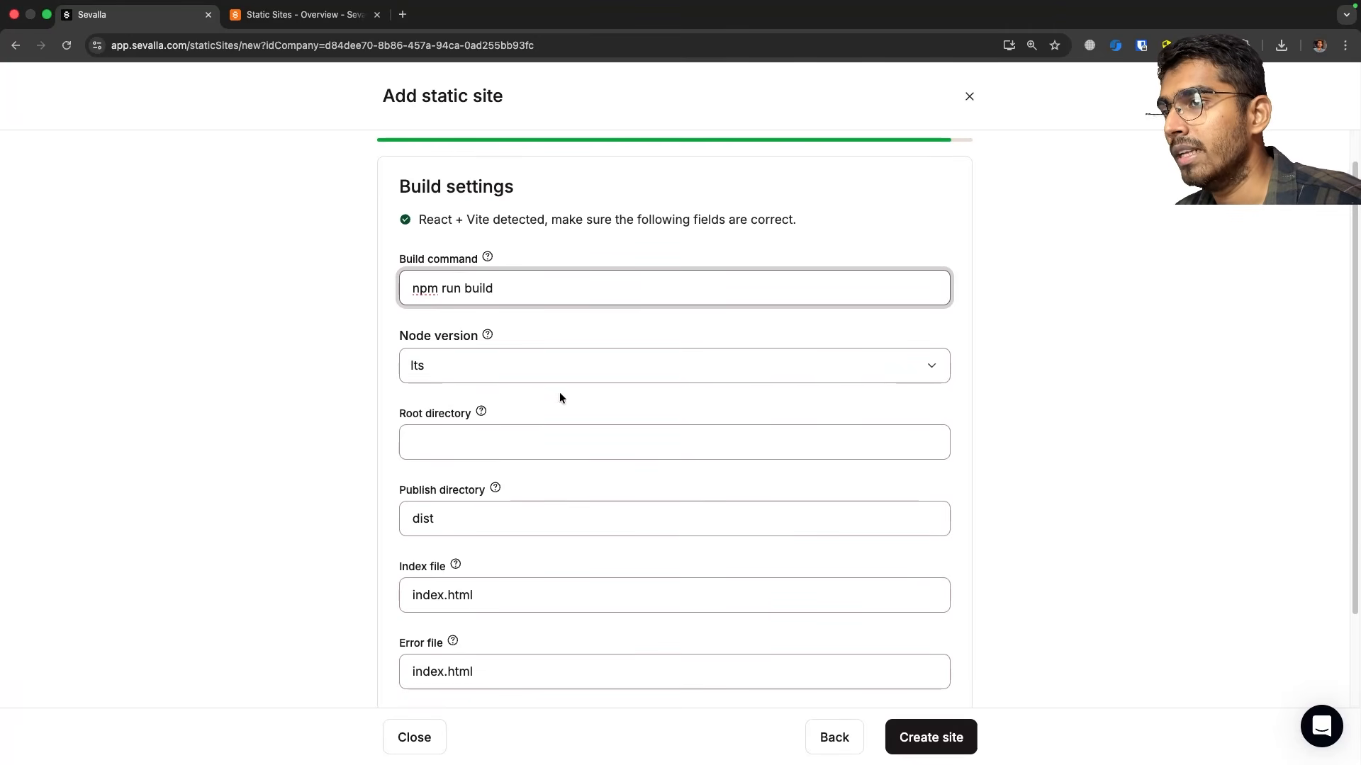
scroll(551, 373, "down", 2)
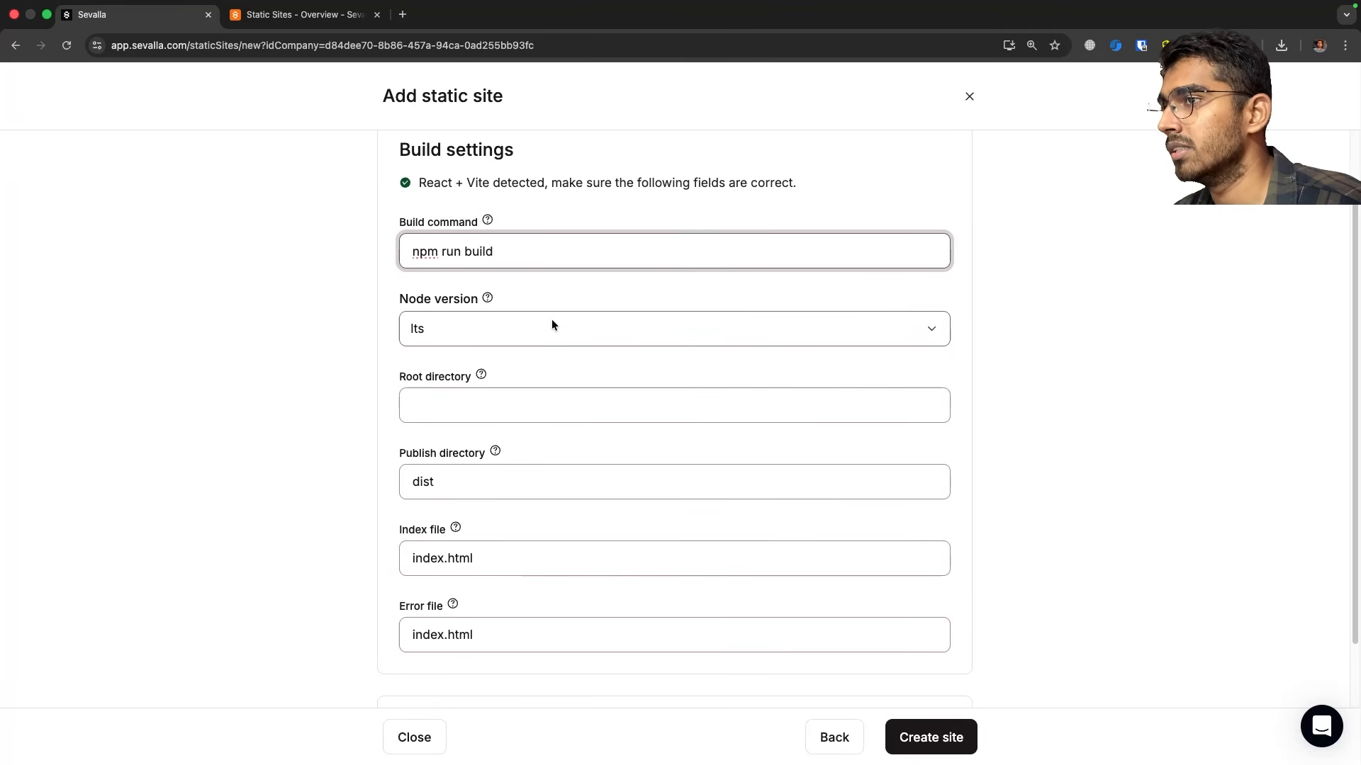
left_click(552, 325)
left_click(531, 509)
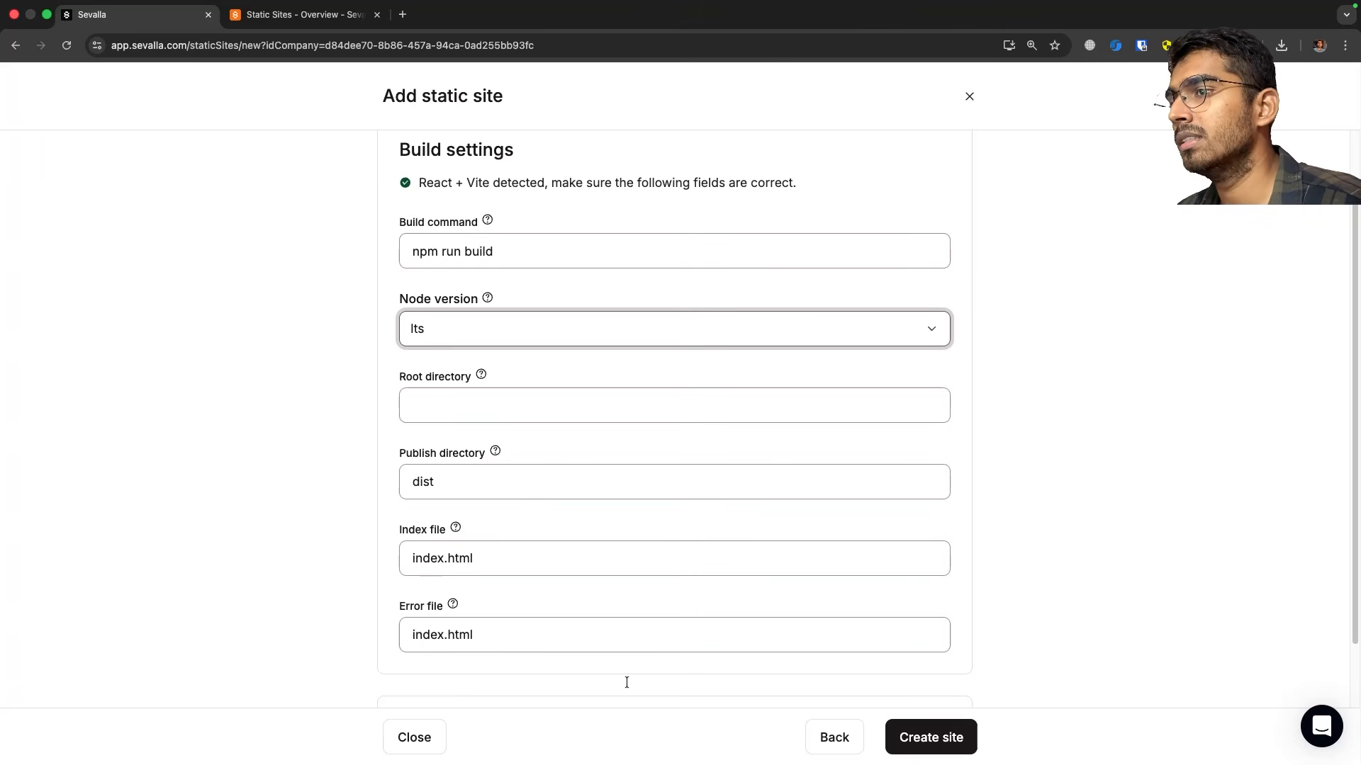
Open nodejs.org/en/download in a new browser tab to check the current LTS version, and close it again.
left_click(402, 14)
type("nodejs.org/en/download")
key("Return")
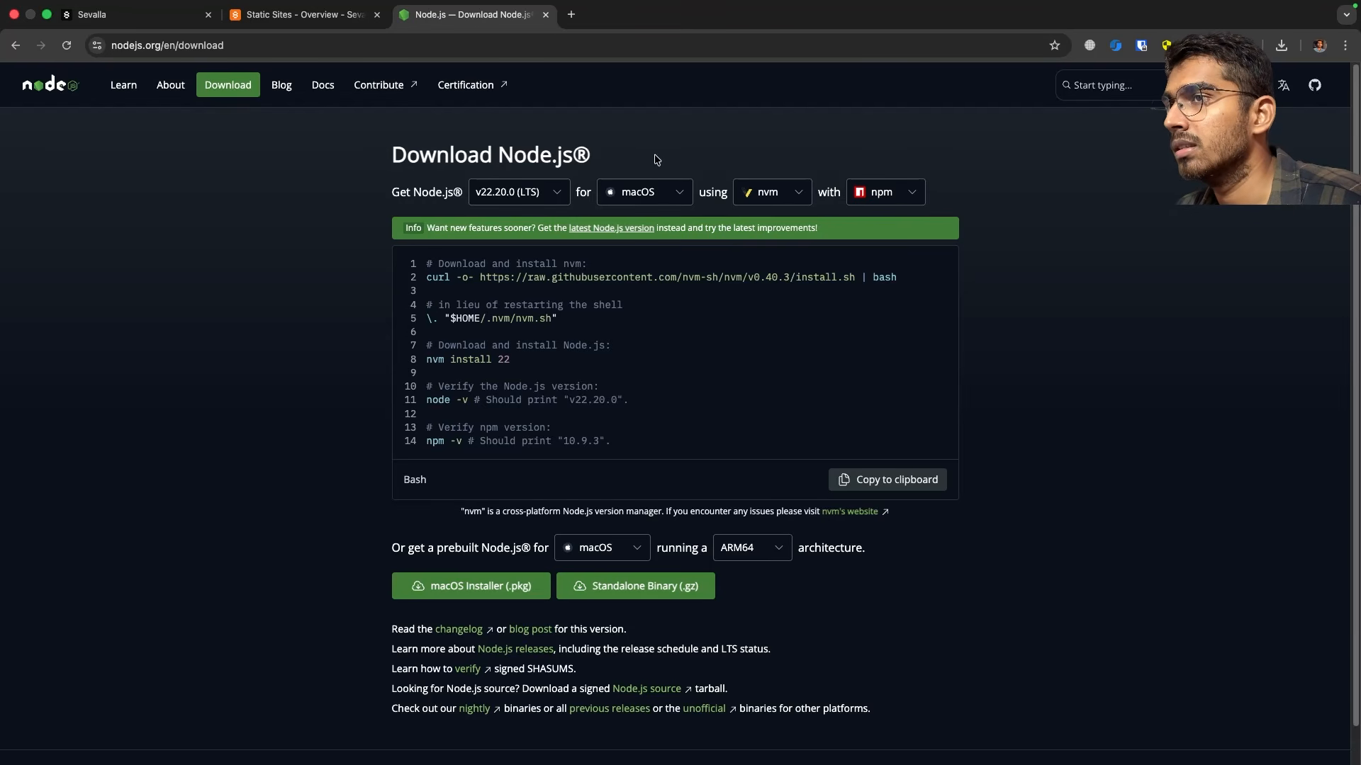
left_click(545, 15)
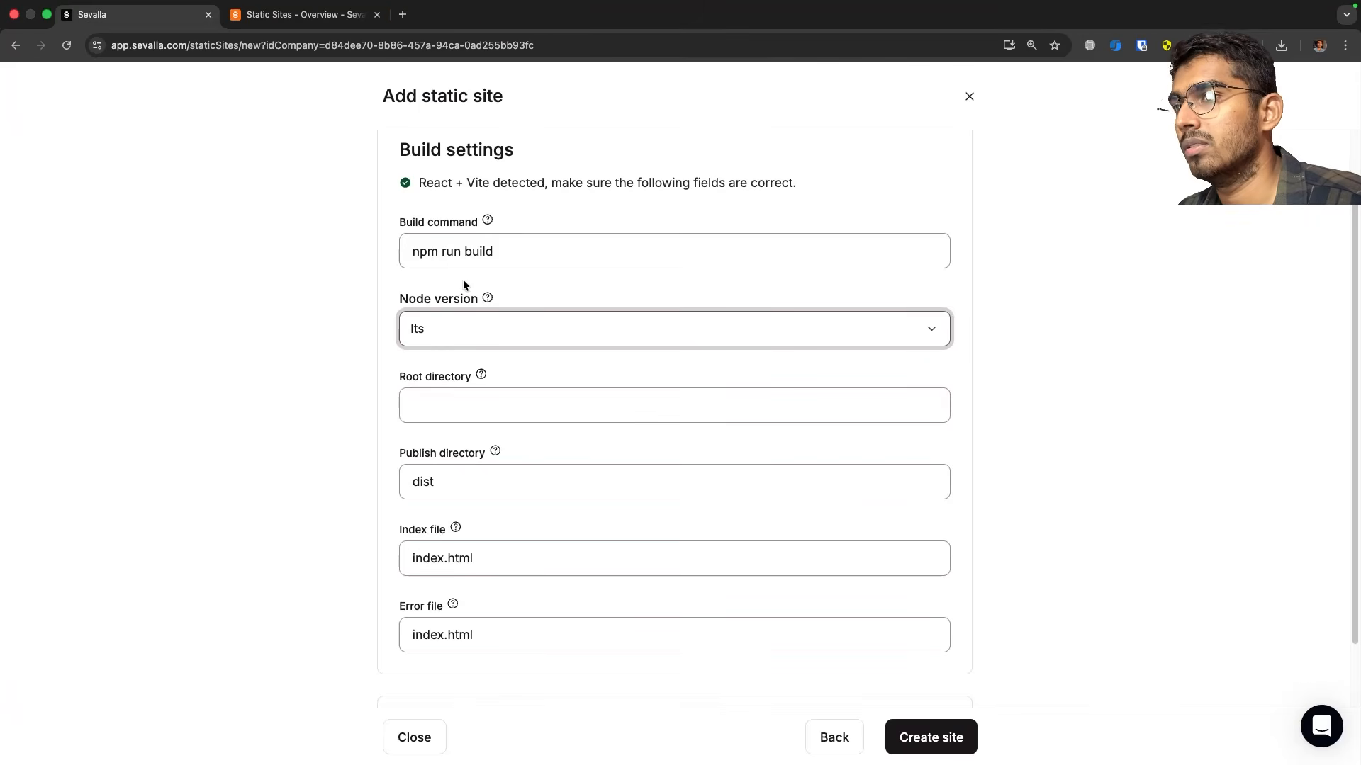
Examine the root directory and publish directory fields in the build settings.
left_click(541, 391)
scroll(586, 366, "down", 1)
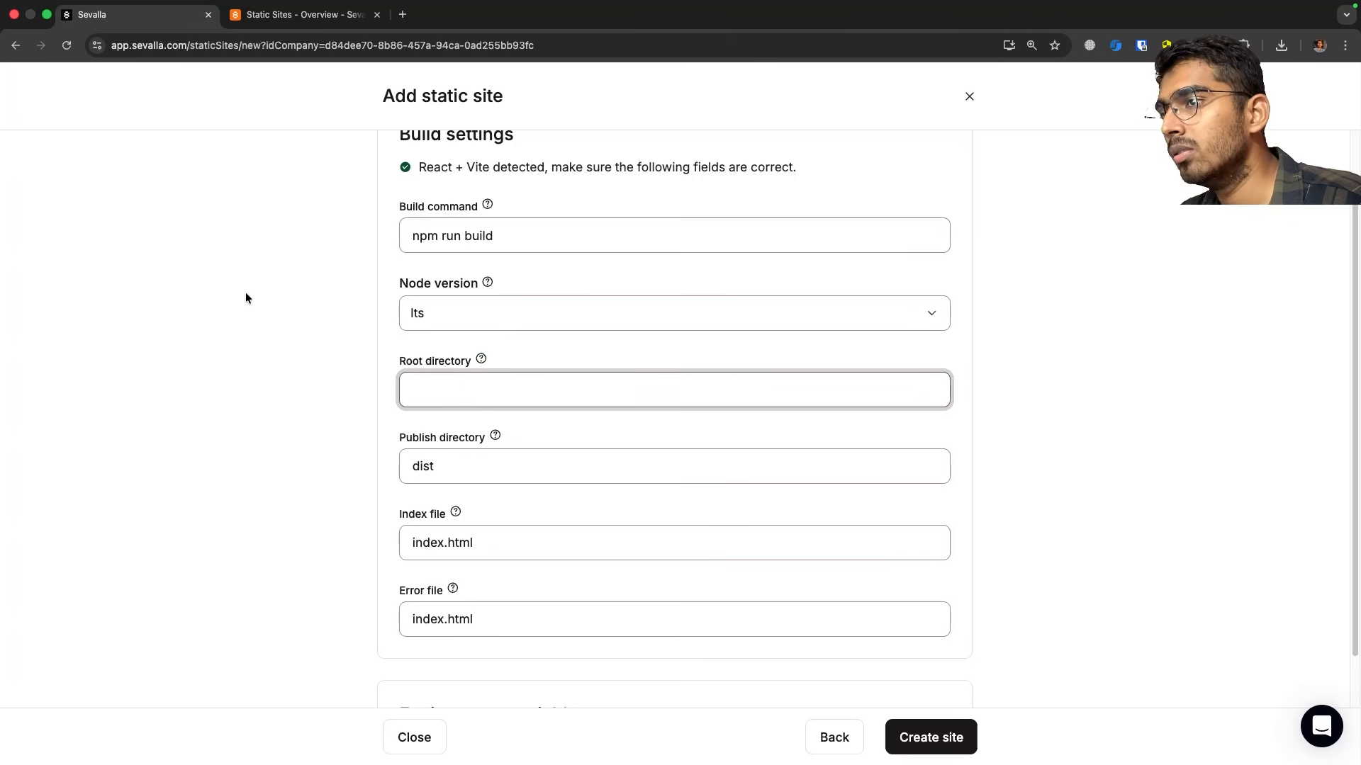
left_click(245, 297)
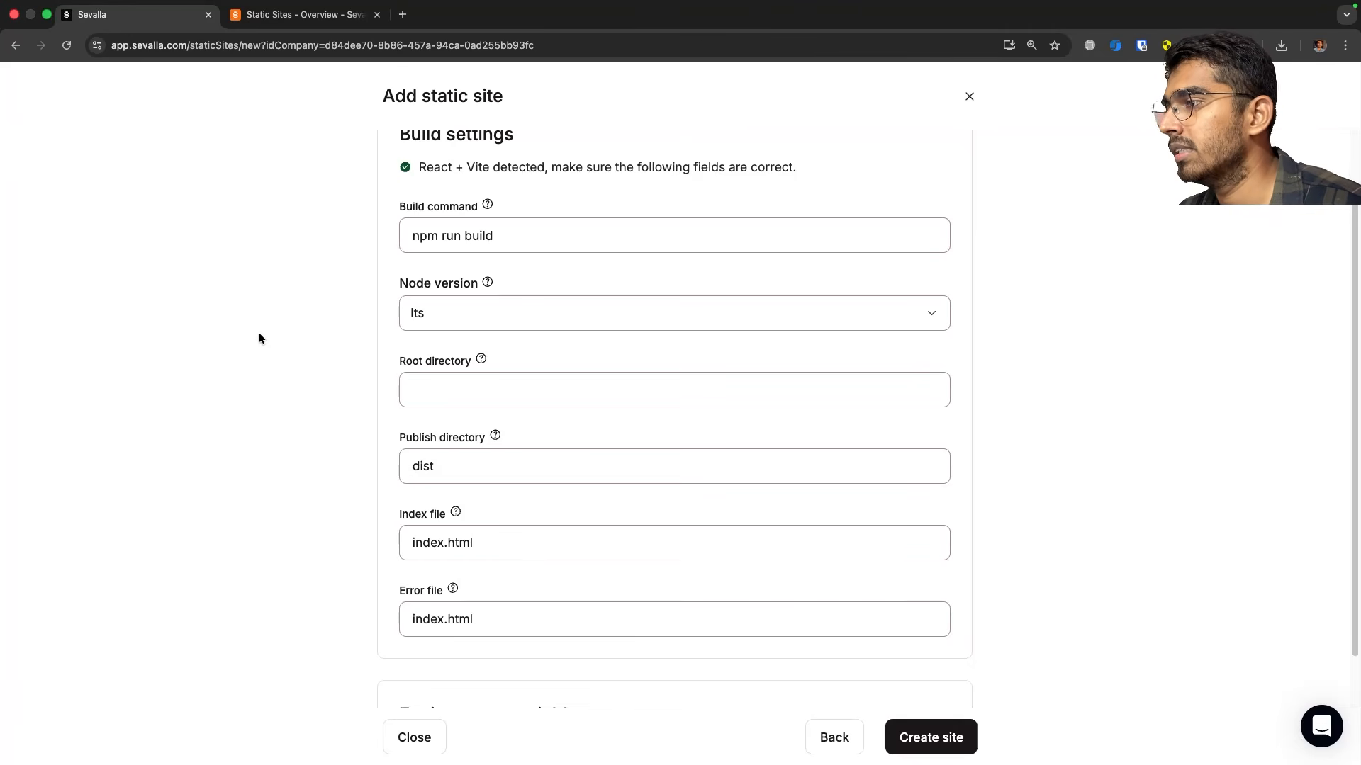
scroll(298, 295, "down", 1)
left_click(498, 379)
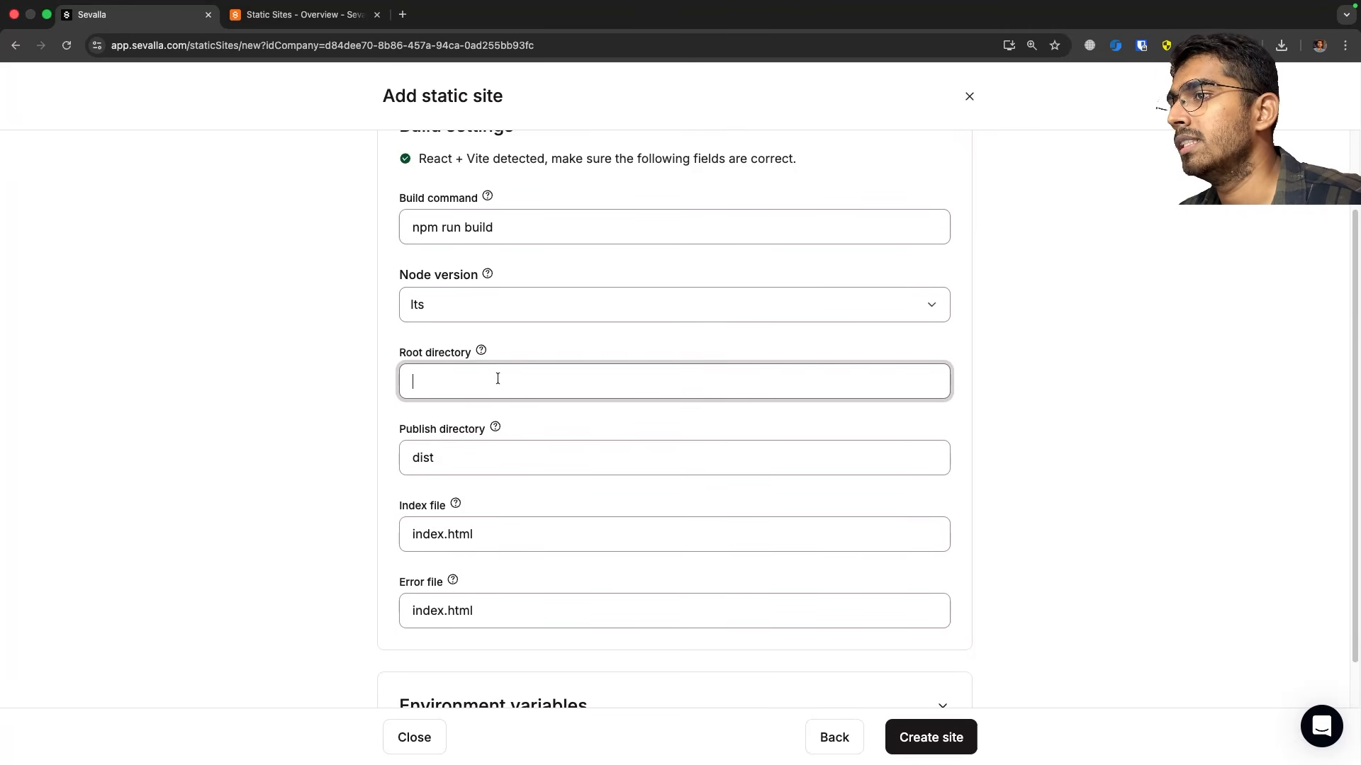
left_click(534, 424)
left_click(534, 380)
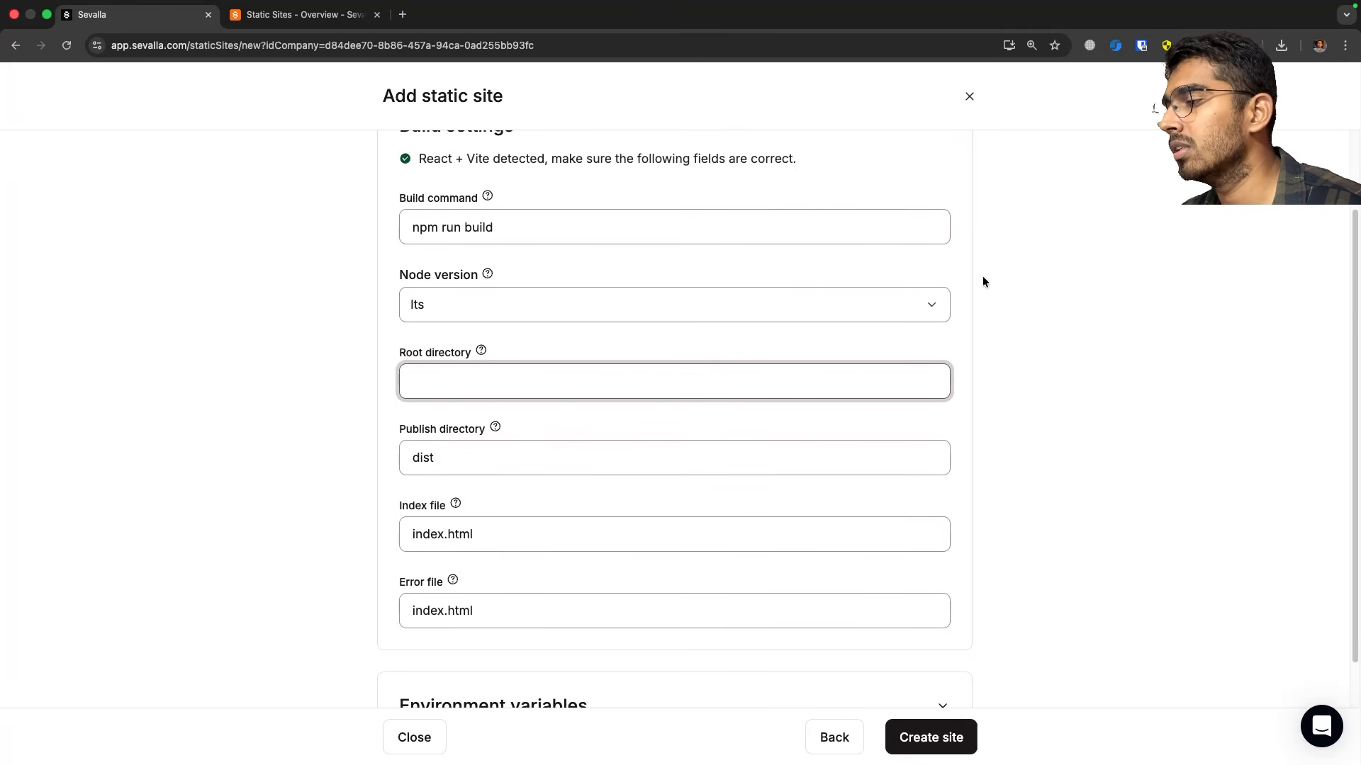
left_click(391, 343)
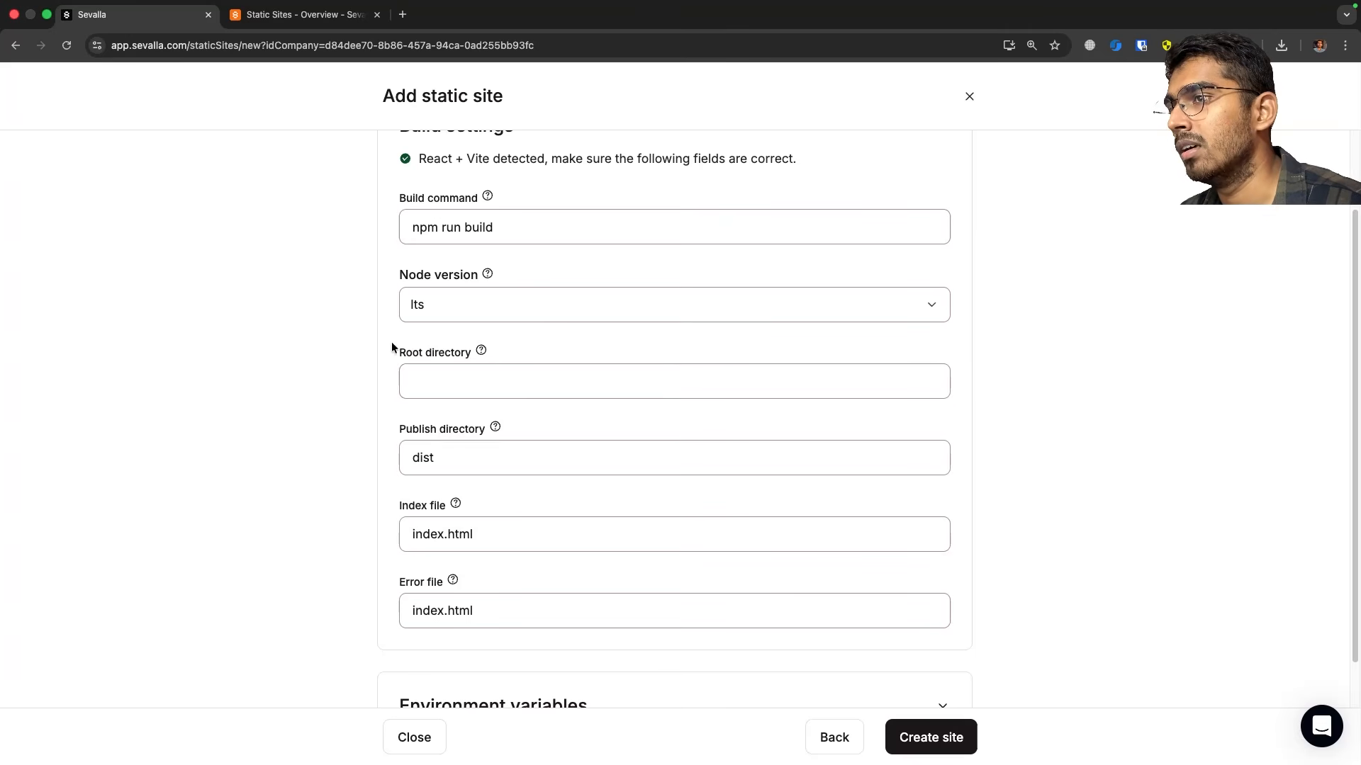
left_click(467, 389)
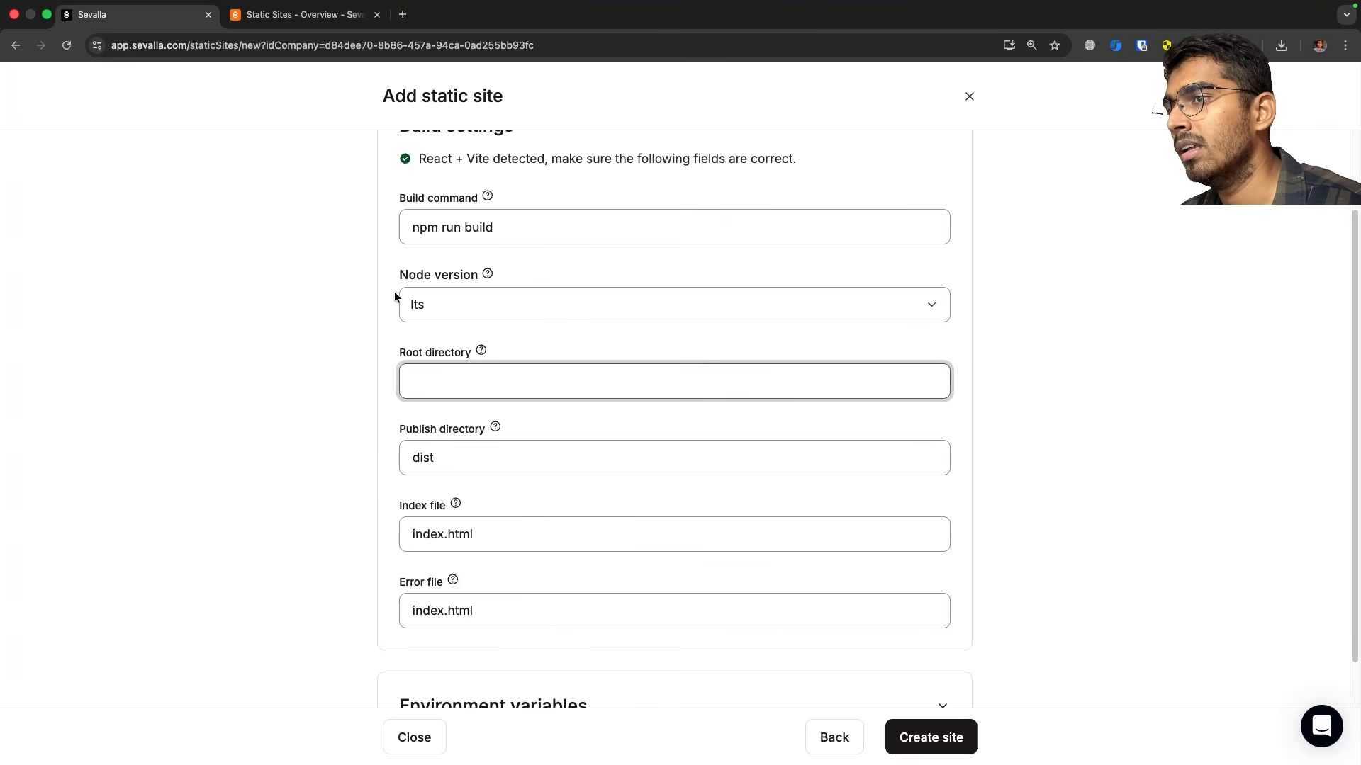
left_click(358, 287)
scroll(487, 373, "down", 2)
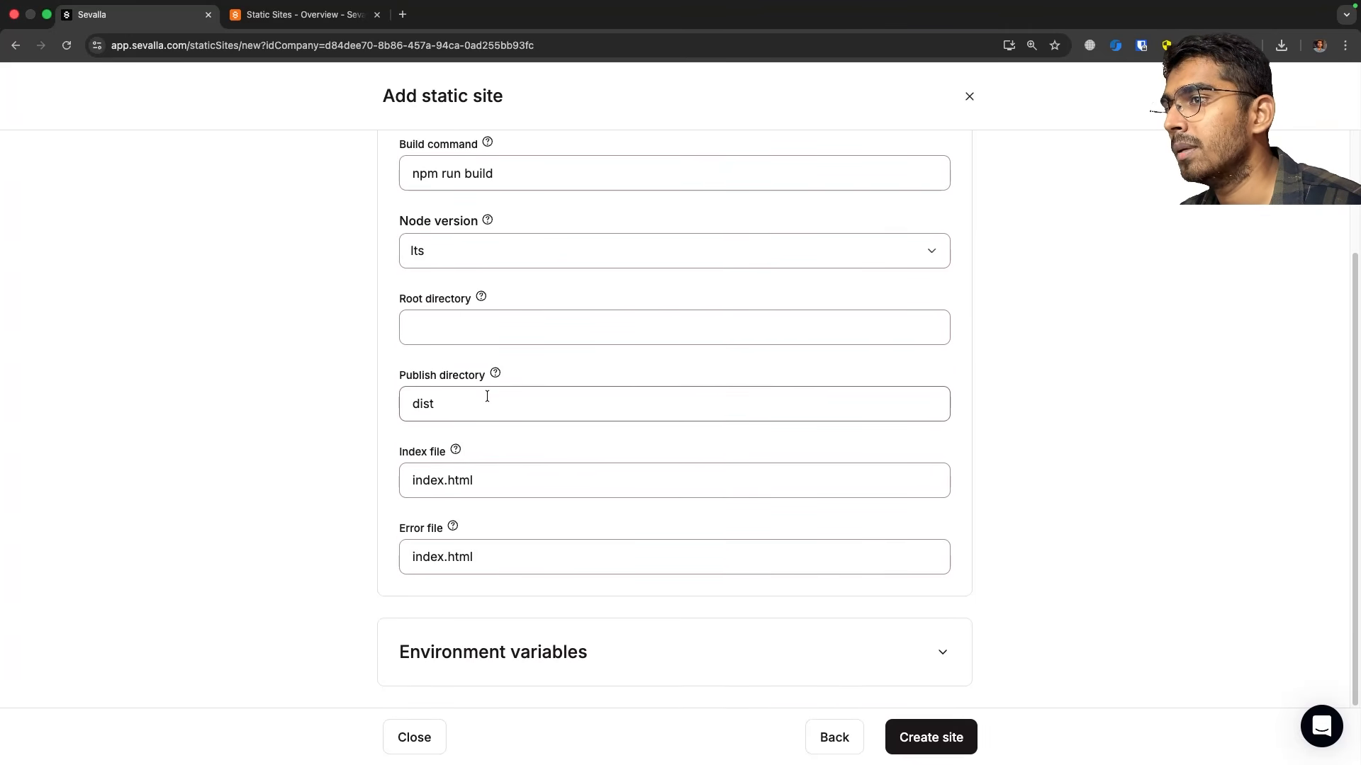
left_click(487, 396)
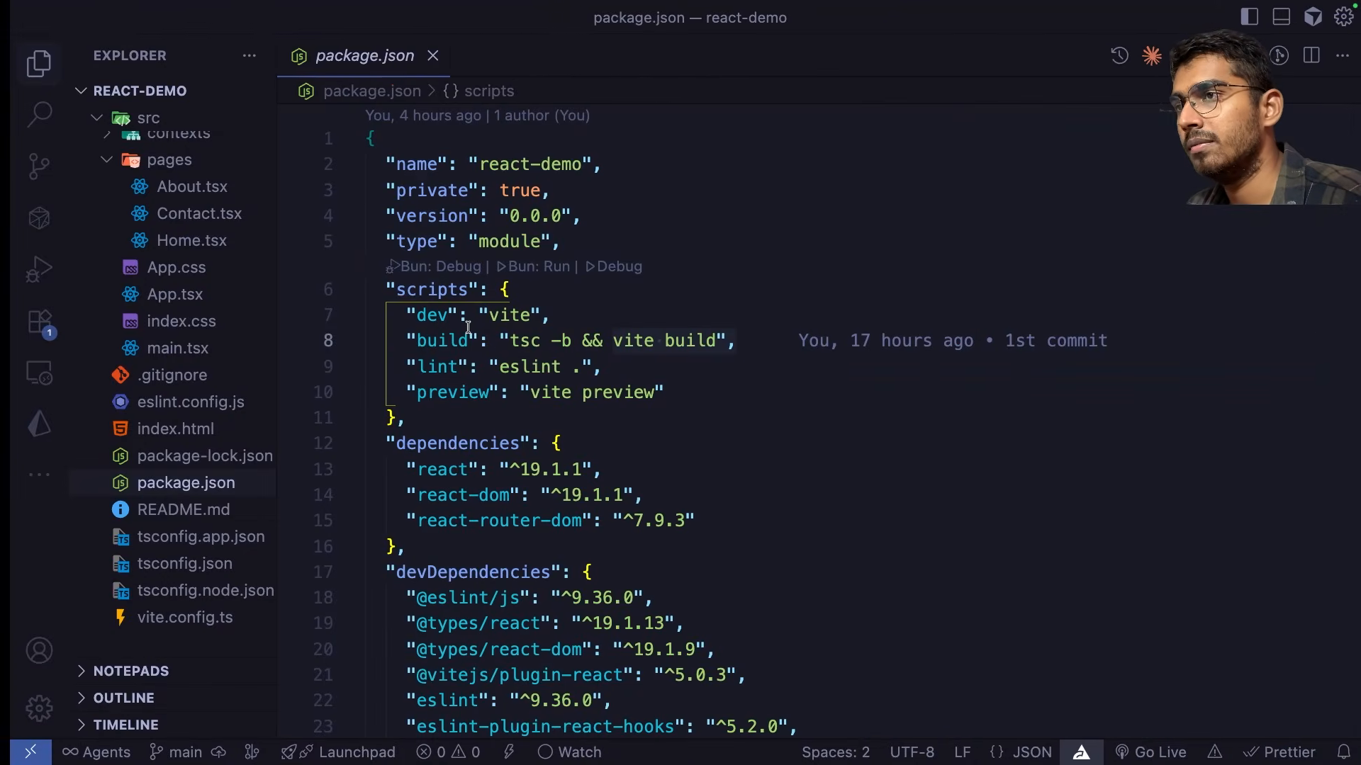
Switch to Cursor, collapse the src folder, and run npm run build in the react-demo project's integrated terminal.
left_click(190, 196)
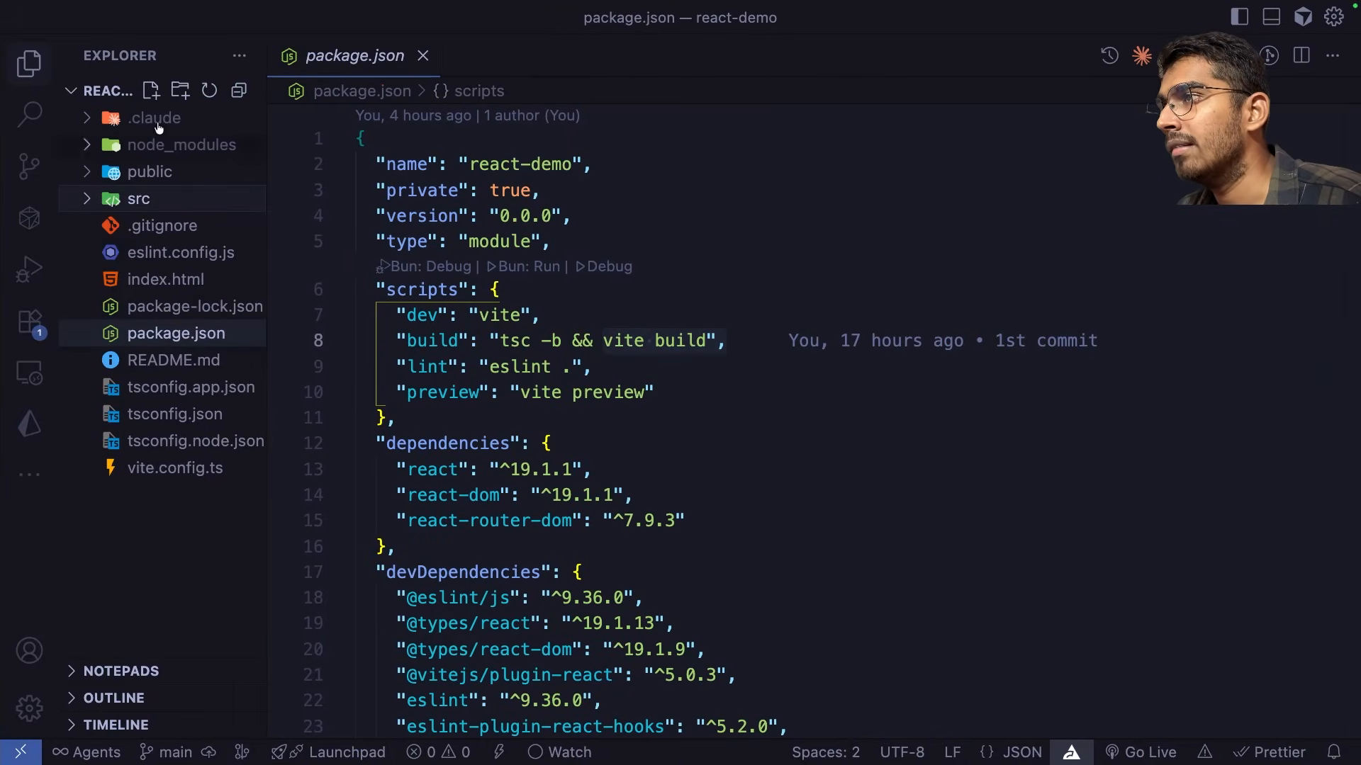
left_click(779, 322)
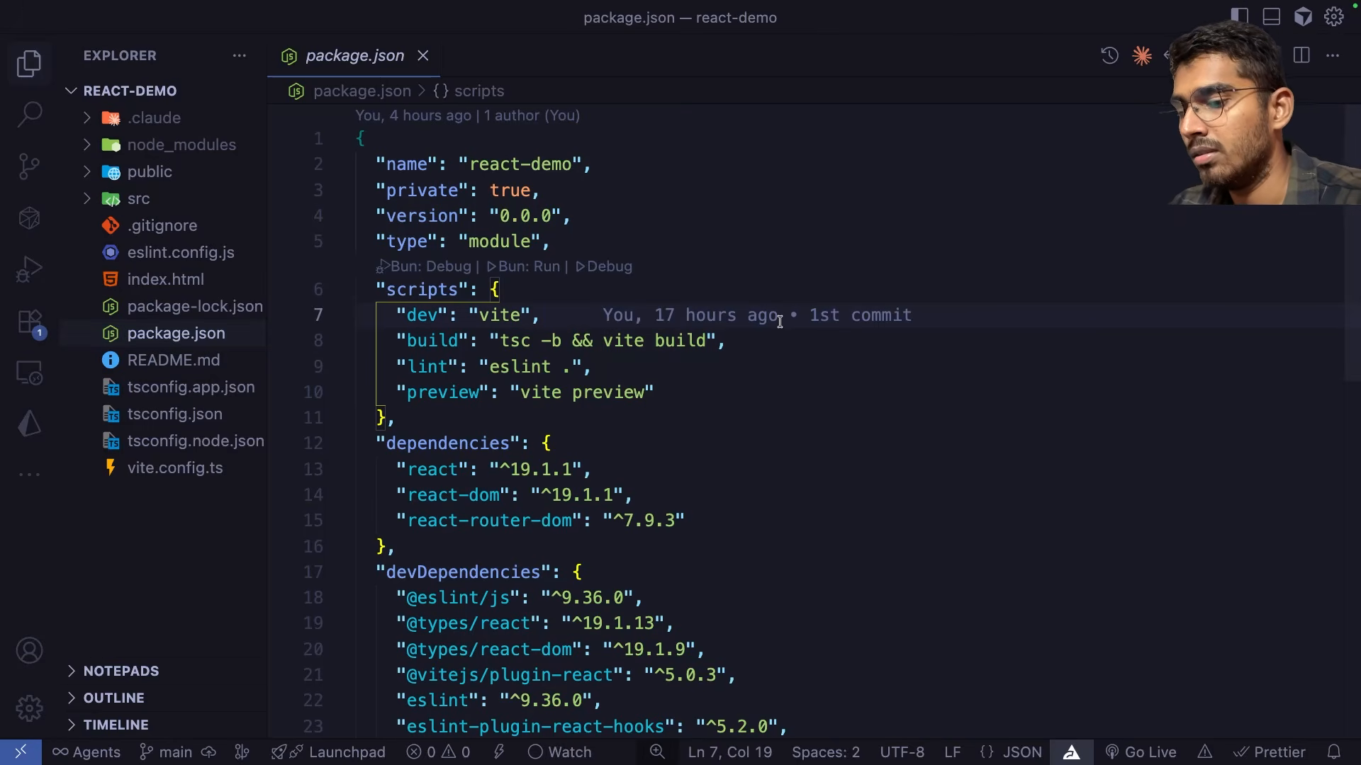
key("ctrl+grave")
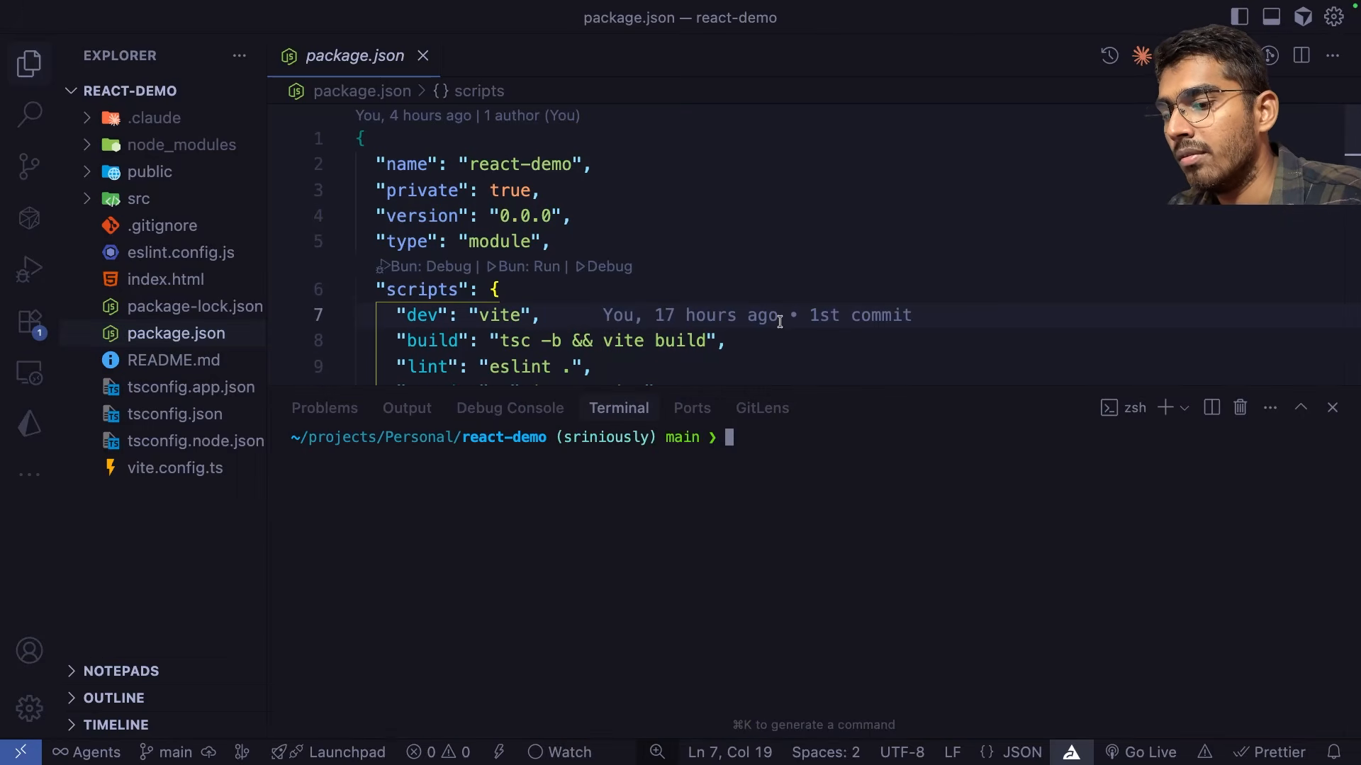
type("npm run ")
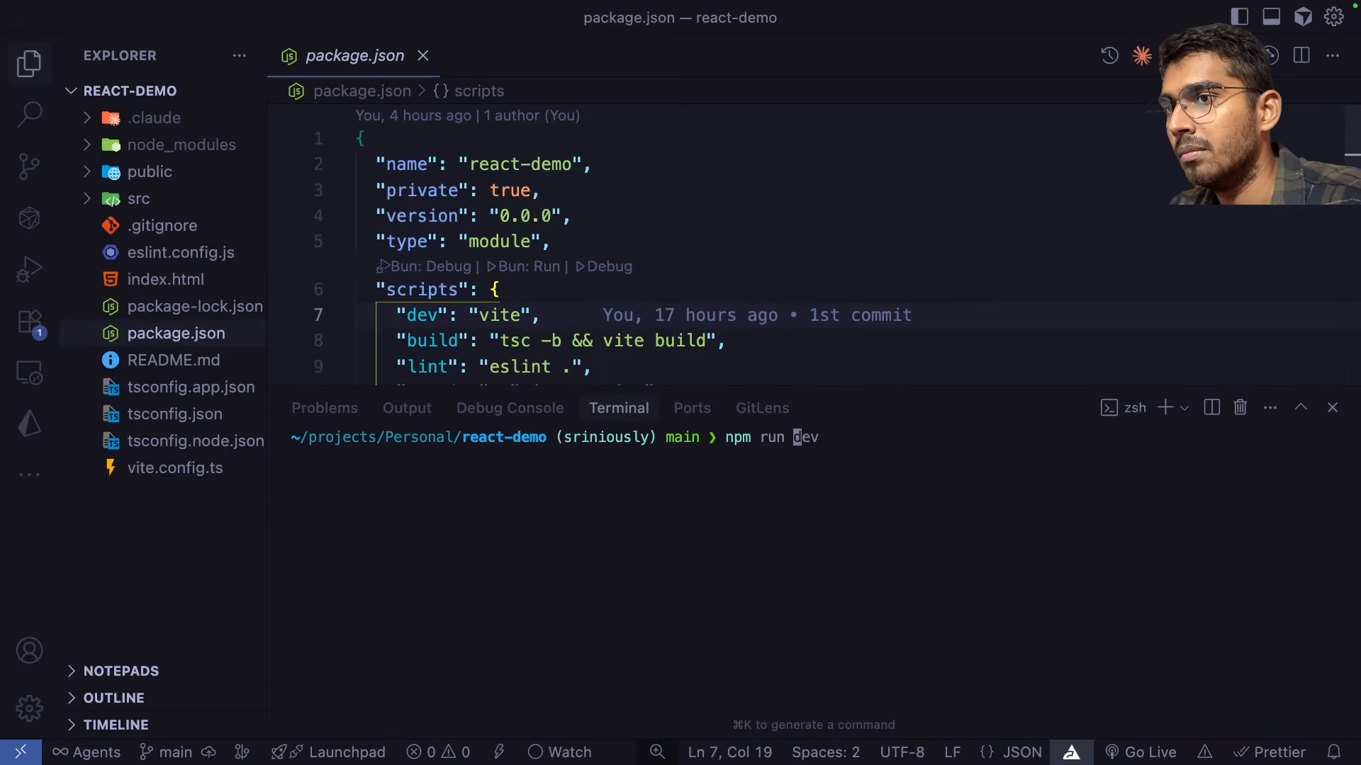
type("build")
key("Return")
Open ThemeContext.tsx from the build error, mark the ReactNode import with the type keyword, and save the file.
left_click(512, 525, "super")
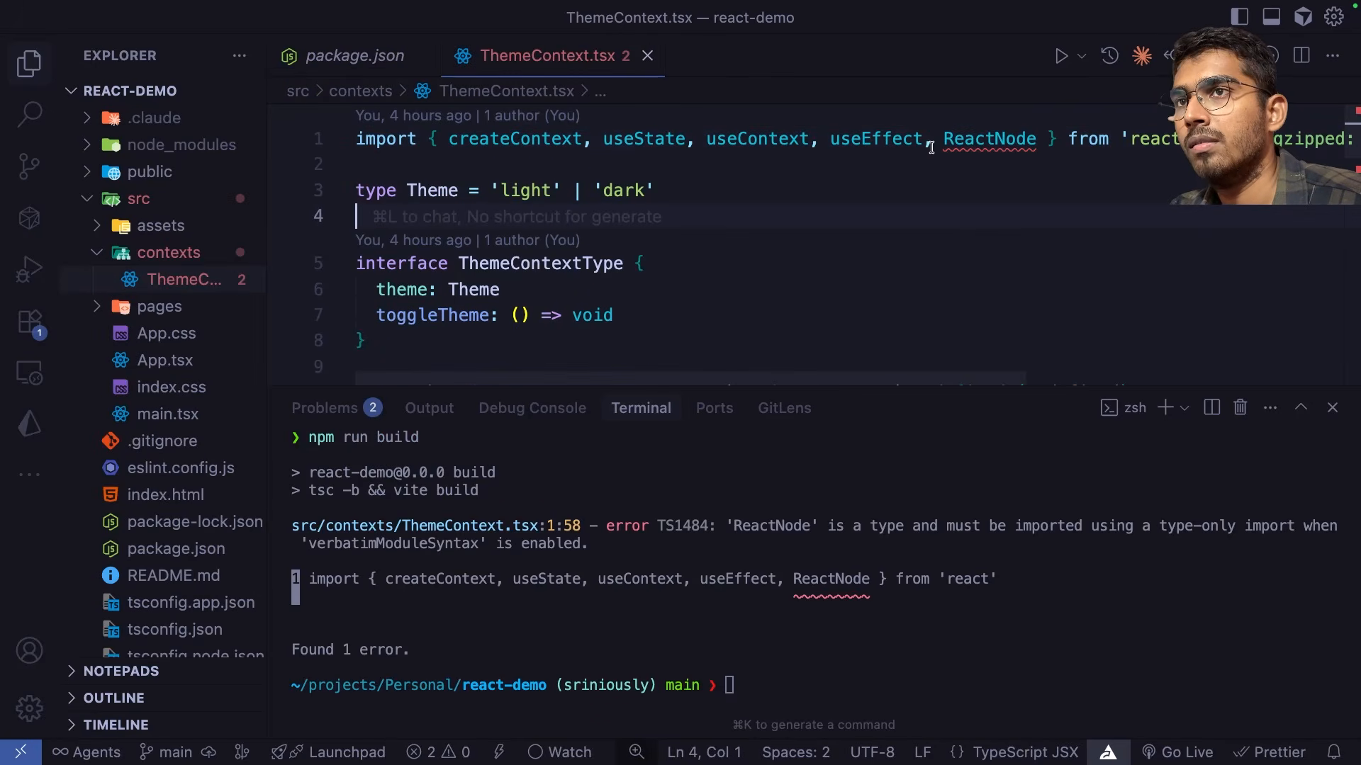
left_click(938, 141)
type("type")
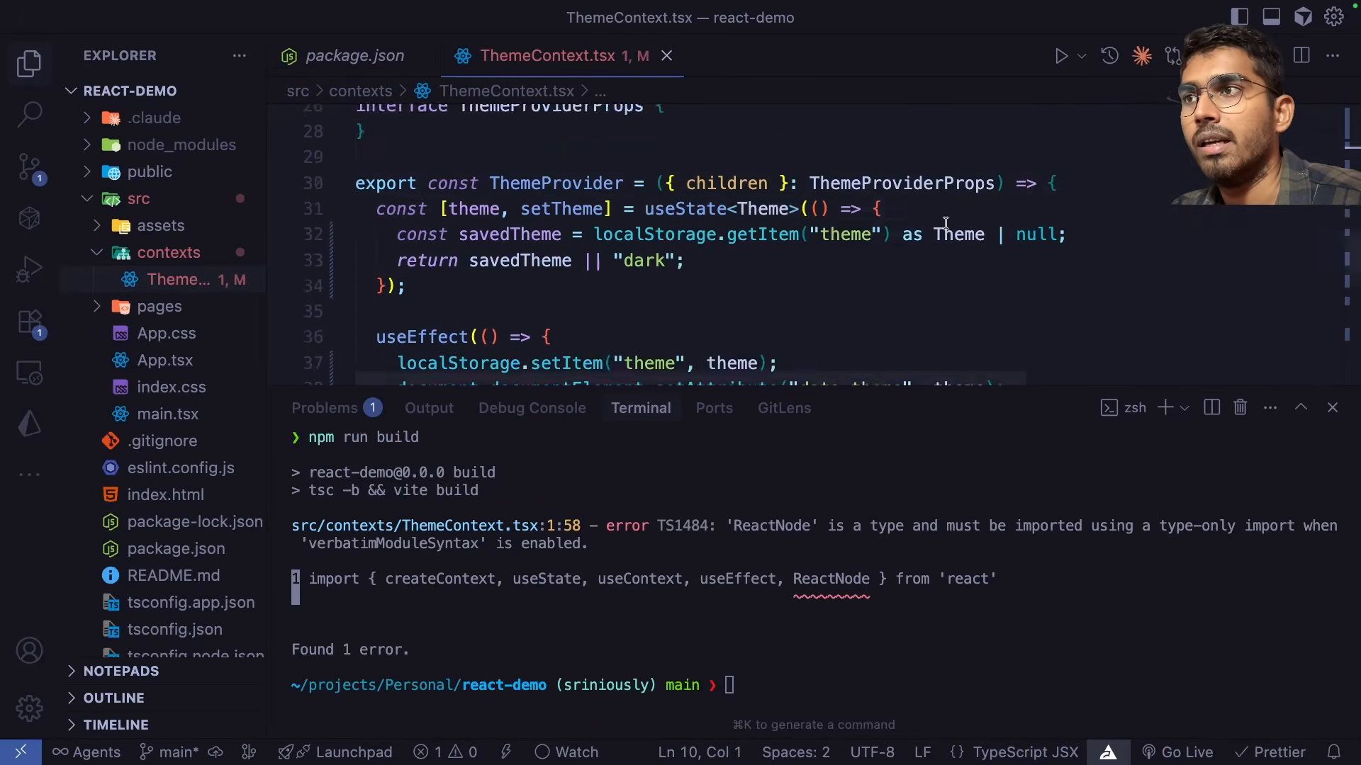
scroll(945, 227, "up", 4)
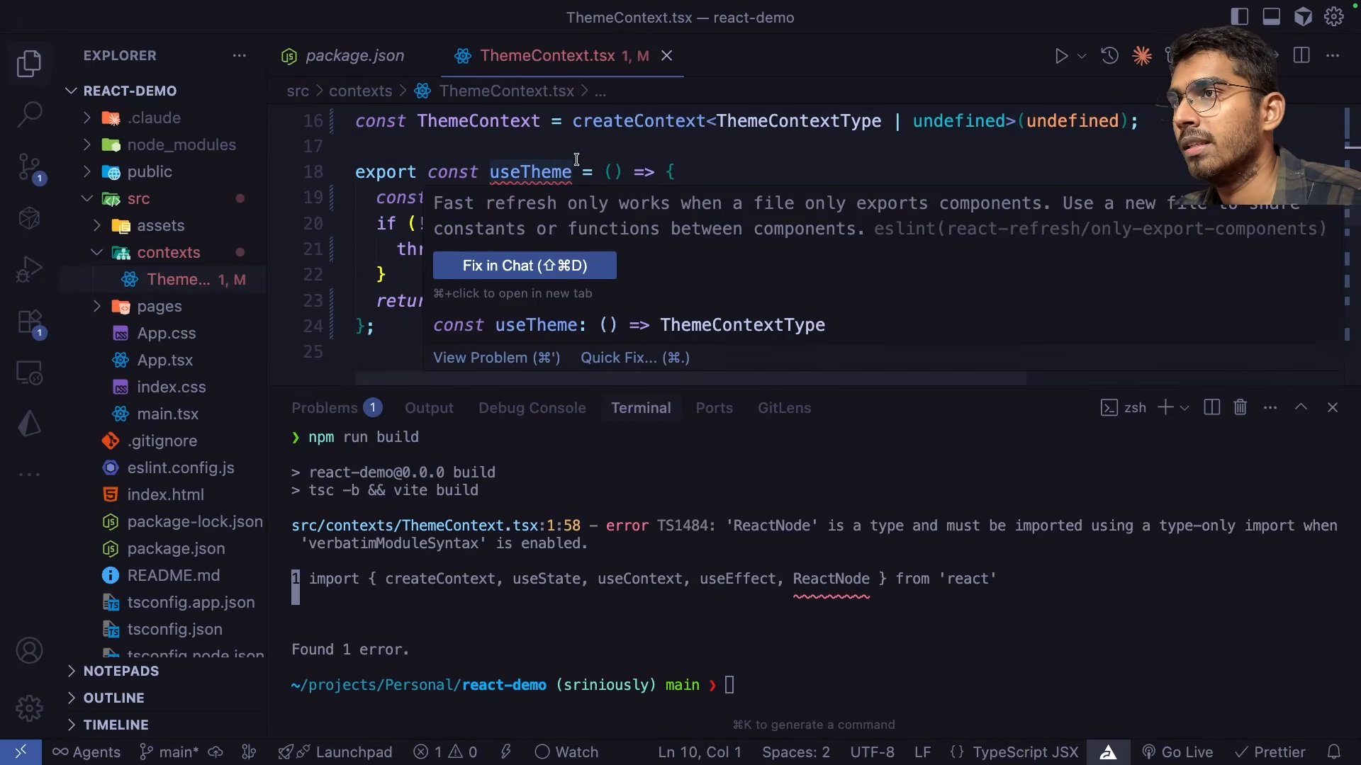
left_click(575, 174)
scroll(575, 213, "up", 5)
Run npm run build again, close ThemeContext.tsx, and collapse the contexts and src folders.
left_click(923, 675)
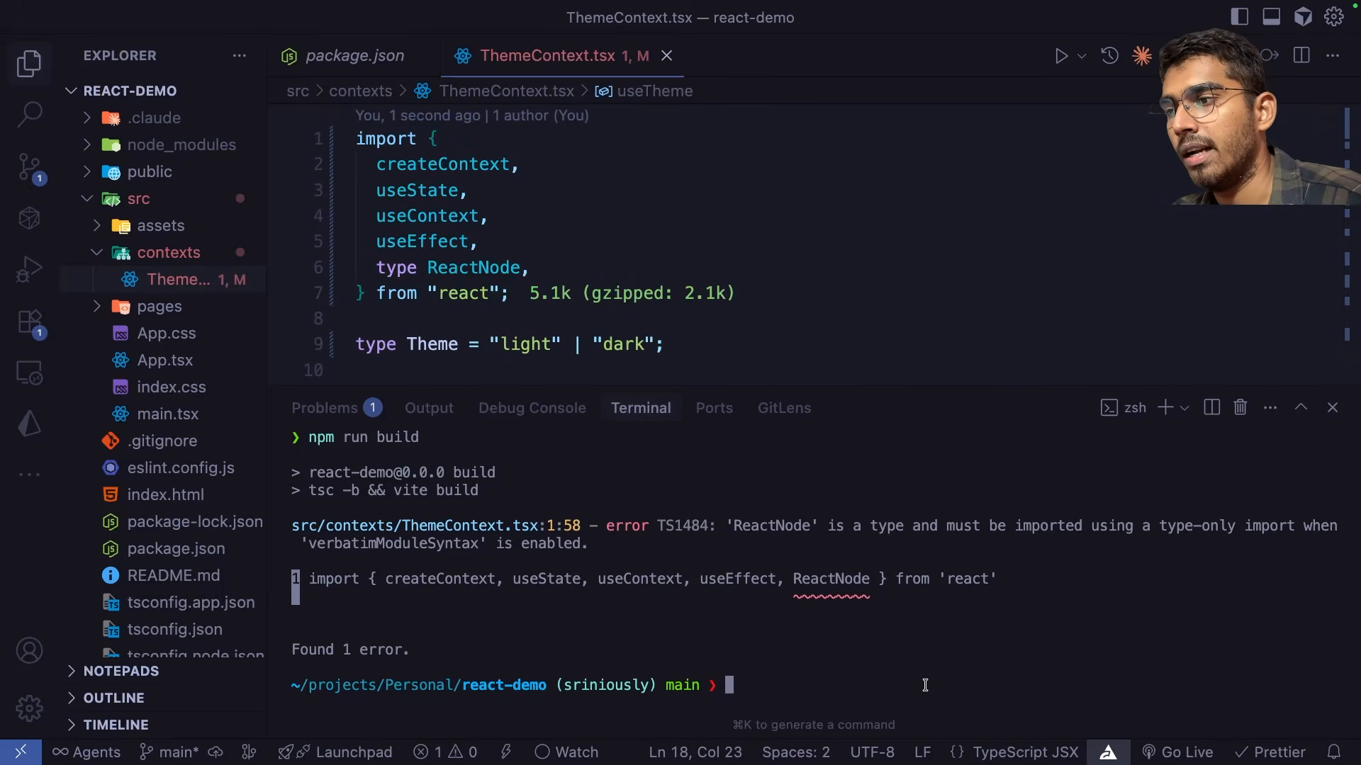
key("Up")
key("Return")
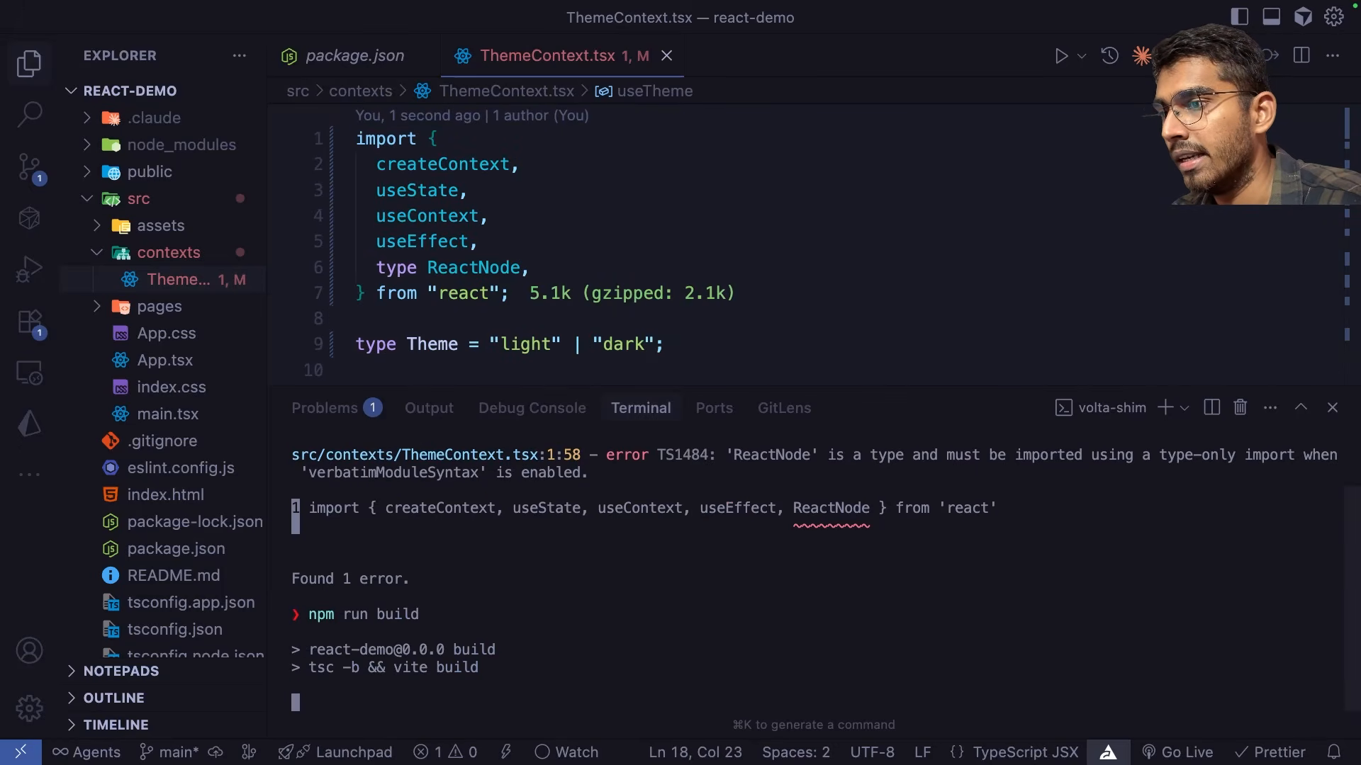
left_click(164, 280)
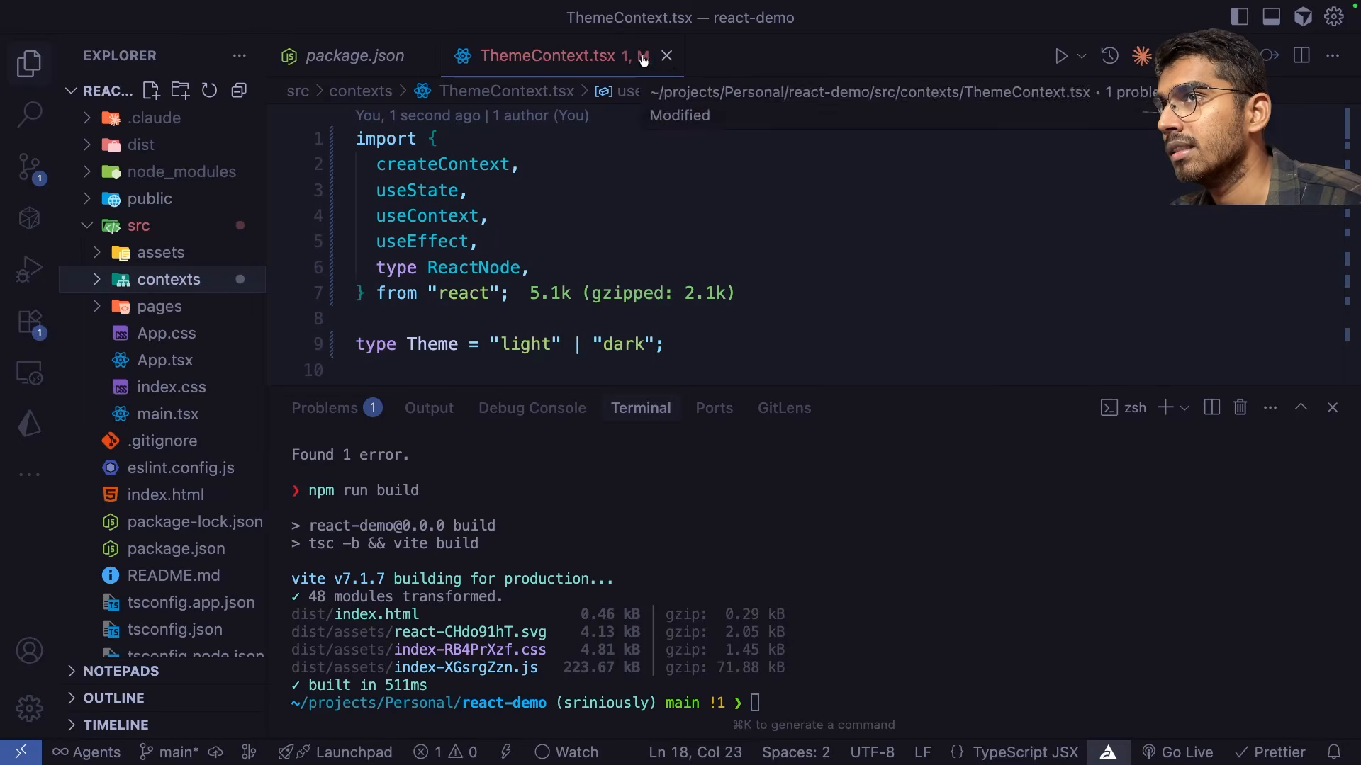
left_click(666, 55)
left_click(157, 227)
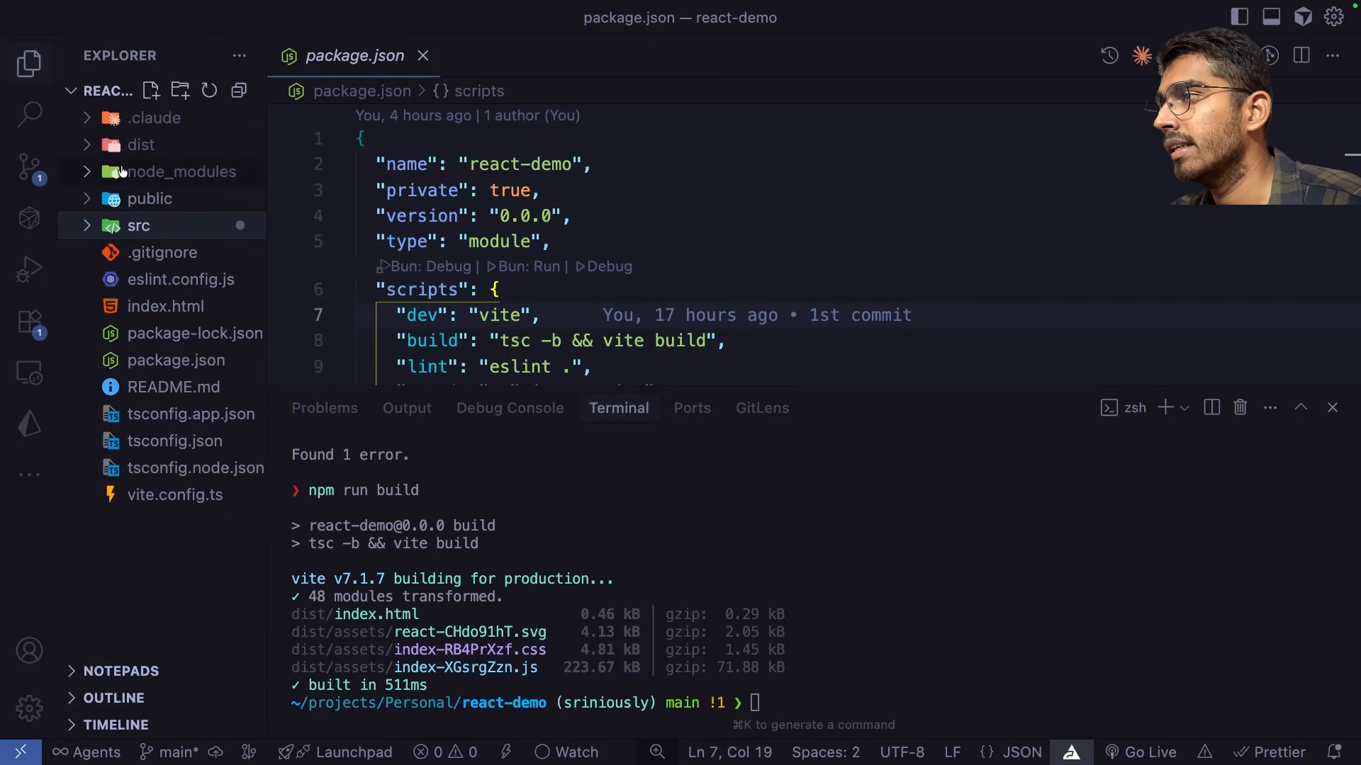
Expand the generated dist folder, widen the file explorer, and open the index.html inside dist to inspect it.
left_click(108, 145)
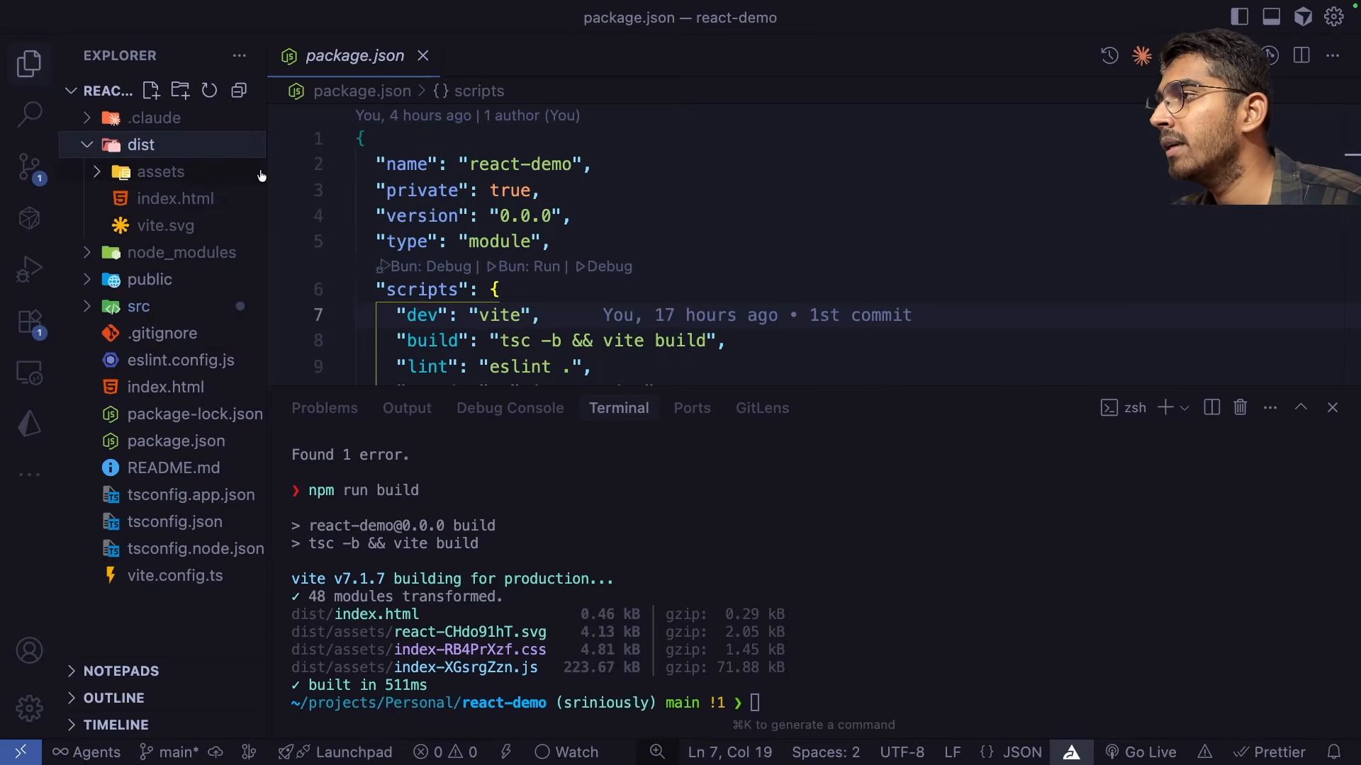
left_click_drag(273, 224, 312, 225)
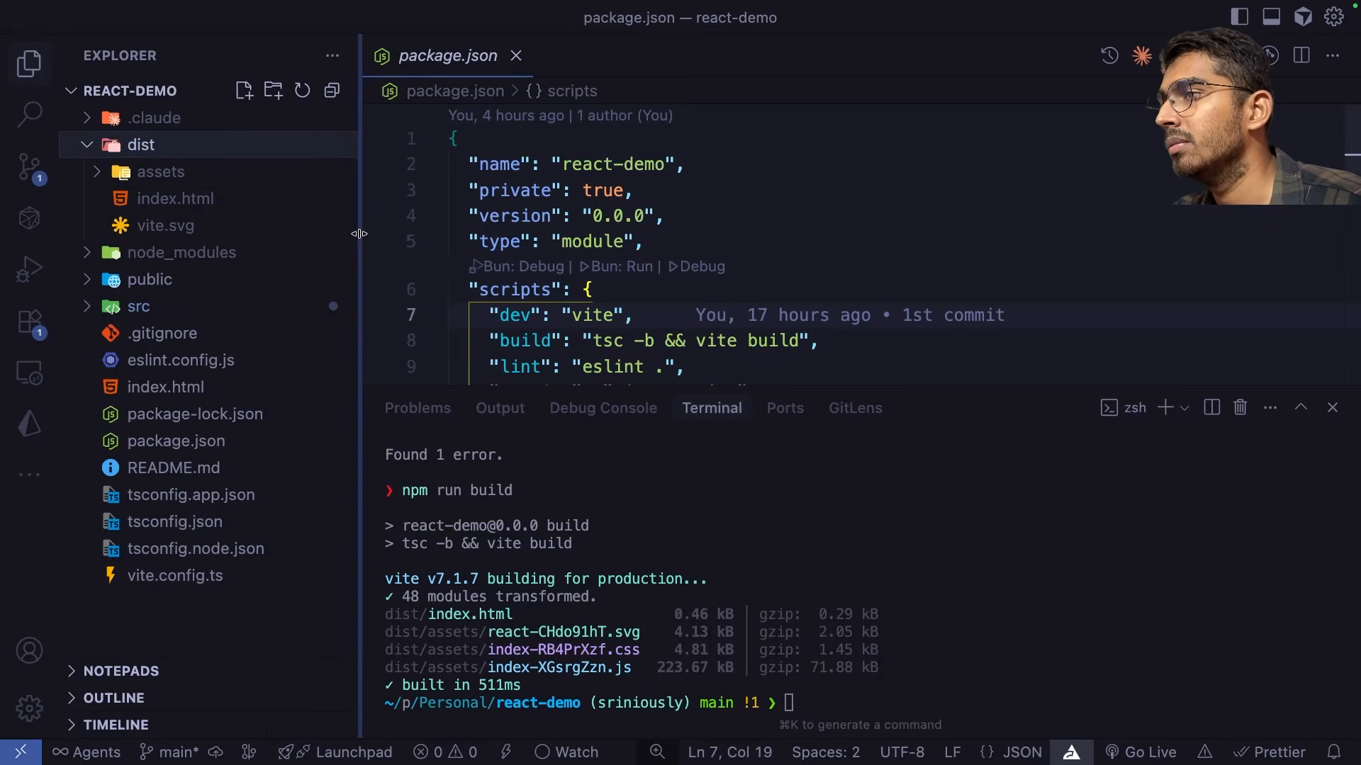
left_click(212, 201)
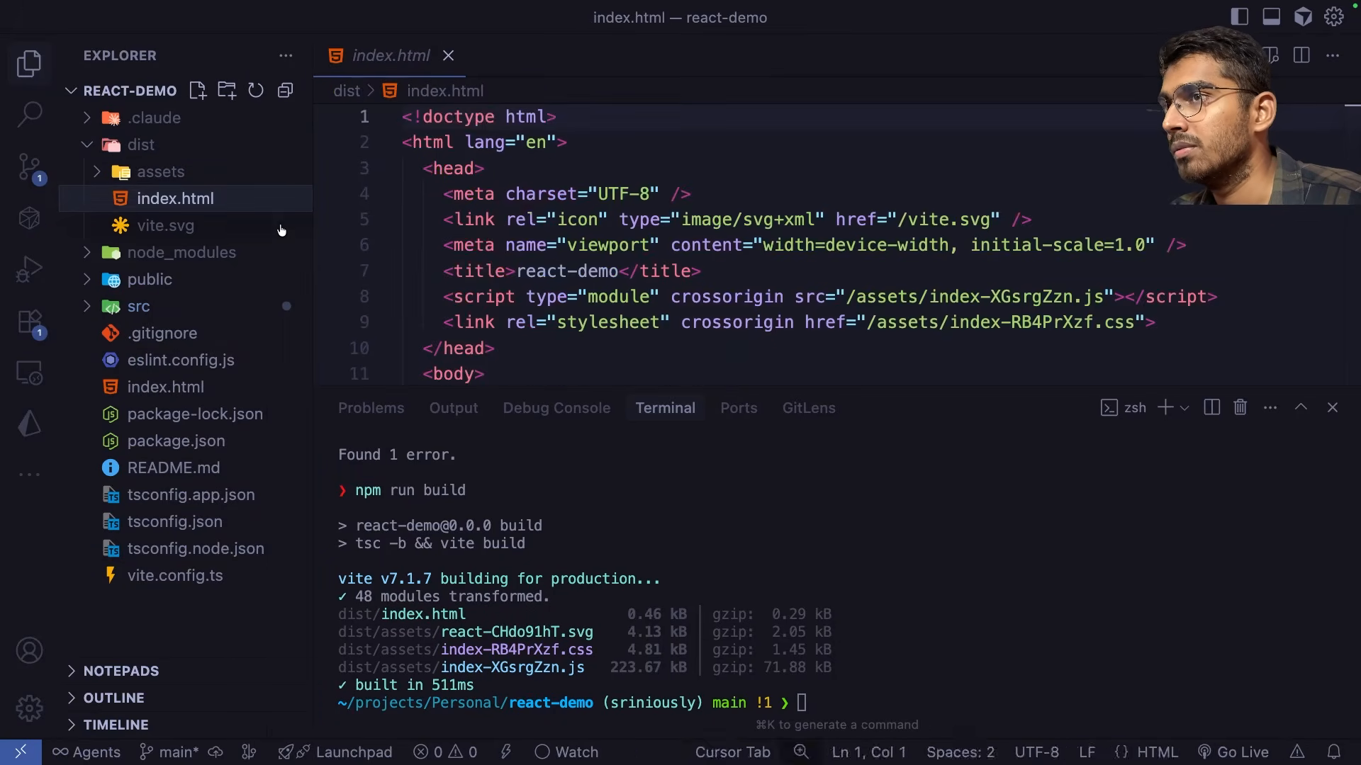
left_click(792, 190)
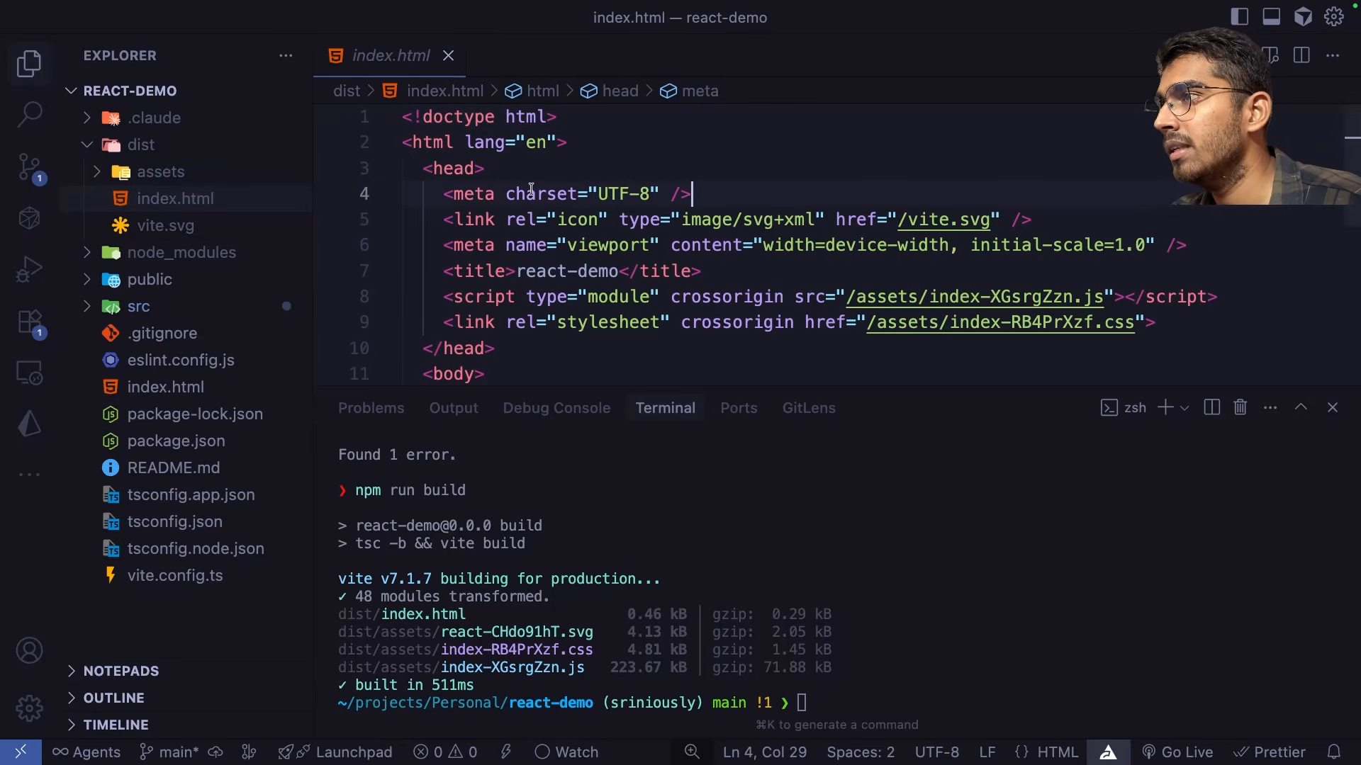
Expand the assets folder inside dist and inspect the generated CSS, JavaScript and React SVG files.
left_click(200, 173)
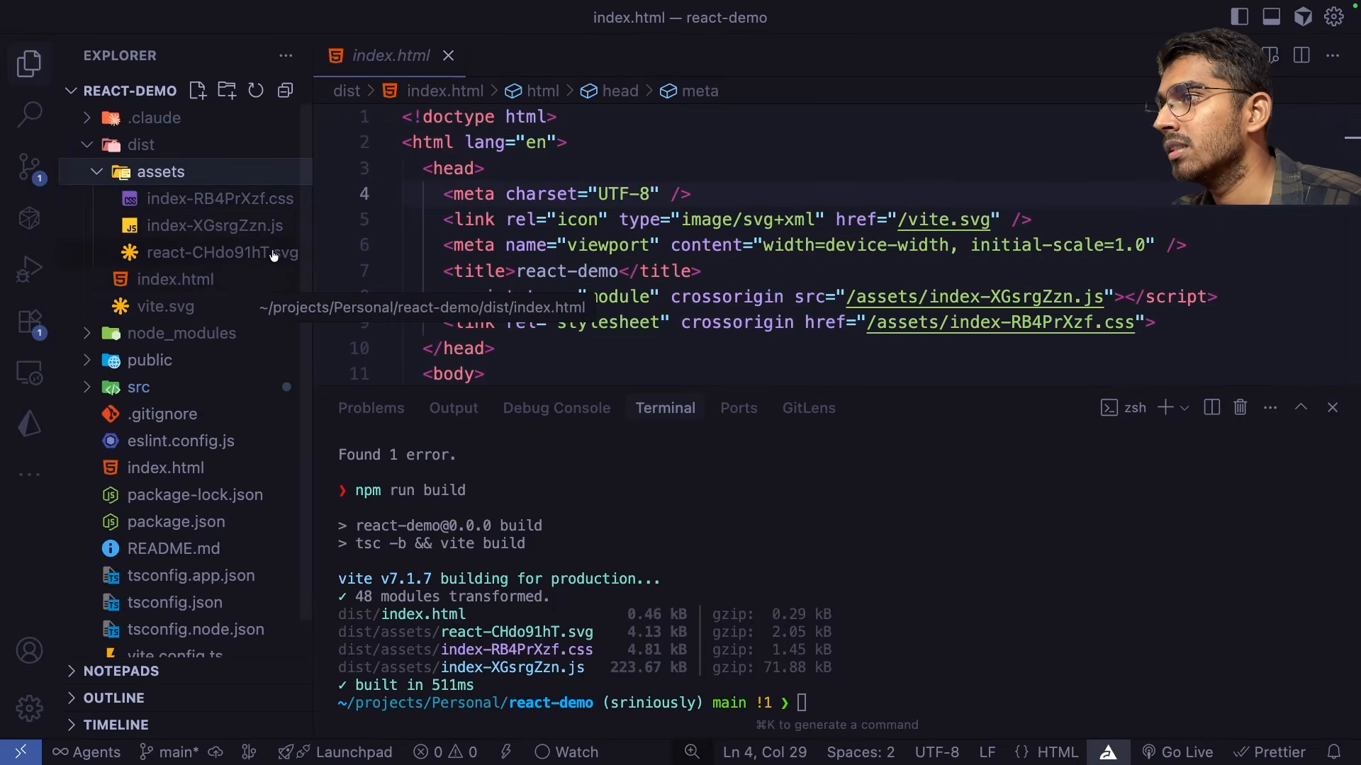
left_click(223, 202)
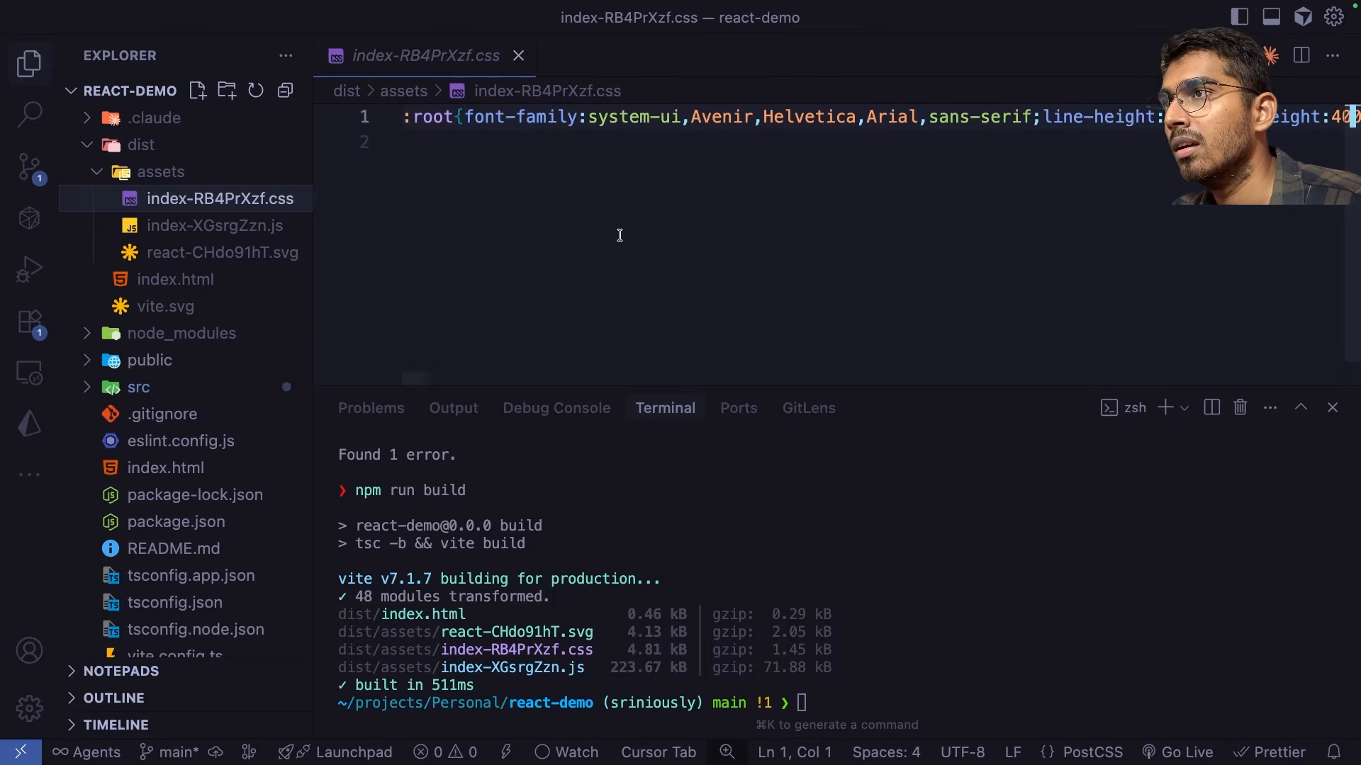
left_click(212, 226)
scroll(838, 206, "down", 5)
scroll(838, 206, "down", 15)
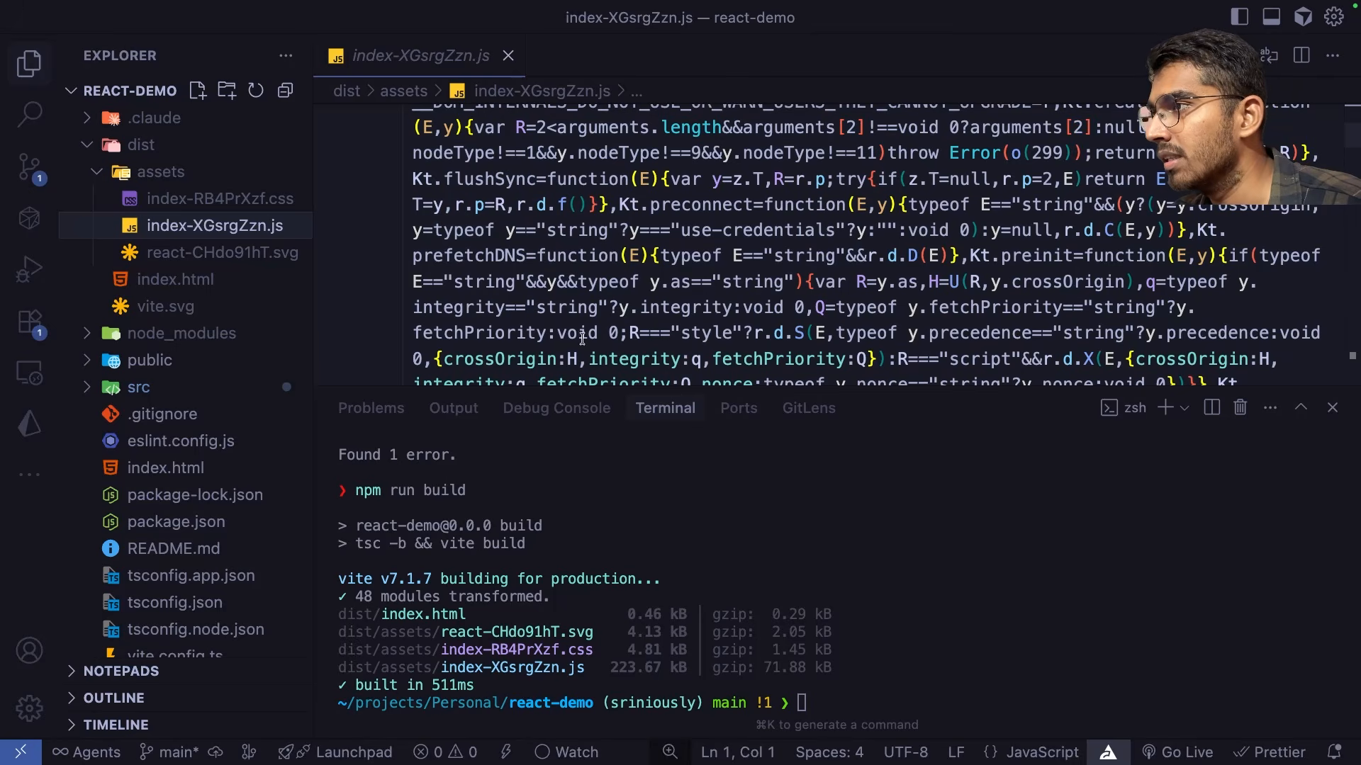
left_click(248, 258)
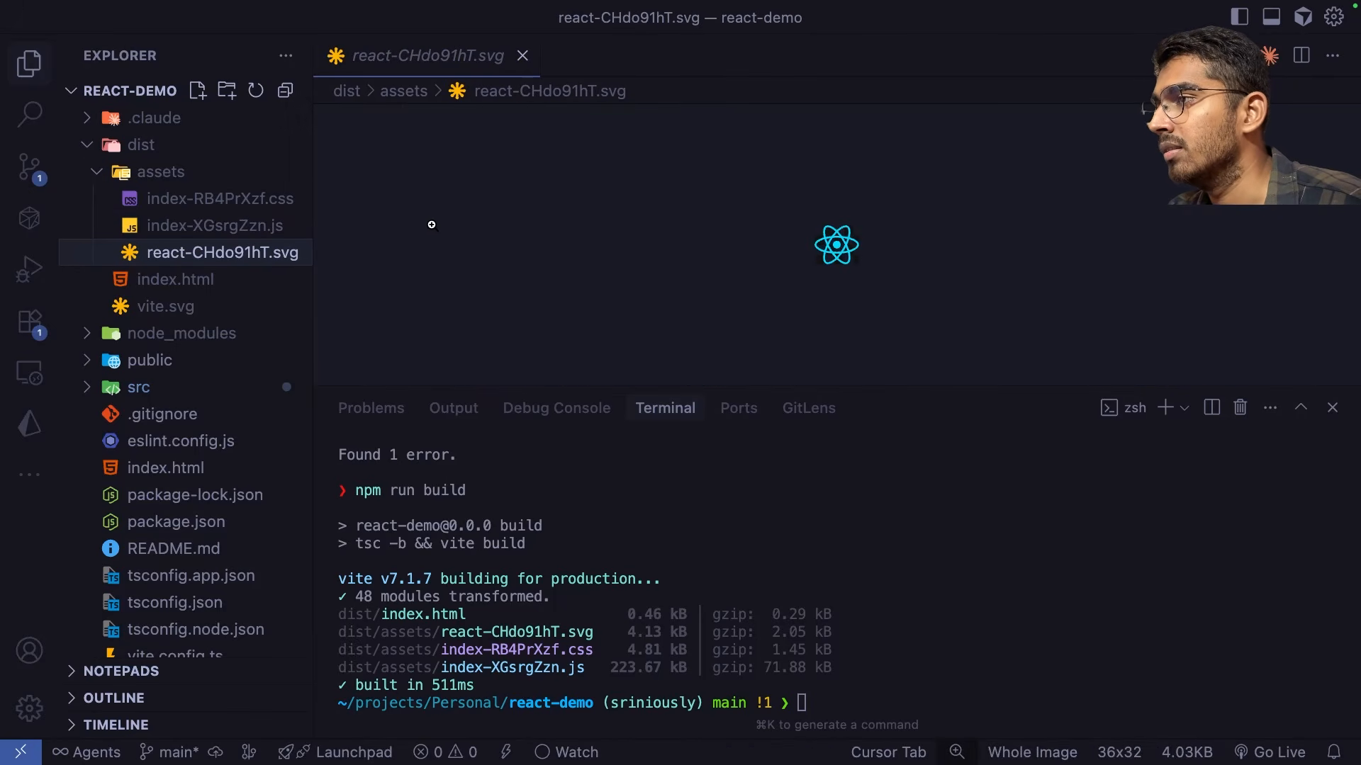
Stage the changes with ga, commit them as "update", push to origin main in the terminal, and collapse the dist folder.
left_click(1056, 573)
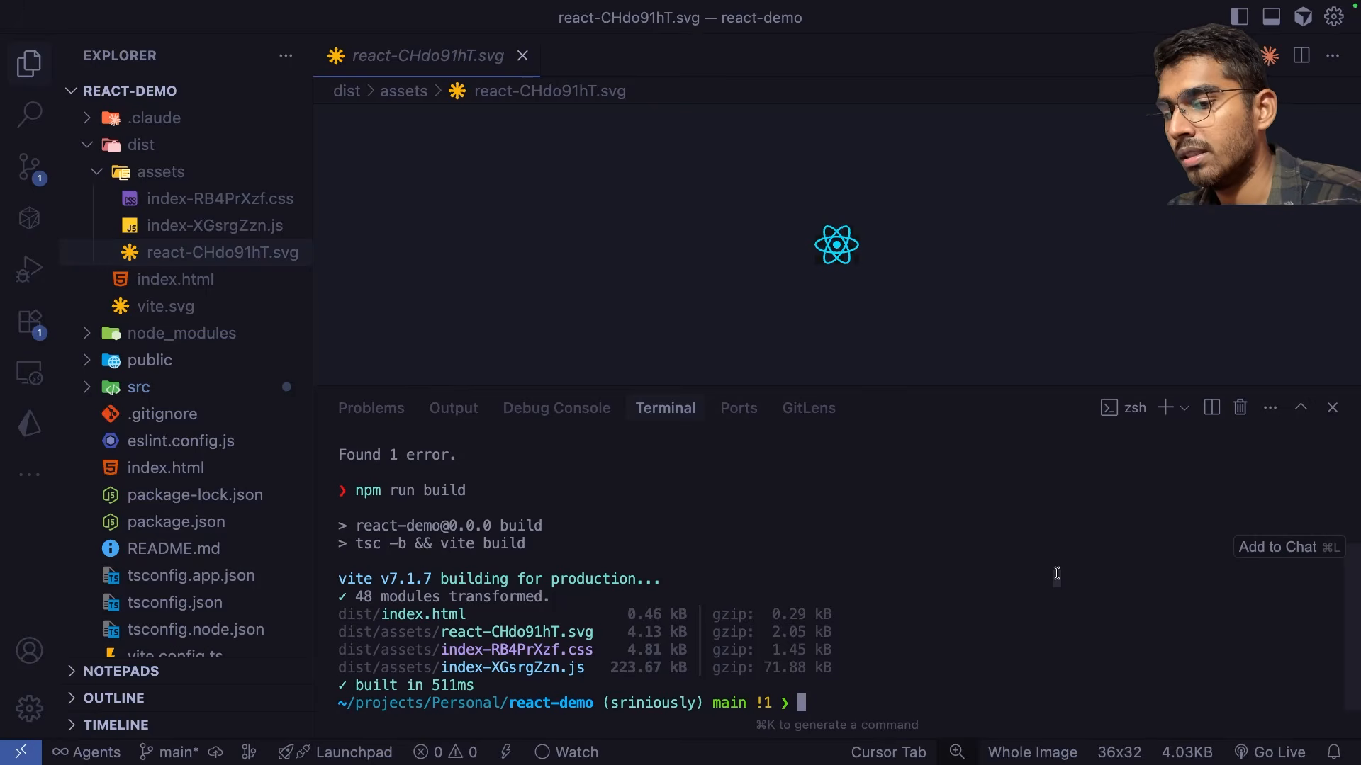
key("Return")
type("ga")
key("Return")
type("g")
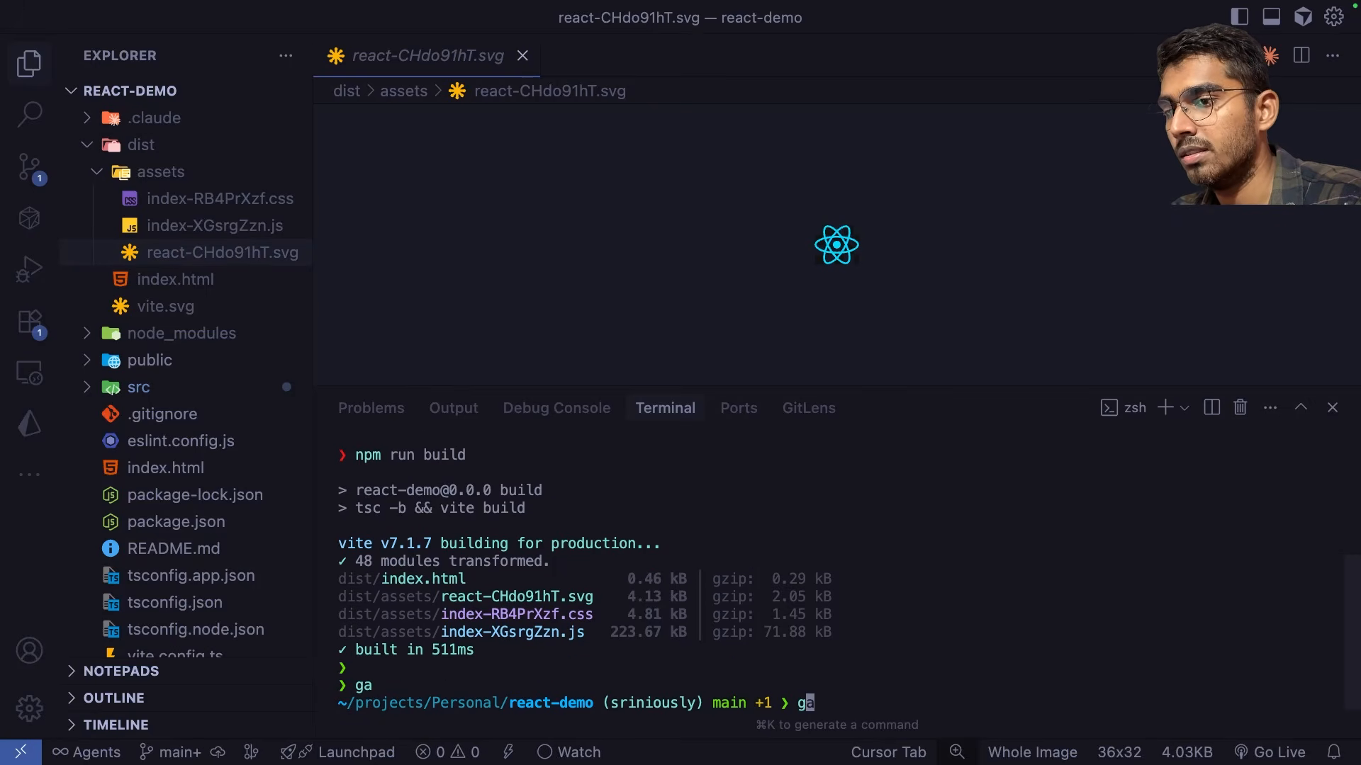
left_click(173, 145)
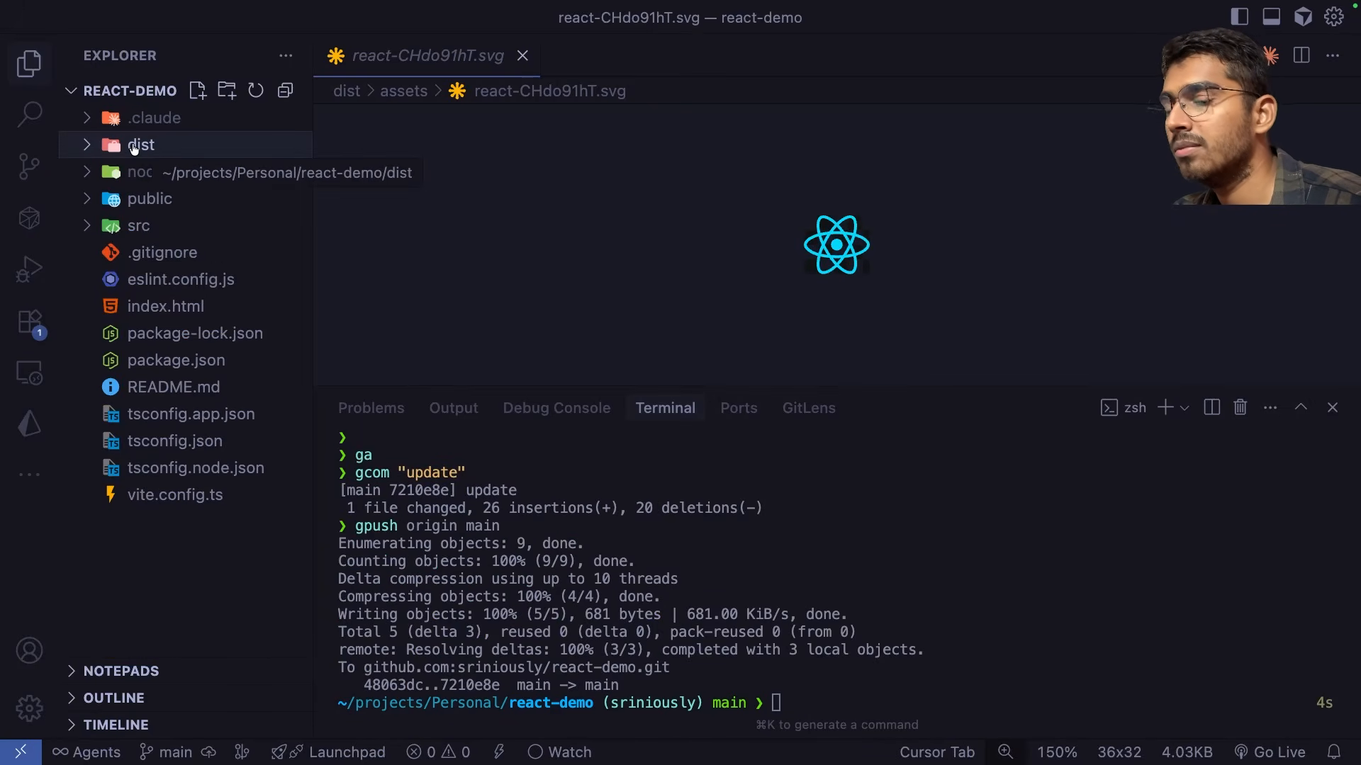
Switch to Sevalla in the browser and review the publish directory, index file, error file and environment variables in the build settings.
key("ctrl+Left")
left_click(525, 395)
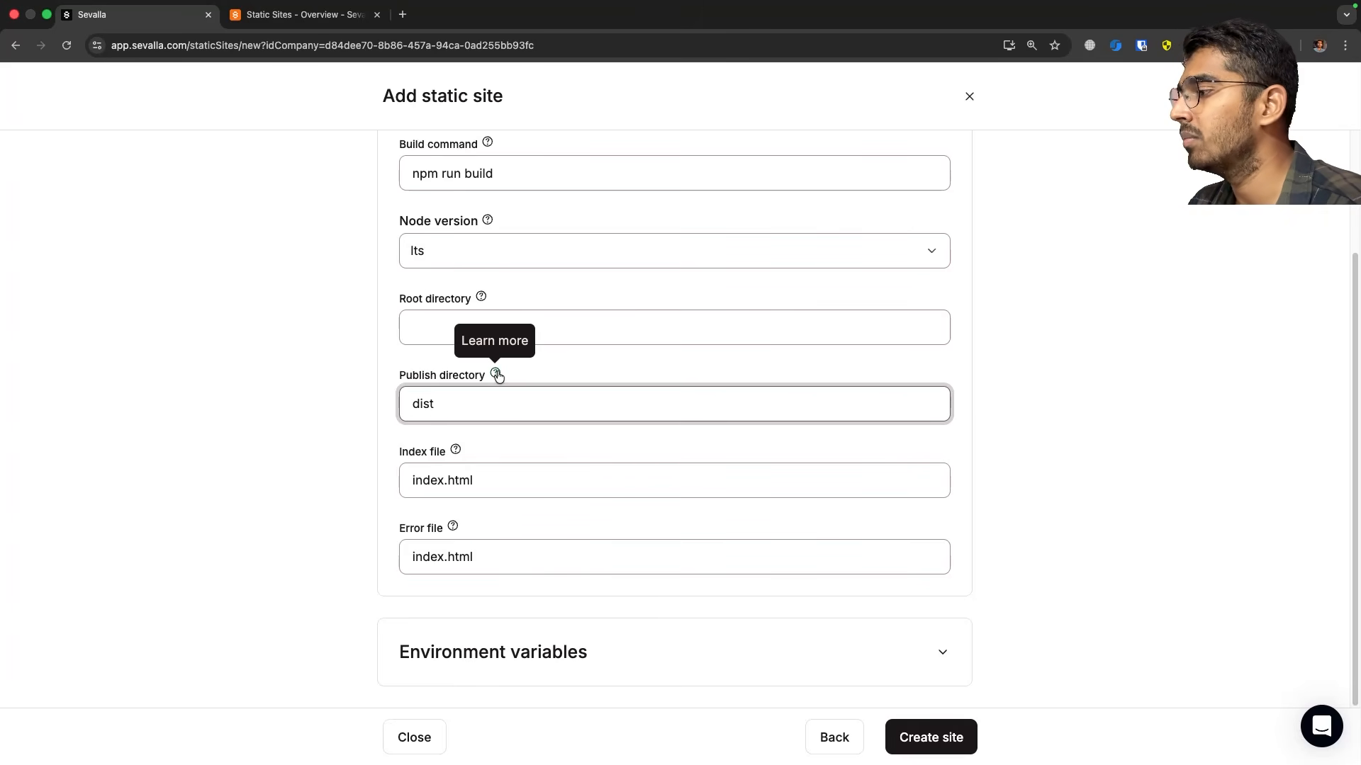
left_click(1071, 402)
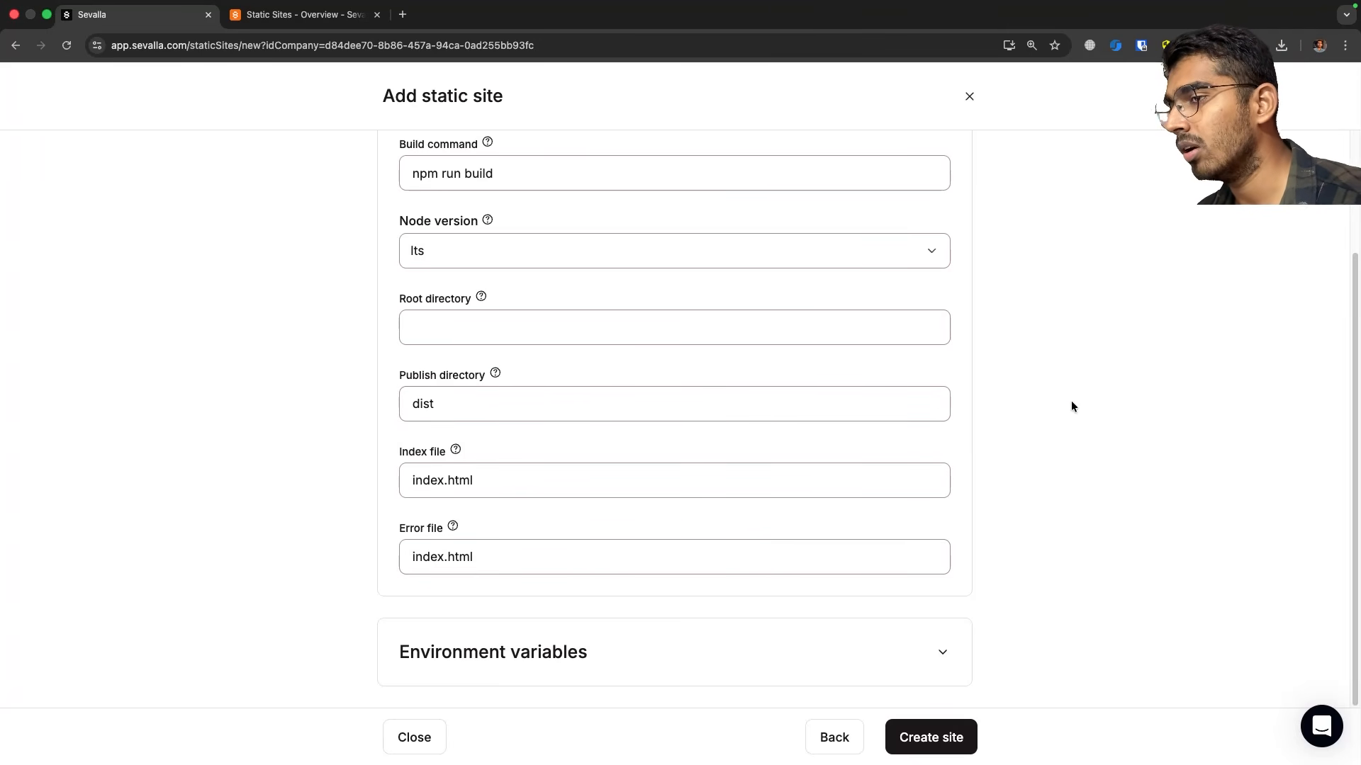
left_click(587, 478)
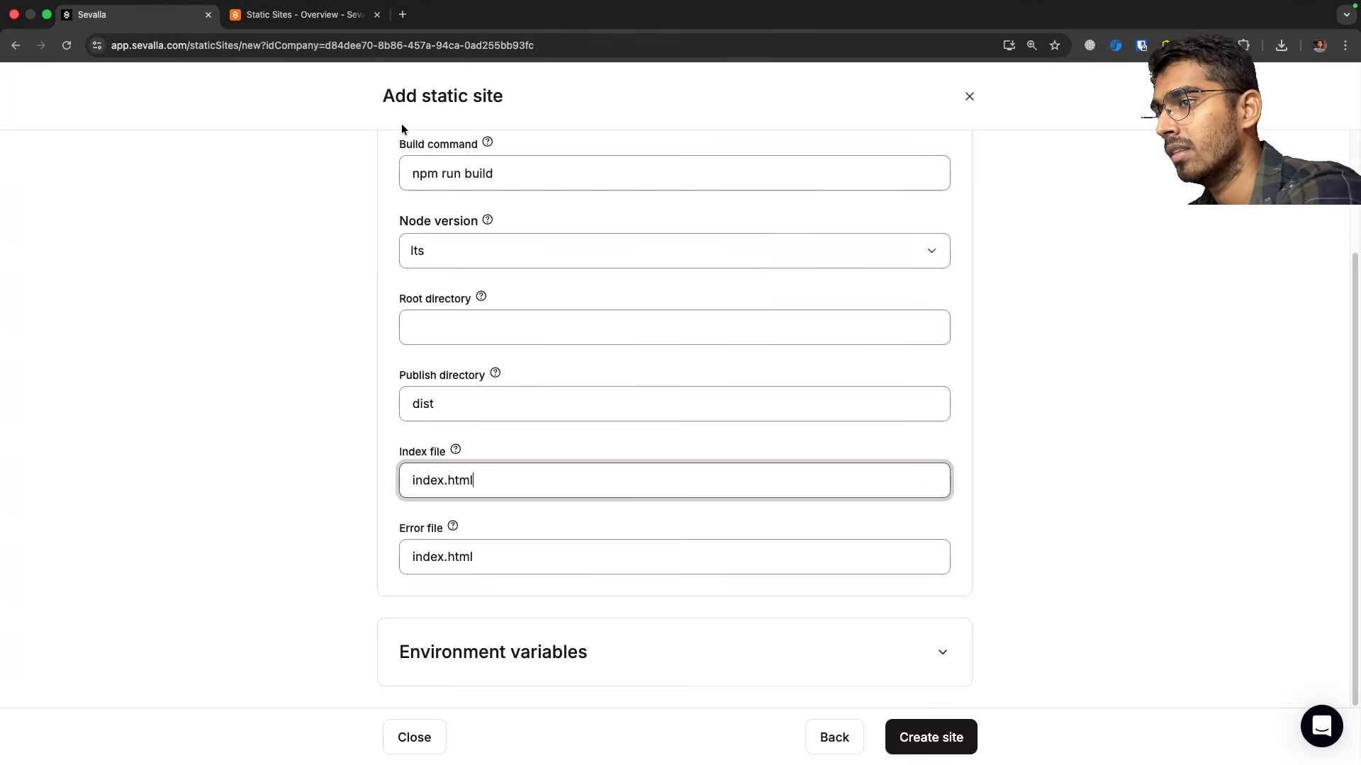
left_click(516, 528)
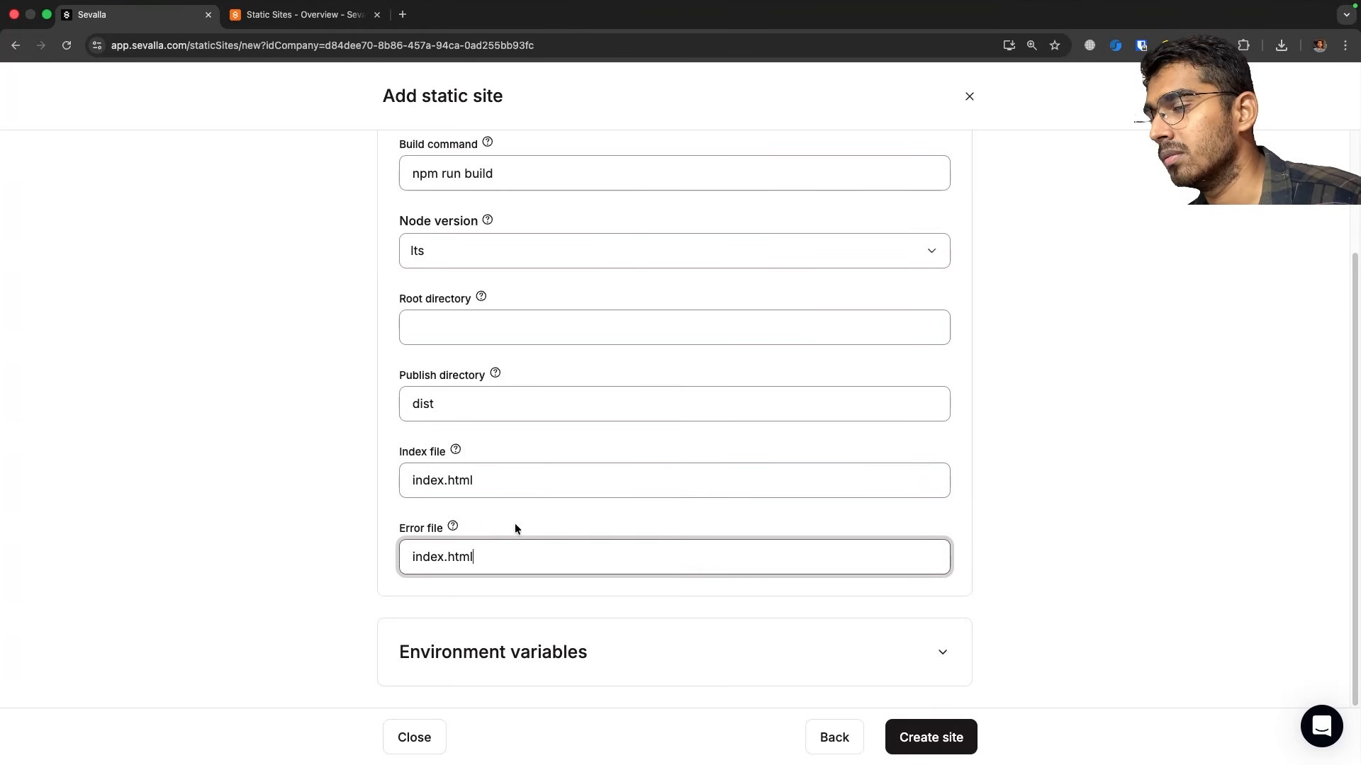
left_click(565, 481)
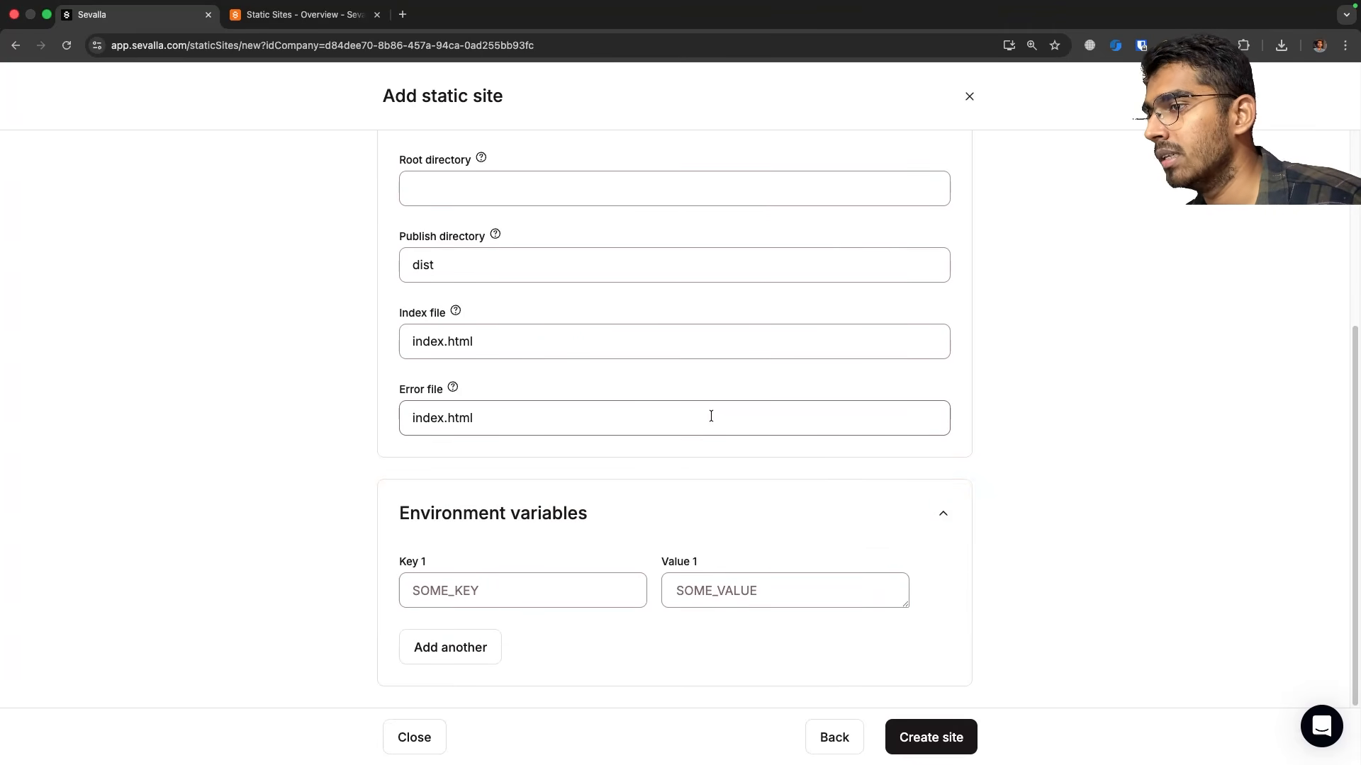
left_click(884, 528)
scroll(747, 424, "up", 3)
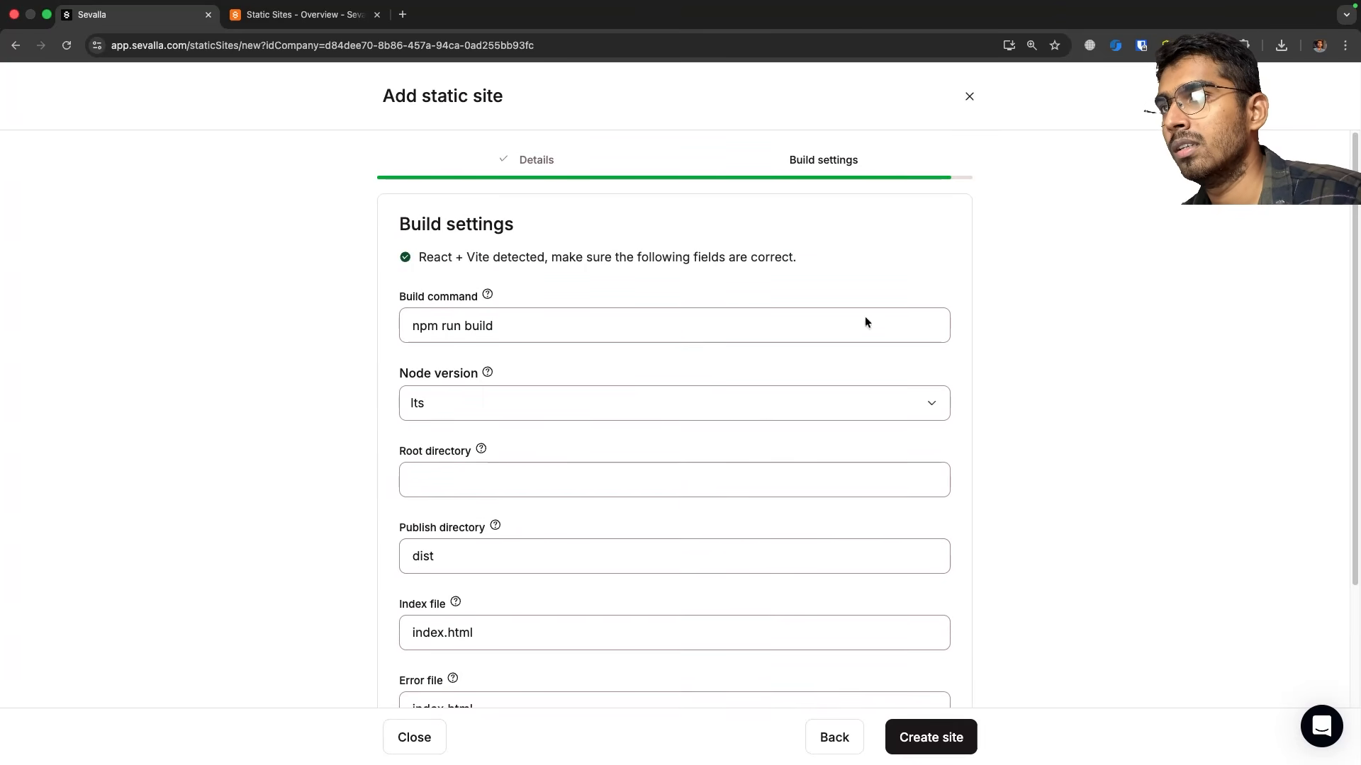
scroll(668, 353, "down", 3)
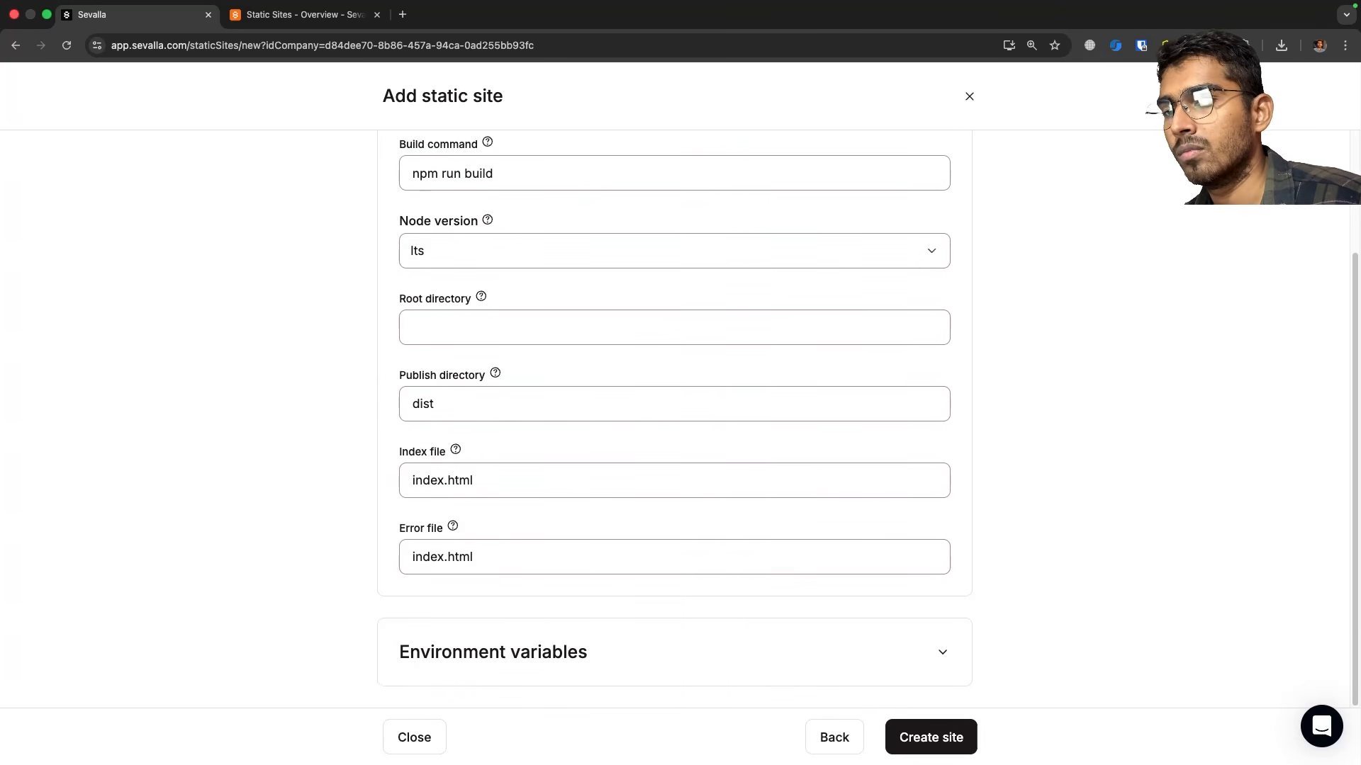
Create the static site, open its first deployment, and check the deployment log and details.
left_click(932, 738)
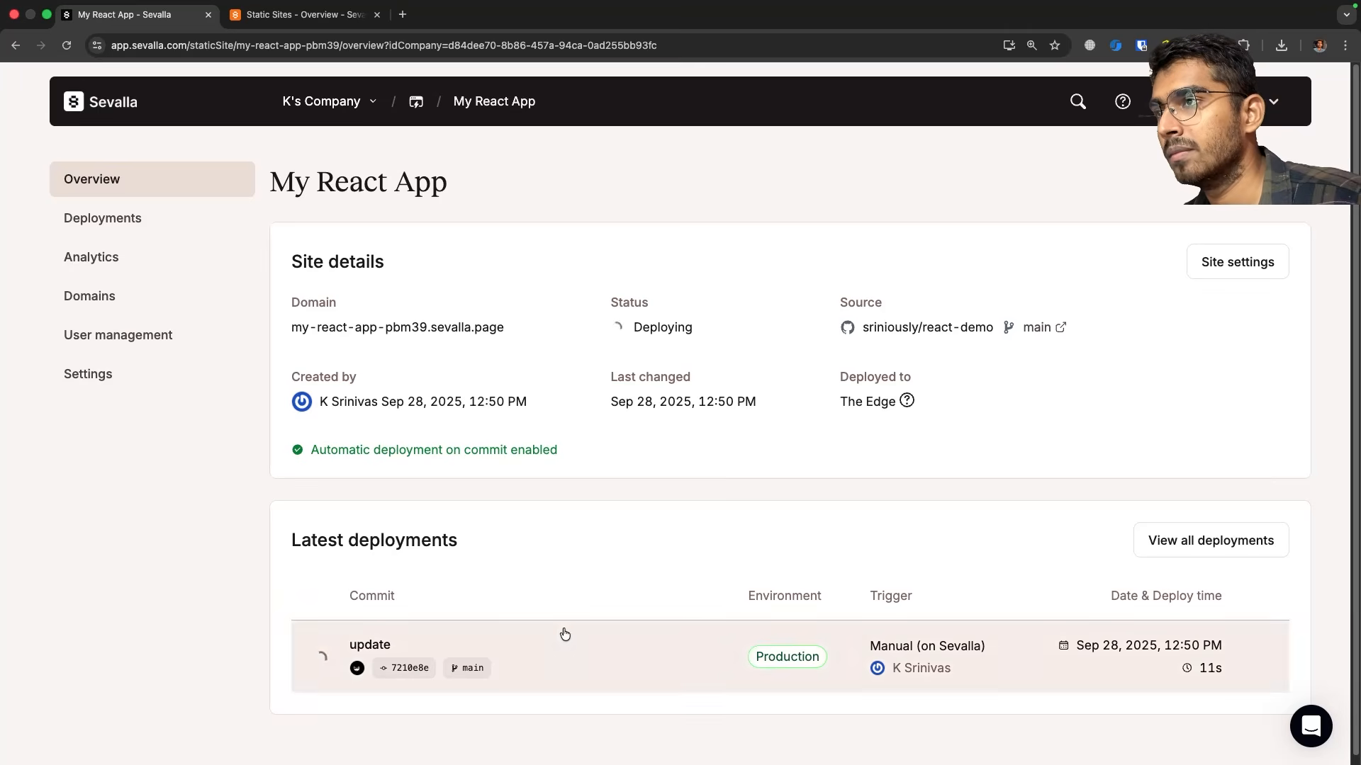
left_click(517, 666)
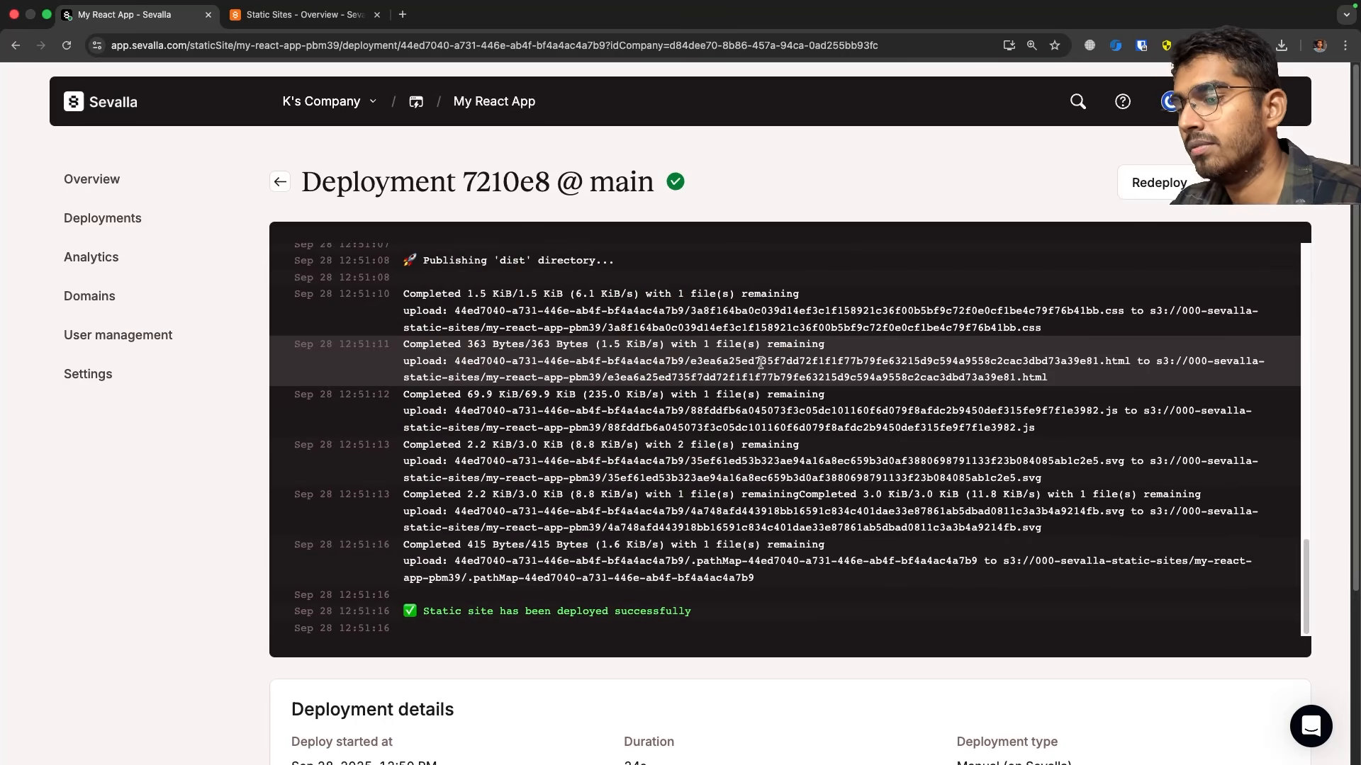
left_click(762, 364)
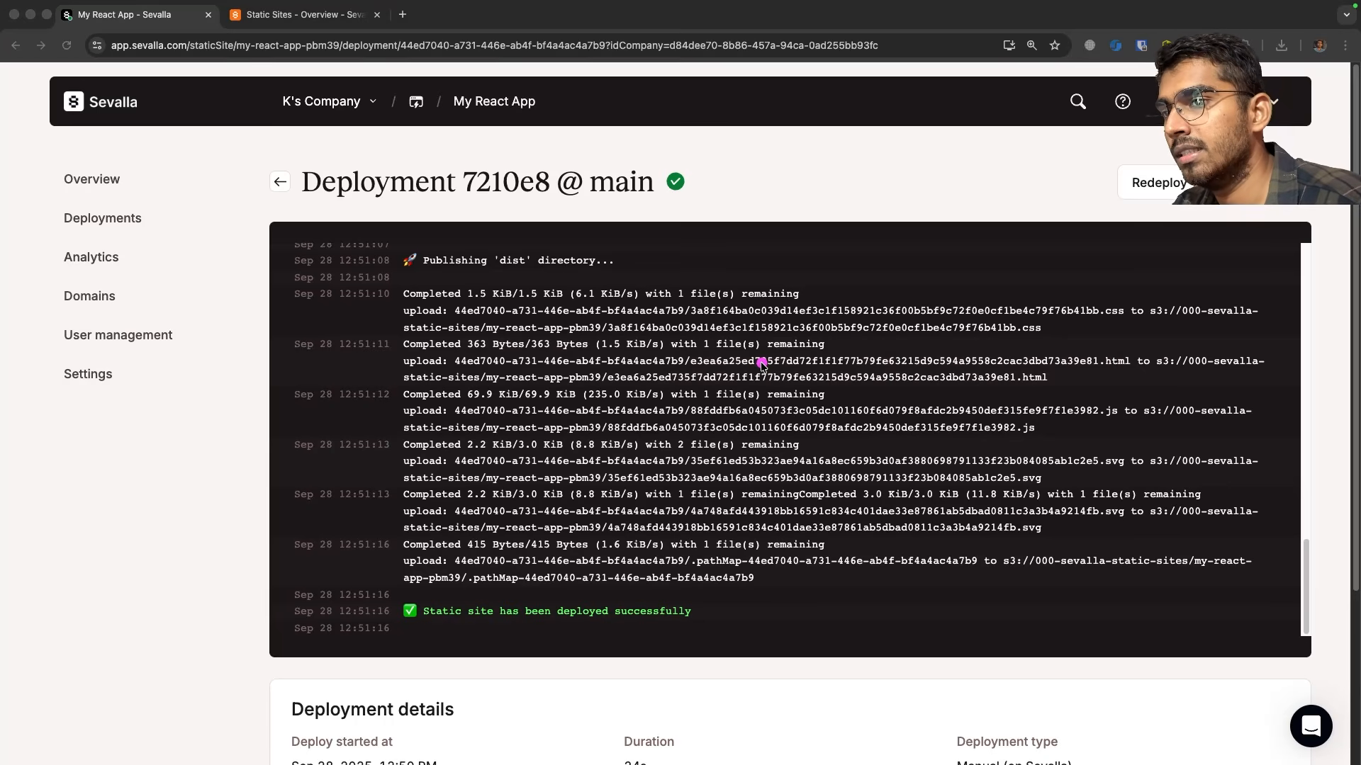
mouse_move(652, 563)
left_mouse_down()
mouse_move(588, 556)
mouse_move(624, 679)
mouse_move(715, 570)
left_mouse_up()
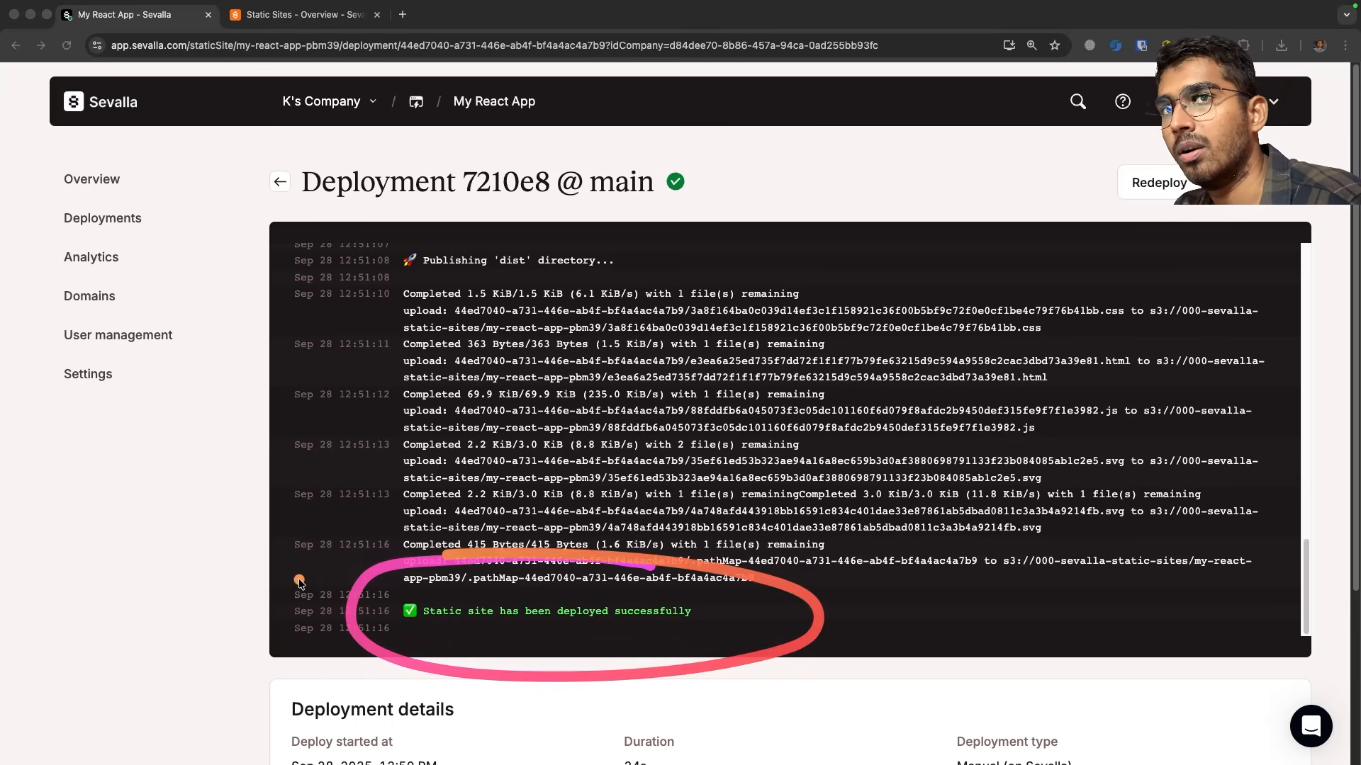
scroll(742, 684, "down", 3)
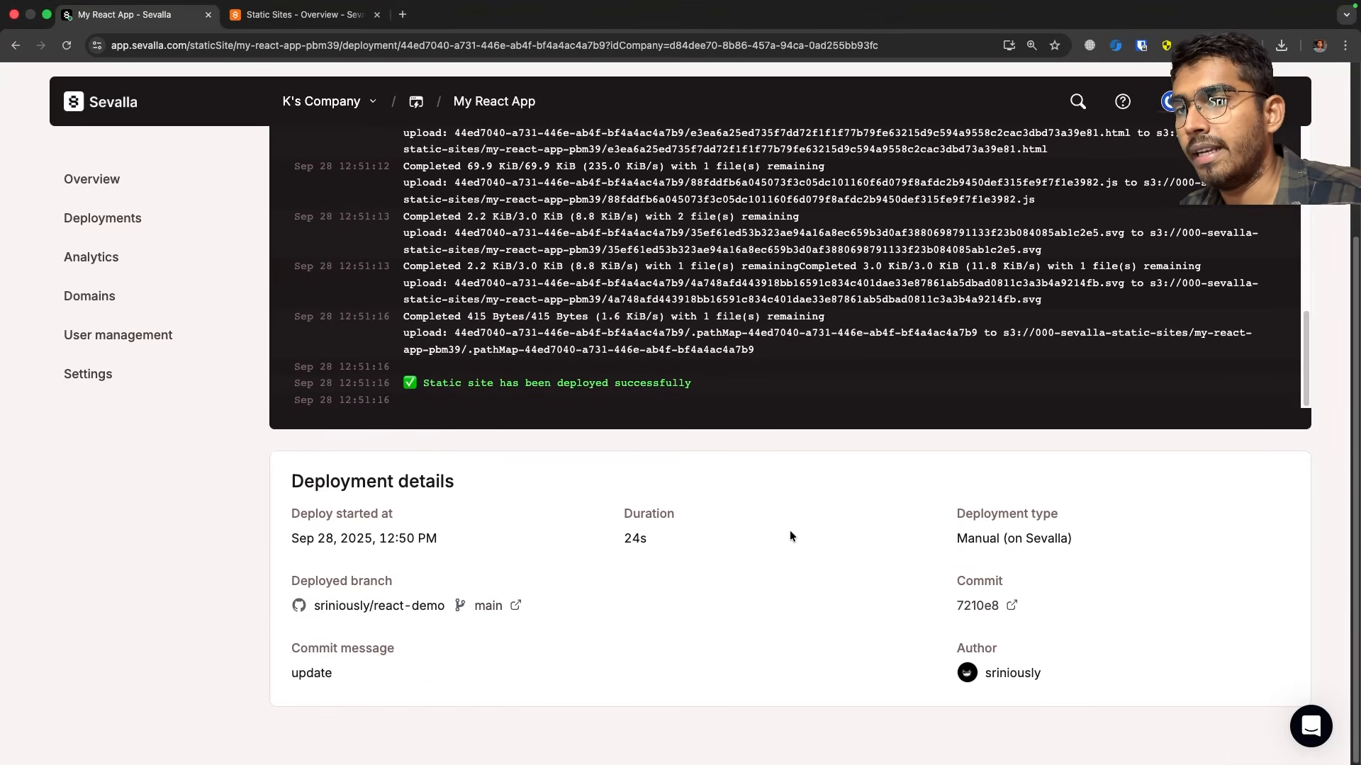
scroll(789, 537, "up", 5)
Open the deployed site from its Sevalla domain, view the About page, and return to the My React App overview.
left_click(516, 130)
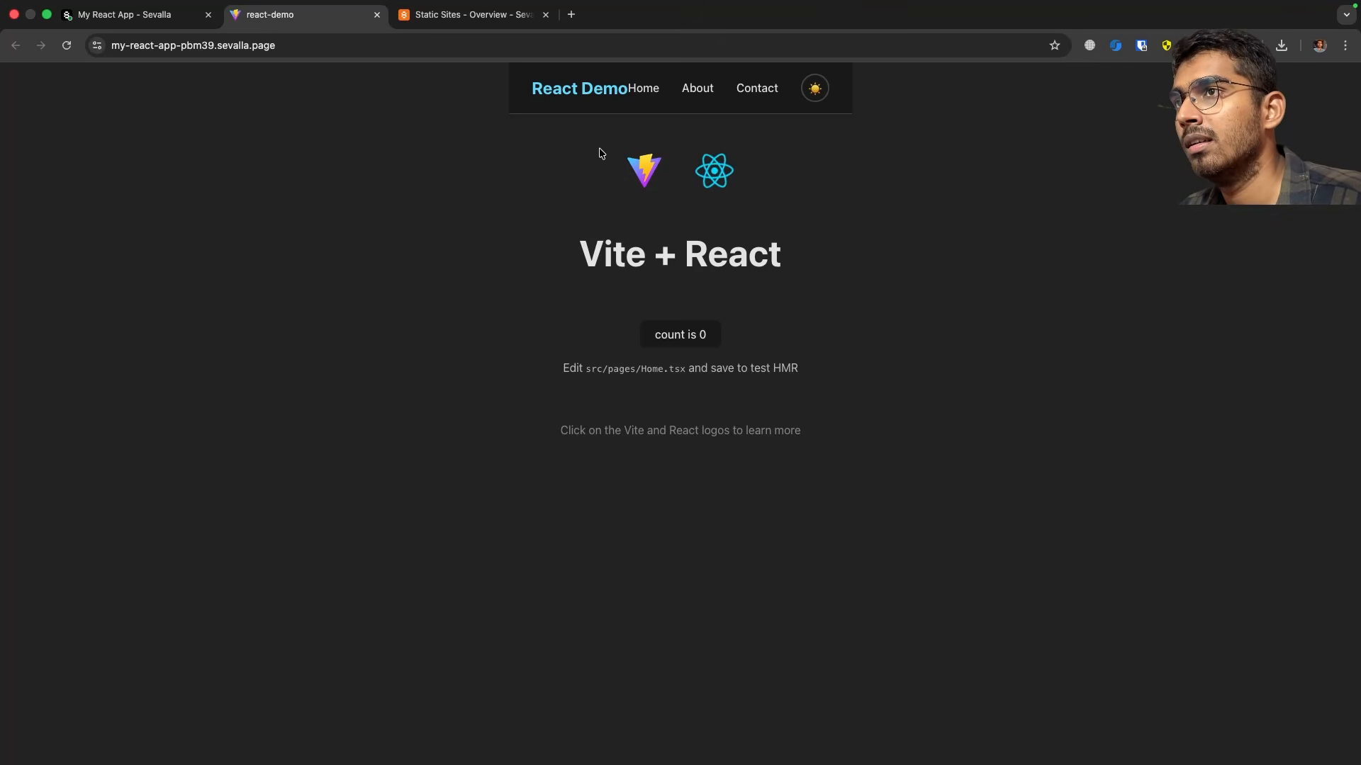
left_click(698, 94)
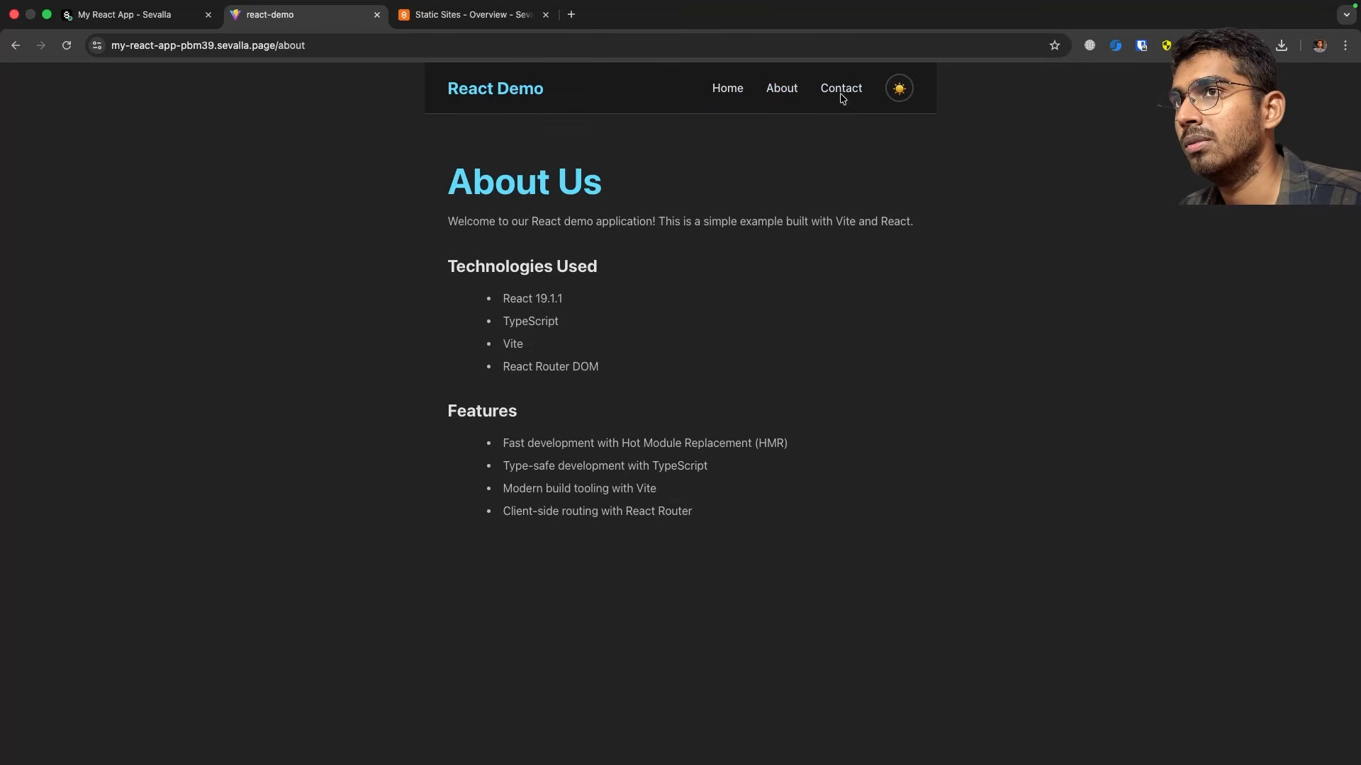
key("ctrl+shift+Tab")
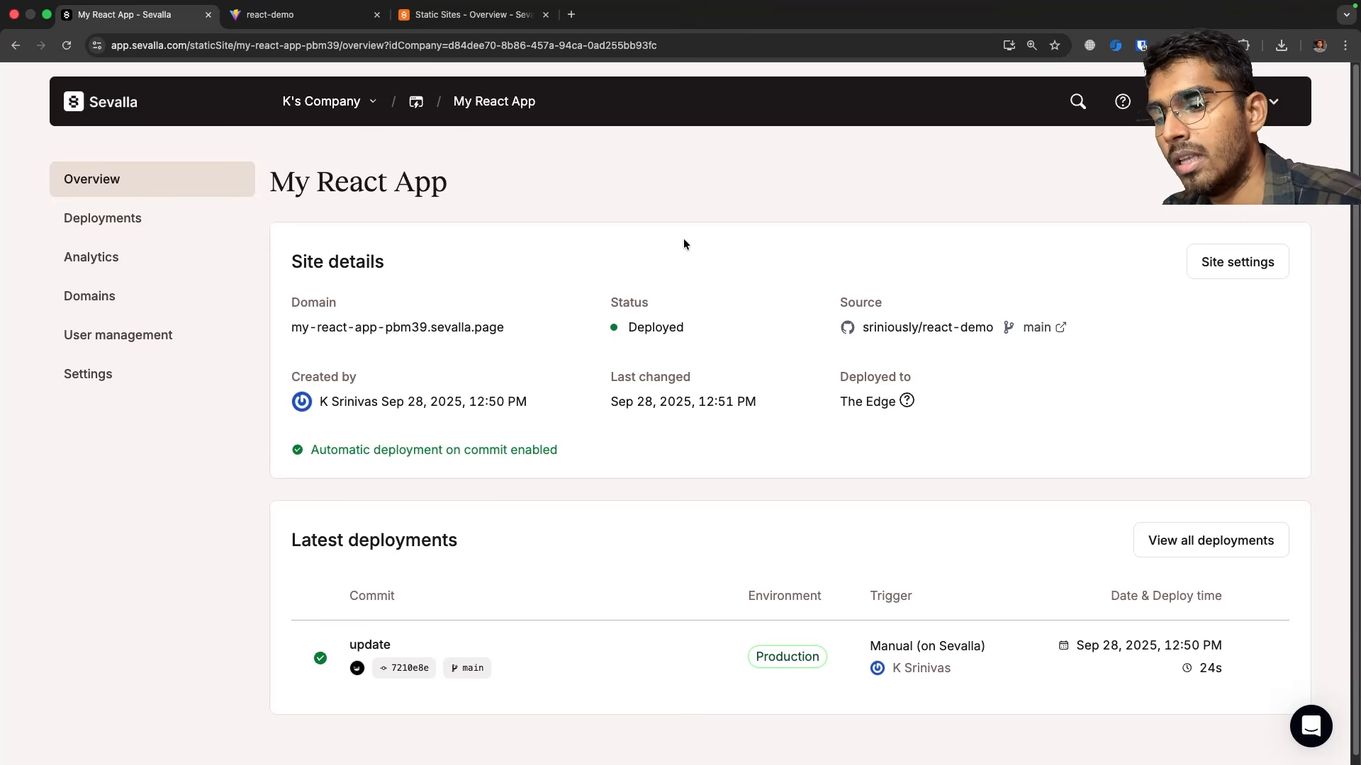
Switch to Cursor, expand the src and pages folders, and open About.tsx at the Technologies Used heading.
key("super+Tab")
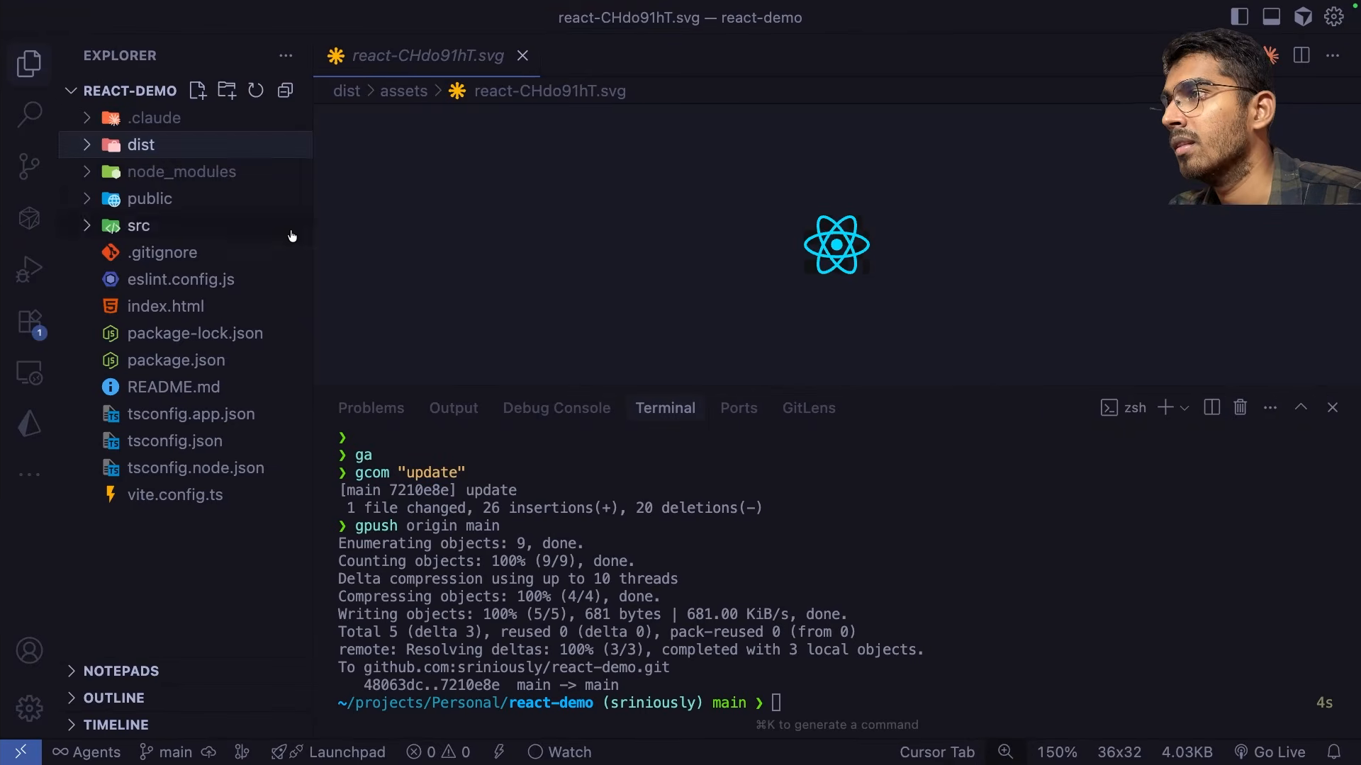
left_click(177, 233)
scroll(212, 276, "down", 2)
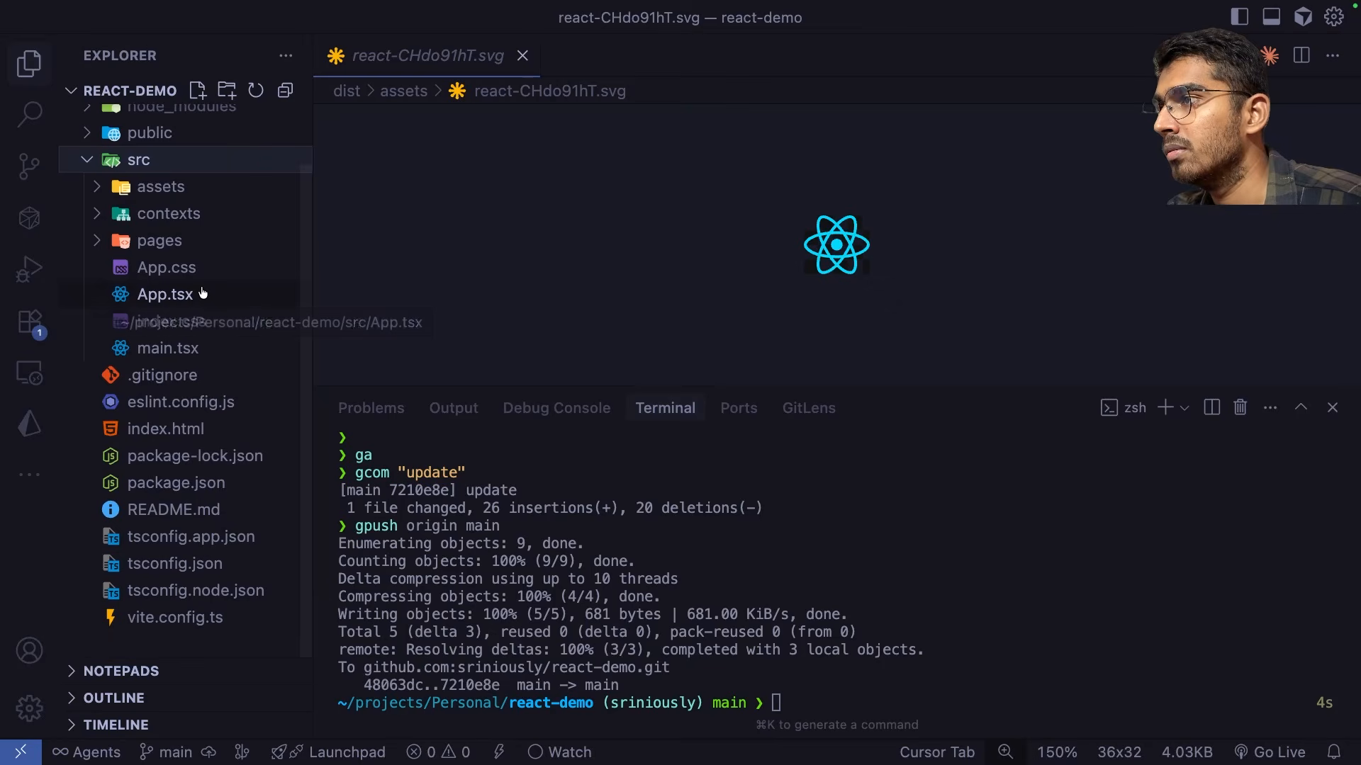
left_click(209, 239)
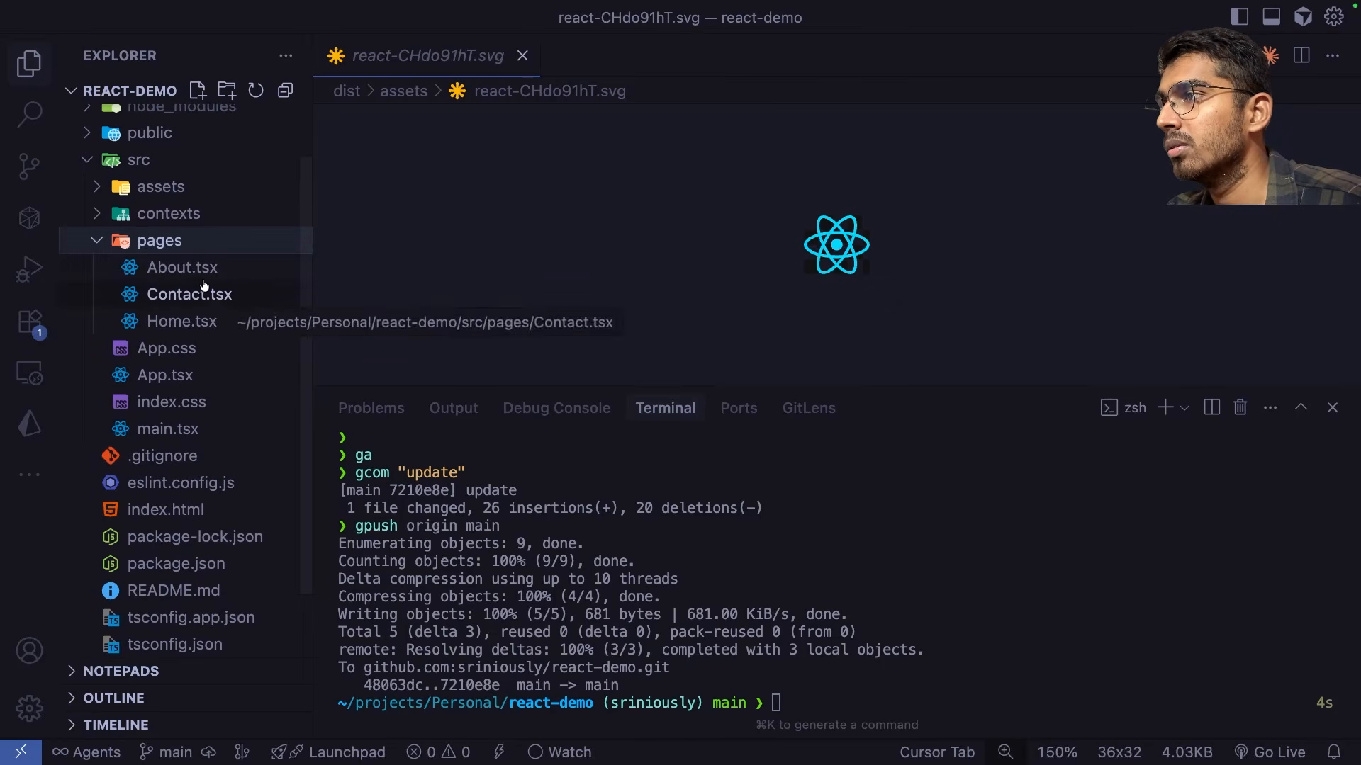
left_click(203, 275)
scroll(666, 230, "down", 2)
left_click(634, 272)
scroll(614, 241, "up", 2)
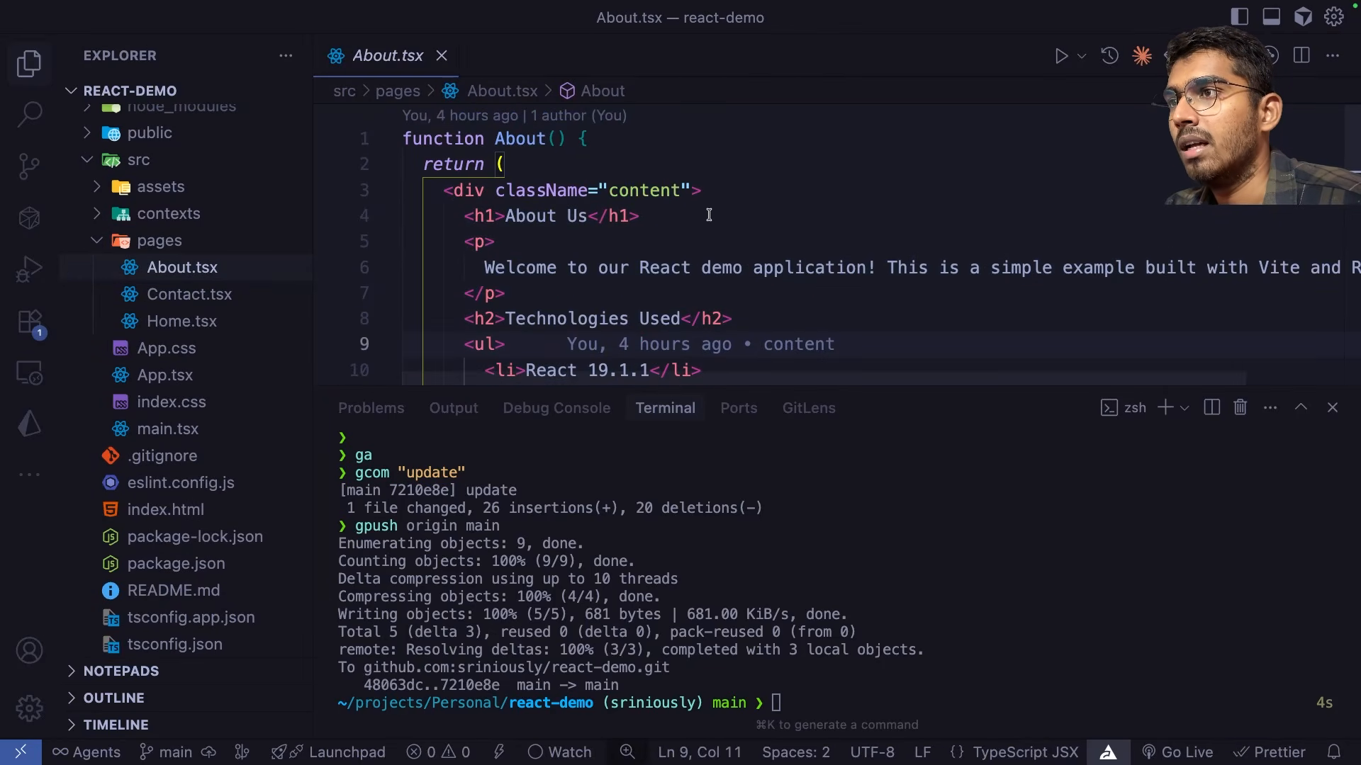
scroll(757, 226, "down", 2)
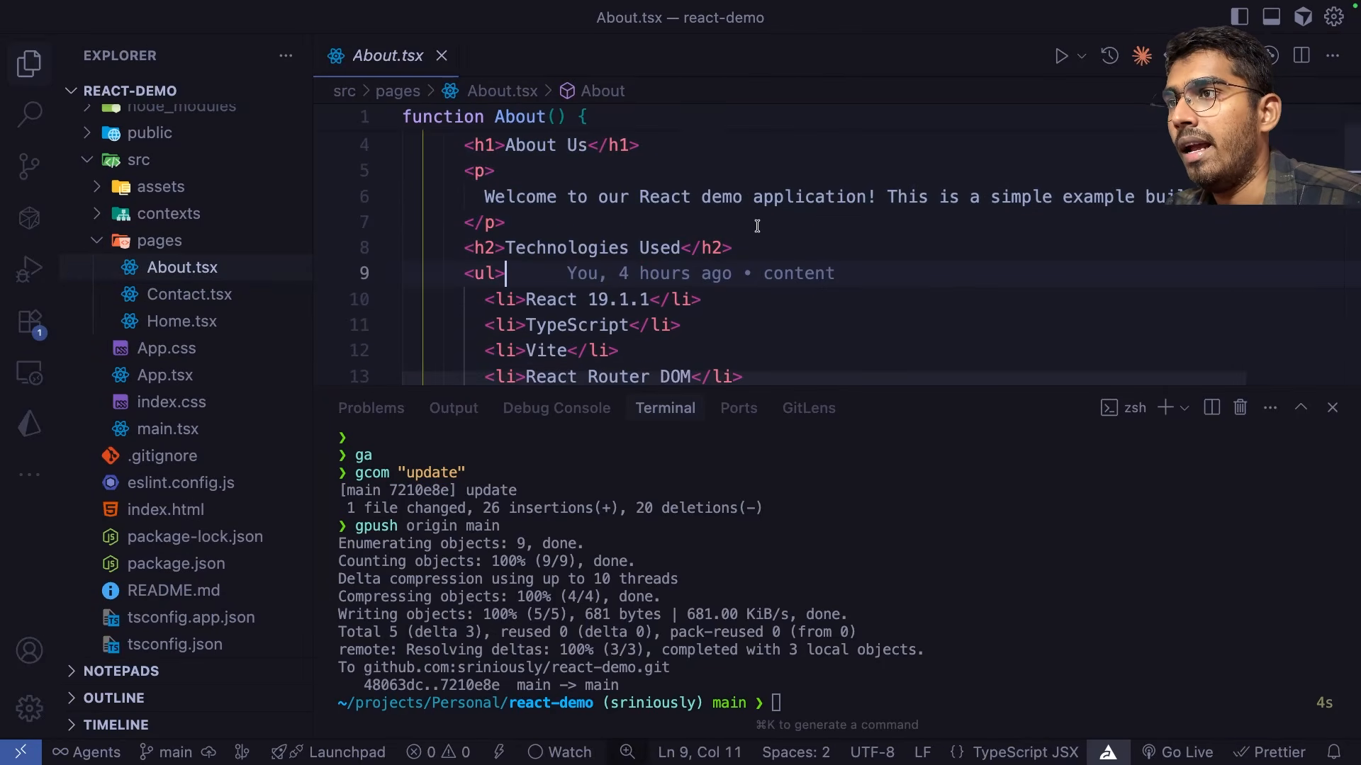
Replace the "Technologies Used" heading text in About.tsx with "This is from a PR" and save the file.
left_click(765, 302)
left_click_drag(683, 245, 505, 248)
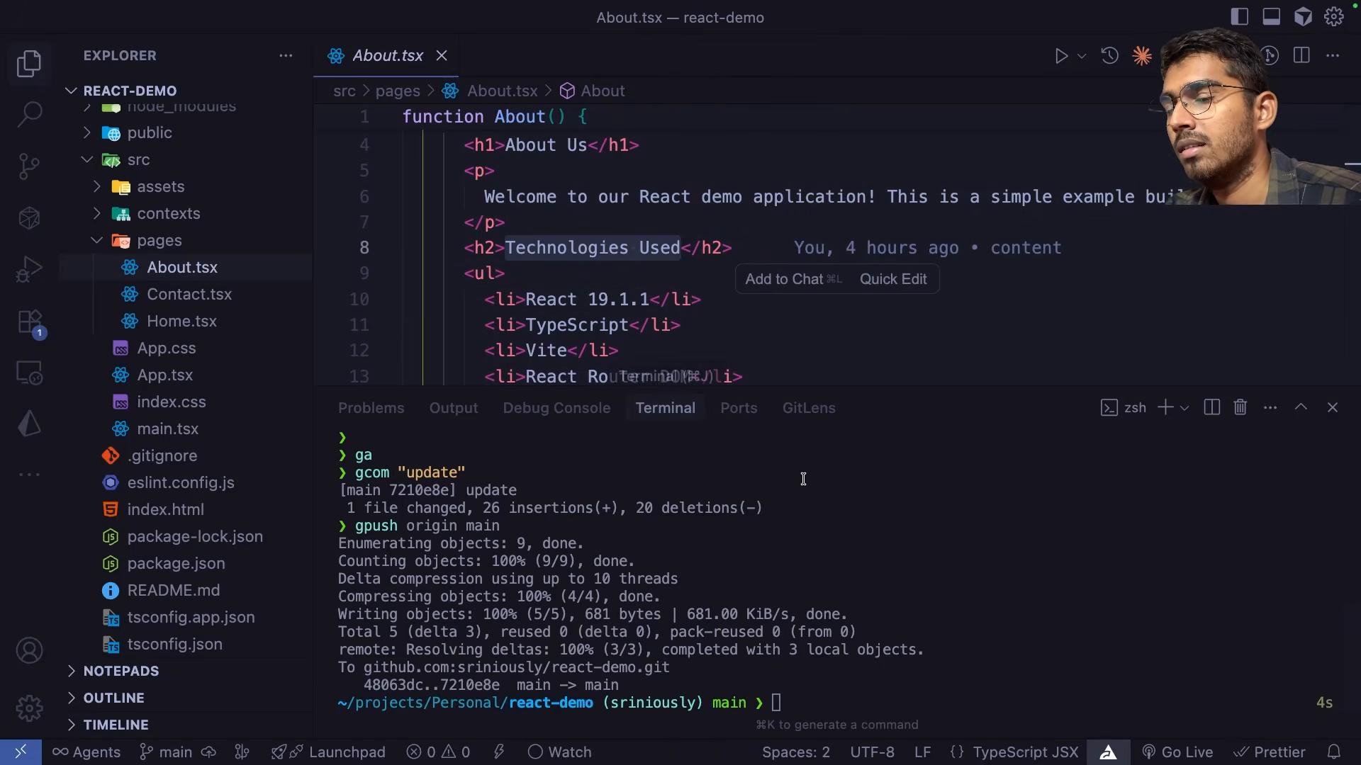
type("This is fr")
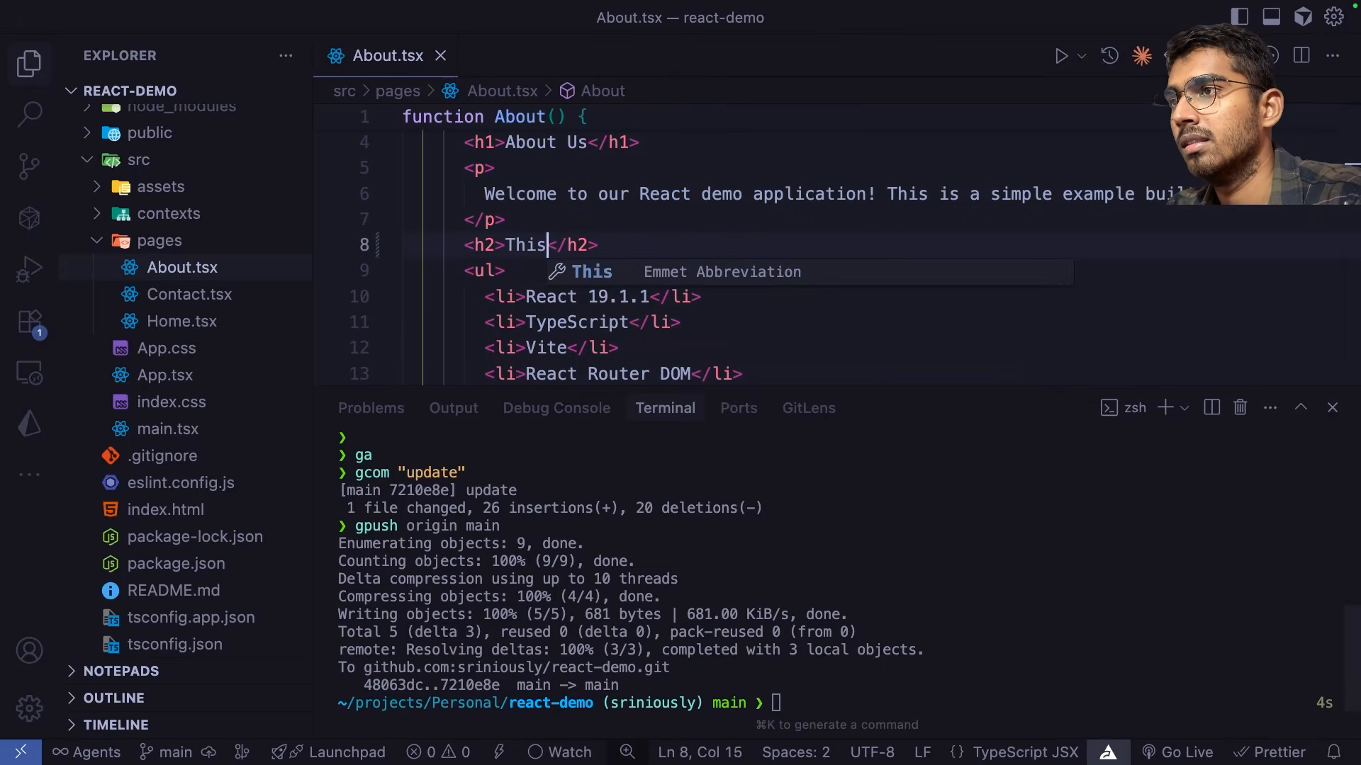
type("om a PR")
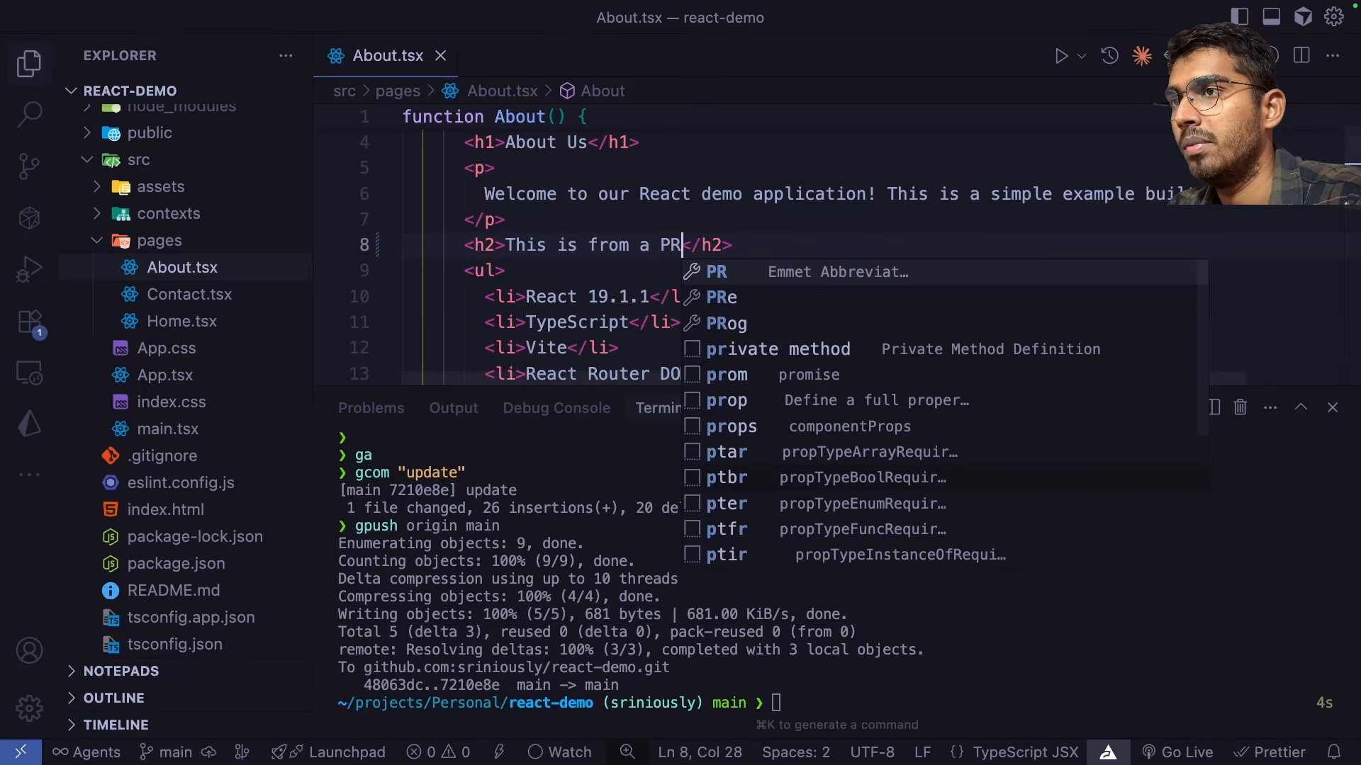
key("Escape")
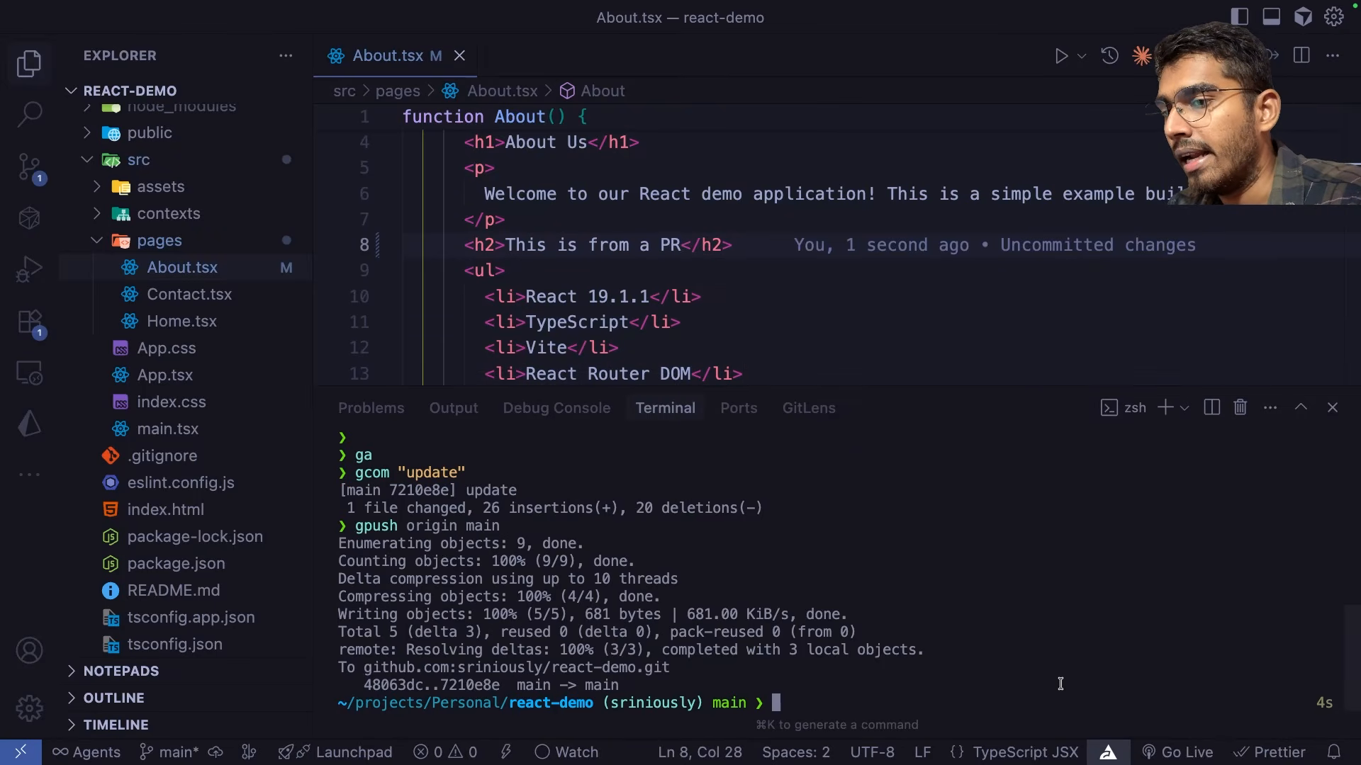
Create and switch to a new git branch named pr in the terminal.
type("g")
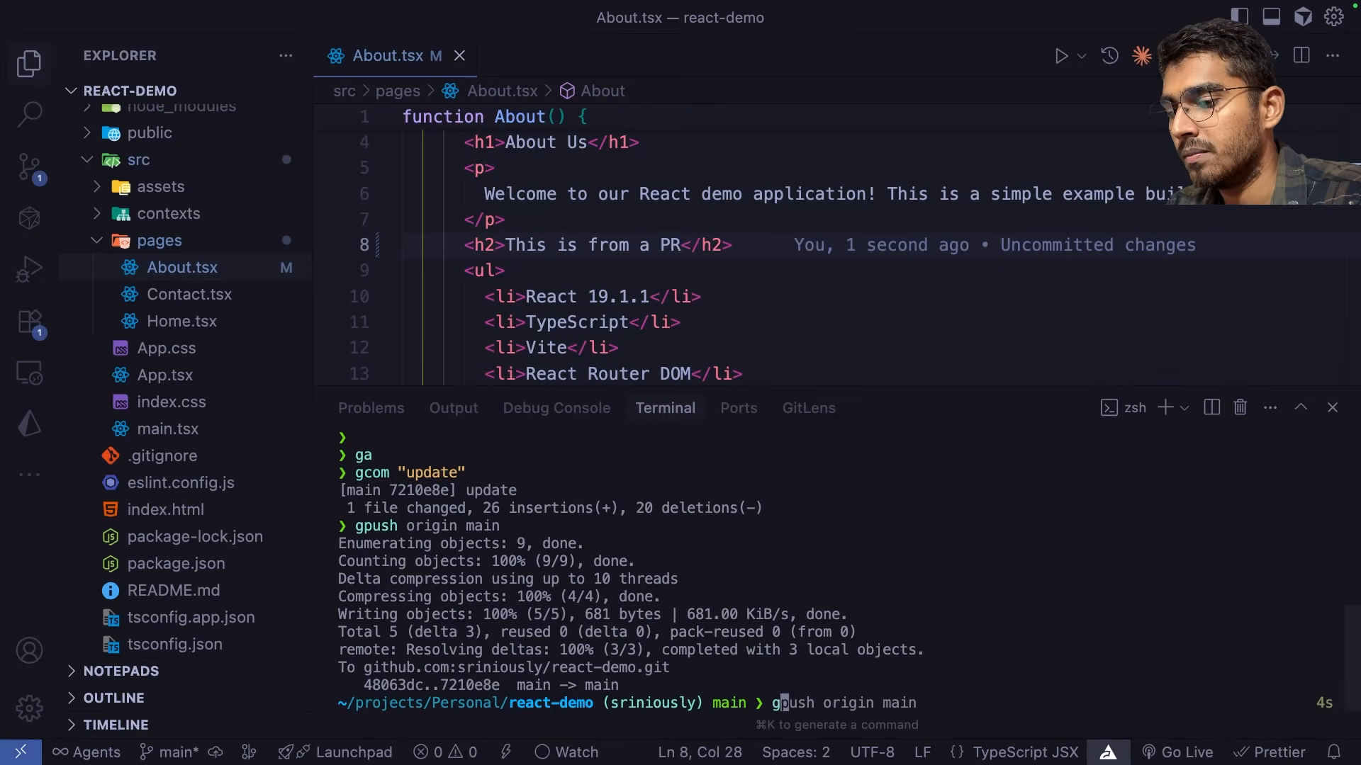
type("it checkout -b pr")
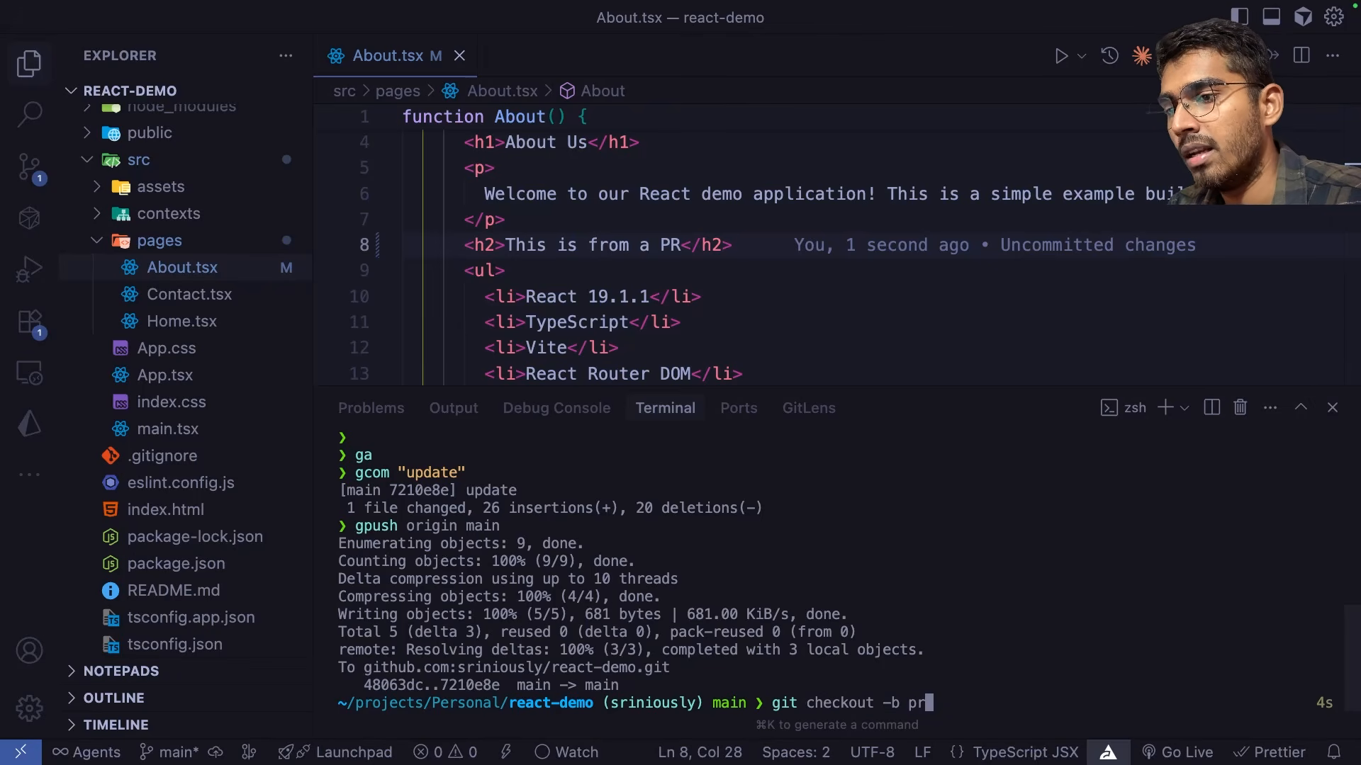
key("Return")
Stage the About.tsx change with ga and commit it with gcom "update".
type("ga")
key("Return")
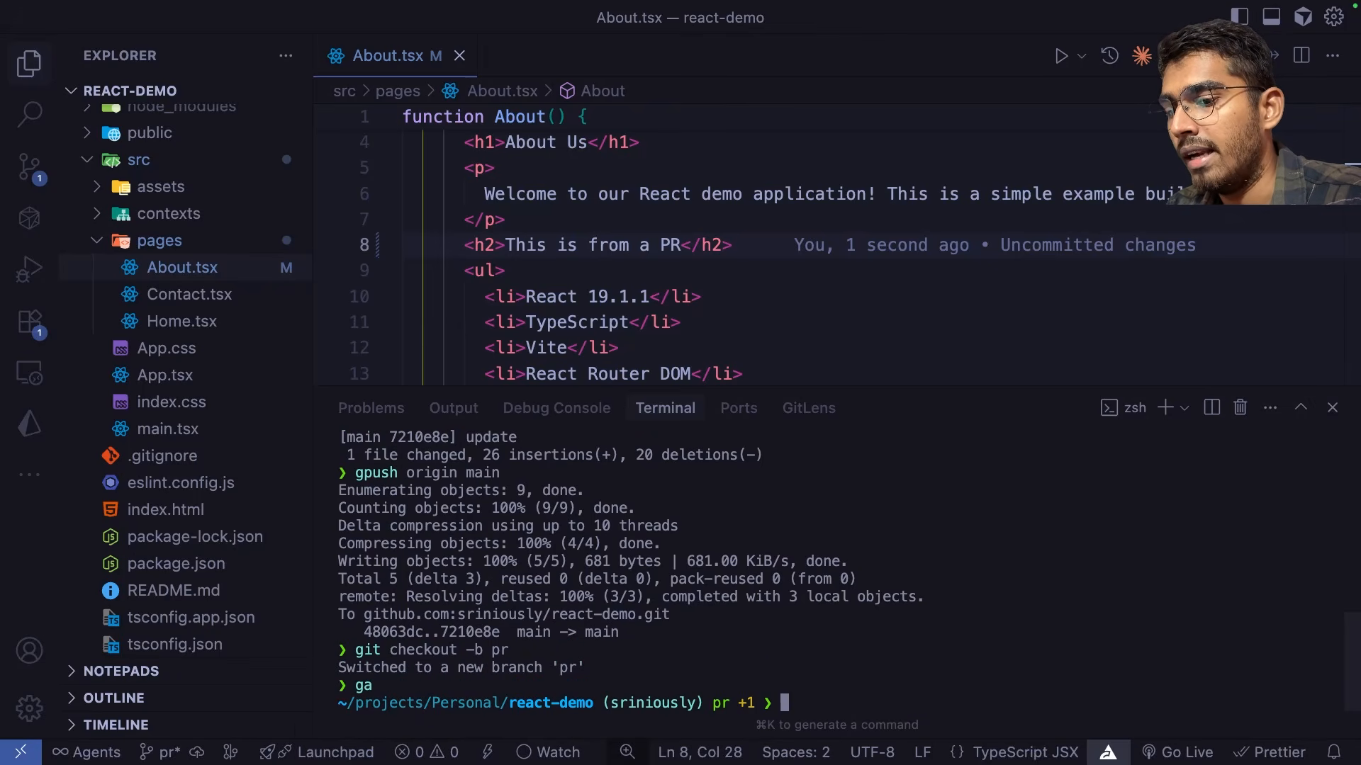
type("gcom \"update")
key("Right")
key("Return")
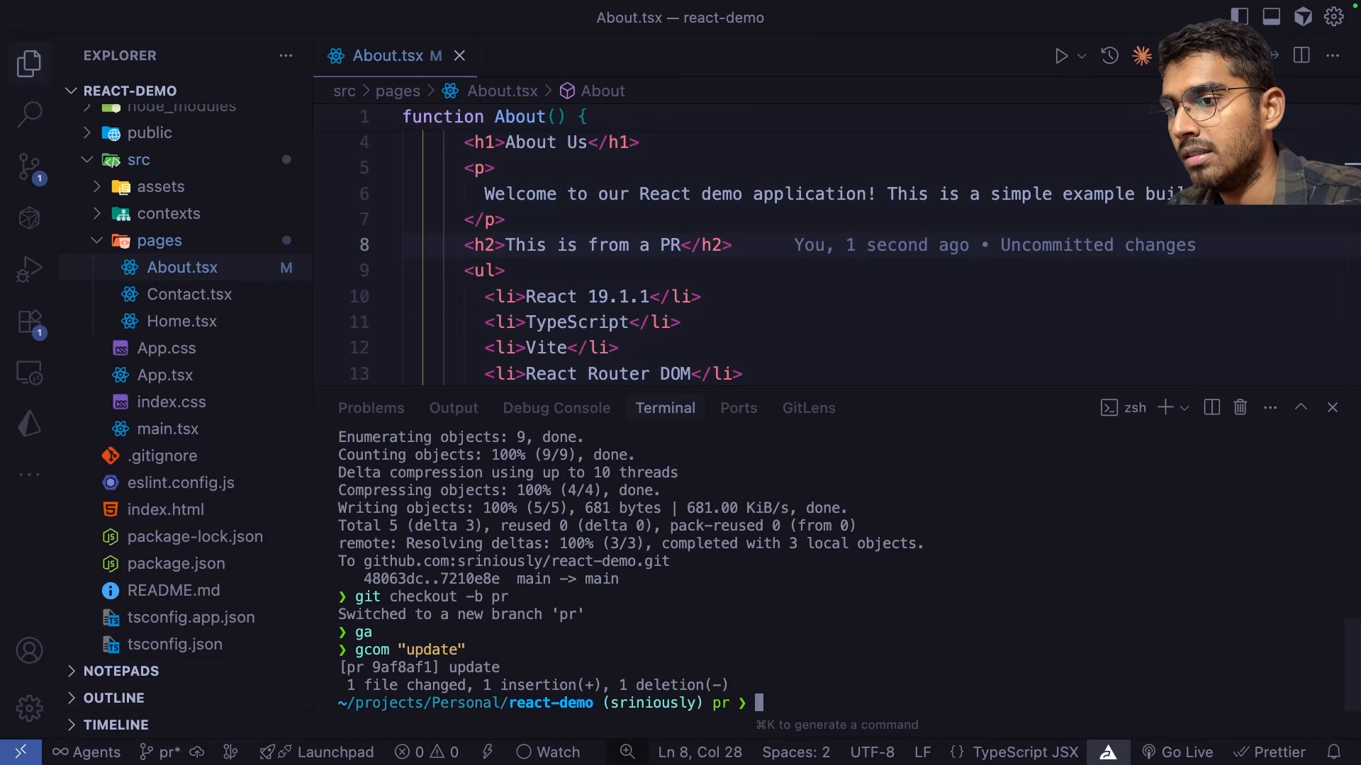
Push the pr branch to origin with the gpush alias in the terminal.
type("gpush origin ")
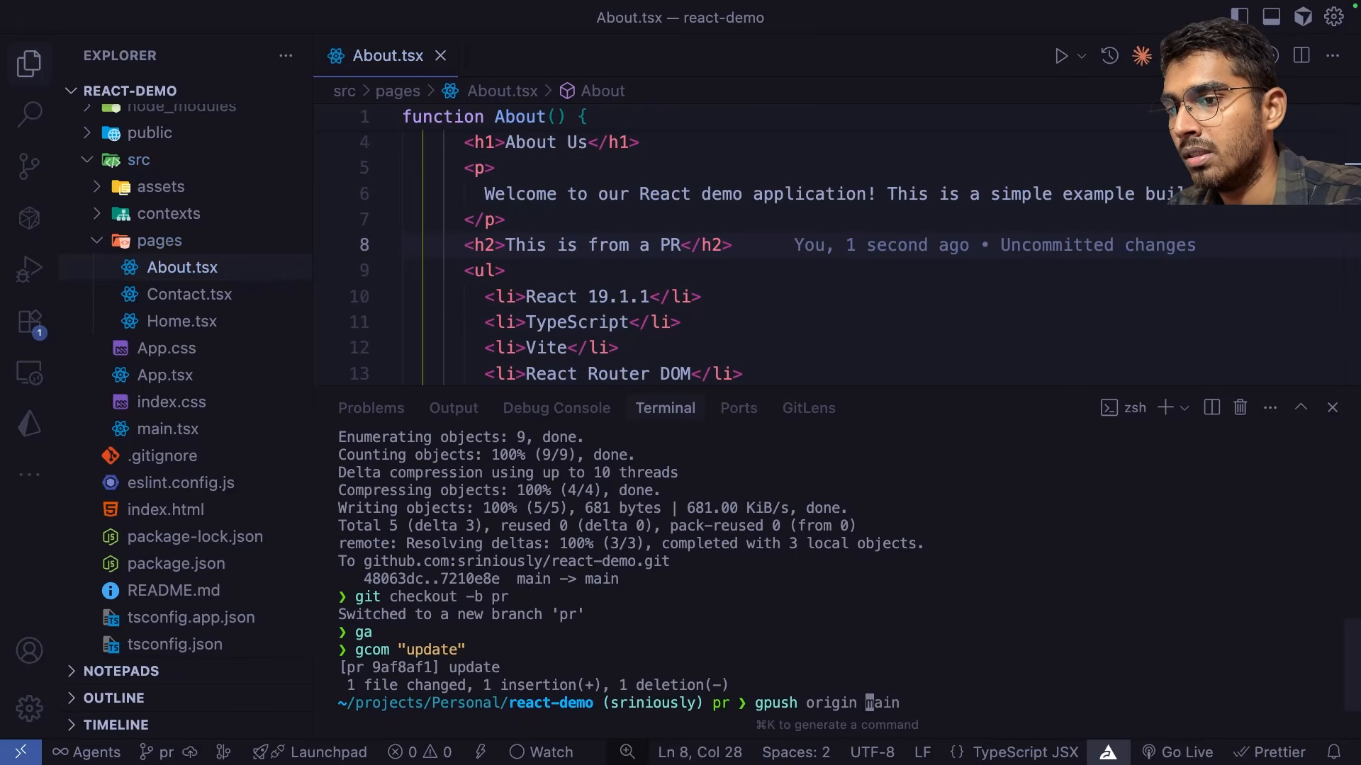
type("pr")
Switch to the browser and examine the environments of the latest deployments on My React App's Sevalla overview page.
scroll(362, 227, "up", 2)
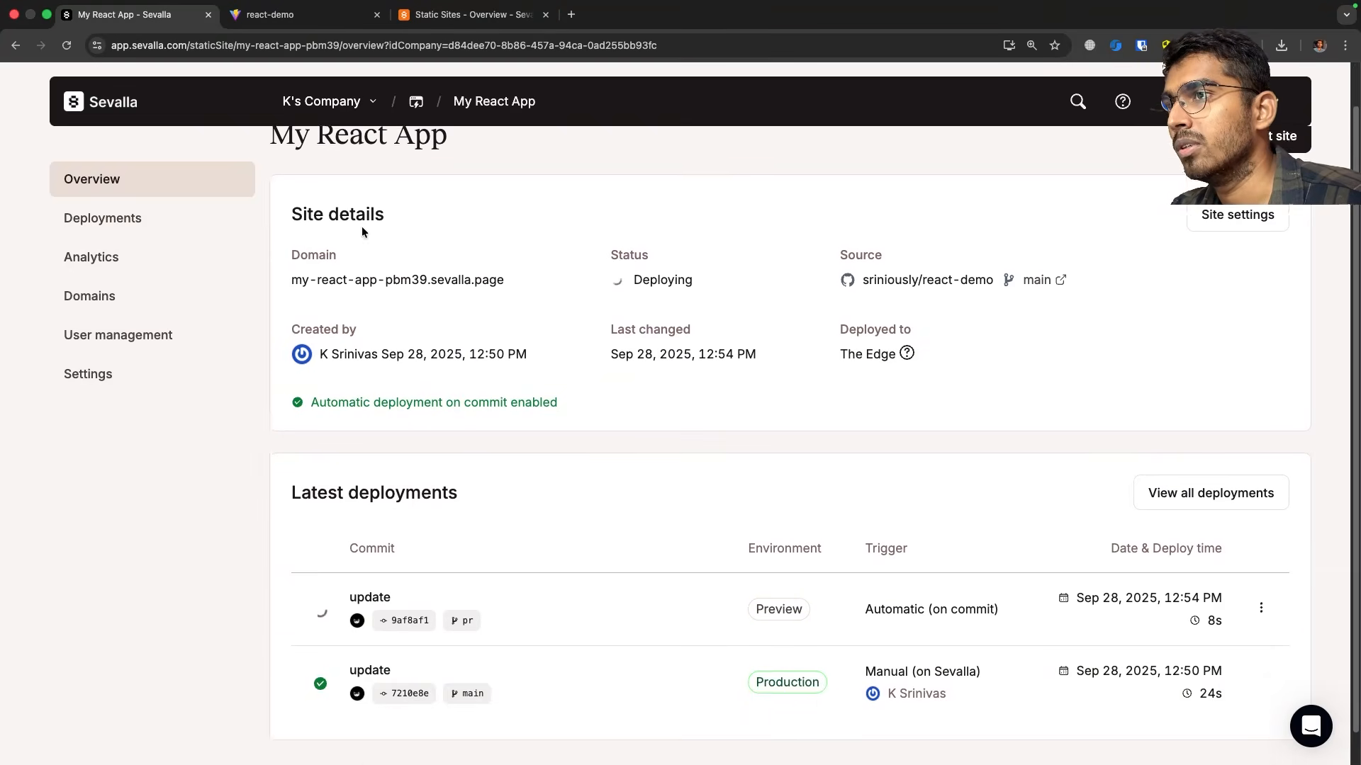
scroll(257, 347, "down", 2)
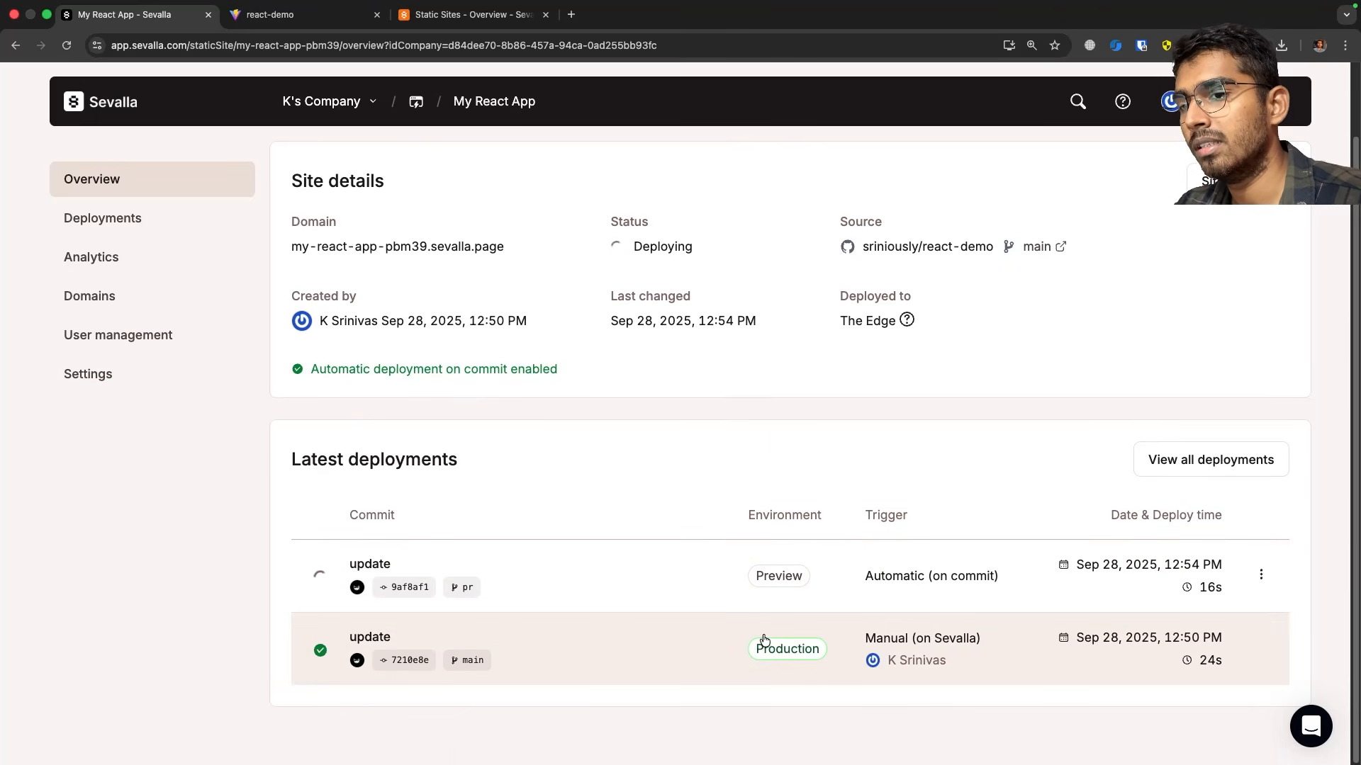
left_click_drag(828, 622, 765, 702)
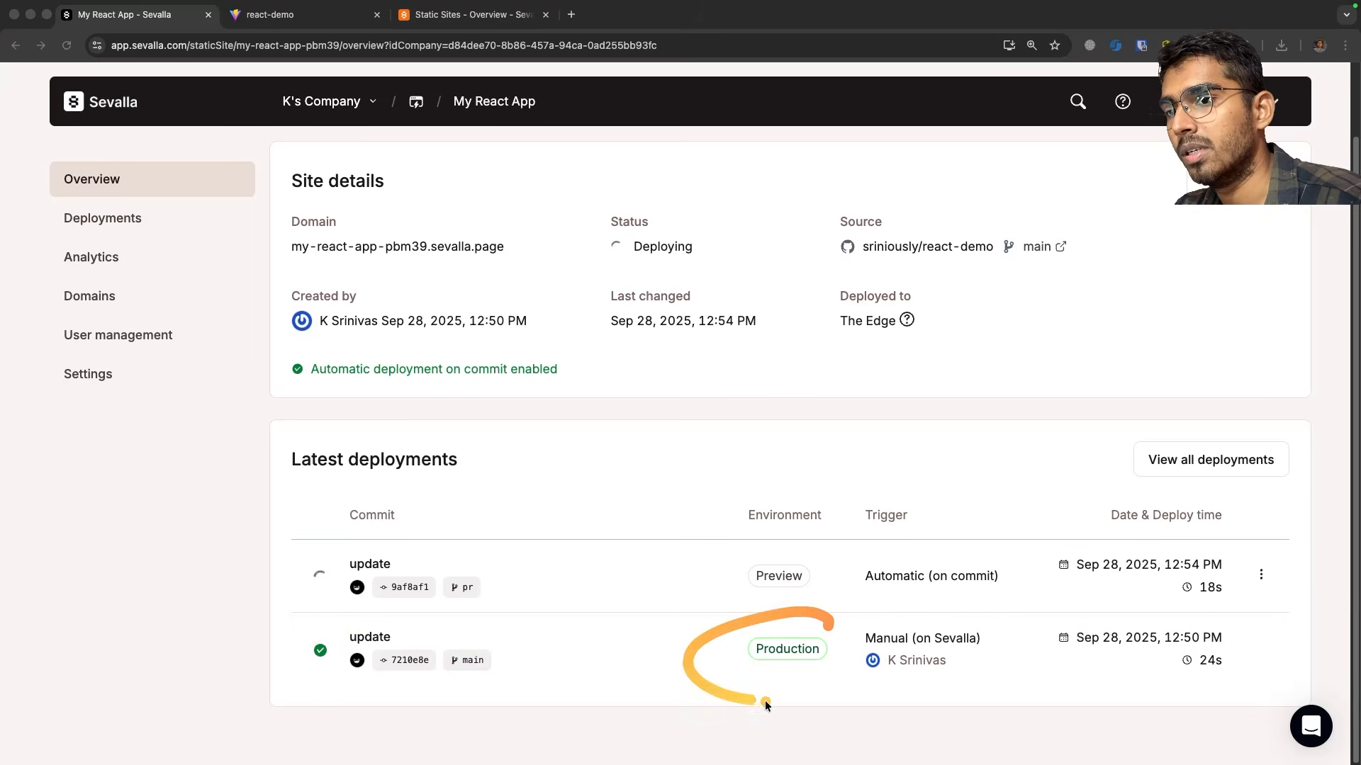
left_click_drag(756, 550, 780, 546)
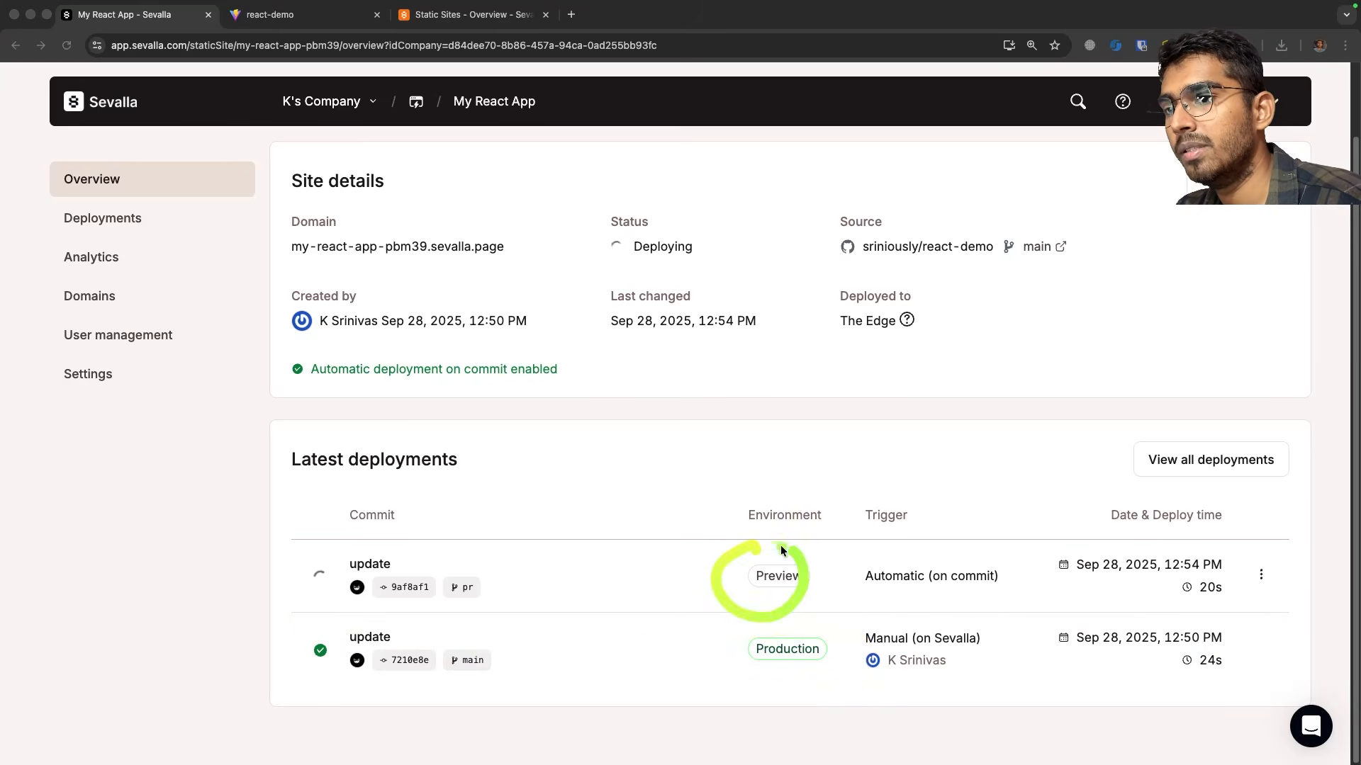
mouse_move(726, 632)
left_mouse_down()
mouse_move(724, 686)
mouse_move(762, 723)
mouse_move(789, 700)
left_mouse_up()
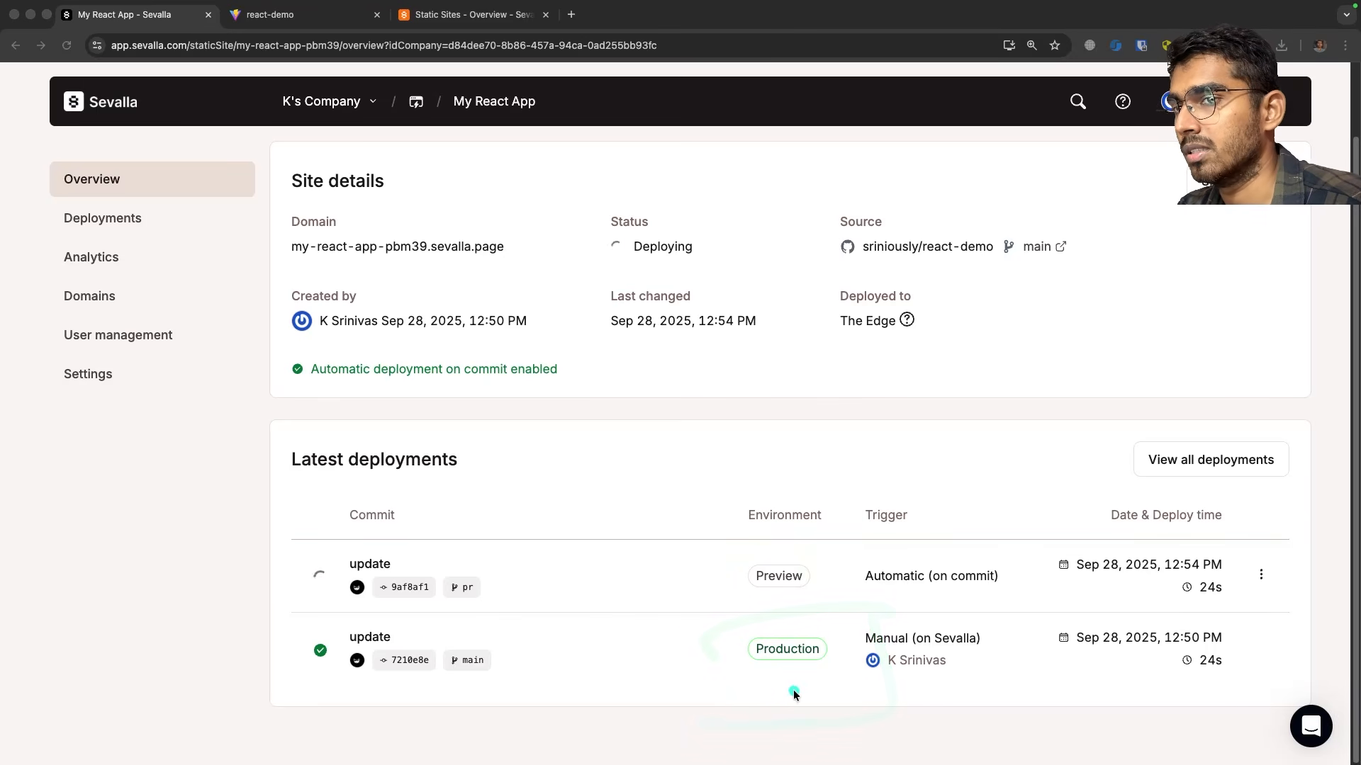
mouse_move(1015, 545)
left_mouse_down()
mouse_move(957, 521)
mouse_move(892, 520)
left_mouse_up()
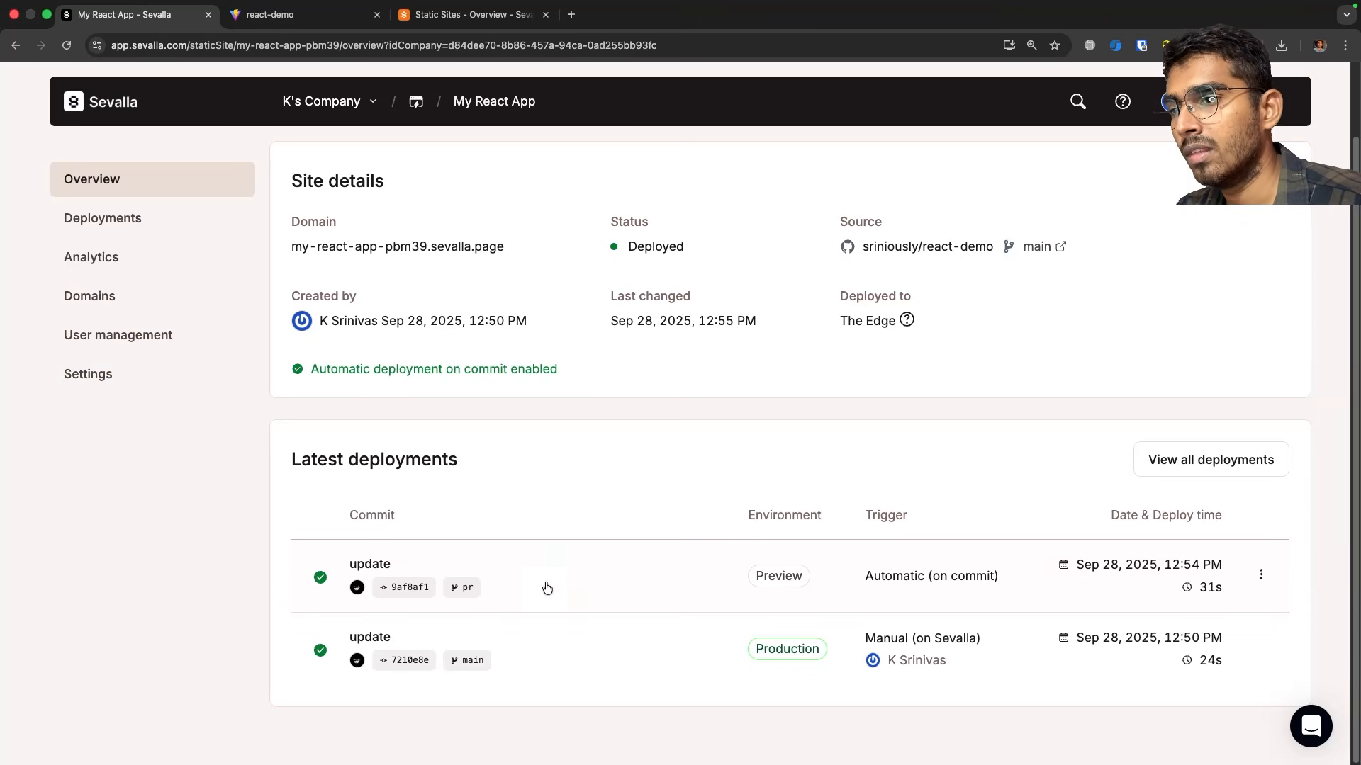
Open the pr branch's 9af8af1 deployment and visit its branch preview.
left_click(601, 587)
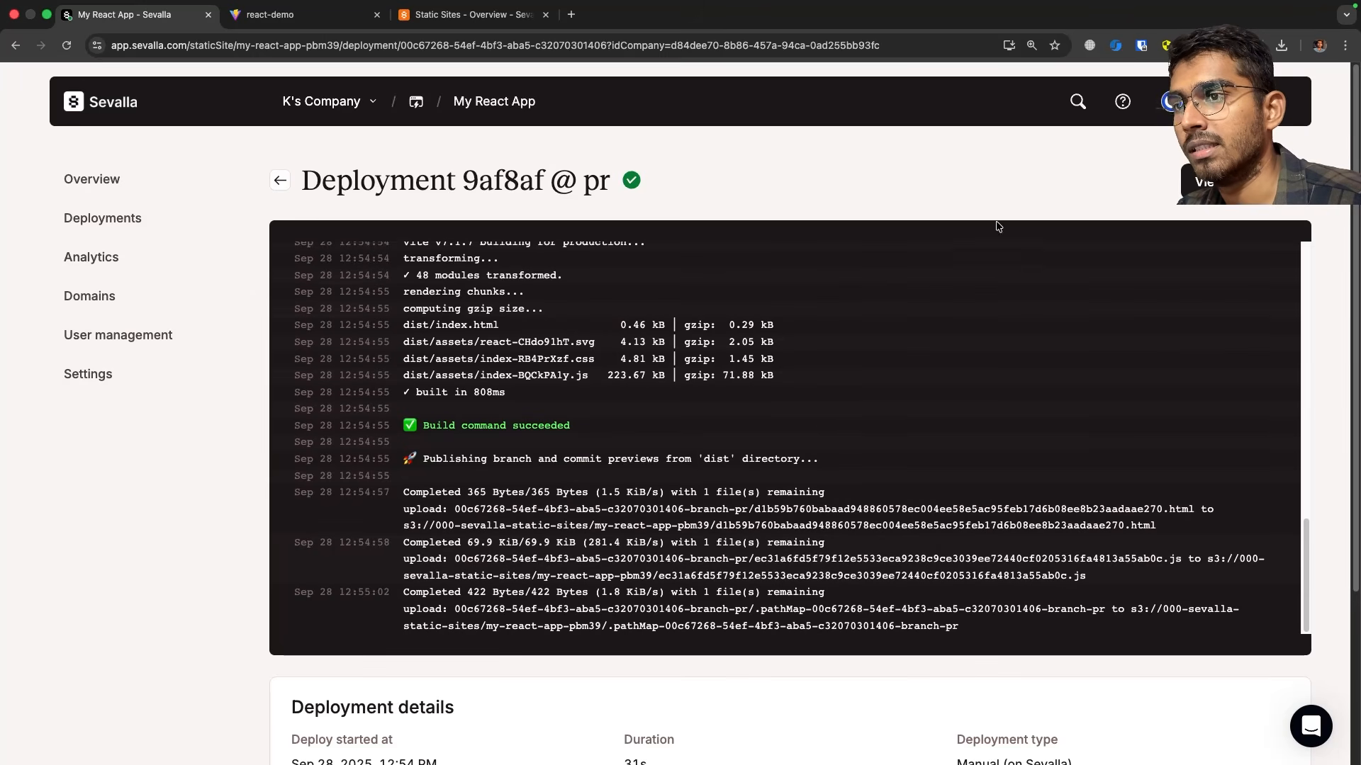
scroll(992, 269, "down", 3)
scroll(1134, 312, "up", 3)
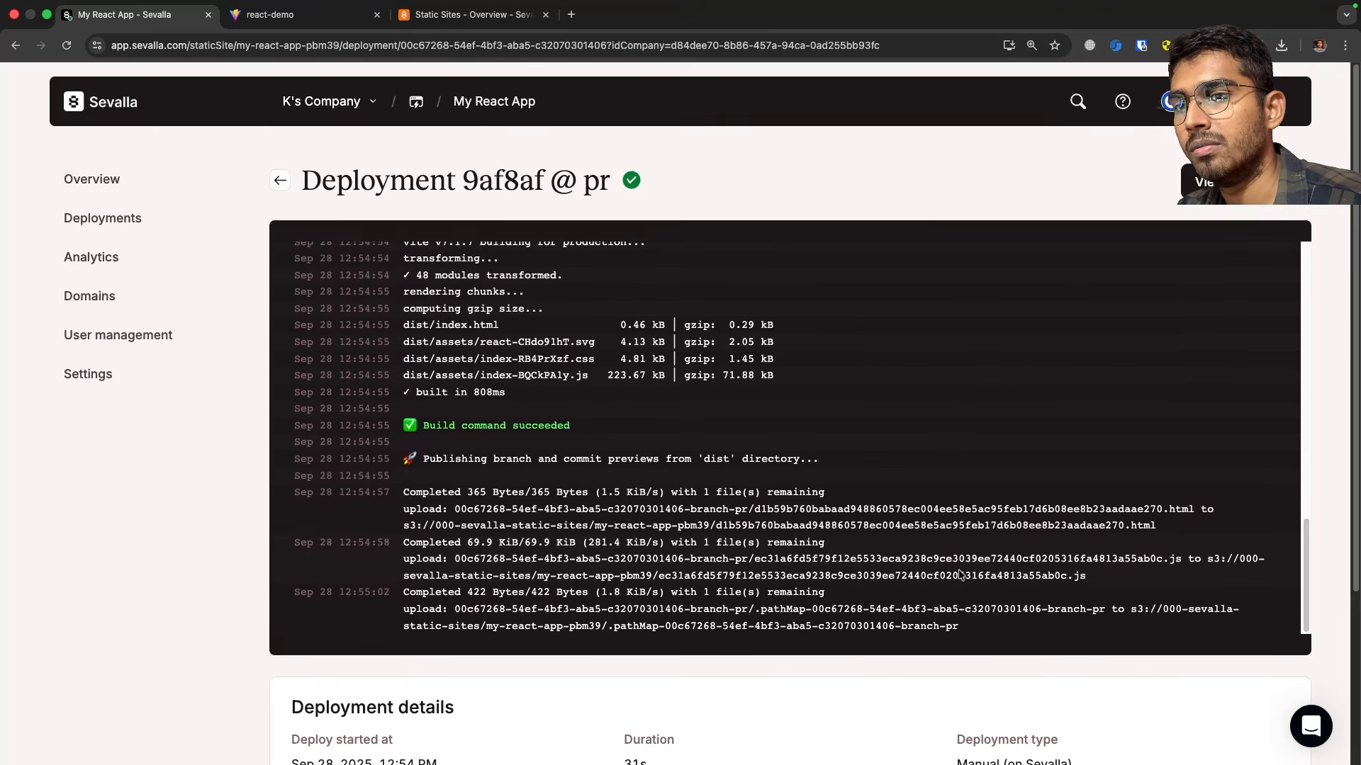
left_click(1208, 183)
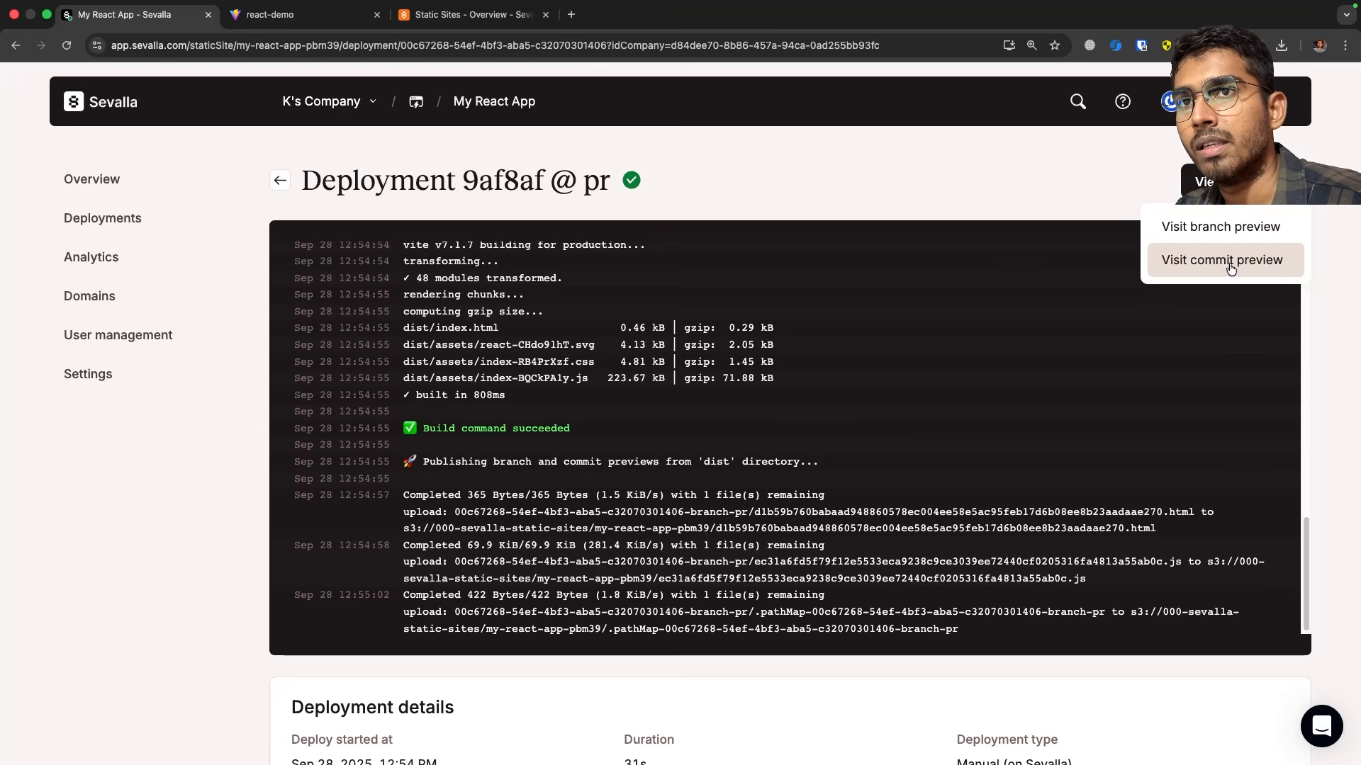
left_click(1219, 228)
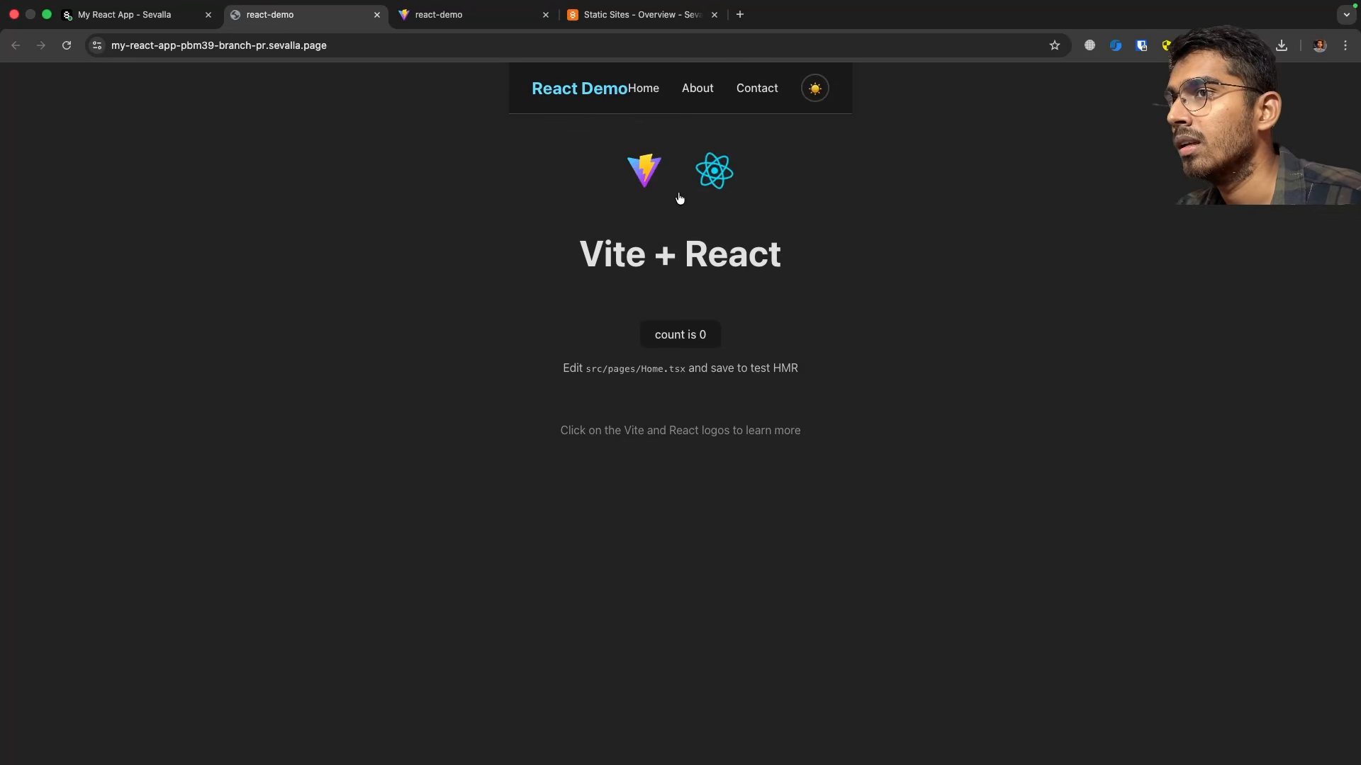
Compare the About page on the pr branch preview with the About page on the reloaded production site.
left_click(697, 90)
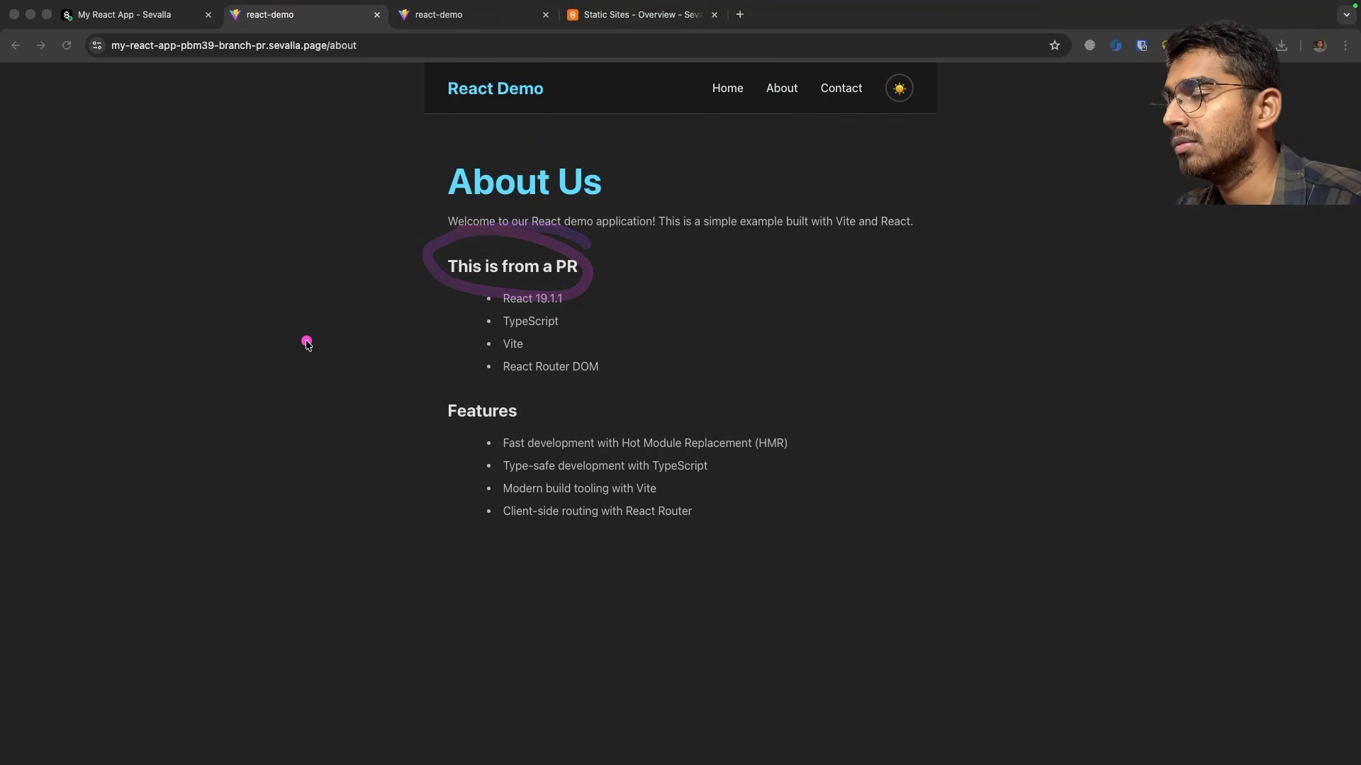
key("Escape")
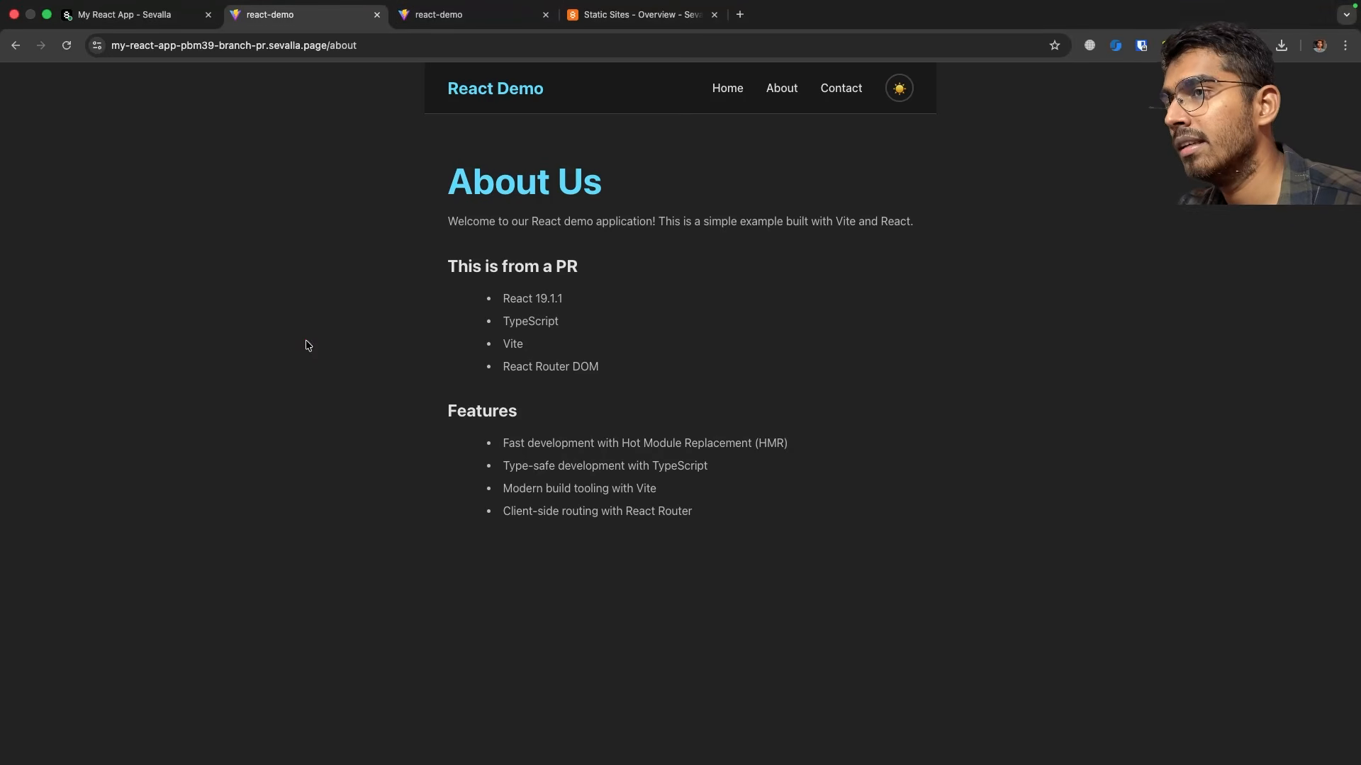
left_click(457, 20)
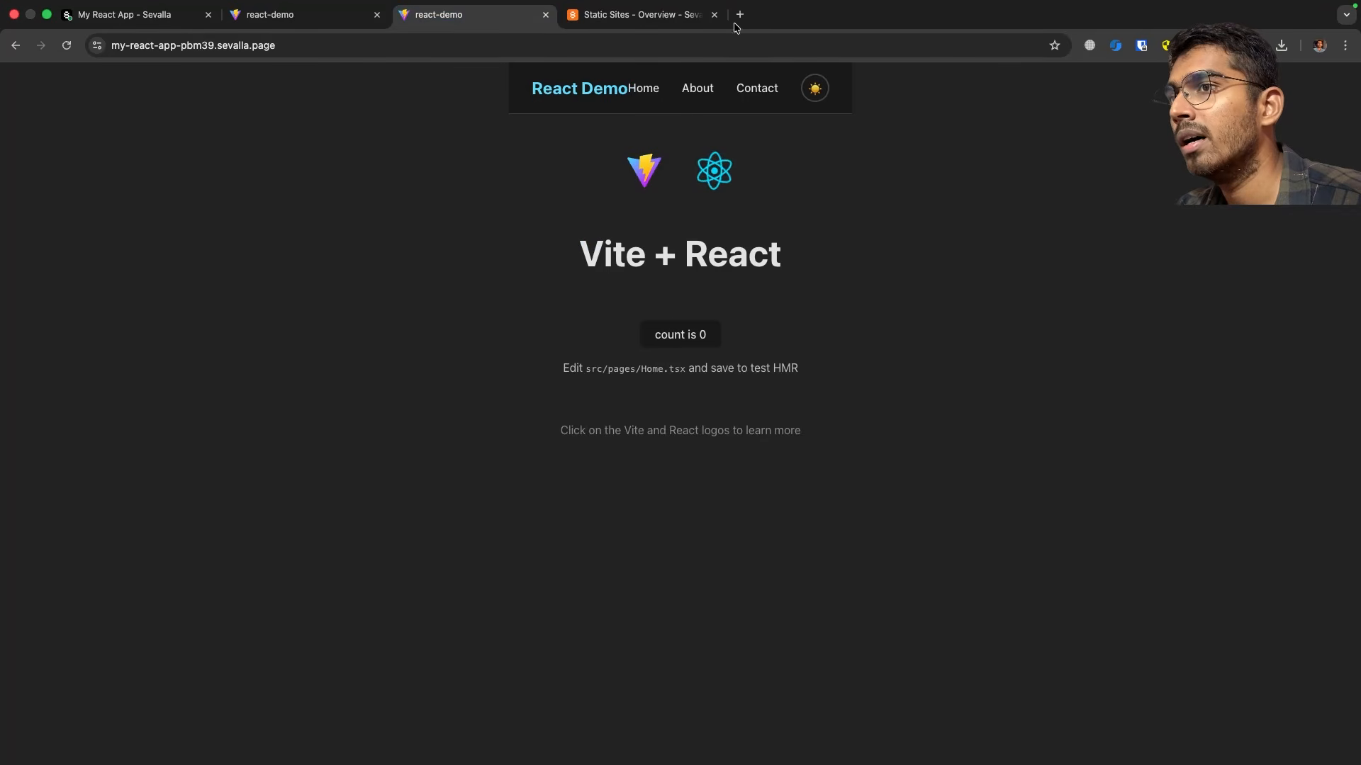
left_click(66, 45)
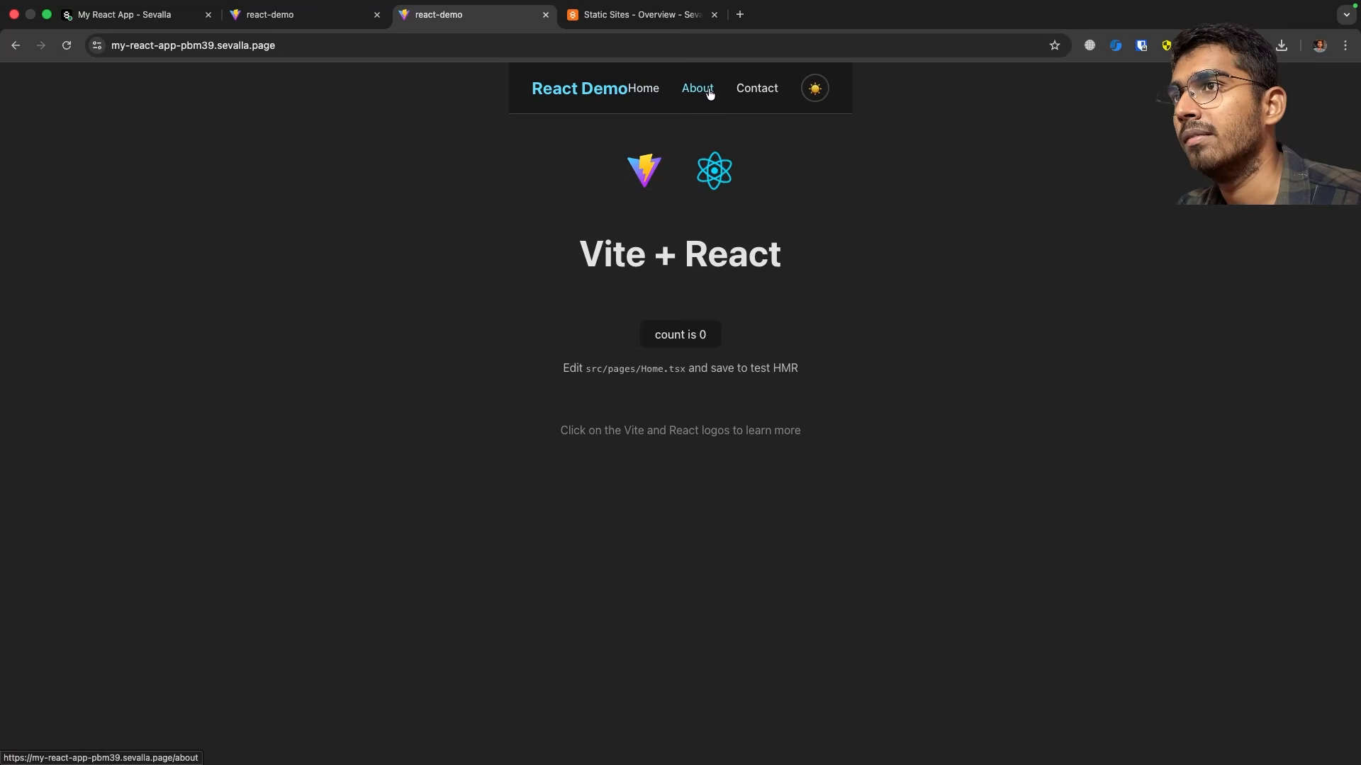
left_click(709, 95)
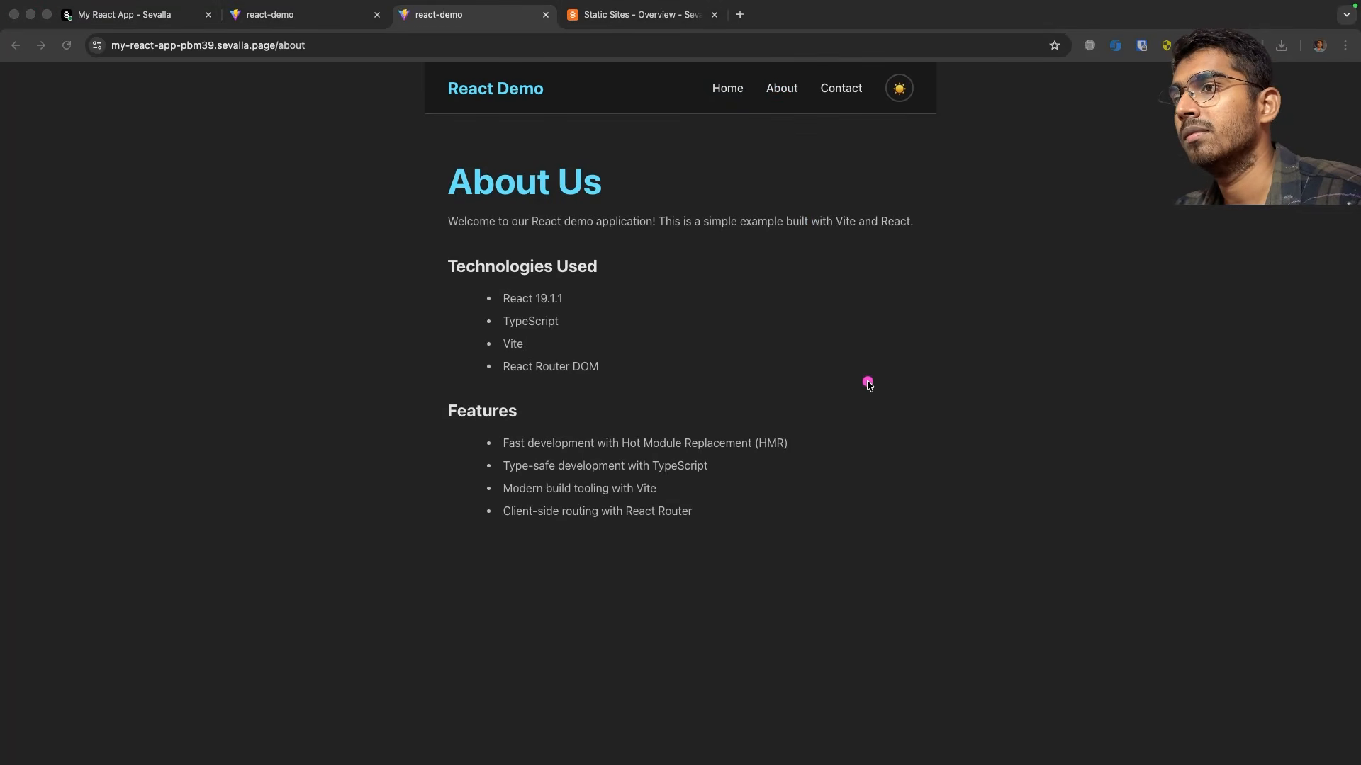
mouse_move(623, 253)
left_mouse_down()
mouse_move(623, 300)
mouse_move(376, 241)
left_mouse_up()
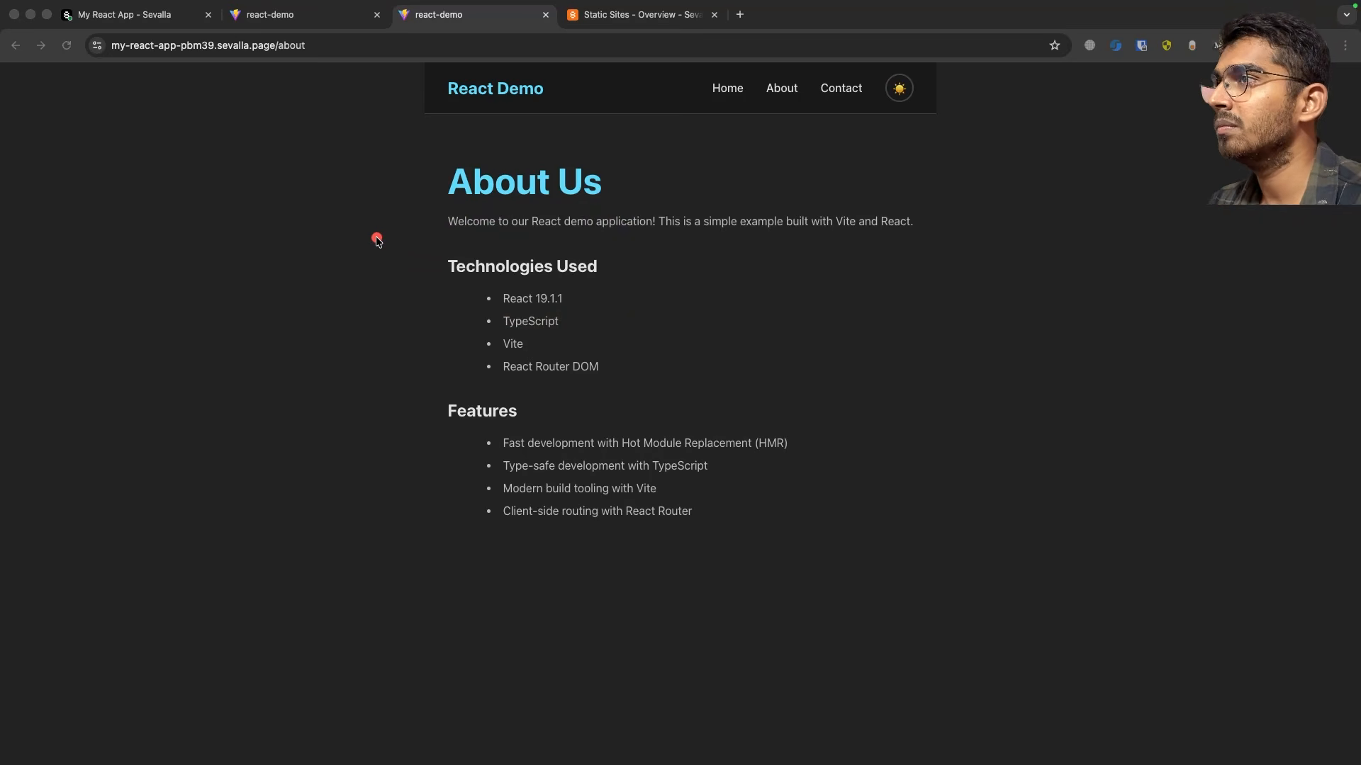
key("Escape")
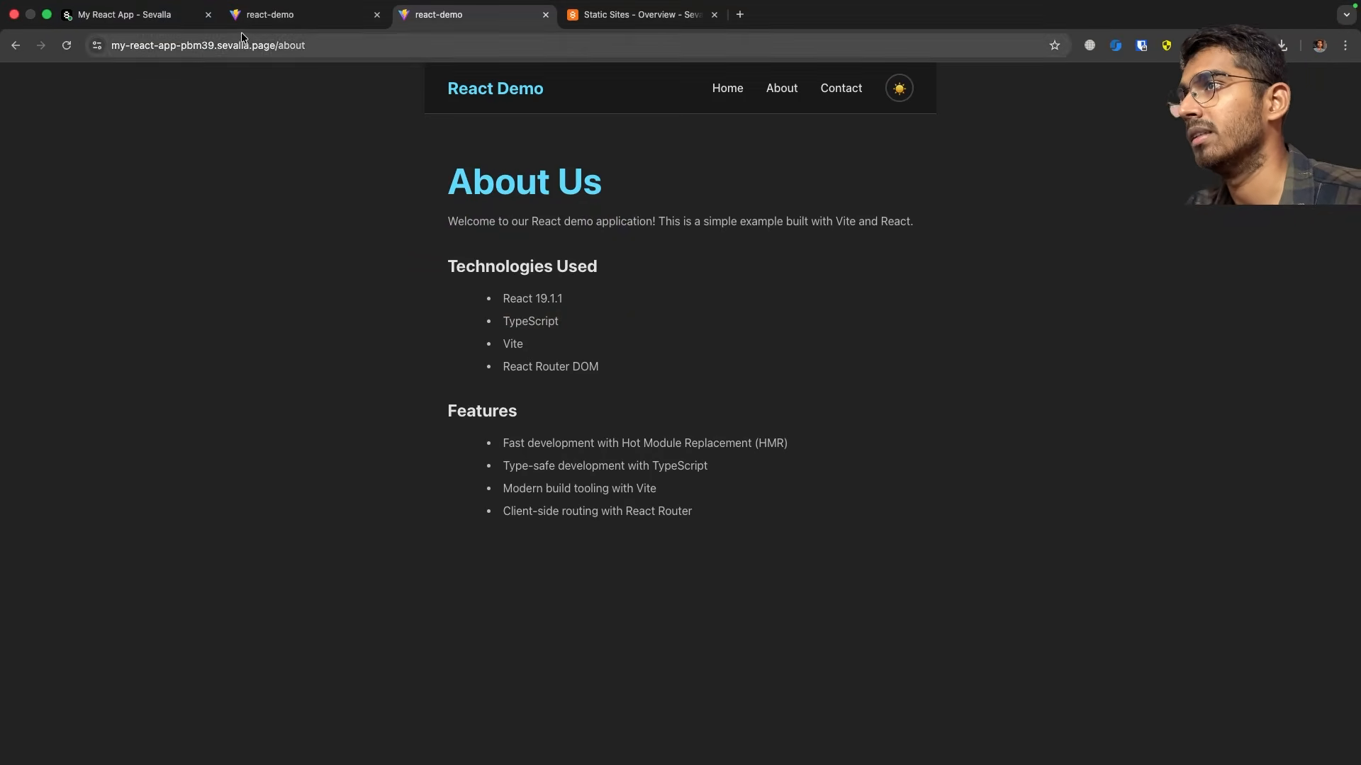
left_click(281, 20)
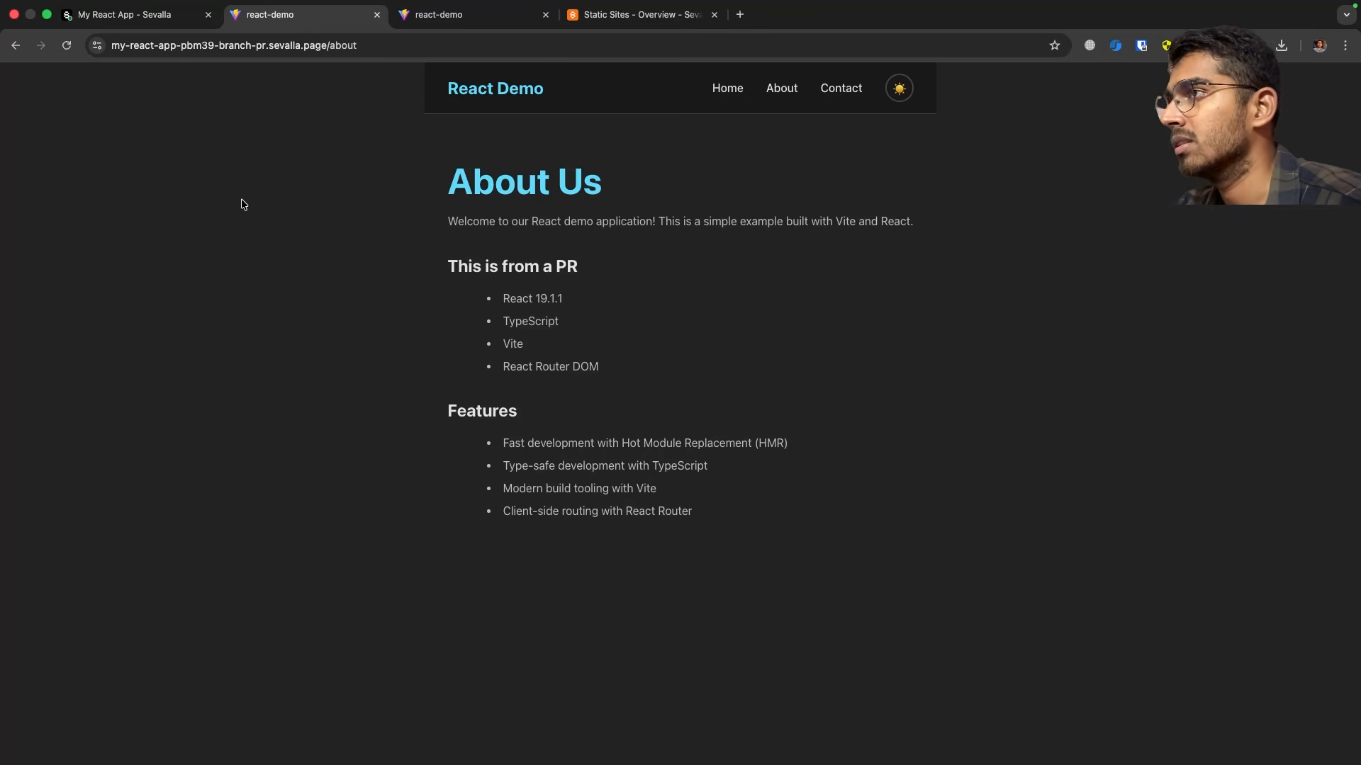
Open the react-demo repository on GitHub and create a pull request titled "update" from pr into main.
left_click(741, 16)
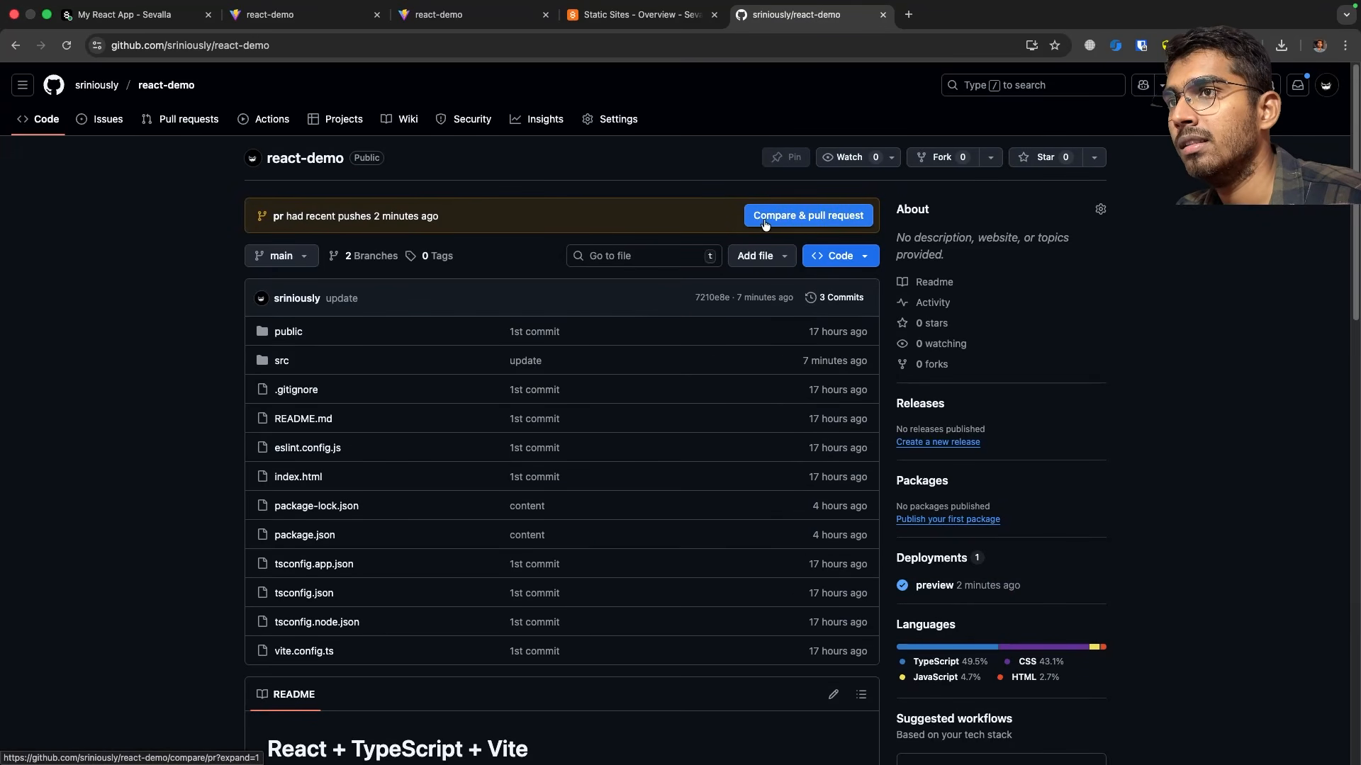
left_click(765, 224)
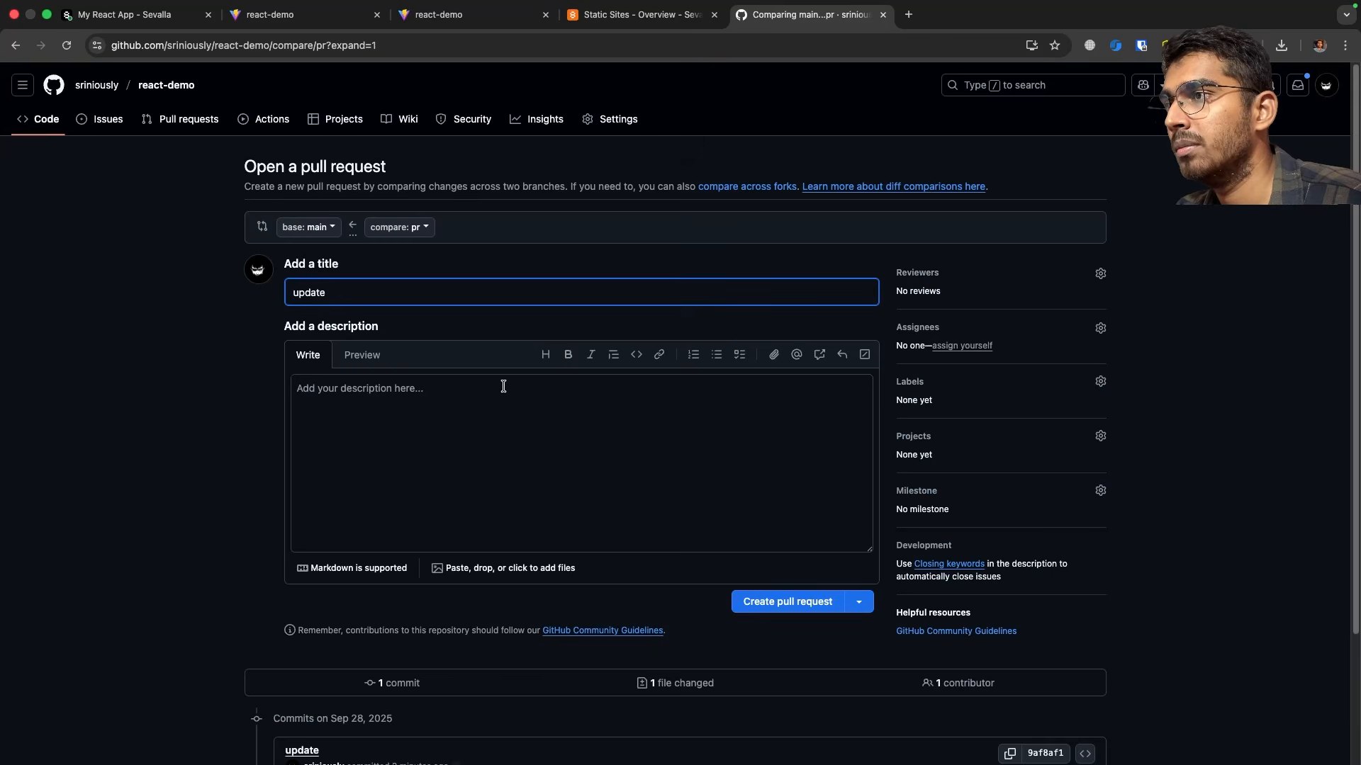
scroll(638, 425, "down", 2)
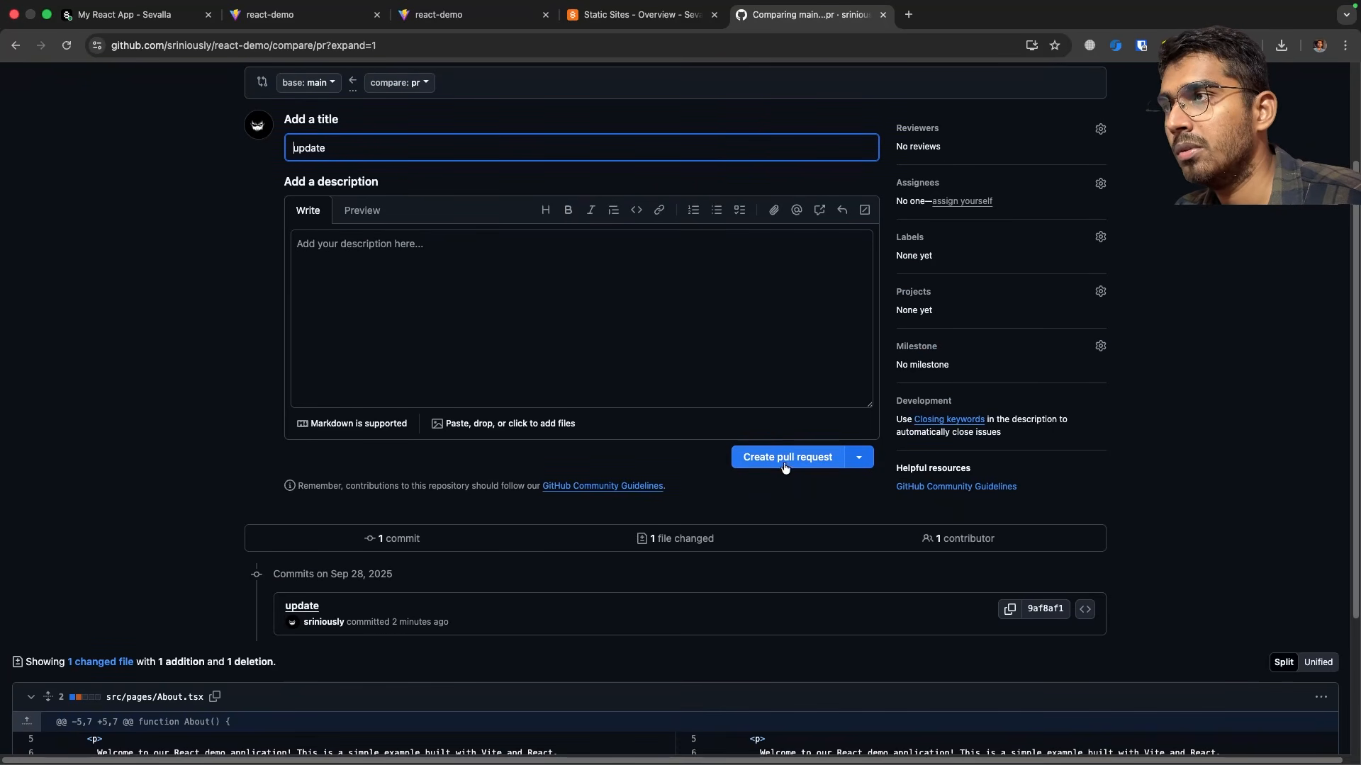
scroll(609, 400, "up", 2)
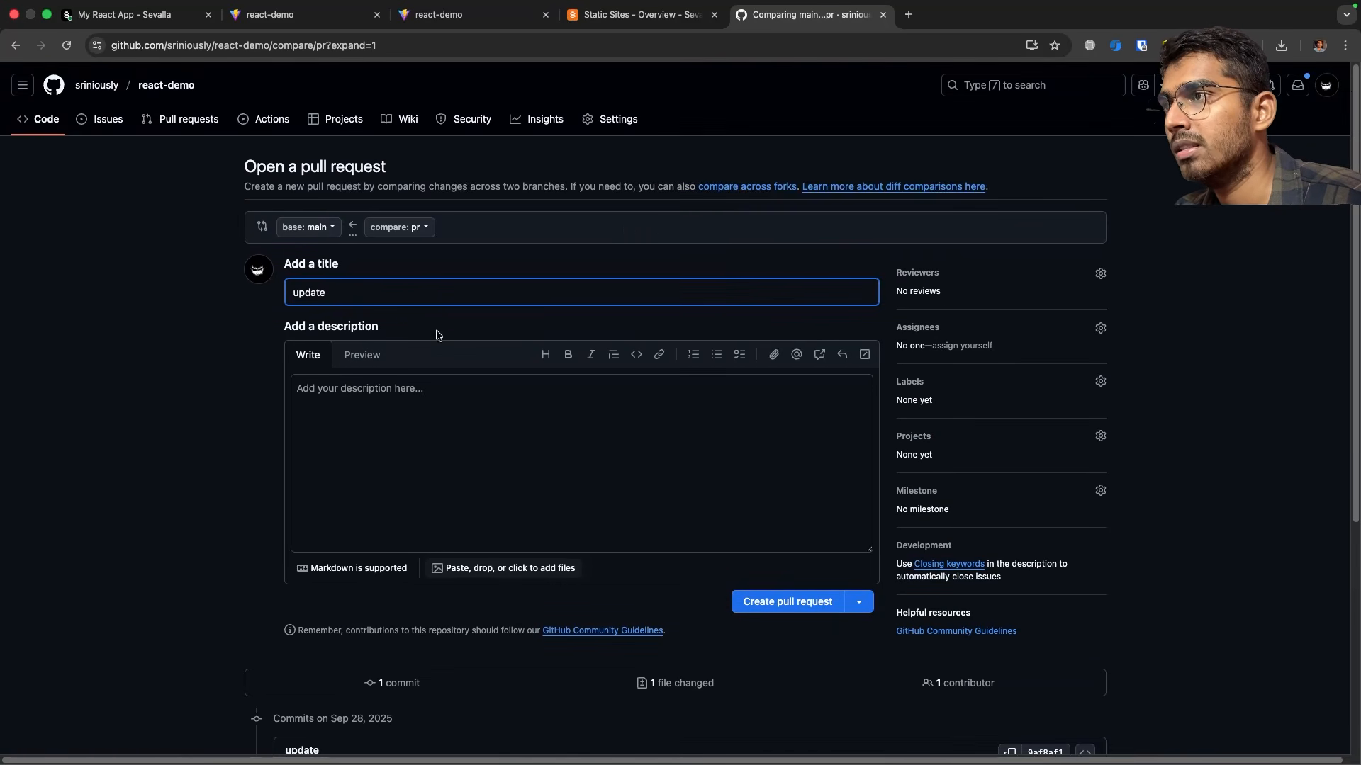
left_click(787, 602)
Merge the pull request into main with the default commit message and confirm the merge.
scroll(799, 340, "up", 3)
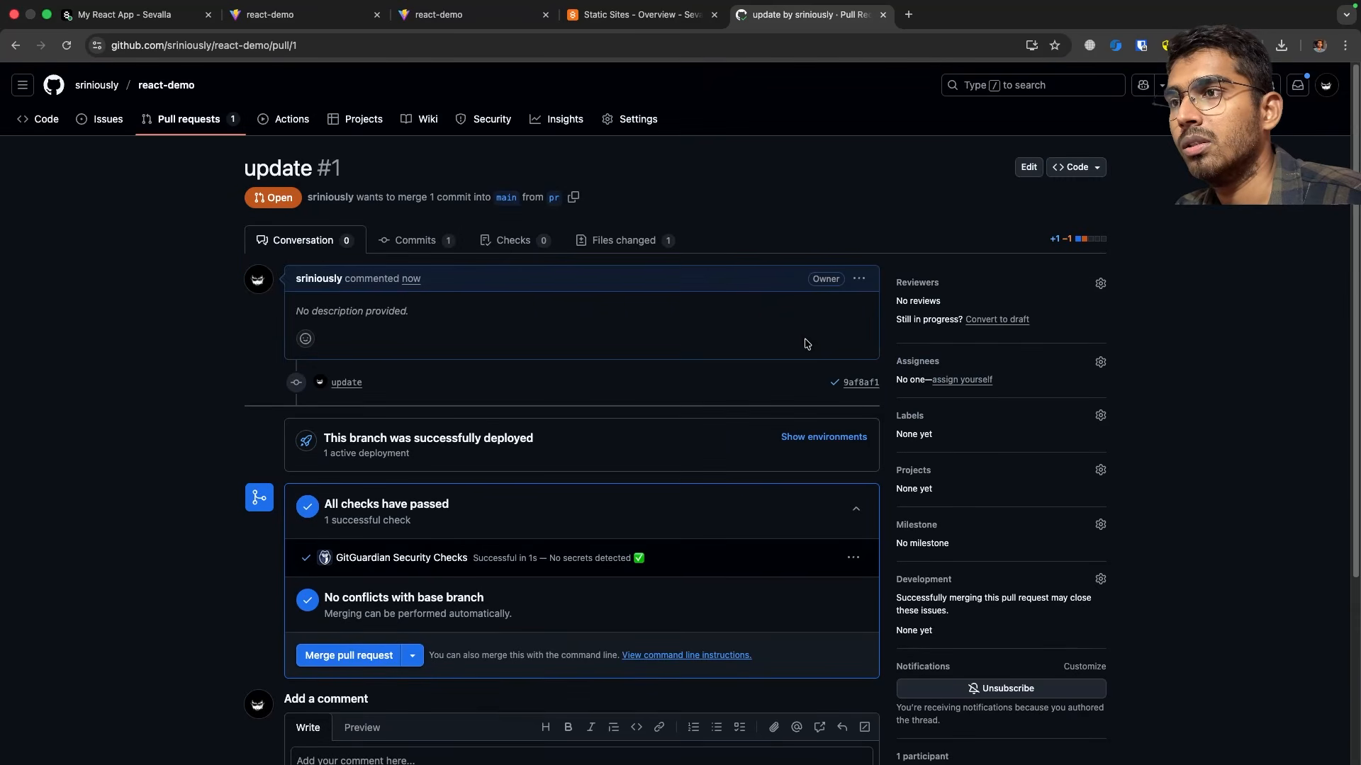
scroll(806, 344, "down", 4)
left_click(337, 403)
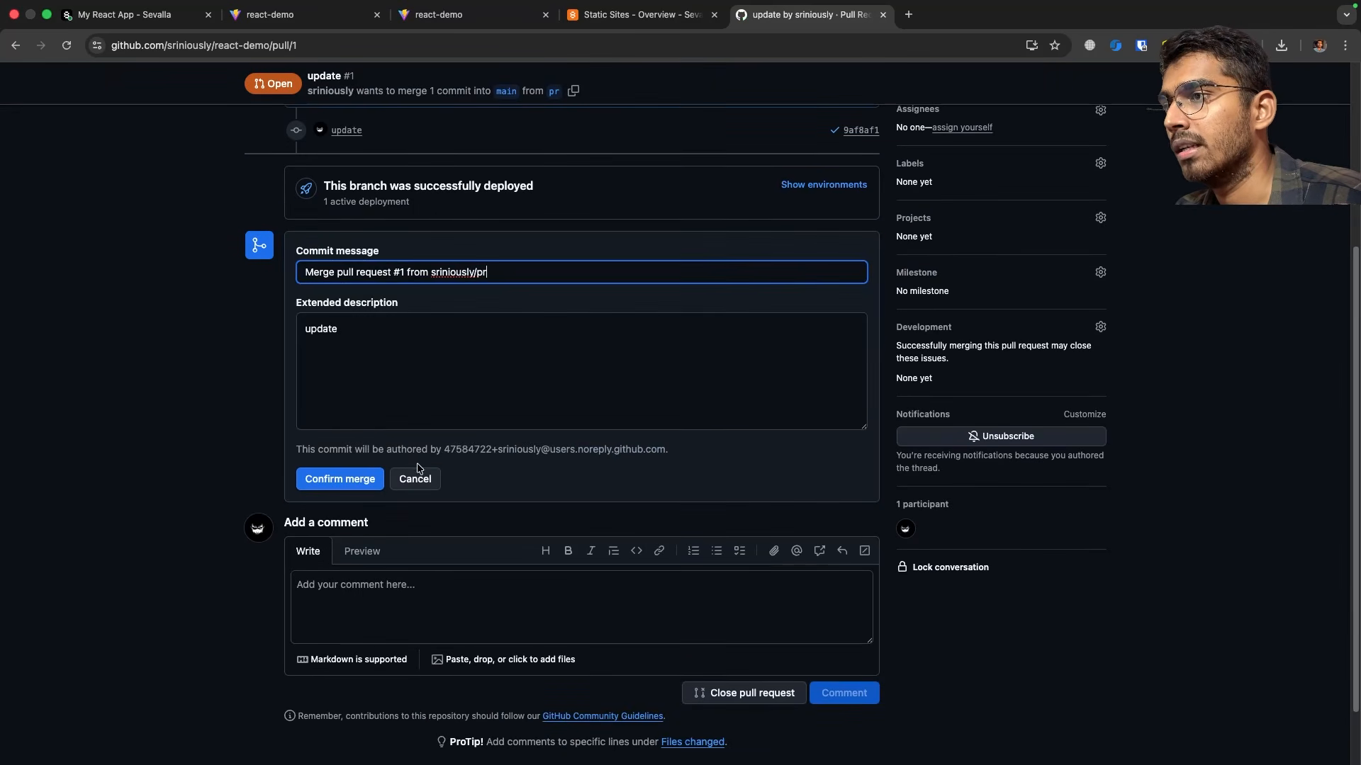
left_click(340, 479)
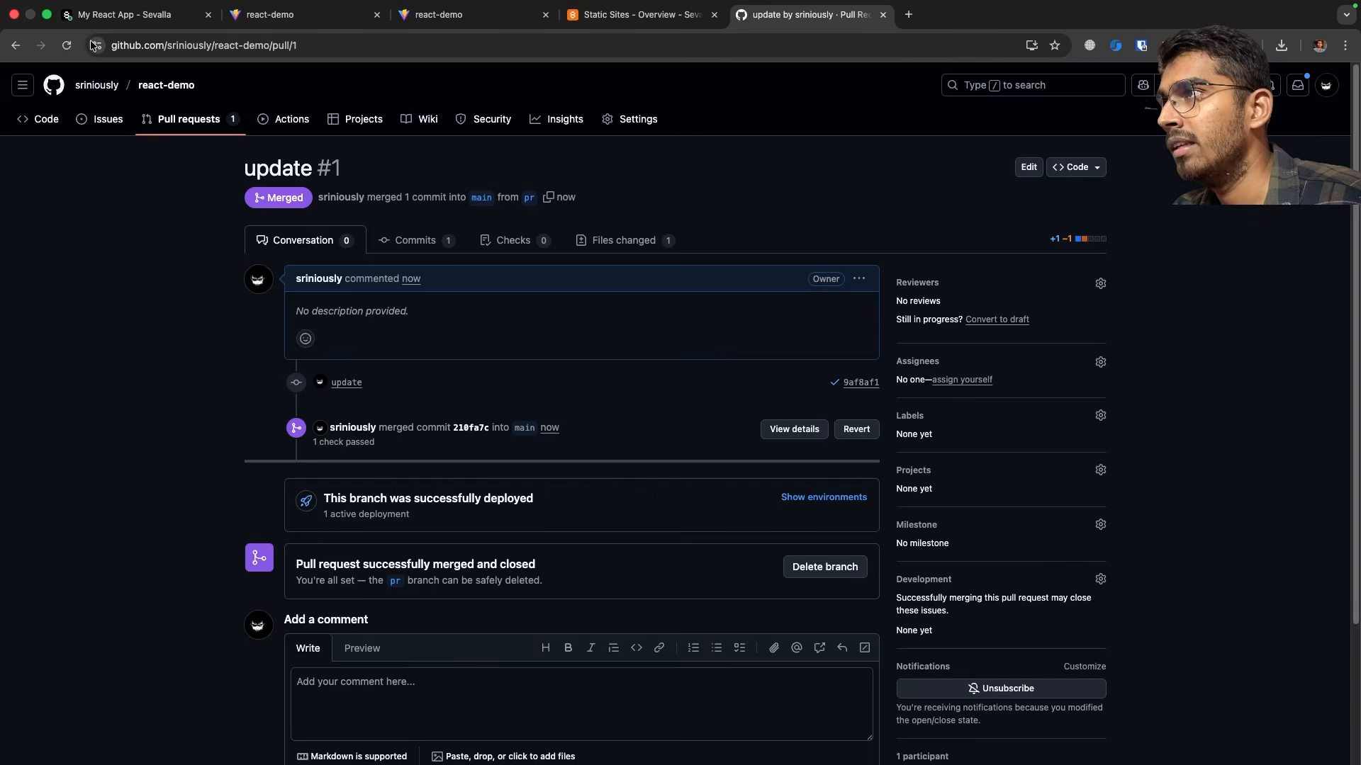
Return to My React App in Sevalla and examine the merge commit's production deployment in the deployment history.
left_click(96, 15)
left_click(241, 232)
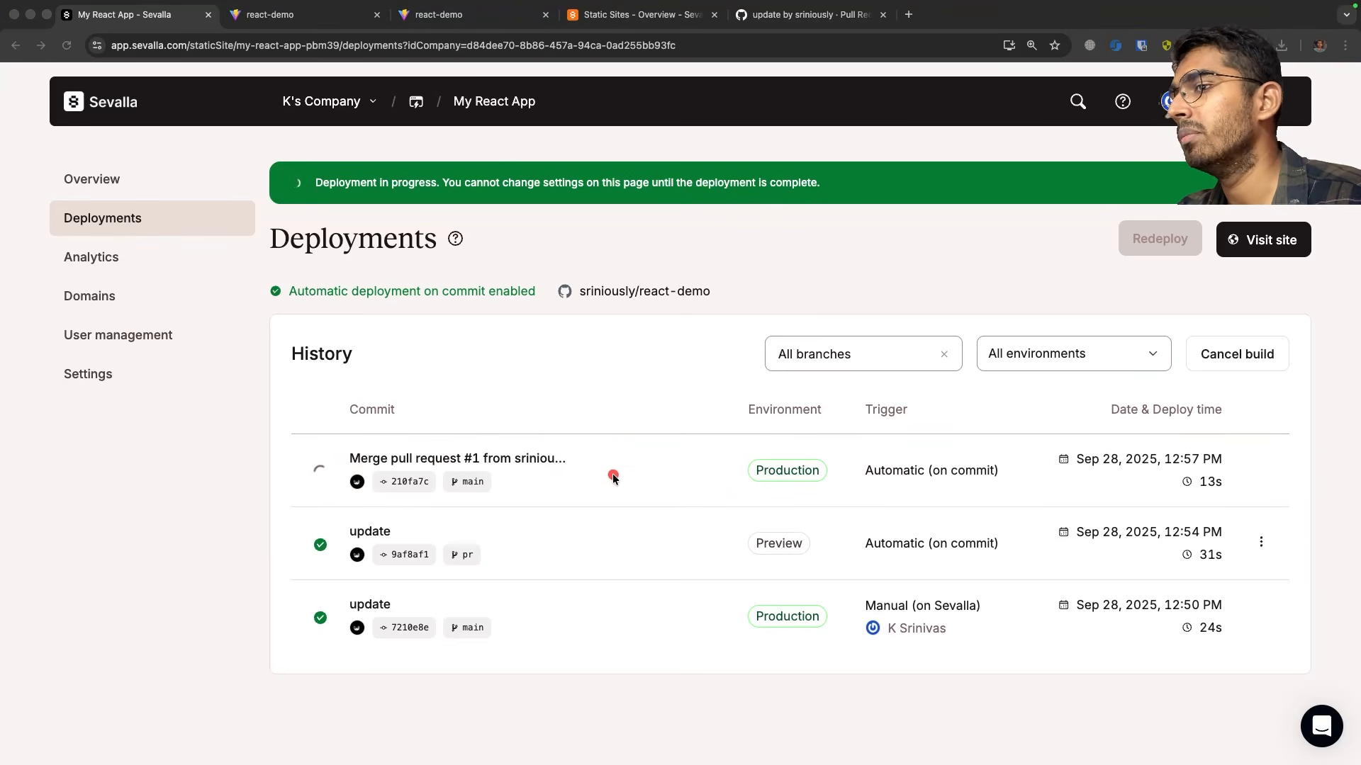
mouse_move(813, 454)
left_mouse_down()
mouse_move(721, 478)
mouse_move(662, 457)
left_mouse_up()
mouse_move(726, 524)
left_mouse_down()
mouse_move(720, 588)
mouse_move(844, 528)
mouse_move(780, 507)
left_mouse_up()
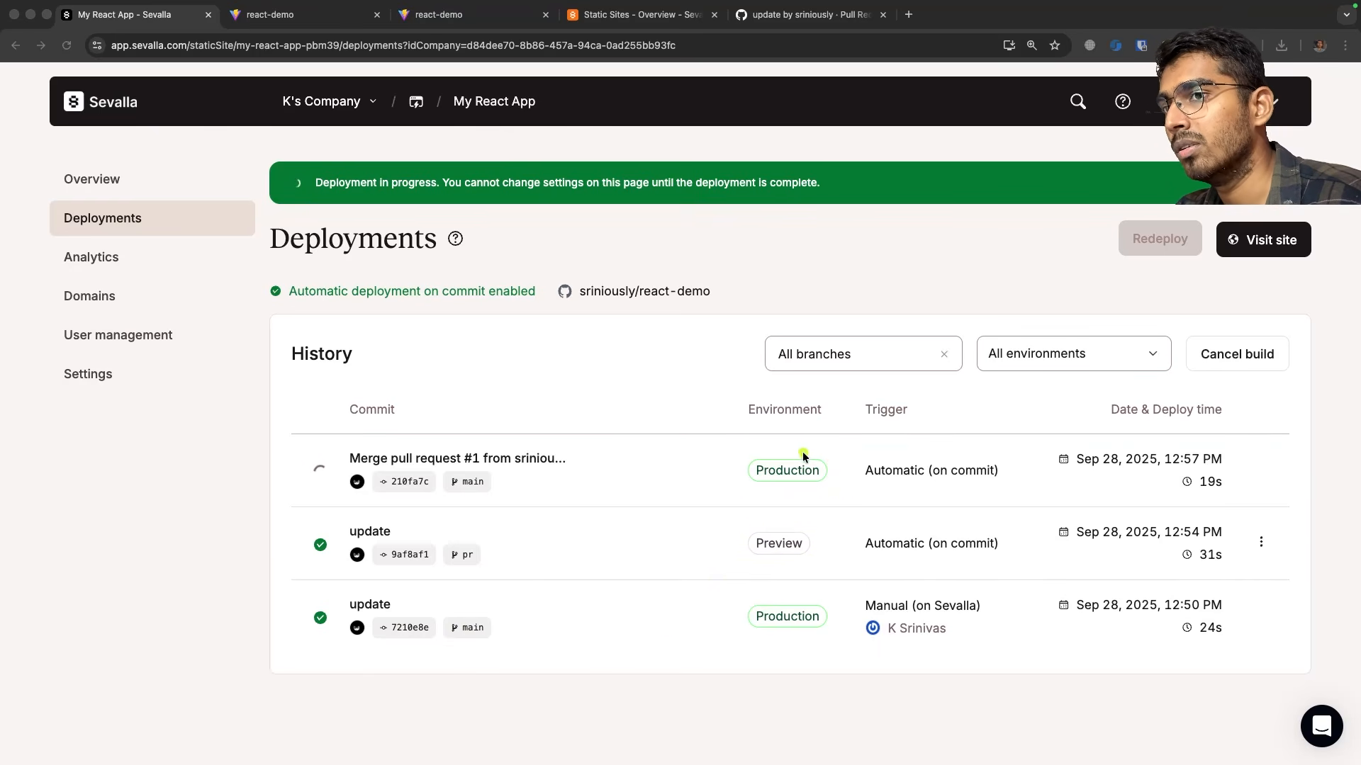
mouse_move(300, 519)
left_mouse_down()
mouse_move(567, 523)
mouse_move(476, 547)
left_mouse_up()
mouse_move(778, 427)
left_mouse_down()
mouse_move(671, 508)
mouse_move(677, 407)
left_mouse_up()
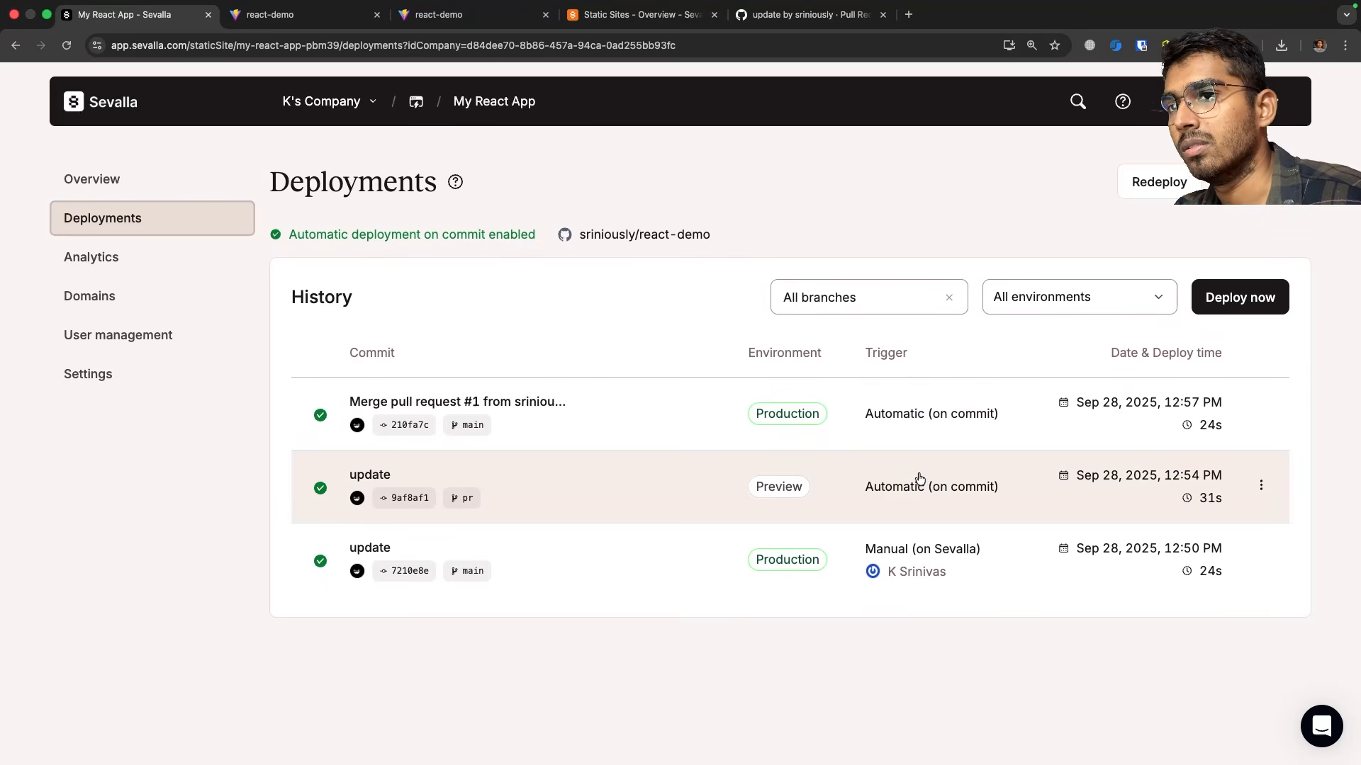
Reload the production site's About page and check the heading above the technologies list.
left_click(467, 14)
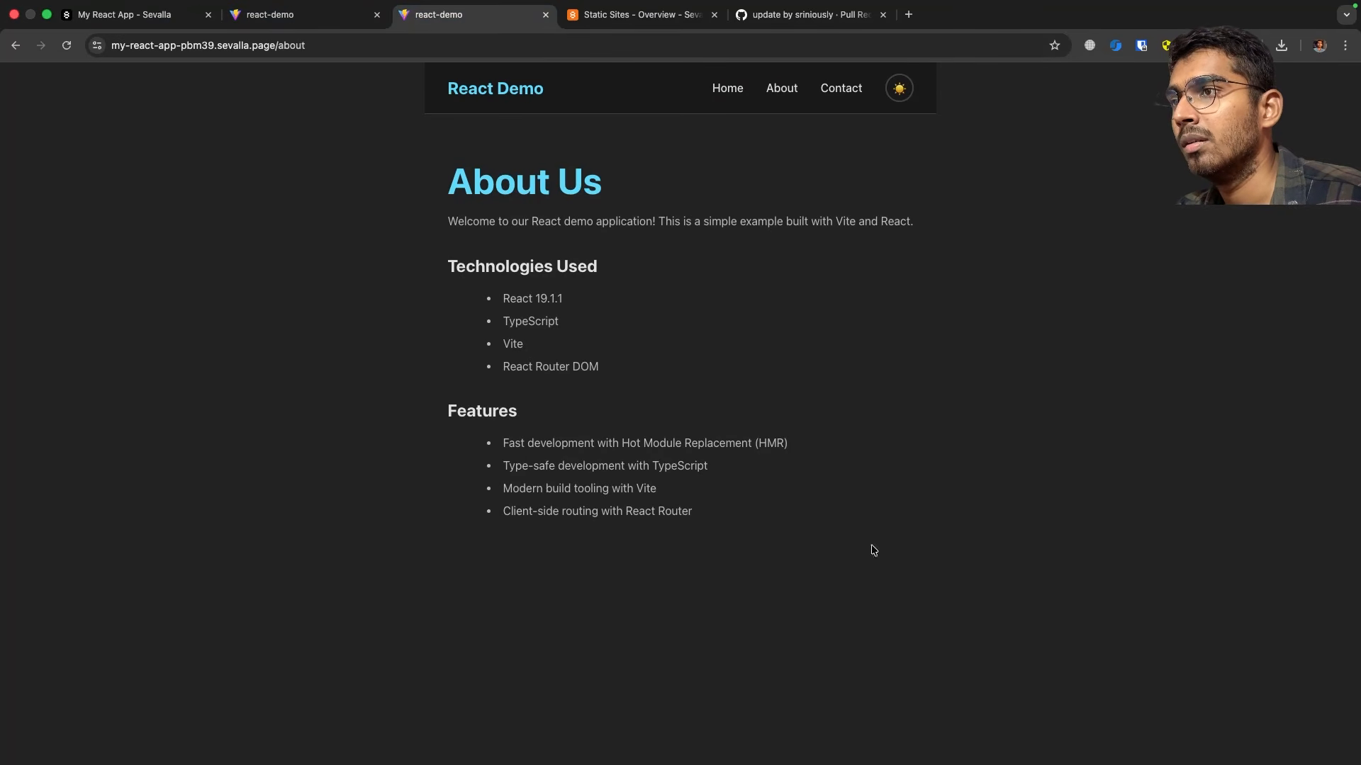
left_click(66, 48)
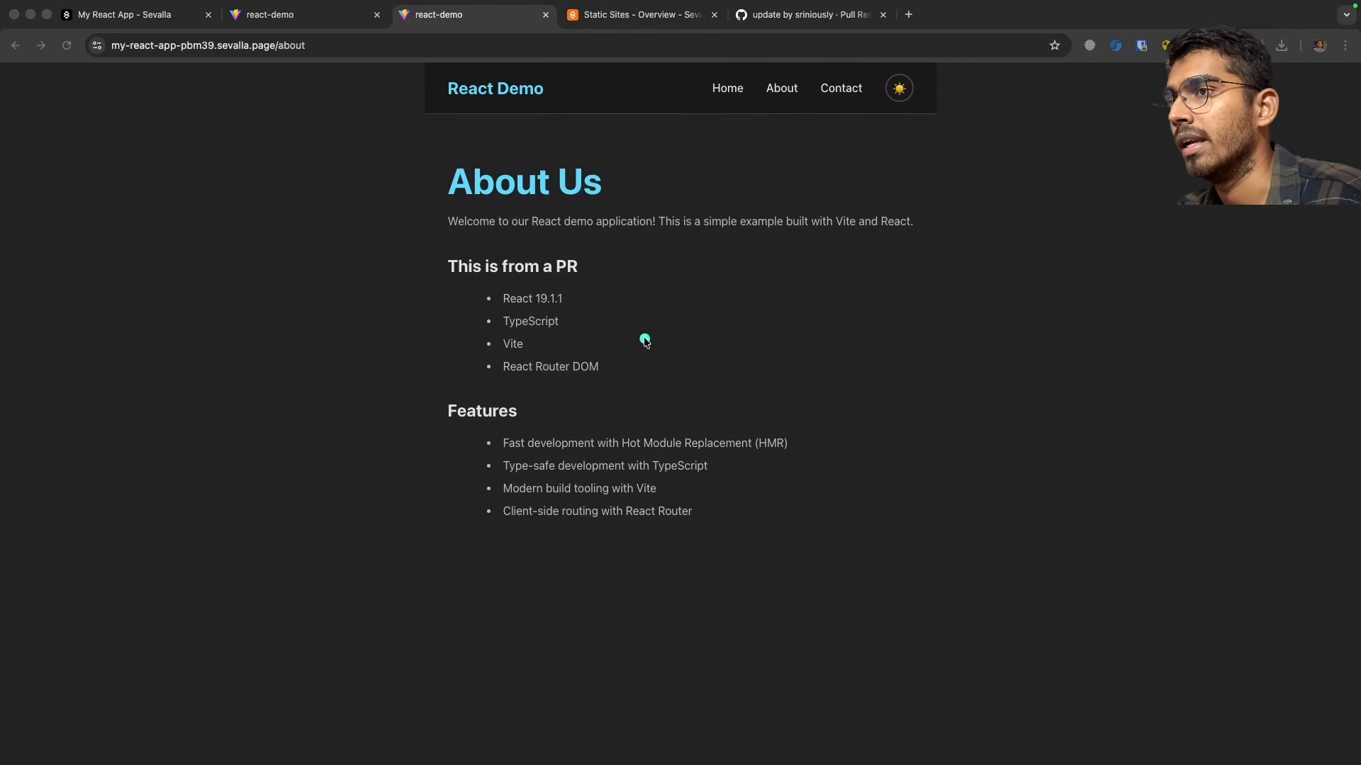
mouse_move(588, 237)
left_mouse_down()
mouse_move(460, 337)
mouse_move(624, 245)
left_mouse_up()
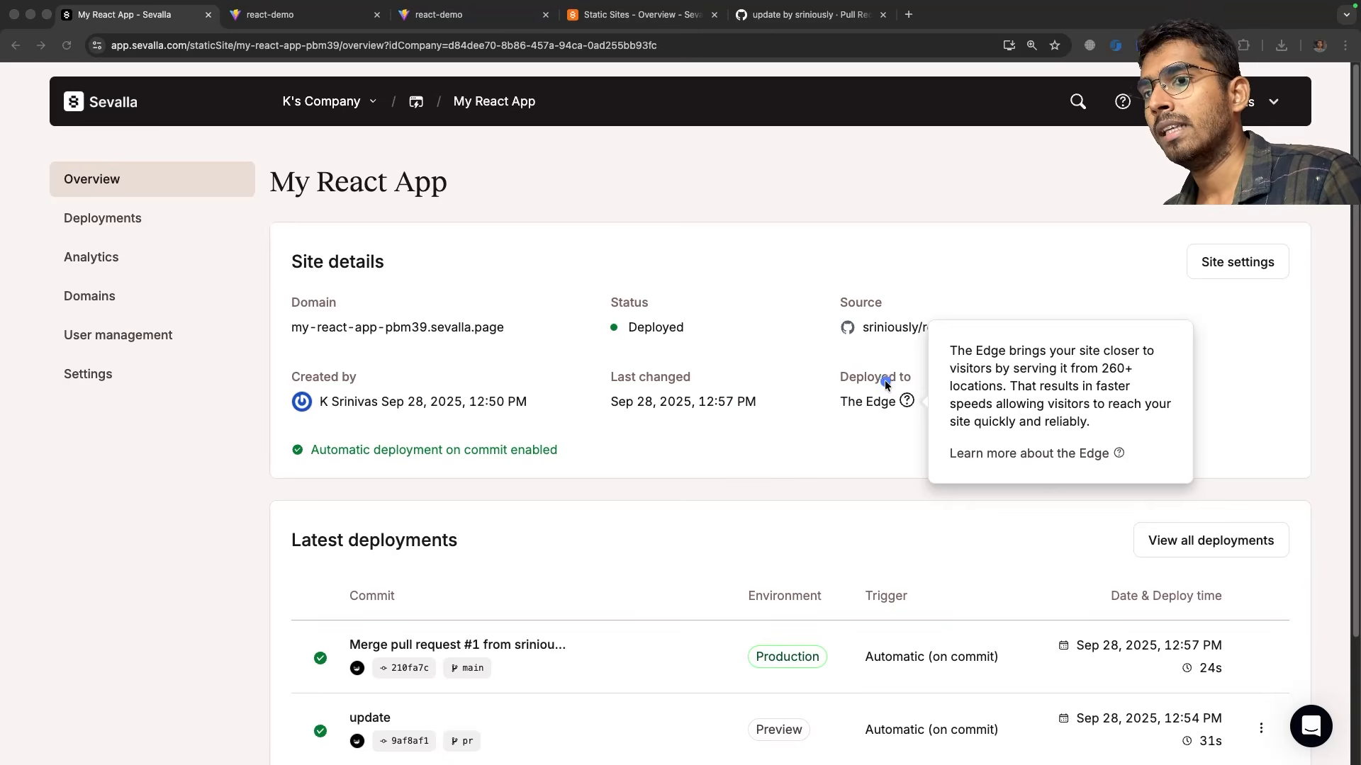
mouse_move(908, 371)
left_mouse_down()
mouse_move(910, 354)
mouse_move(818, 368)
mouse_move(736, 444)
left_mouse_up()
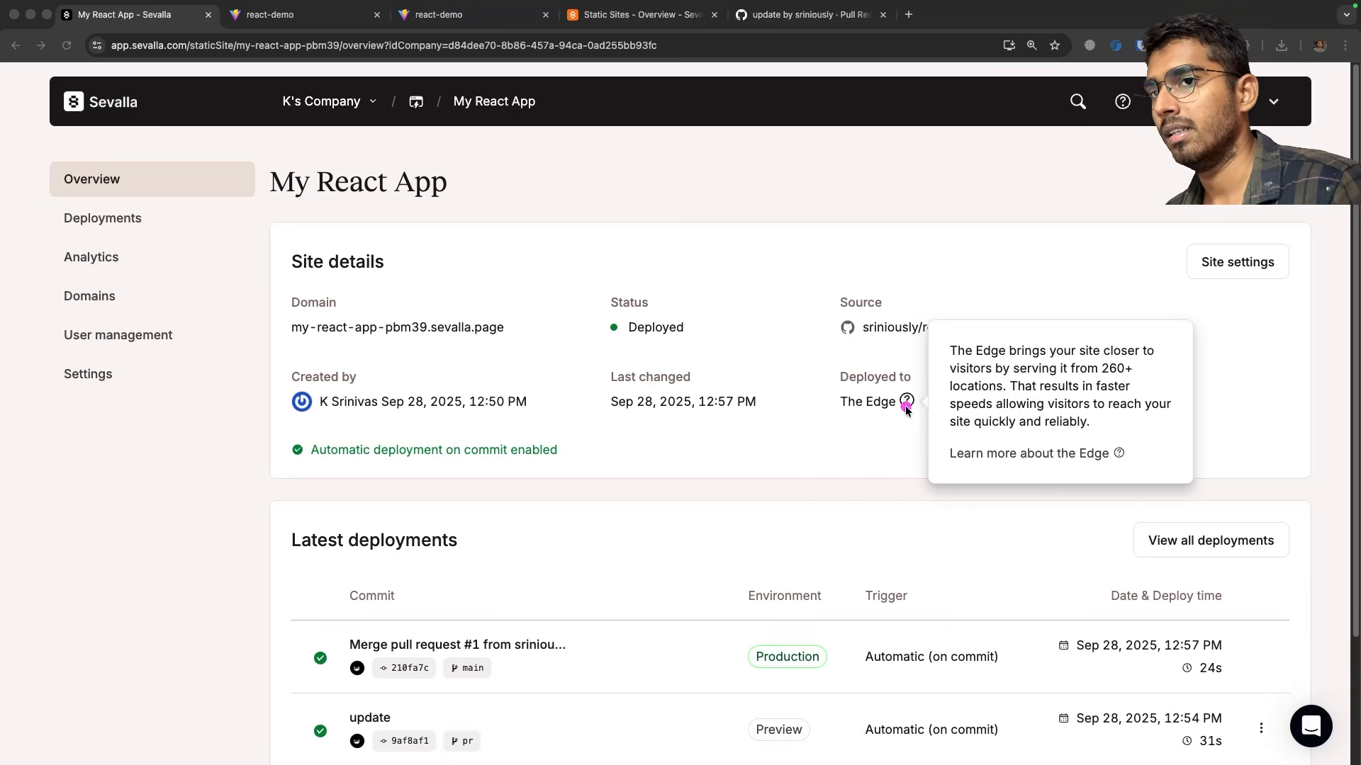
mouse_move(1123, 369)
left_mouse_down()
mouse_move(1095, 513)
mouse_move(1152, 340)
left_mouse_up()
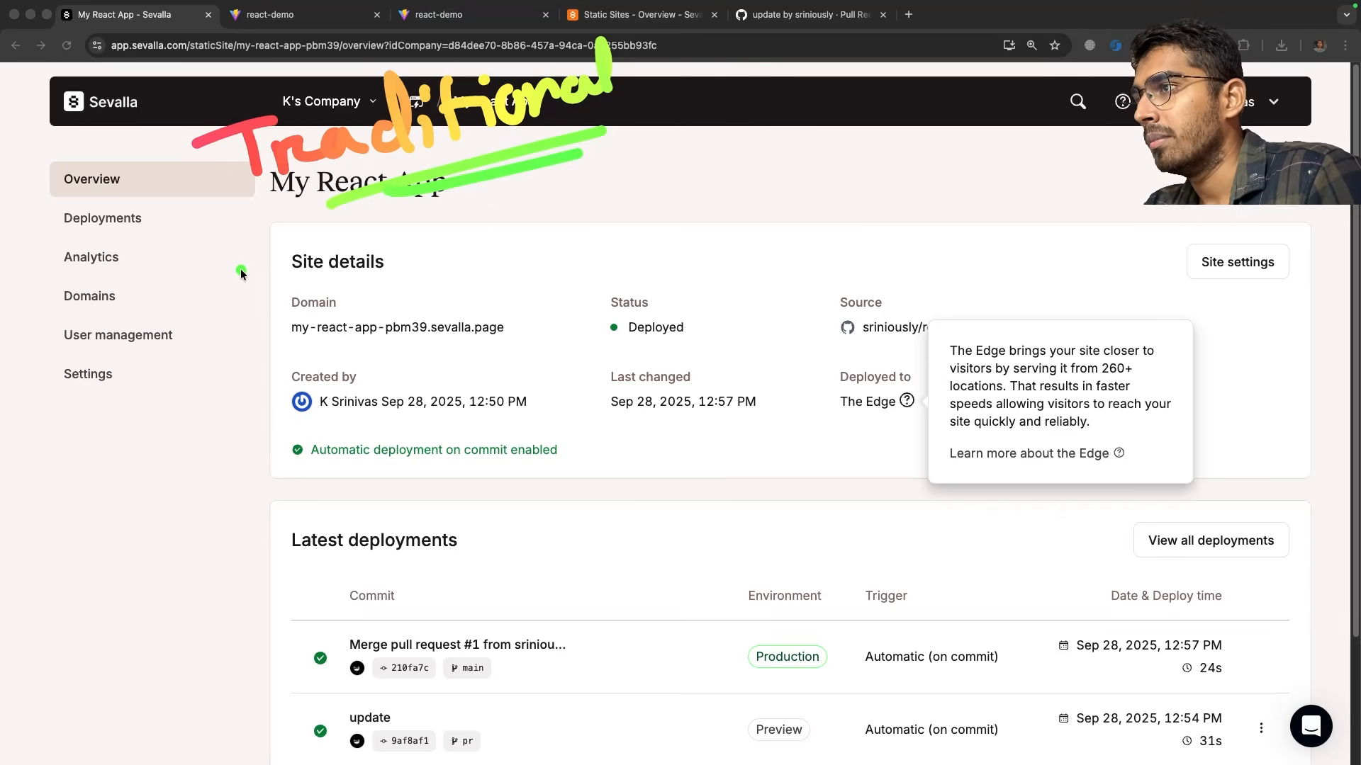
left_click_drag(242, 259, 243, 287)
left_click_drag(234, 212, 248, 207)
left_click_drag(365, 273, 451, 251)
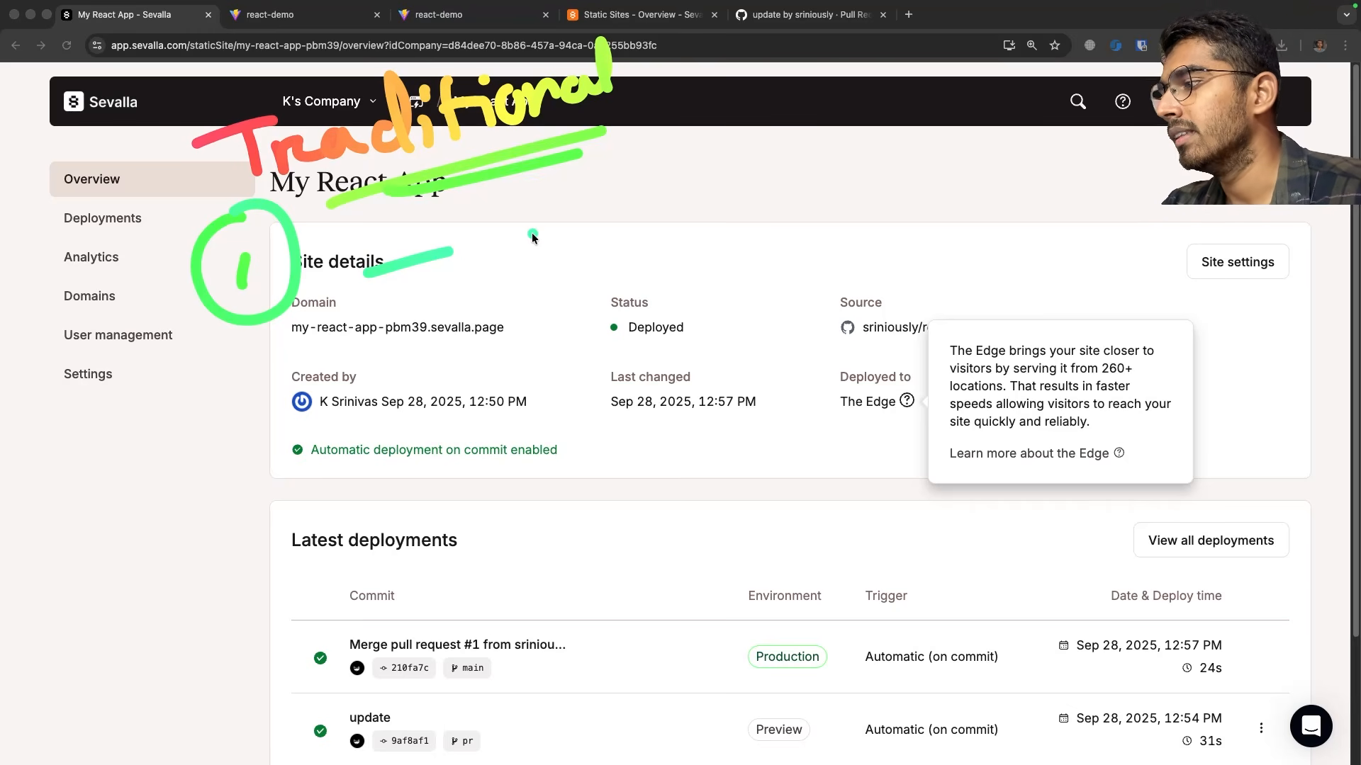
Handwrite the annotation "Single server" beside the circled 1 under the "Traditional" heading.
left_click_drag(441, 256, 487, 311)
left_click_drag(538, 175, 543, 271)
left_click_drag(557, 251, 587, 259)
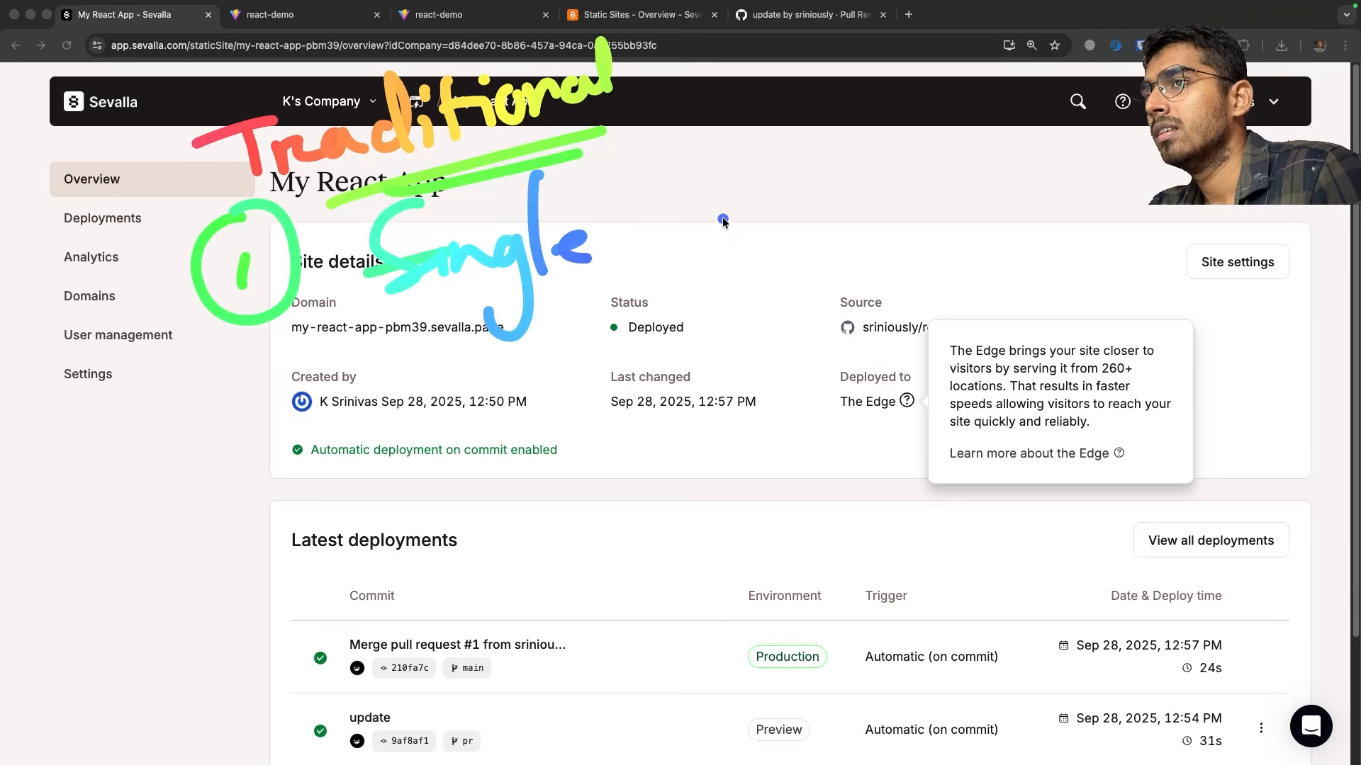
left_click_drag(644, 212, 775, 216)
left_click_drag(836, 154, 823, 204)
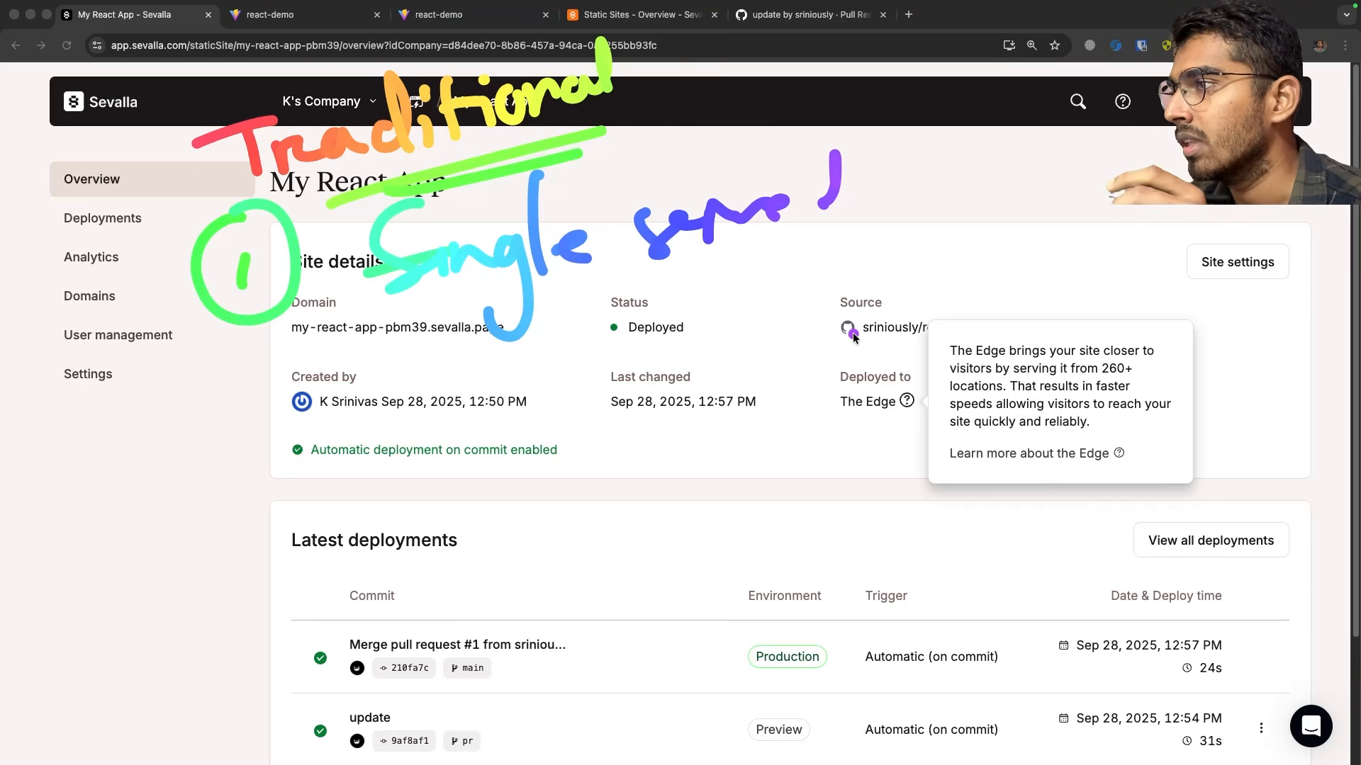
Draw a circled 2 below the first point and sketch three client boxes across the overview page.
mouse_move(244, 389)
left_mouse_down()
mouse_move(258, 386)
mouse_move(269, 425)
mouse_move(306, 434)
left_mouse_up()
left_click_drag(273, 345, 287, 342)
left_click_drag(943, 375, 941, 468)
mouse_move(927, 388)
left_mouse_down()
mouse_move(1038, 363)
mouse_move(1048, 468)
left_mouse_up()
left_click_drag(929, 459, 973, 445)
left_click_drag(1048, 573, 1065, 665)
mouse_move(1058, 590)
left_mouse_down()
mouse_move(1146, 649)
mouse_move(1041, 643)
left_mouse_up()
left_click_drag(1212, 358, 1212, 470)
Draw arrows from the three client boxes towards the single server, with a return line and a double underline beneath "Single".
left_click_drag(897, 467, 521, 323)
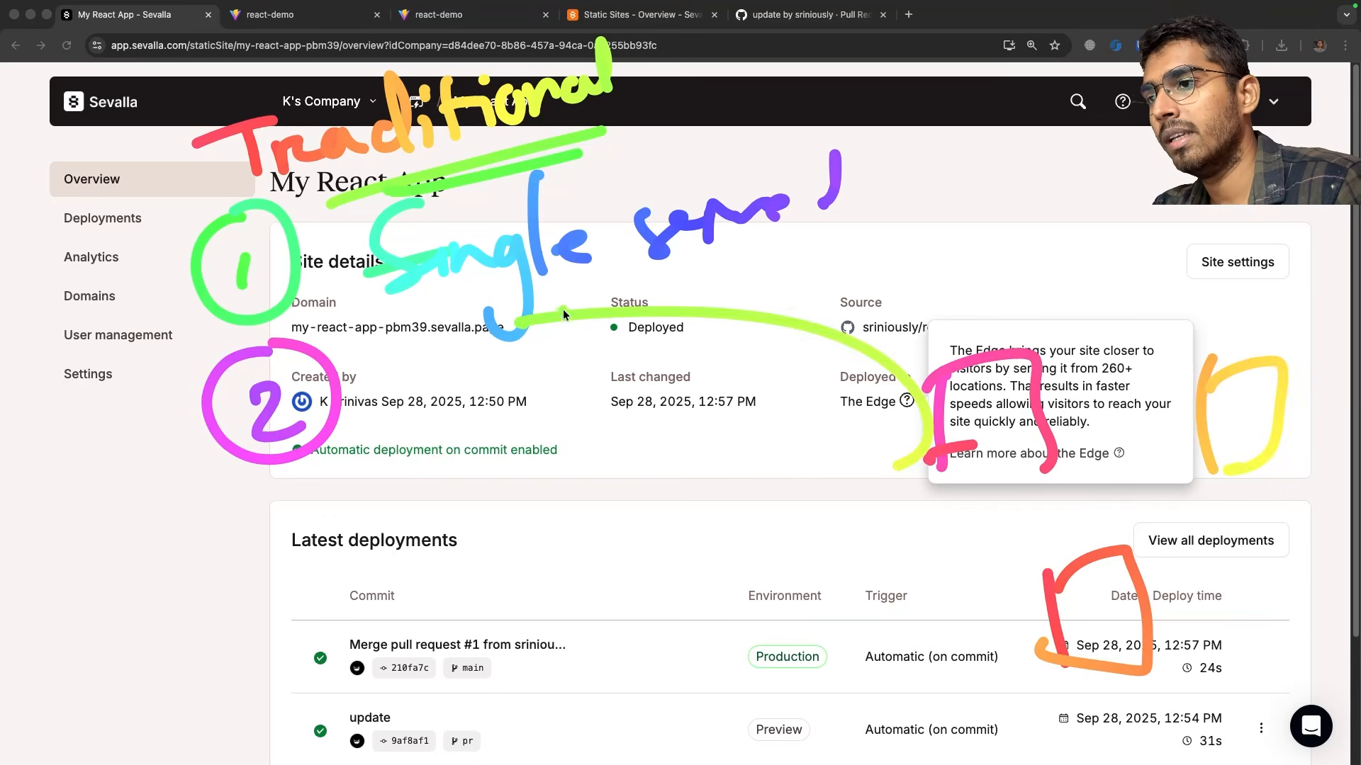
left_click_drag(585, 252, 642, 388)
left_click_drag(1026, 617, 644, 385)
left_click_drag(733, 355, 698, 431)
left_click_drag(1166, 406, 762, 299)
left_click_drag(836, 268, 762, 301)
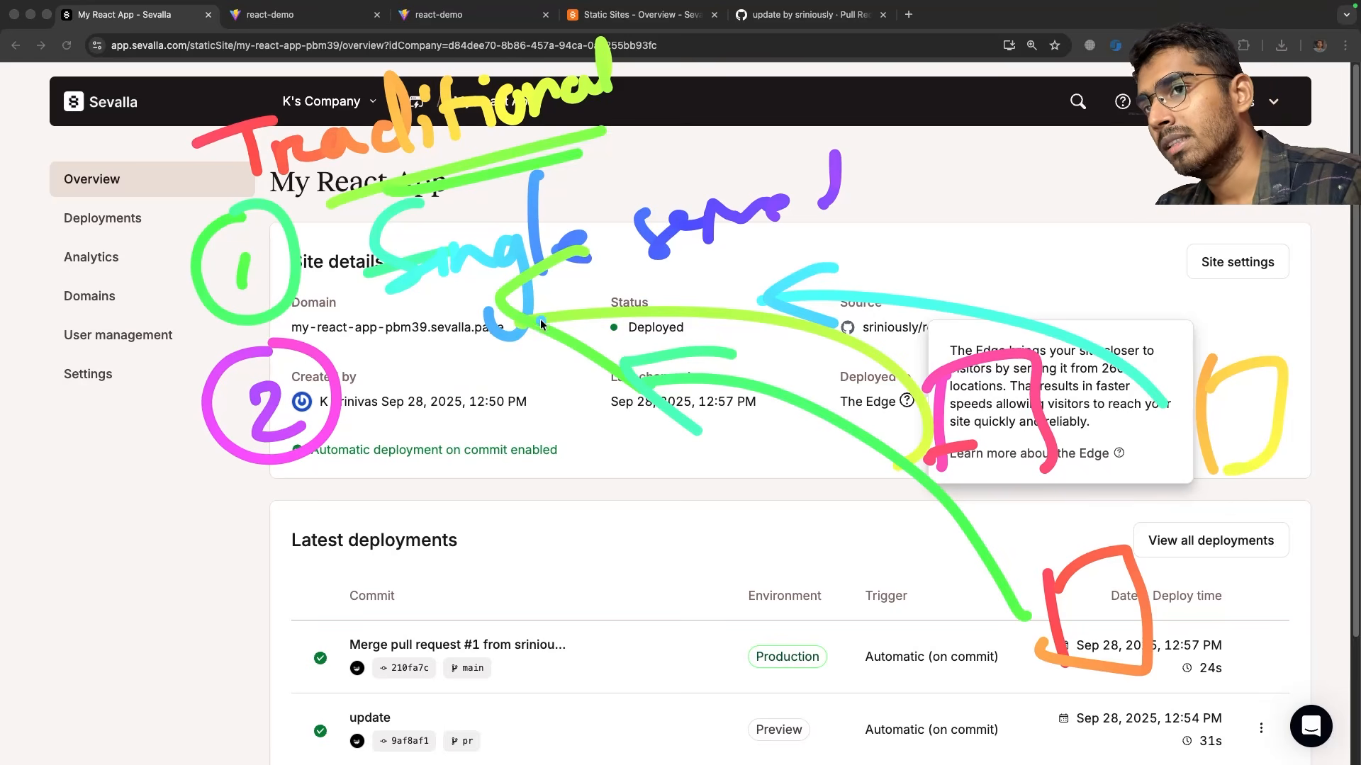
left_click_drag(540, 318, 946, 587)
left_click_drag(415, 327, 703, 273)
left_click_drag(465, 339, 666, 306)
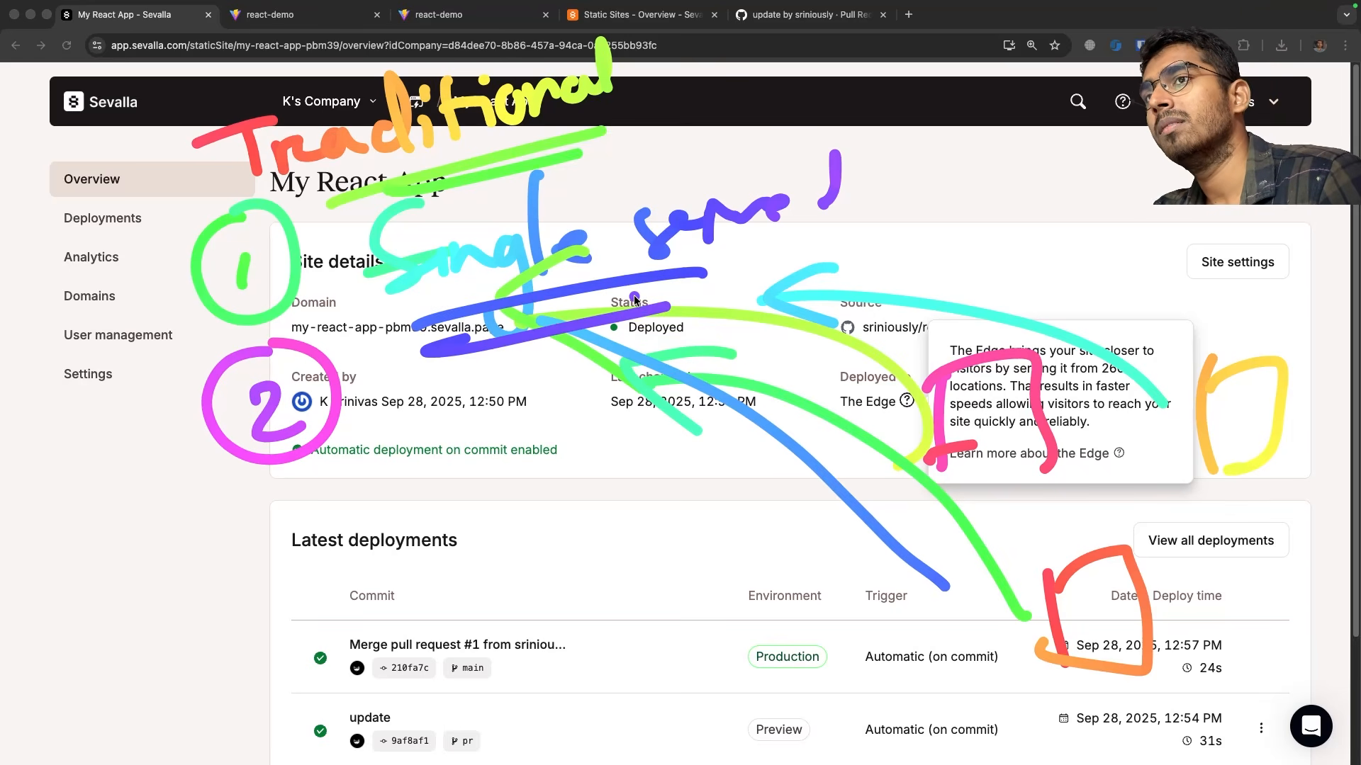
Label the server "US" and write "India" below the lower client box.
mouse_move(865, 174)
left_mouse_down()
mouse_move(863, 191)
mouse_move(906, 160)
left_mouse_up()
left_click_drag(956, 158, 927, 226)
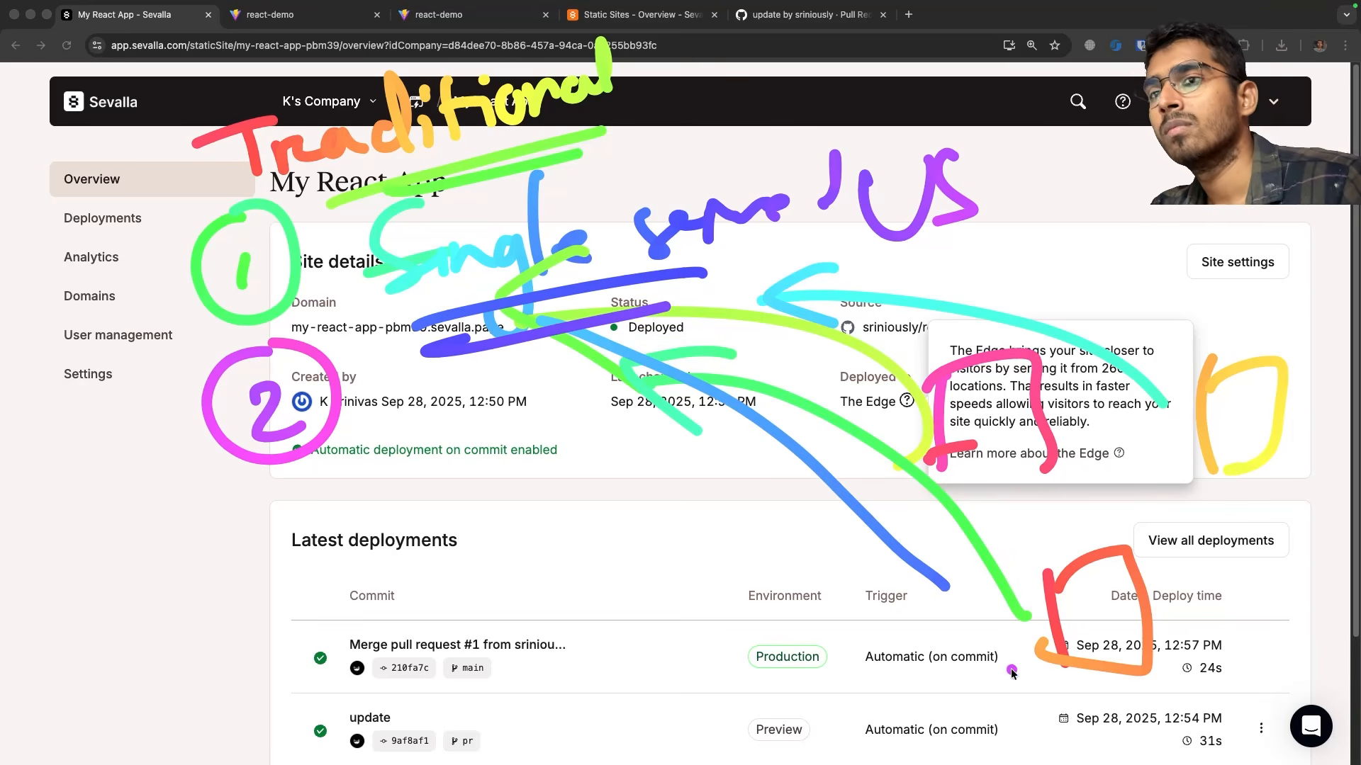
left_click_drag(985, 700, 965, 762)
left_click_drag(949, 691, 1003, 684)
left_click_drag(1010, 722, 1067, 723)
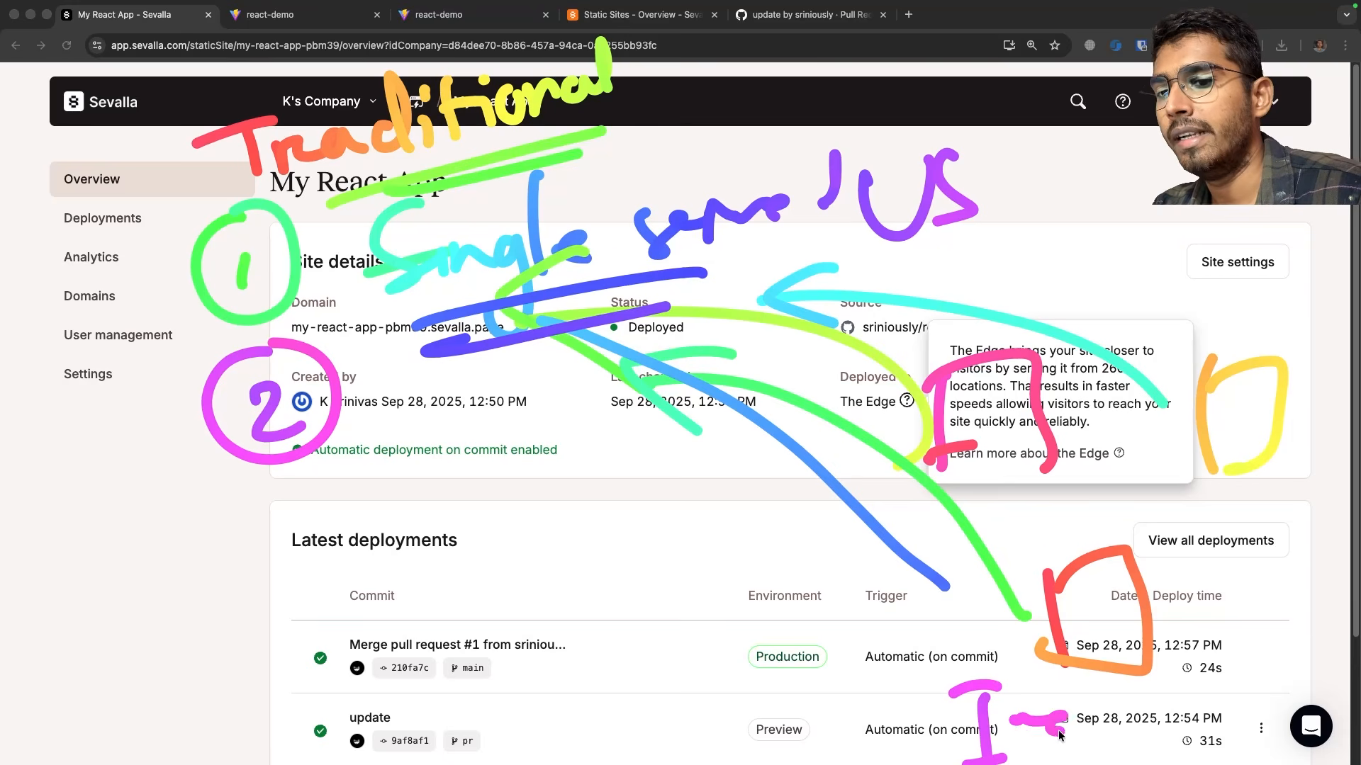
left_click_drag(1070, 675, 1130, 737)
left_click_drag(1143, 705, 1169, 698)
Draw response lines from the server towards the client boxes, and sketch a fourth box above Latest deployments with lines to the server.
left_click_drag(556, 284, 946, 585)
left_click_drag(709, 216, 1003, 601)
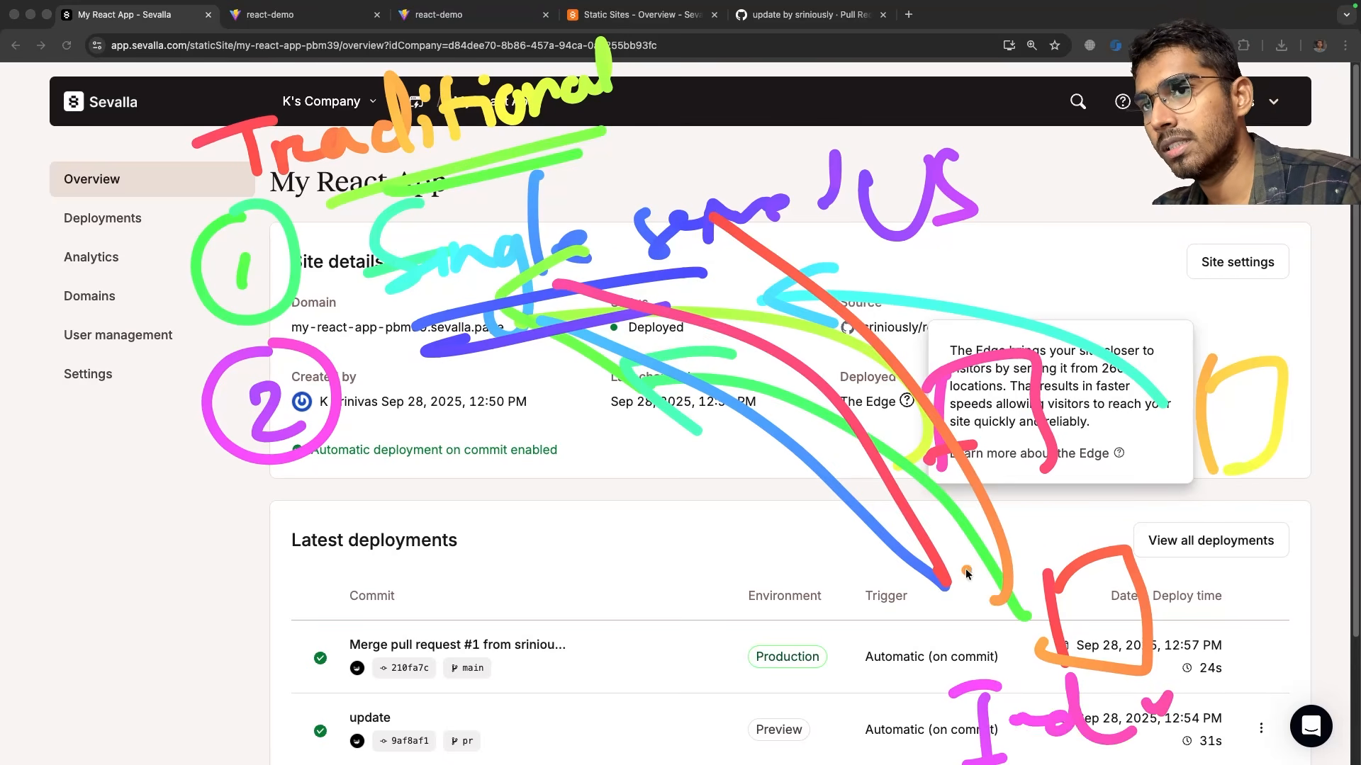
left_click_drag(833, 226, 1024, 461)
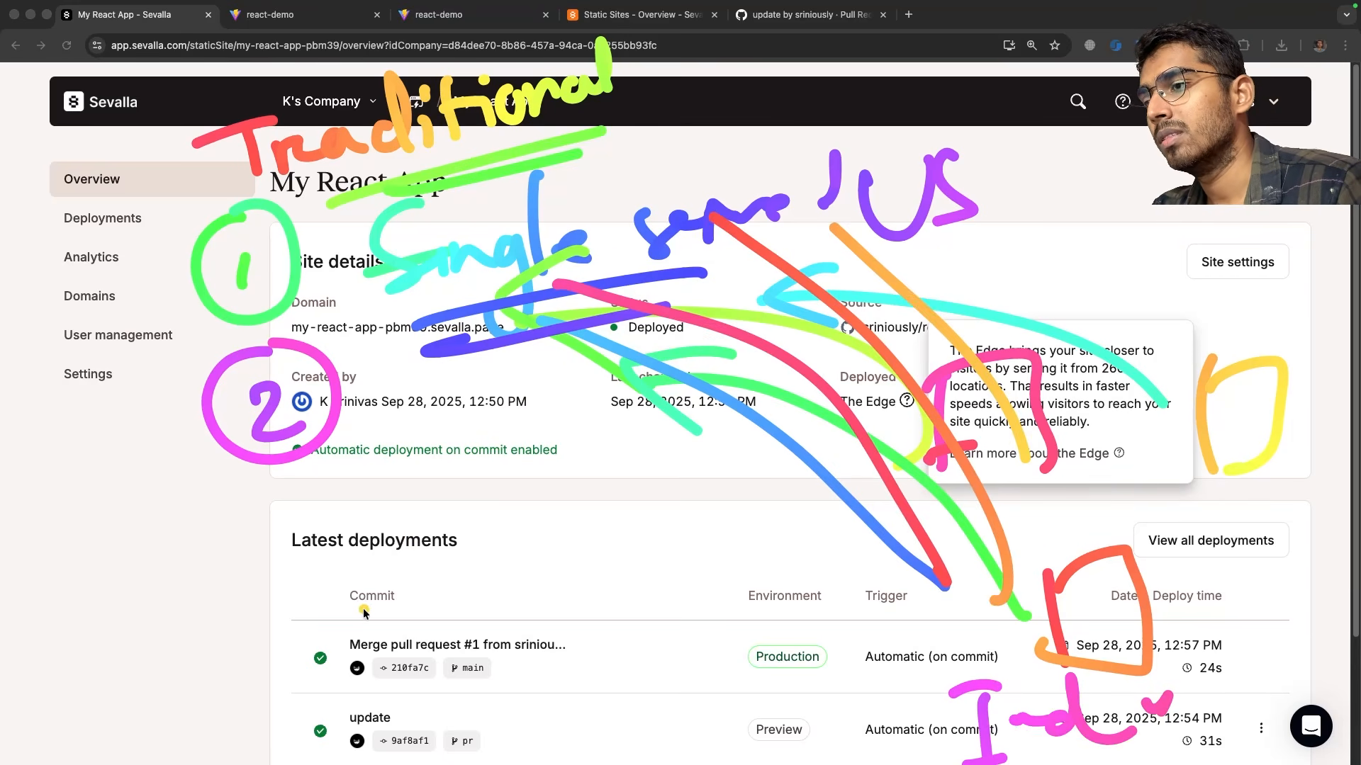
left_click_drag(356, 472, 344, 552)
left_click_drag(337, 500, 325, 558)
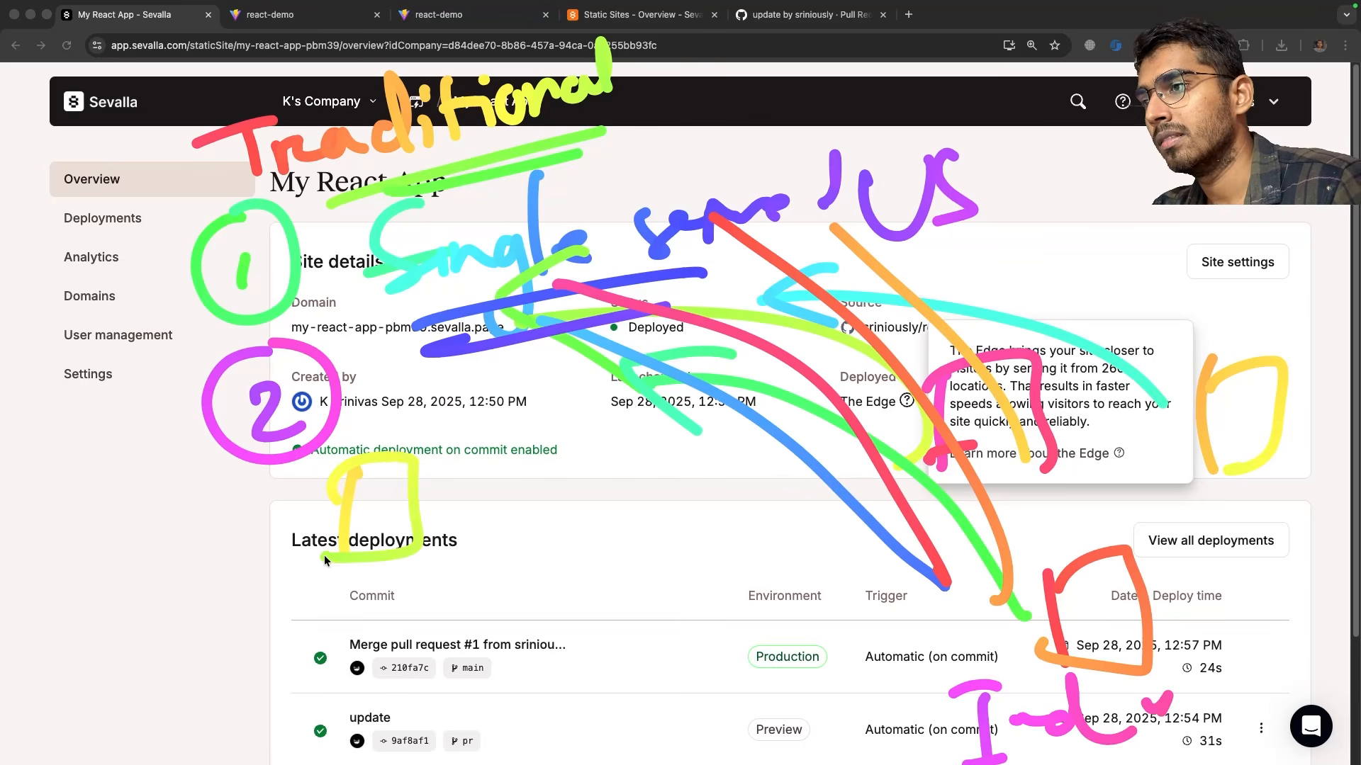
left_click(359, 501)
left_click(380, 501)
left_click_drag(411, 444, 611, 335)
left_click_drag(440, 450, 609, 356)
left_click_drag(471, 482, 616, 393)
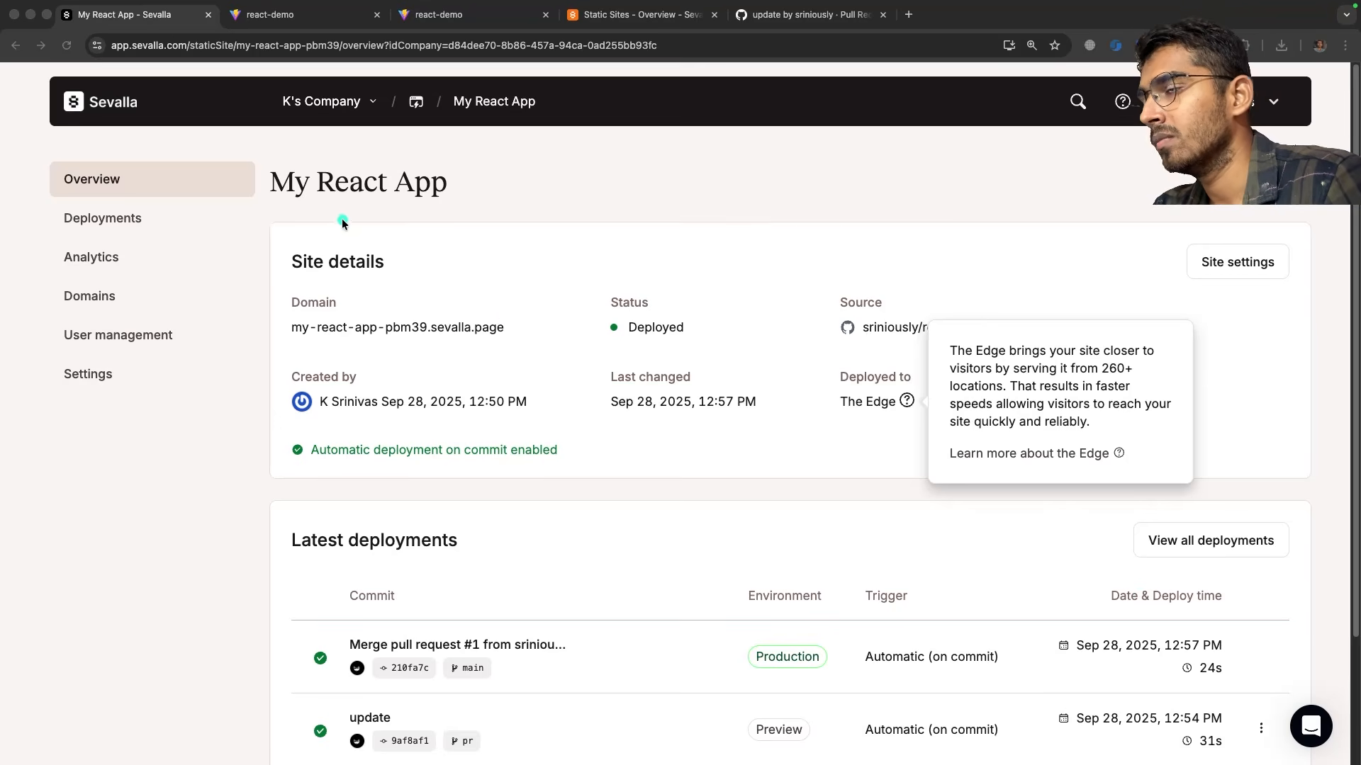
On the cleared overview page, draw a circled 1 and handwrite "260+" beside it, followed by a dash and a dot.
left_click_drag(299, 215, 298, 249)
left_click_drag(253, 186, 264, 183)
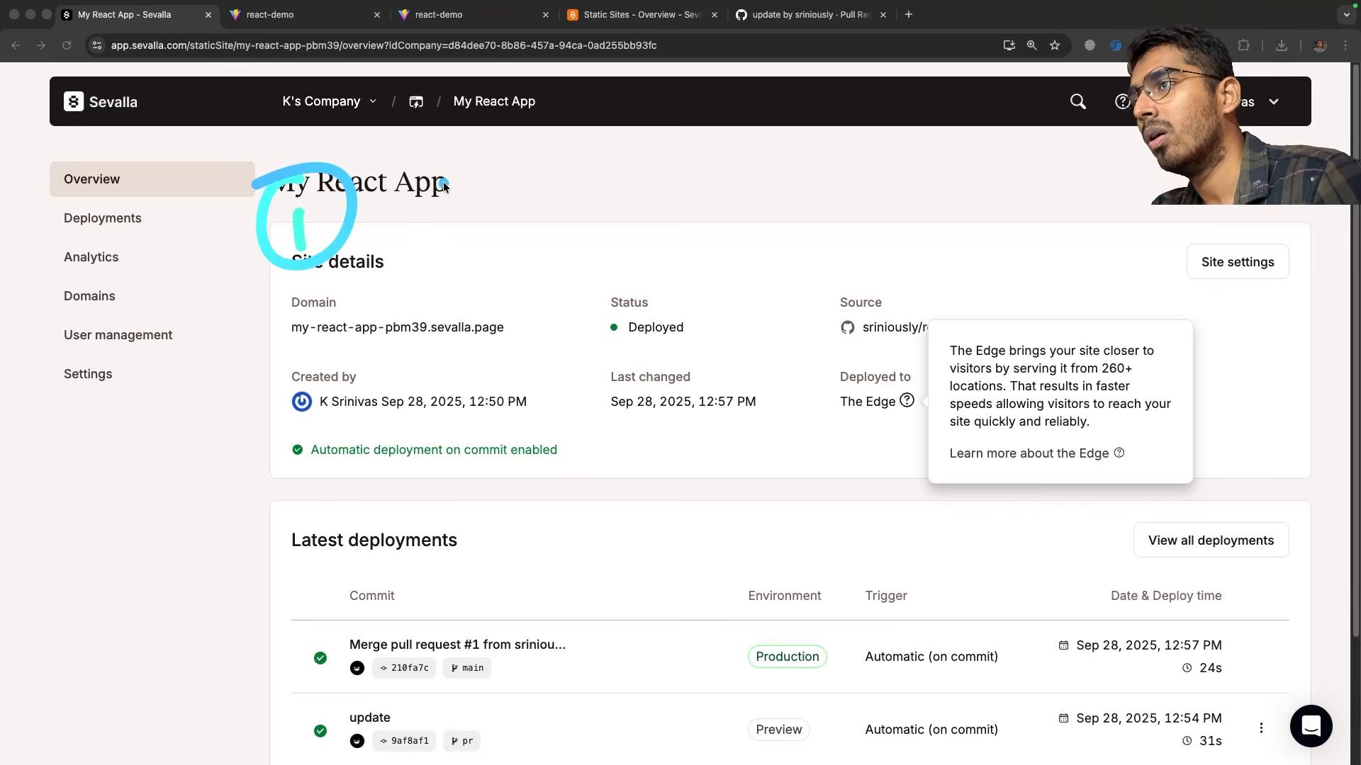
left_click_drag(416, 167, 495, 205)
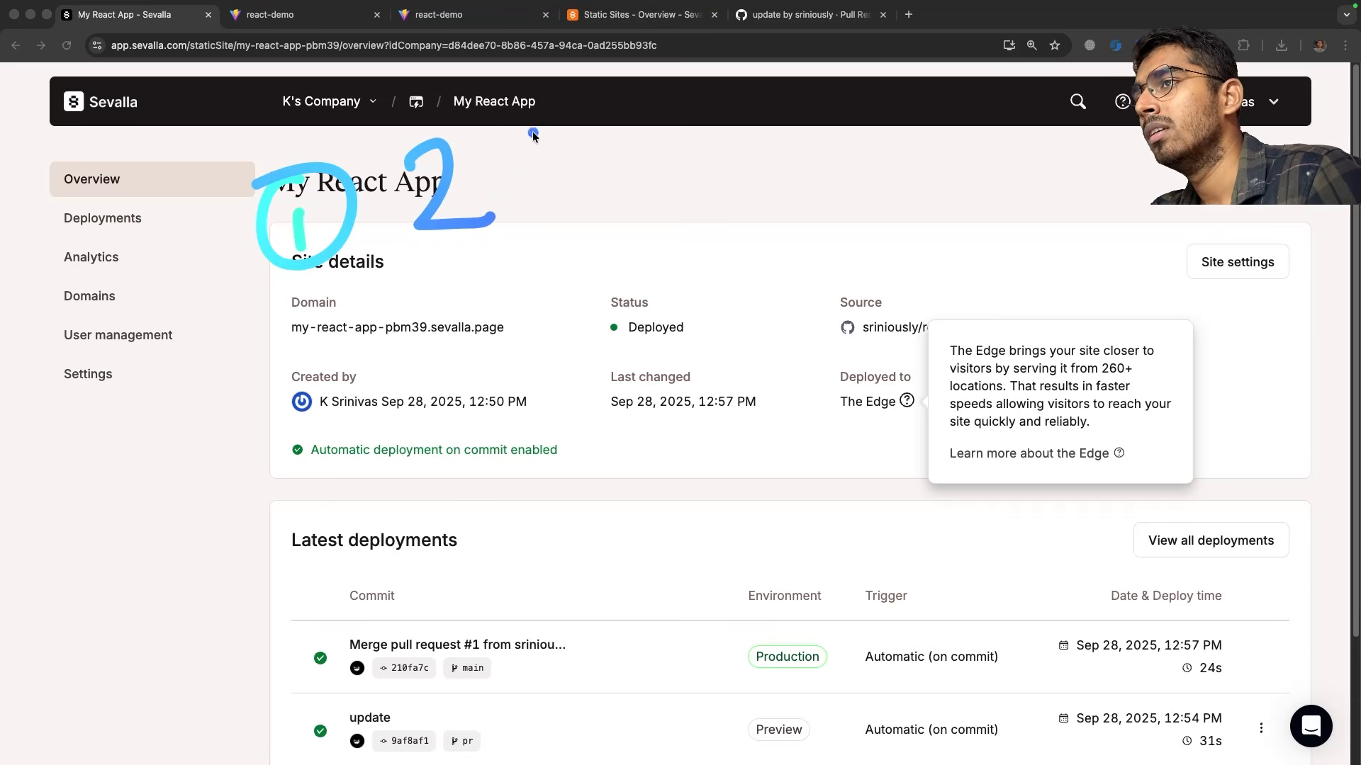
mouse_move(533, 132)
left_mouse_down()
mouse_move(493, 183)
mouse_move(567, 136)
left_mouse_up()
left_click_drag(652, 104, 659, 188)
mouse_move(628, 166)
left_mouse_down()
mouse_move(702, 137)
mouse_move(772, 146)
left_mouse_up()
left_click(853, 134)
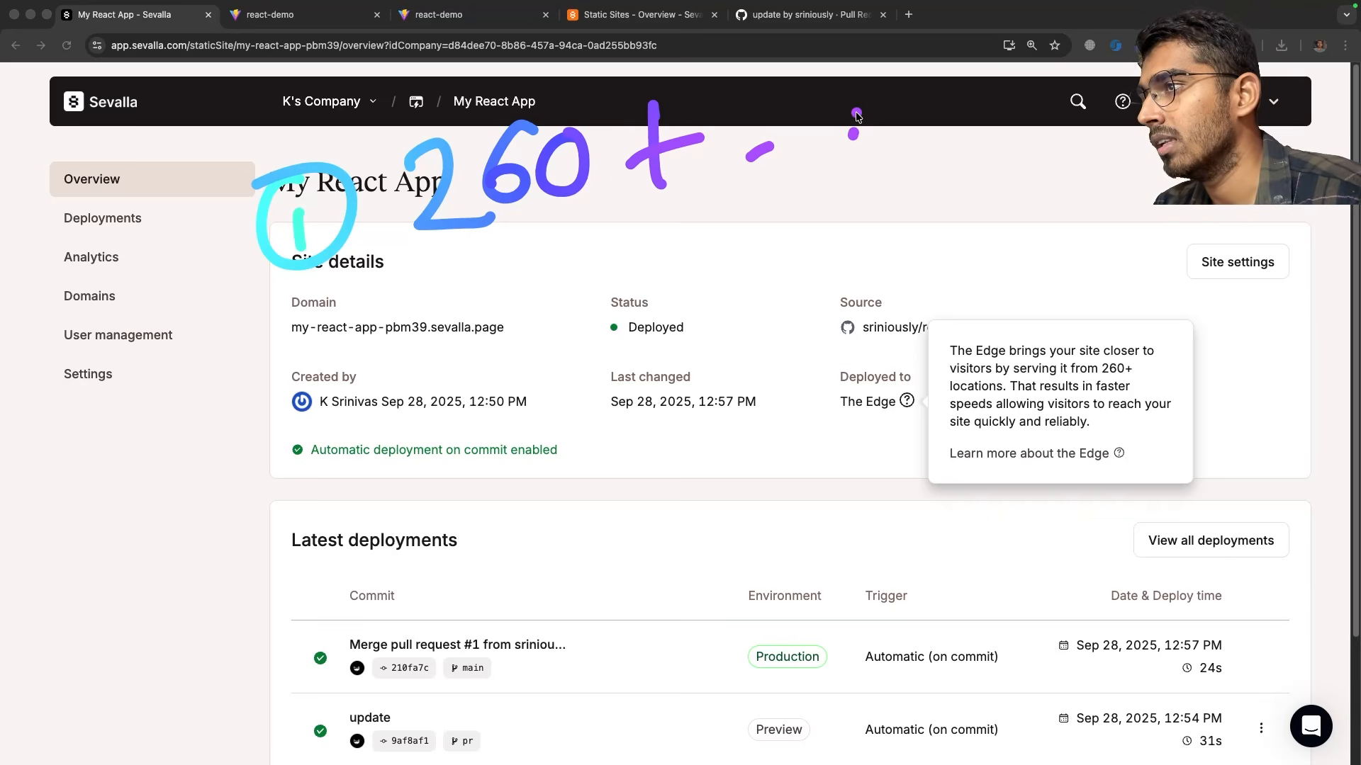
Draw a circled 2 below the first point and sketch six boxes across the page to represent edge locations.
left_click_drag(301, 327, 350, 369)
left_click_drag(312, 294, 293, 348)
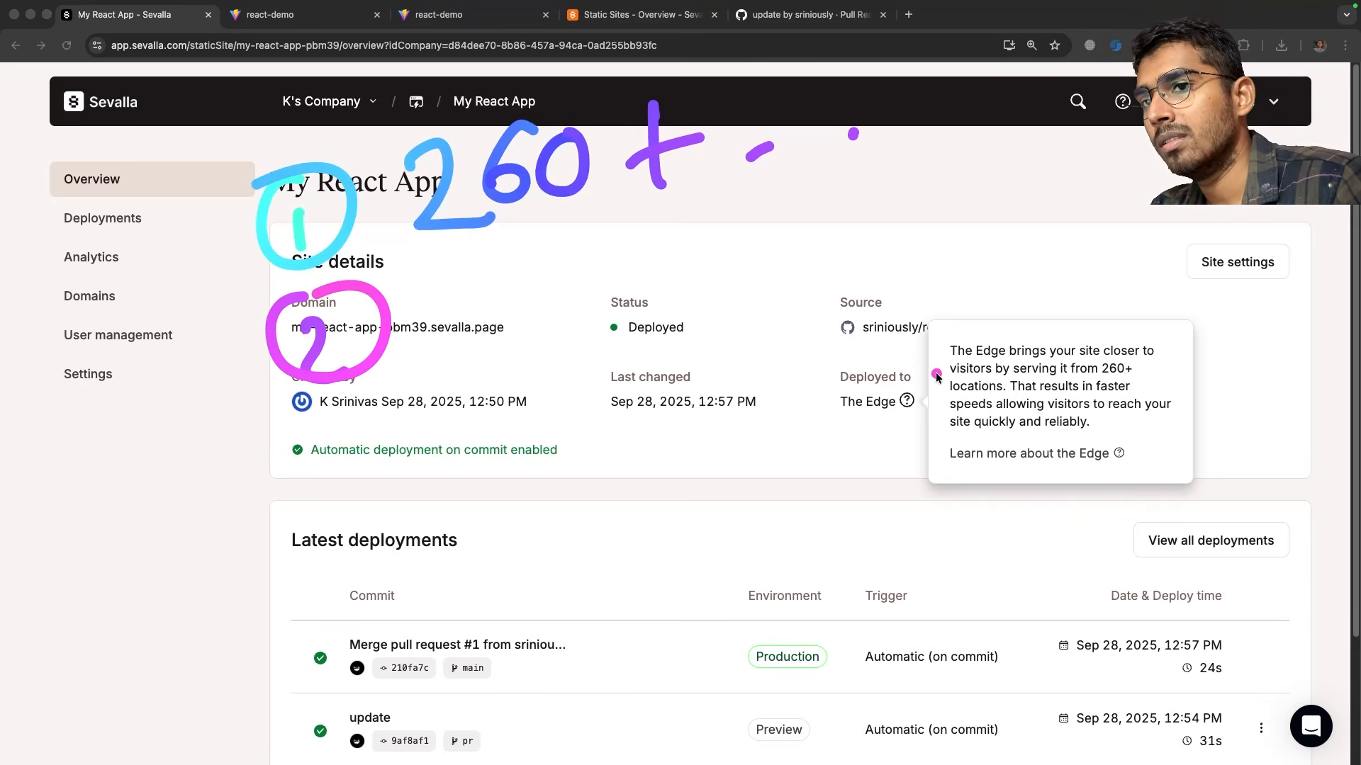
left_click_drag(921, 379, 922, 482)
left_click_drag(921, 372, 996, 487)
left_click_drag(889, 498, 942, 493)
mouse_move(1155, 418)
left_mouse_down()
mouse_move(1155, 524)
mouse_move(1219, 415)
left_mouse_up()
left_click_drag(992, 592, 988, 702)
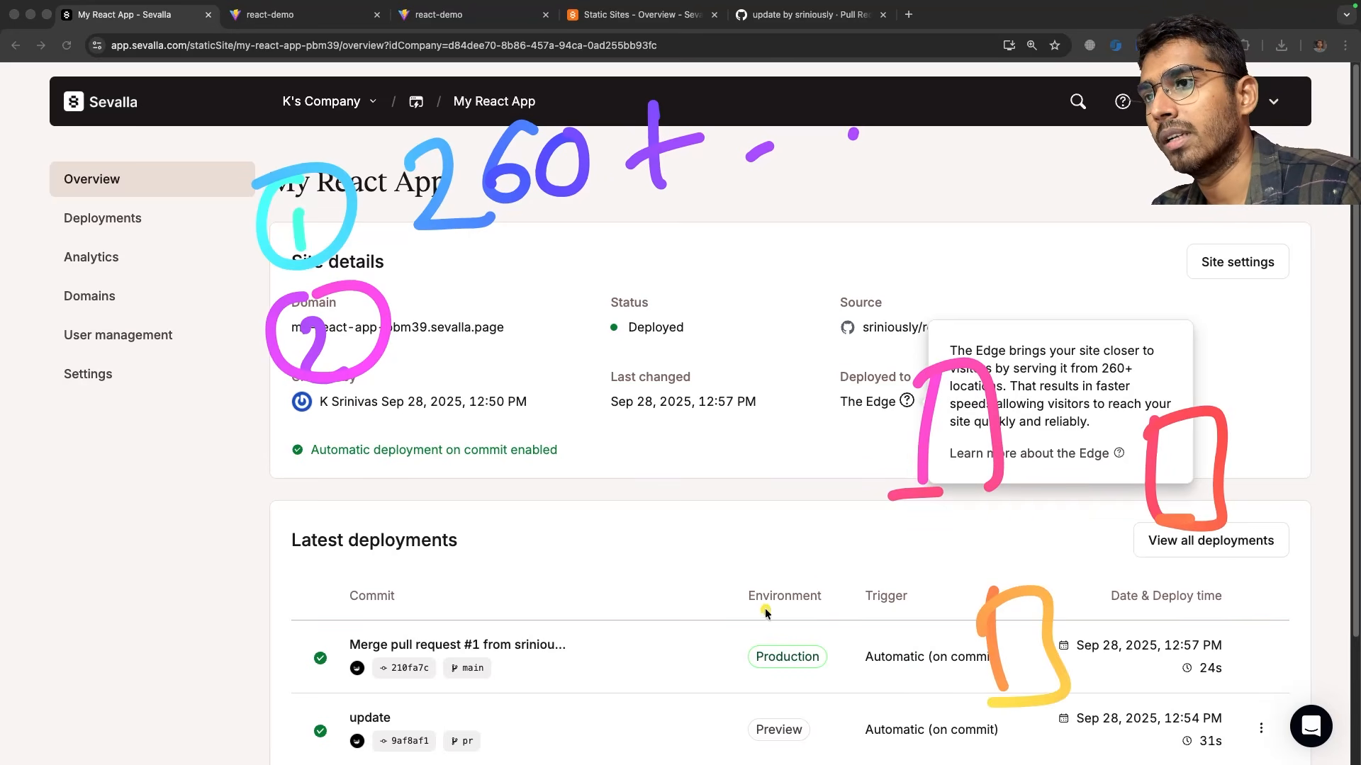
left_click_drag(766, 613, 794, 702)
left_click_drag(468, 645, 347, 686)
left_click_drag(581, 655, 687, 712)
Draw short connector lines leading to the edge location boxes, with two dots between the lower ones.
left_click_drag(450, 574, 584, 404)
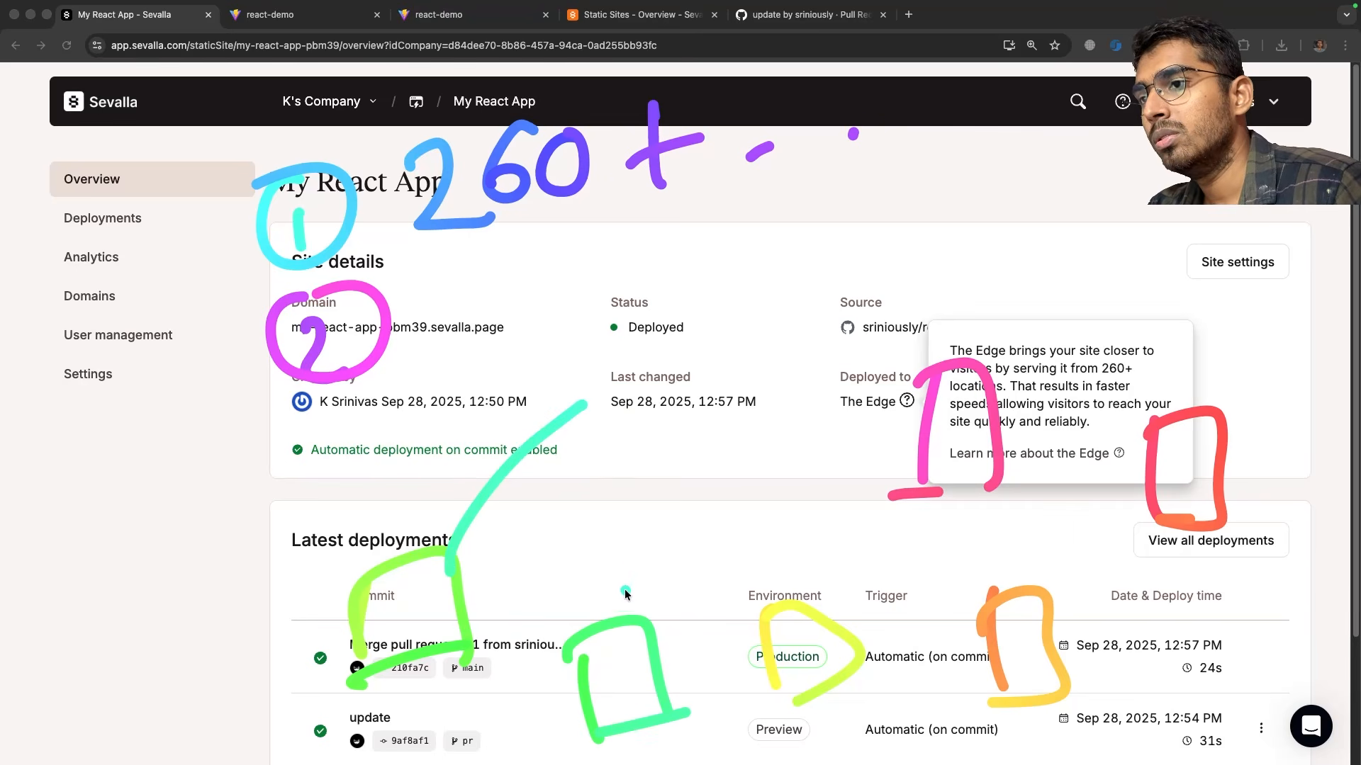
left_click_drag(643, 593, 691, 468)
left_click(767, 581)
left_click(806, 567)
left_click_drag(790, 447, 857, 578)
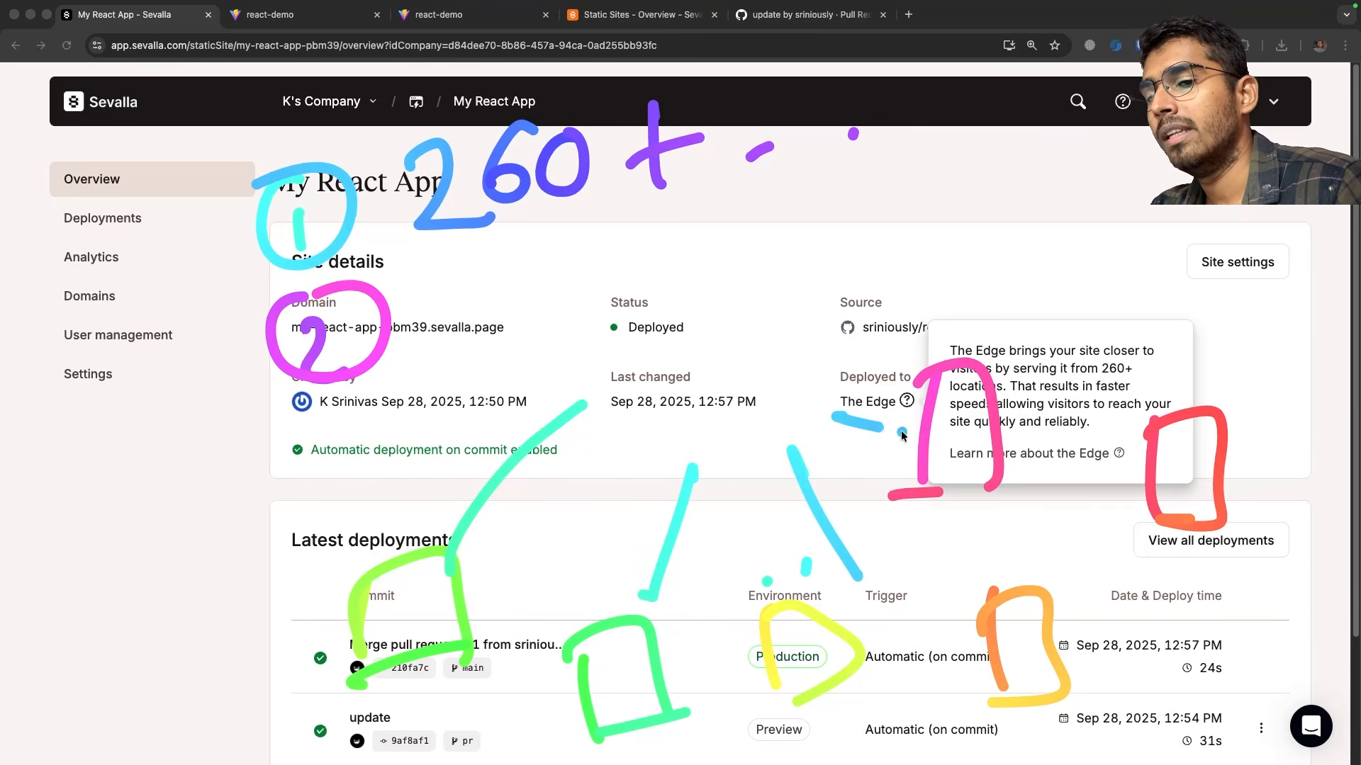
left_click_drag(832, 418, 921, 436)
left_click_drag(1091, 408, 1134, 453)
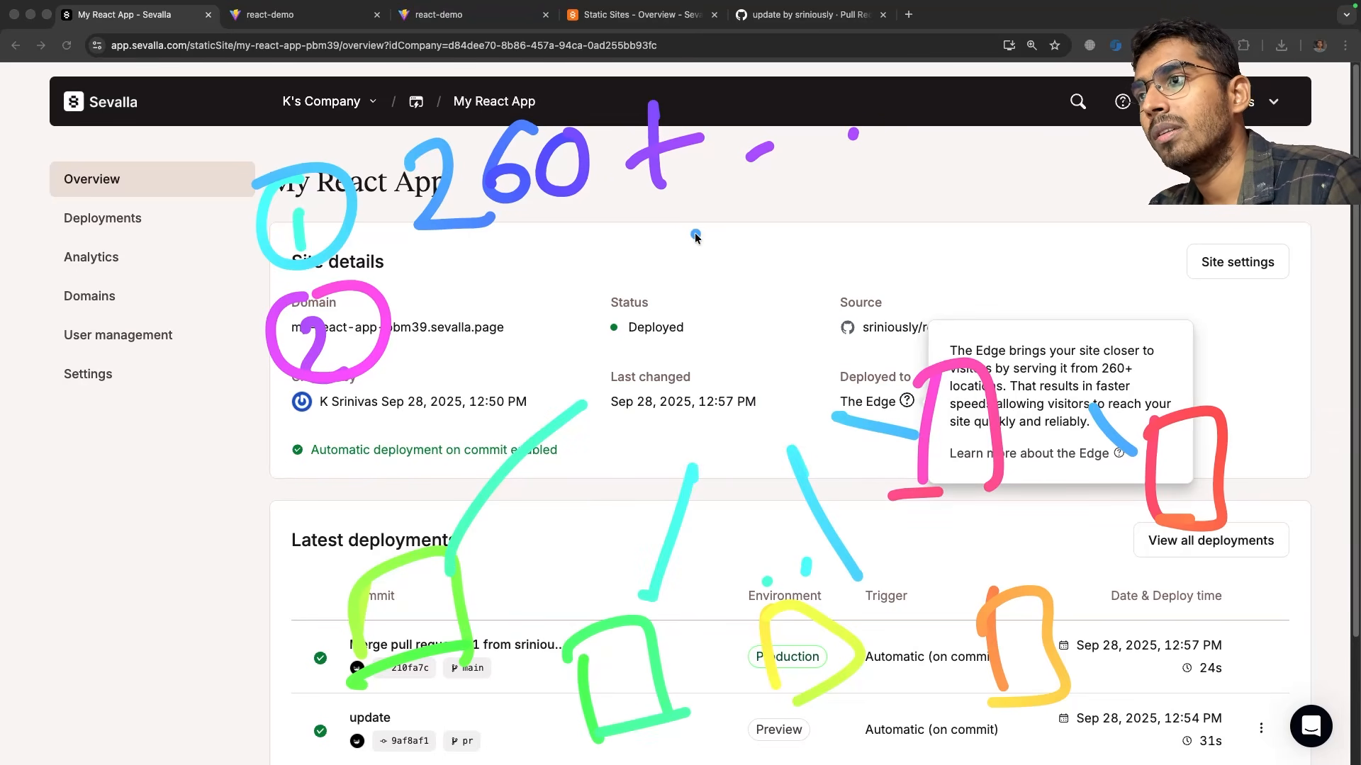
Sketch an upward arrow beside "260+" and an origin box with dots inside over the site navigation, then circle the box repeatedly.
left_click_drag(358, 140, 372, 241)
left_click_drag(329, 166, 407, 112)
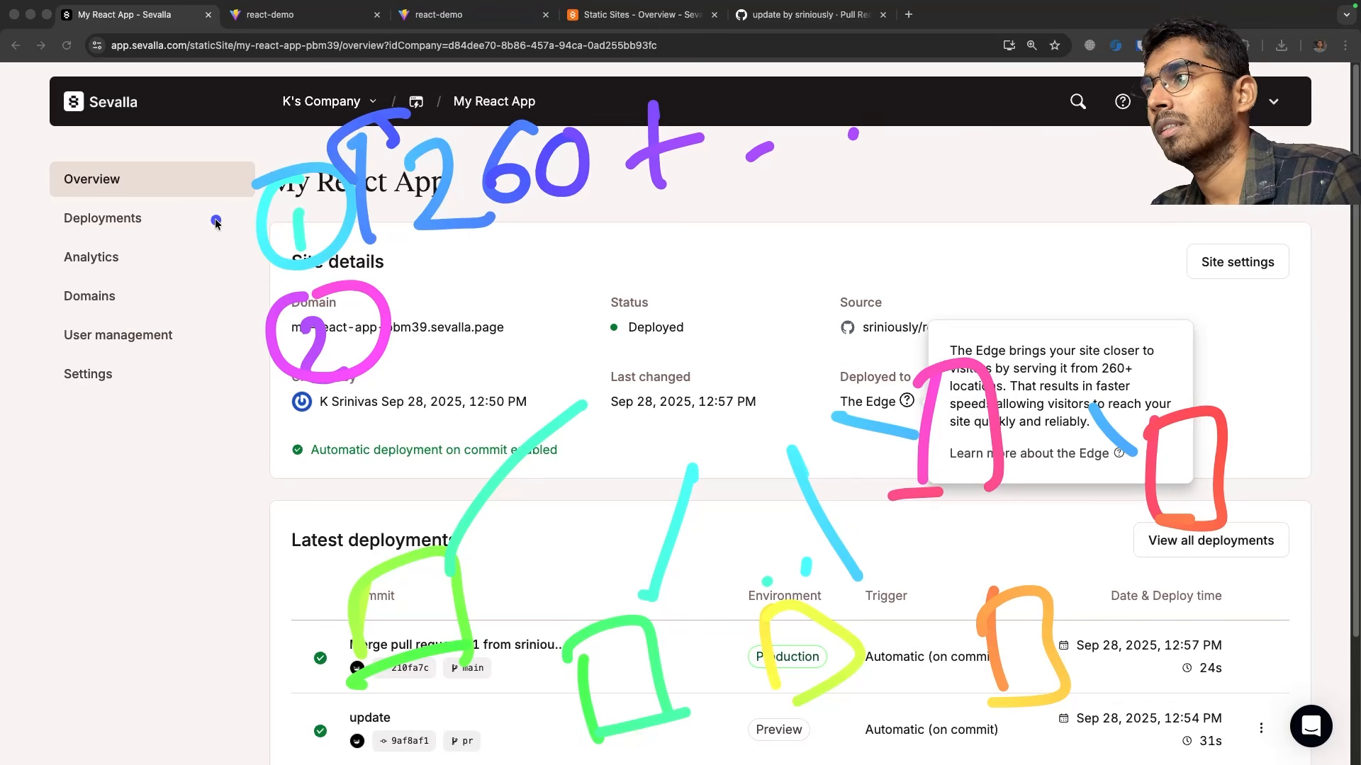
left_click_drag(106, 129, 116, 259)
mouse_move(108, 127)
left_mouse_down()
mouse_move(214, 253)
mouse_move(96, 282)
left_mouse_up()
left_click_drag(138, 186, 143, 182)
left_click_drag(180, 162, 175, 167)
left_click_drag(200, 210, 203, 216)
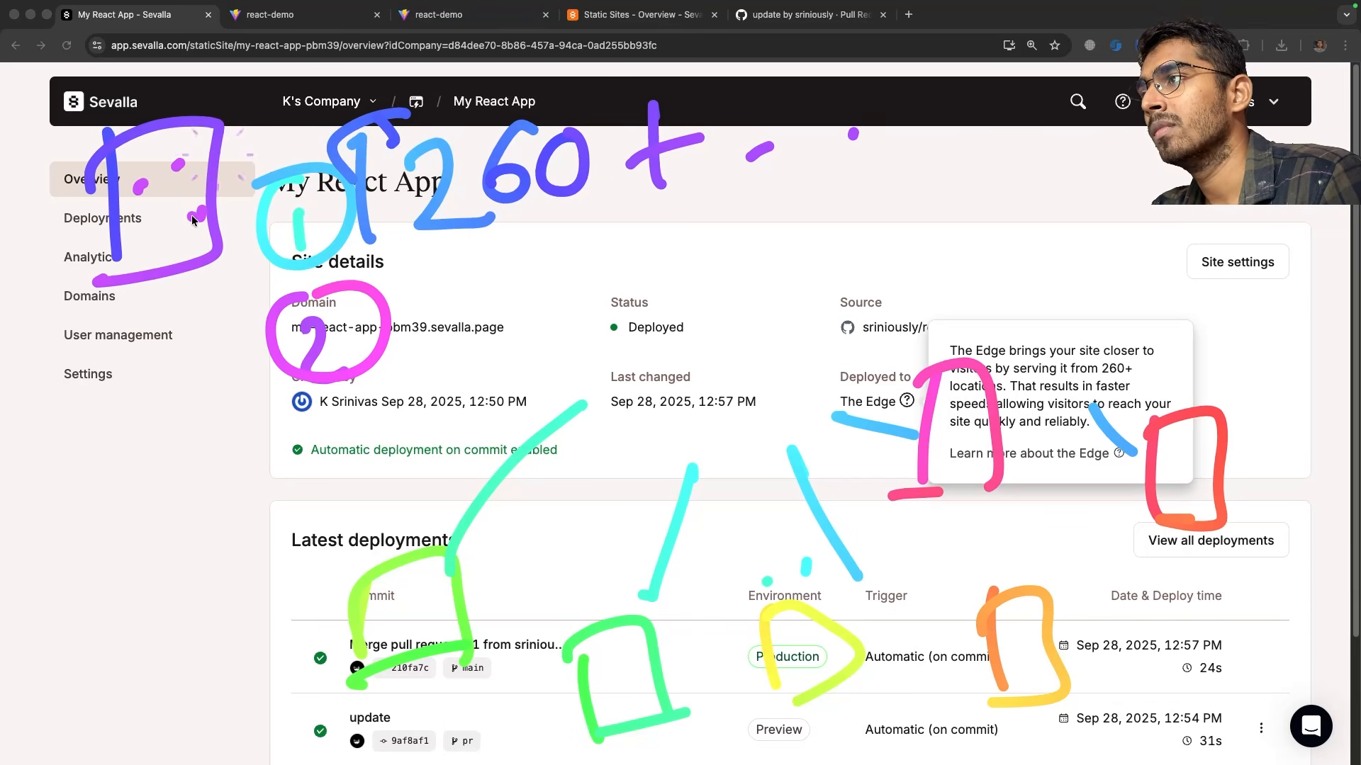
mouse_move(168, 130)
left_mouse_down()
mouse_move(156, 260)
mouse_move(190, 240)
left_mouse_up()
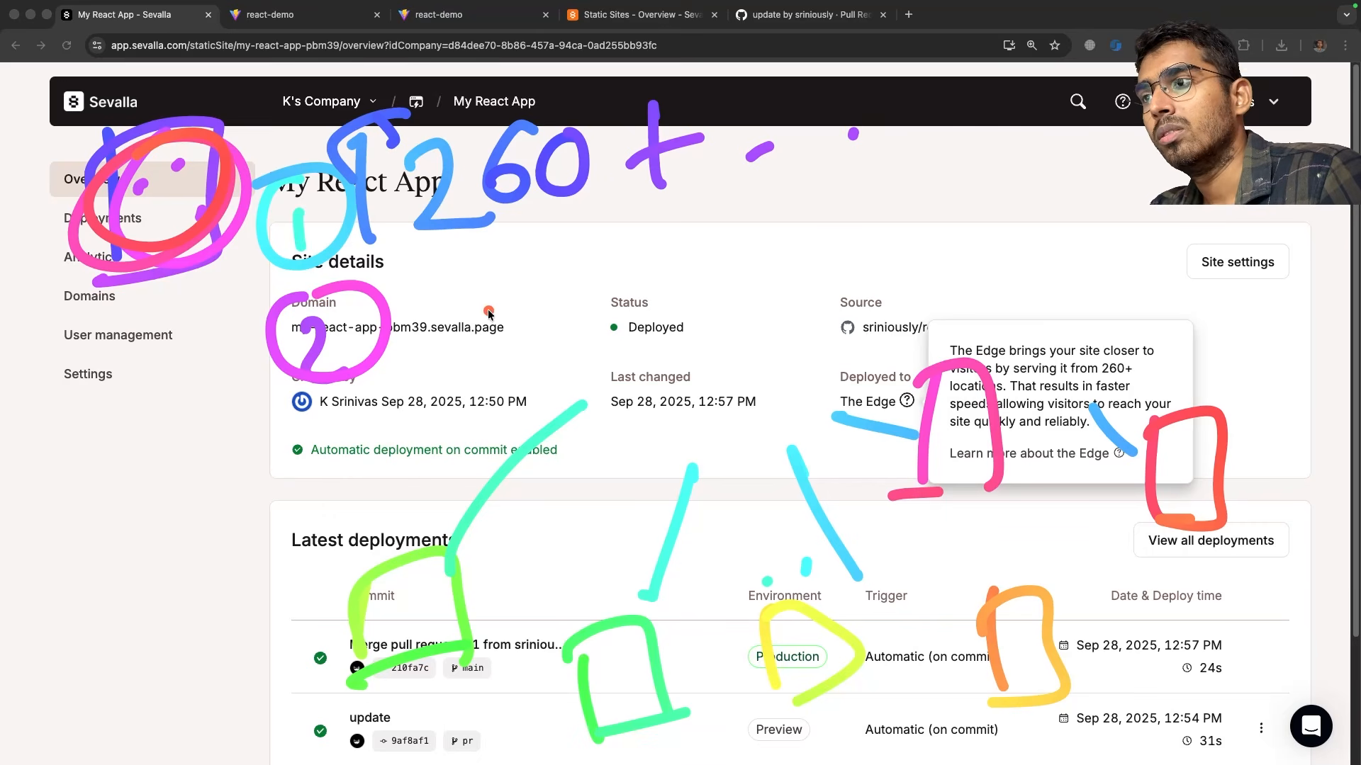
Sketch a row of four client boxes above the edge location boxes.
left_click_drag(444, 305, 444, 386)
mouse_move(420, 316)
left_mouse_down()
mouse_move(496, 334)
mouse_move(428, 388)
left_mouse_up()
left_click_drag(645, 330, 730, 329)
mouse_move(876, 213)
left_mouse_down()
mouse_move(879, 287)
mouse_move(854, 292)
left_mouse_up()
mouse_move(1095, 237)
left_mouse_down()
mouse_move(1095, 320)
mouse_move(1147, 319)
mouse_move(1127, 315)
left_mouse_up()
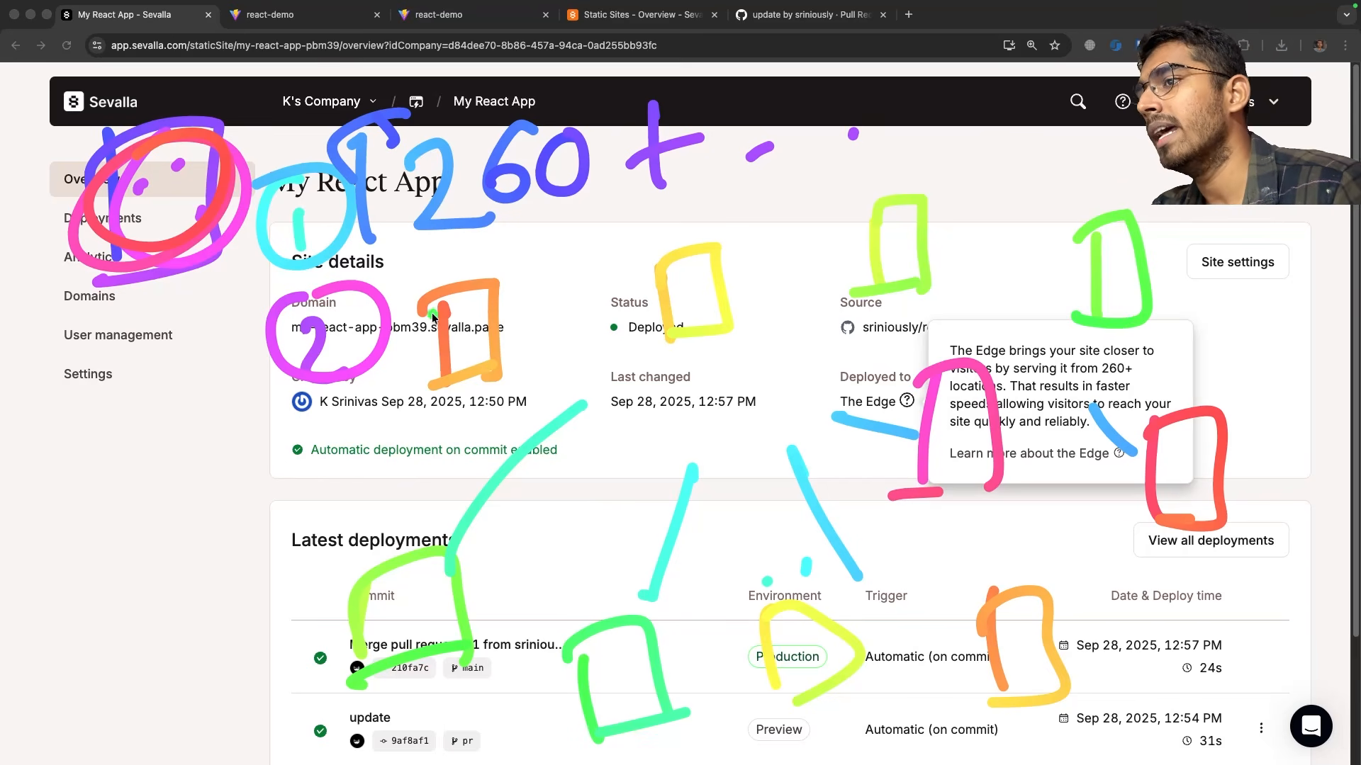
Draw arrows from the upper row of client boxes down to their nearest edge location boxes.
left_click_drag(518, 409, 467, 578)
left_click_drag(487, 391, 447, 535)
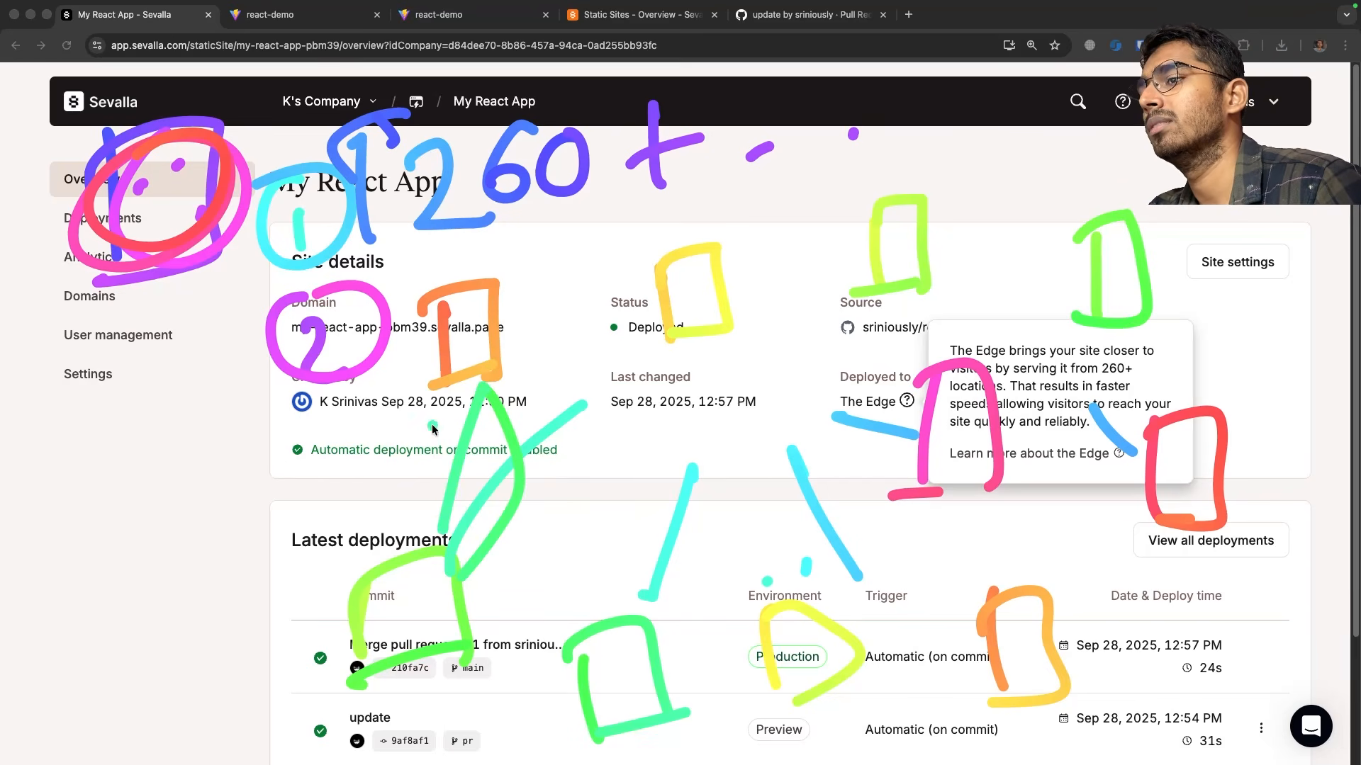
left_click_drag(434, 428, 489, 482)
left_click_drag(682, 332, 679, 514)
mouse_move(651, 425)
left_mouse_down()
mouse_move(698, 489)
mouse_move(719, 408)
left_mouse_up()
left_click_drag(919, 289, 922, 476)
left_click_drag(883, 348, 985, 370)
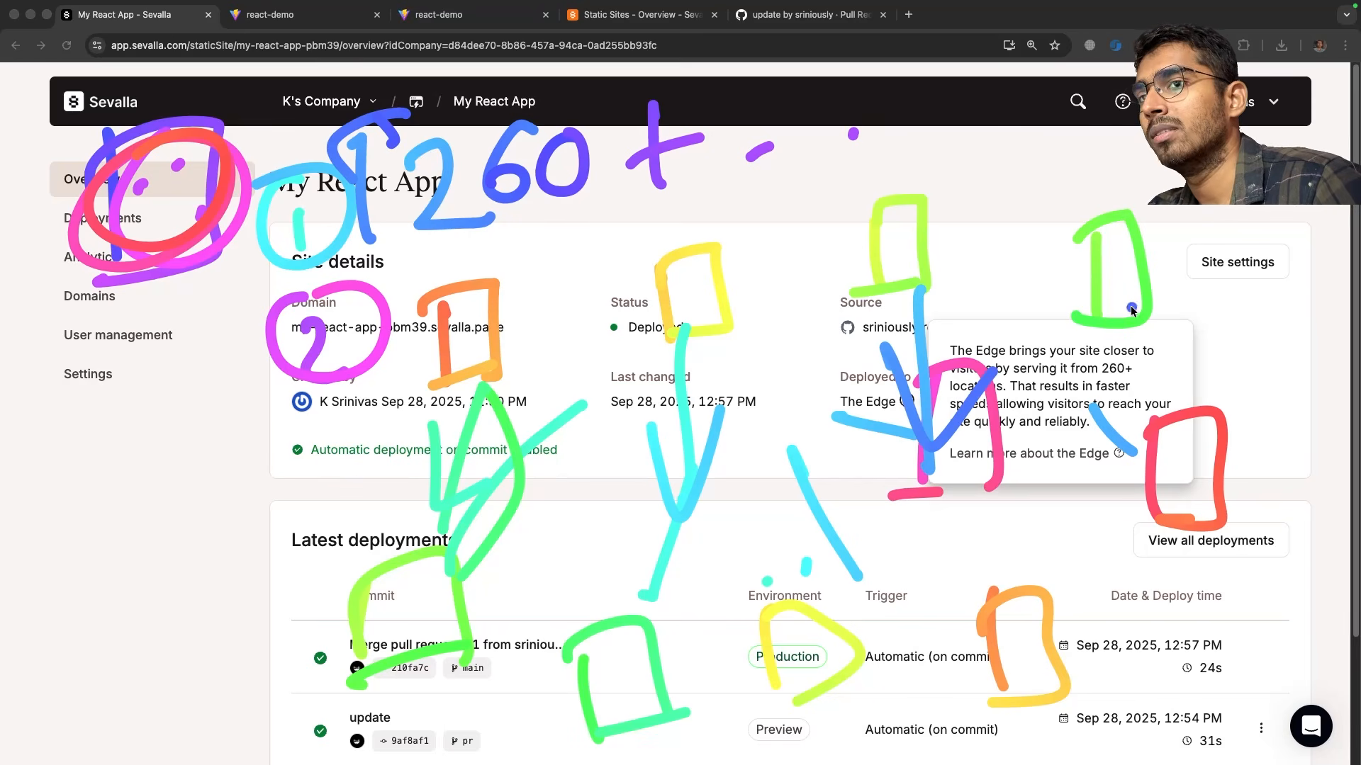
mouse_move(1132, 311)
left_mouse_down()
mouse_move(1150, 421)
mouse_move(1203, 347)
left_mouse_up()
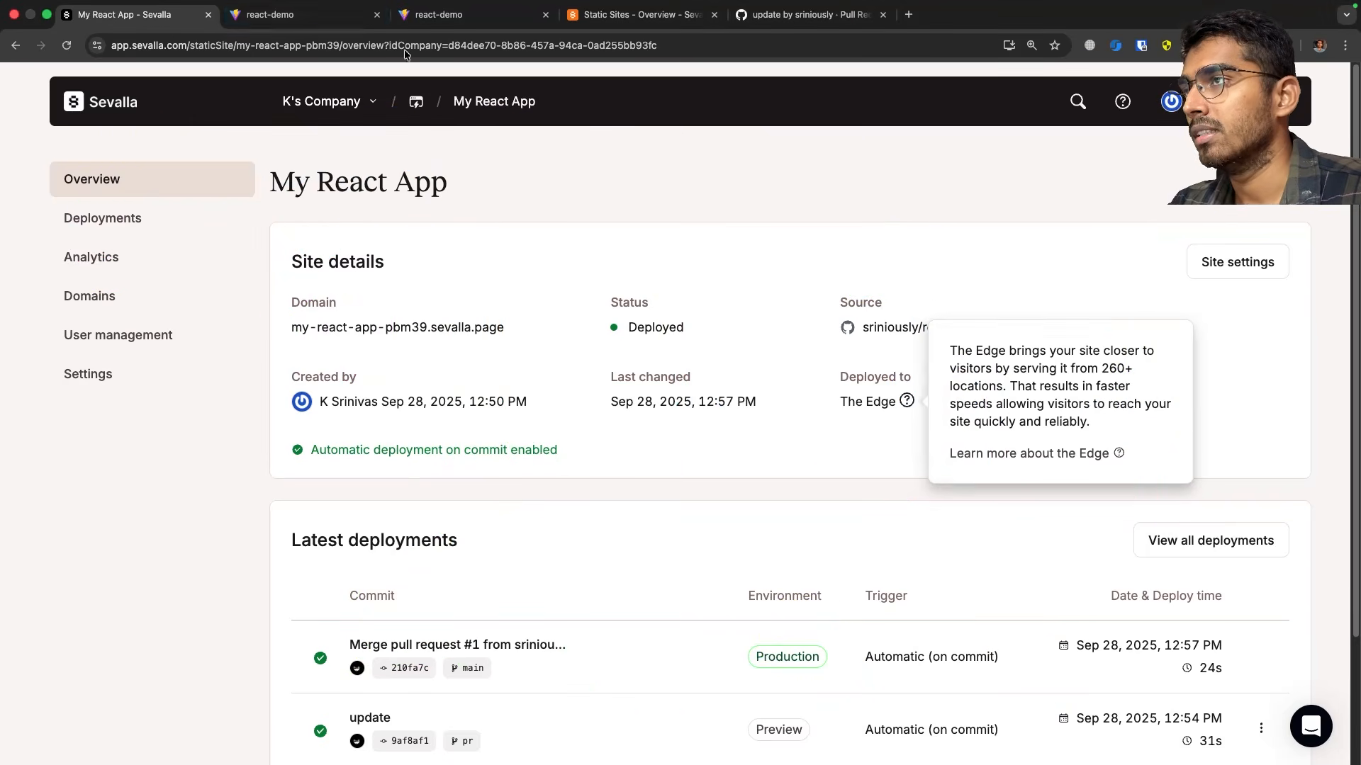
Close the extra react-demo tab and generate a desktop Lighthouse report for the production About page, marking its Performance score.
left_click(427, 20)
key("super+w")
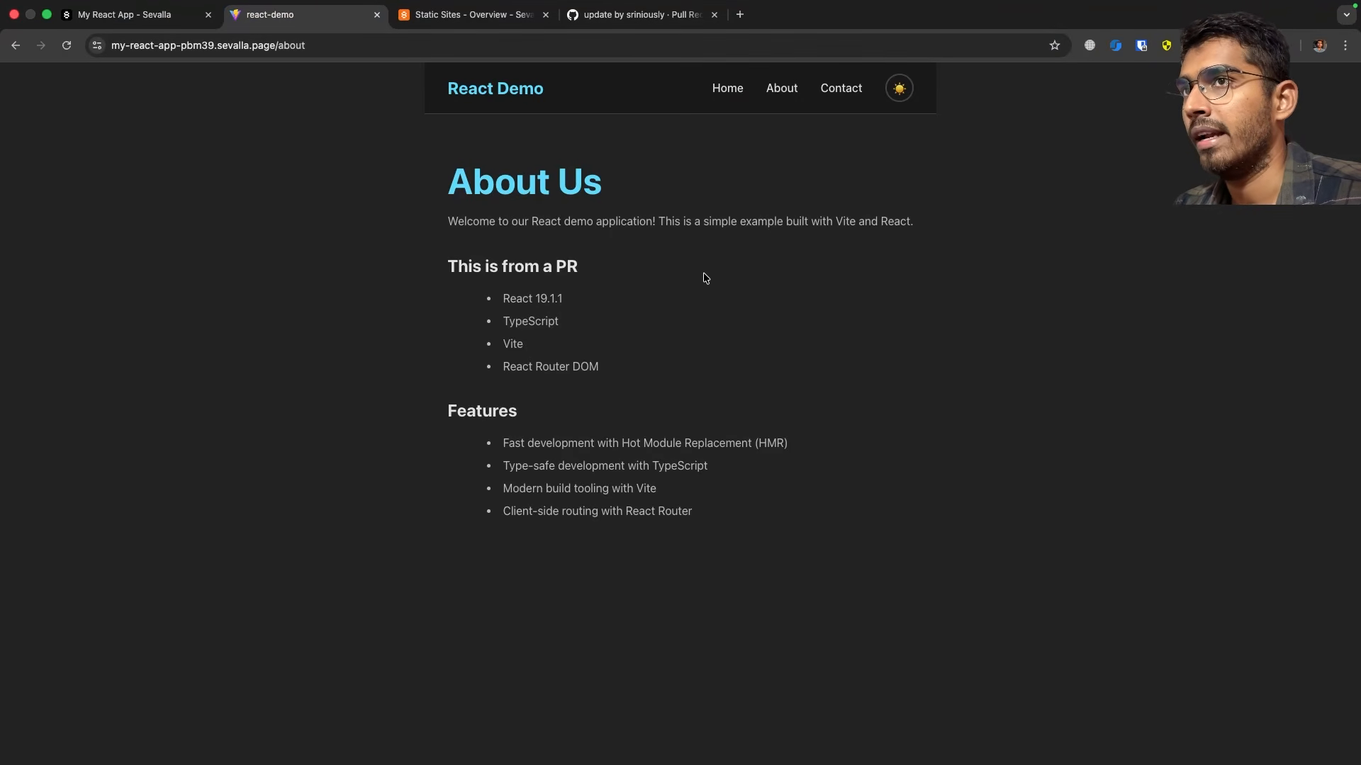
key("super+alt+j")
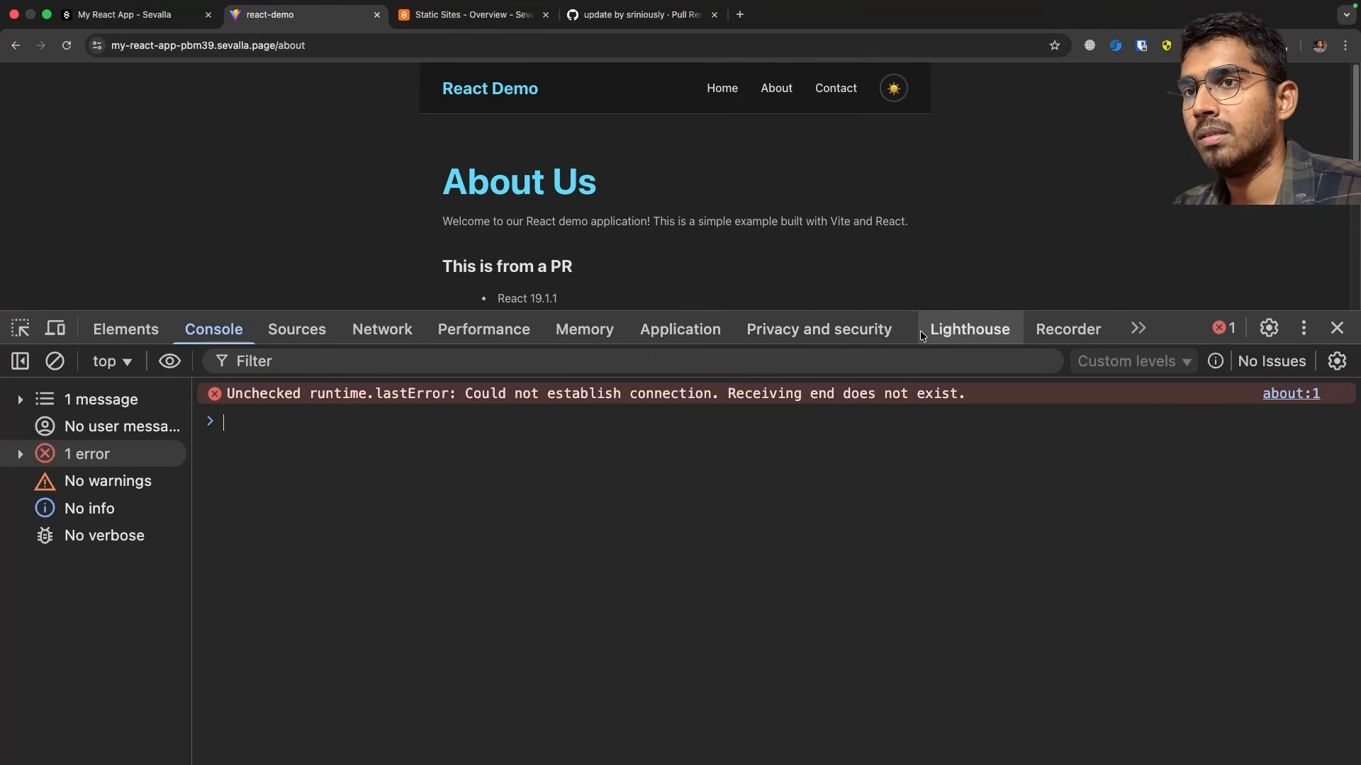
left_click(970, 329)
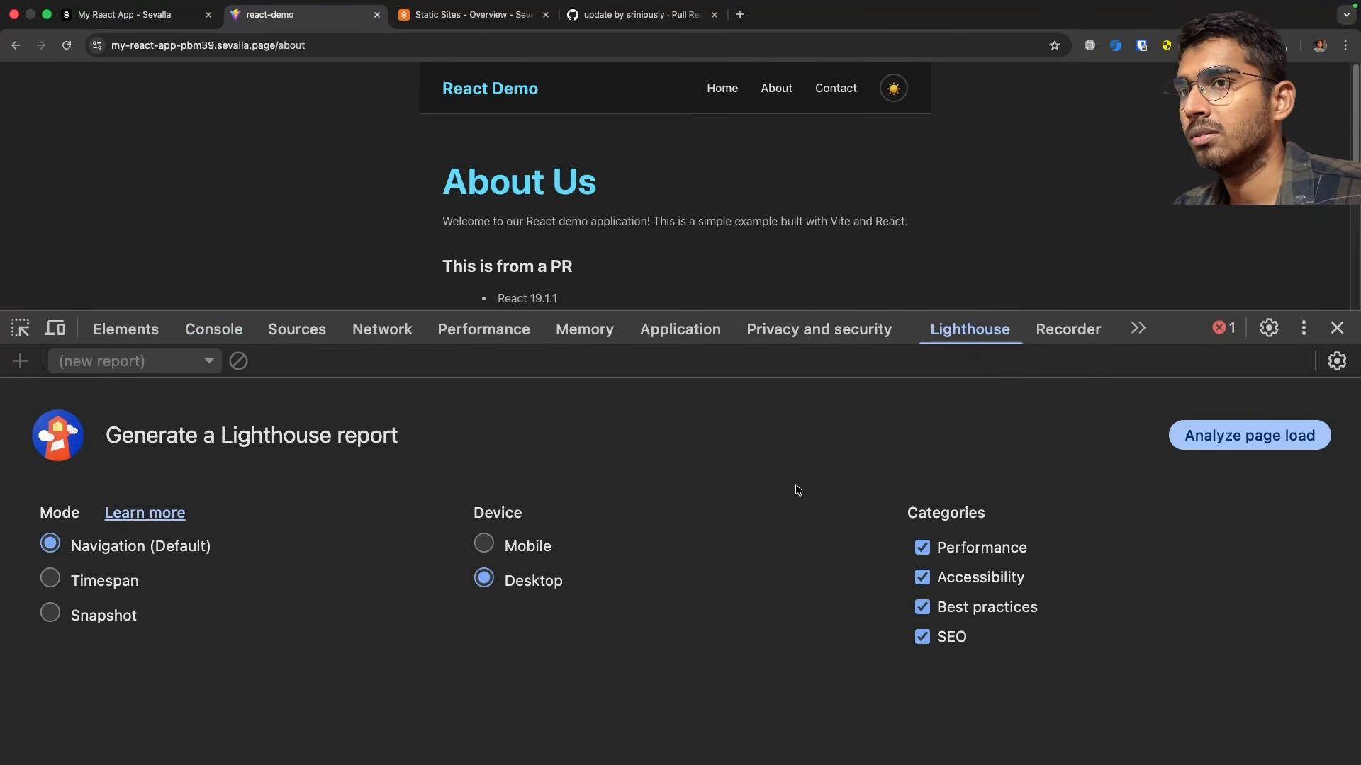
left_click(1261, 439)
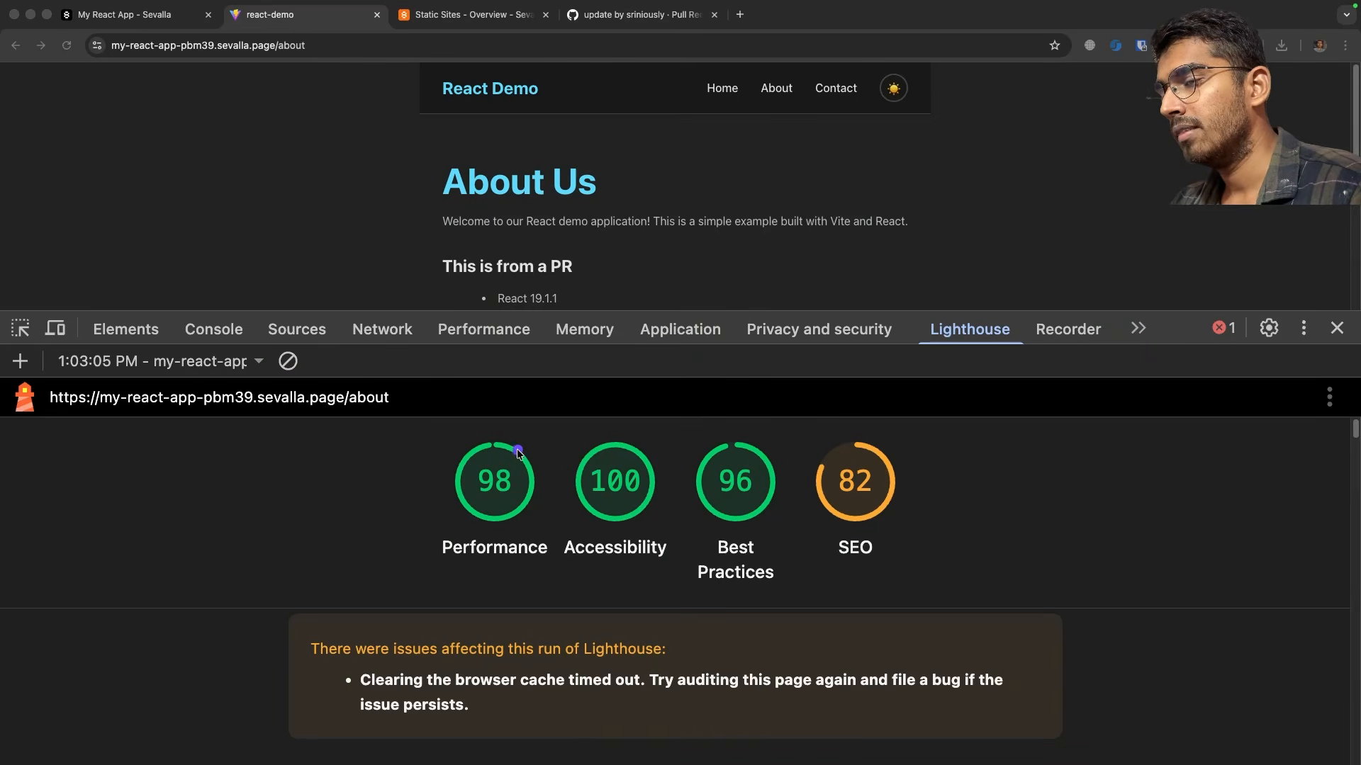
left_click_drag(531, 422, 535, 539)
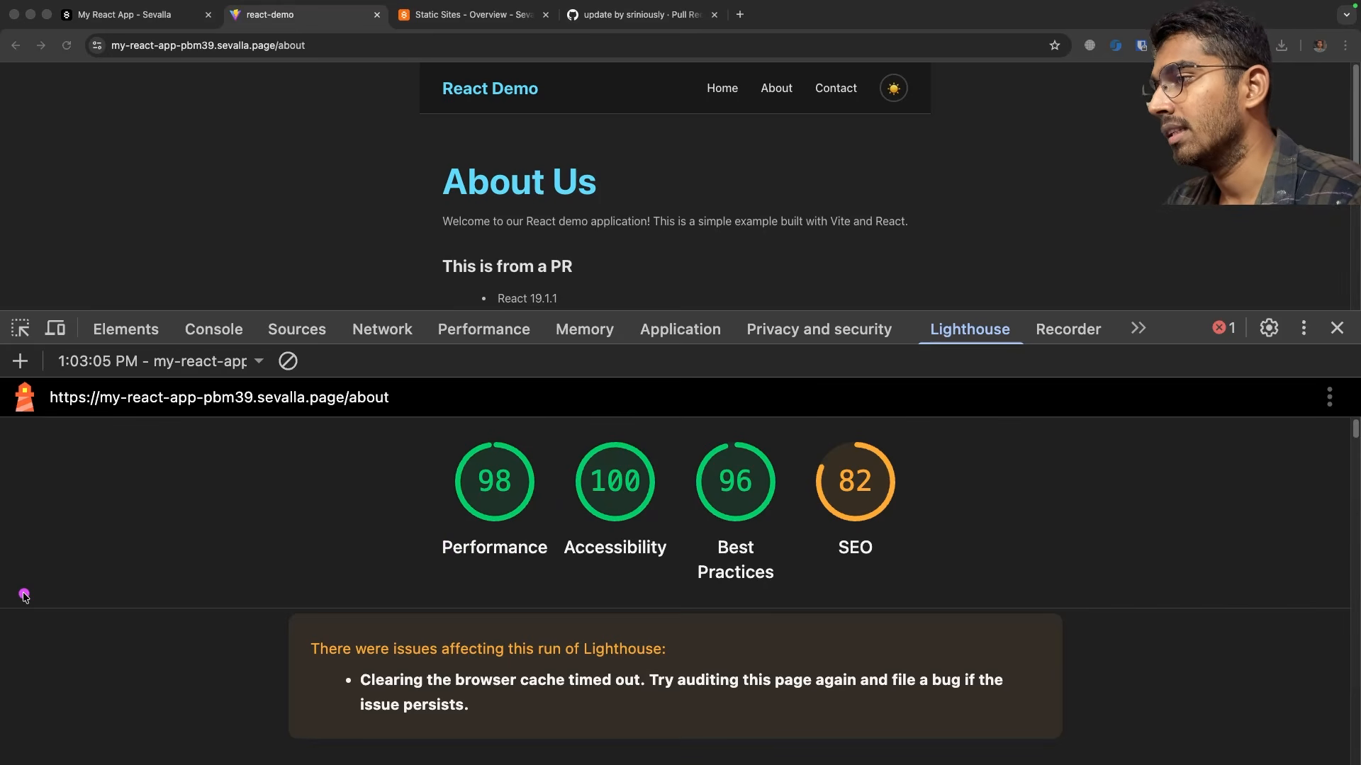
Annotate the My React App overview with a circled 1 and "Build", and select the build script line in package.json.
left_click(594, 226)
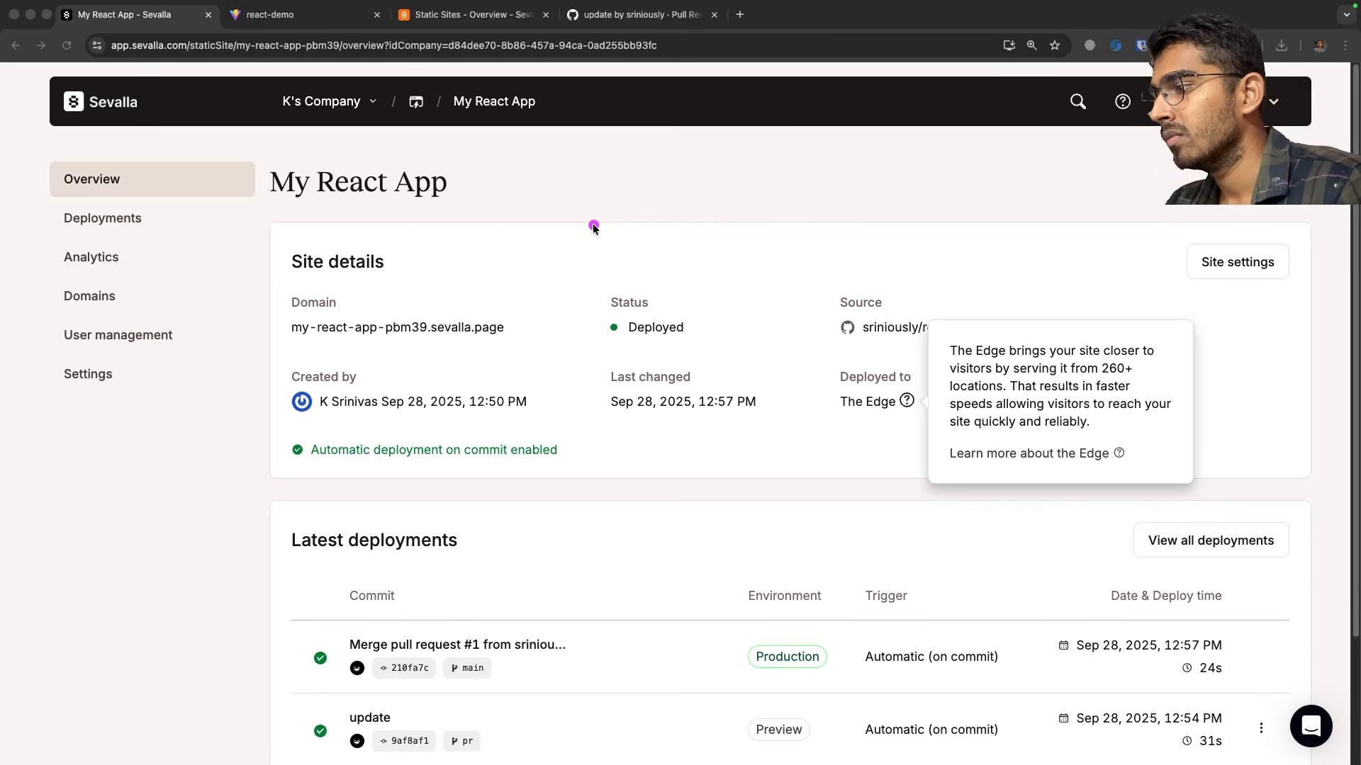
left_click_drag(377, 155, 376, 181)
left_click_drag(367, 134, 378, 133)
left_click_drag(488, 134, 500, 197)
mouse_move(483, 134)
left_mouse_down()
mouse_move(542, 170)
mouse_move(620, 160)
left_mouse_up()
left_click_drag(637, 96, 716, 170)
left_click(605, 114)
left_click(753, 132)
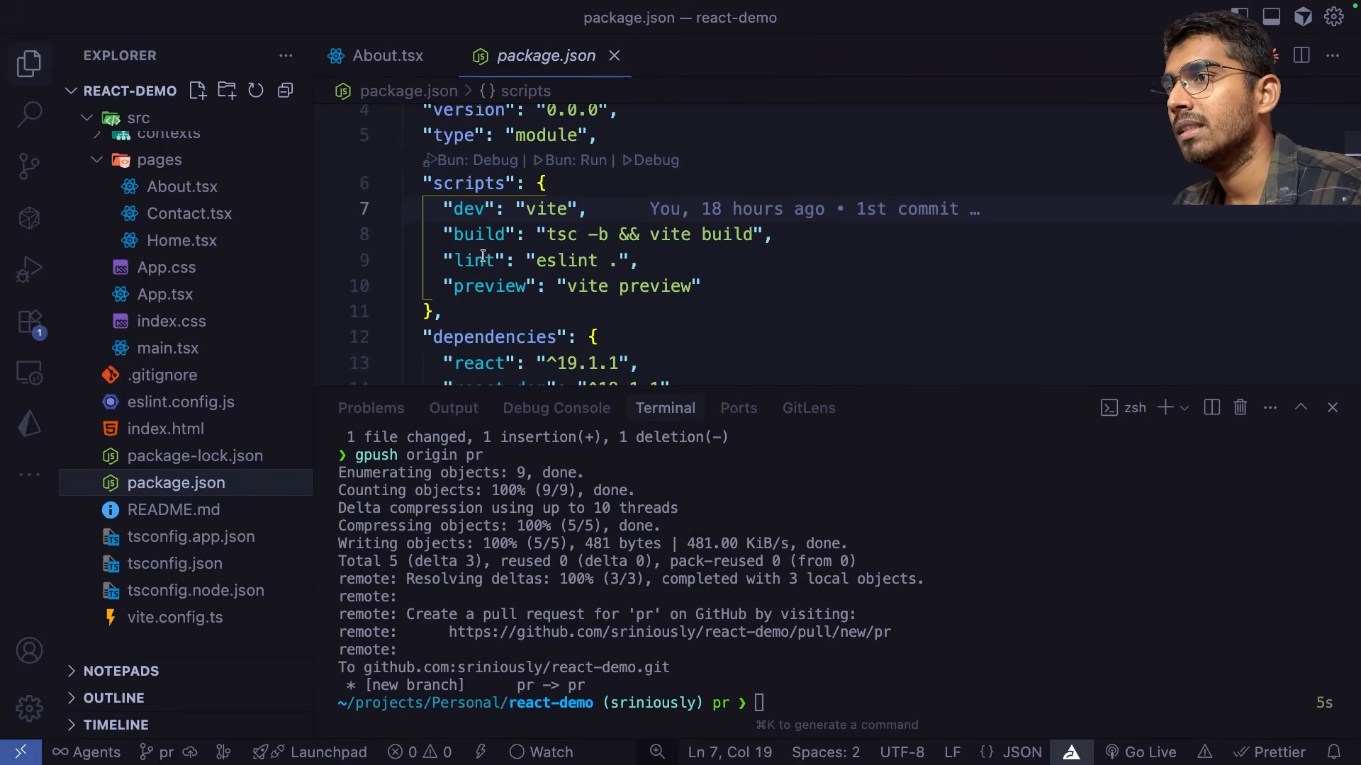
left_click_drag(786, 234, 443, 234)
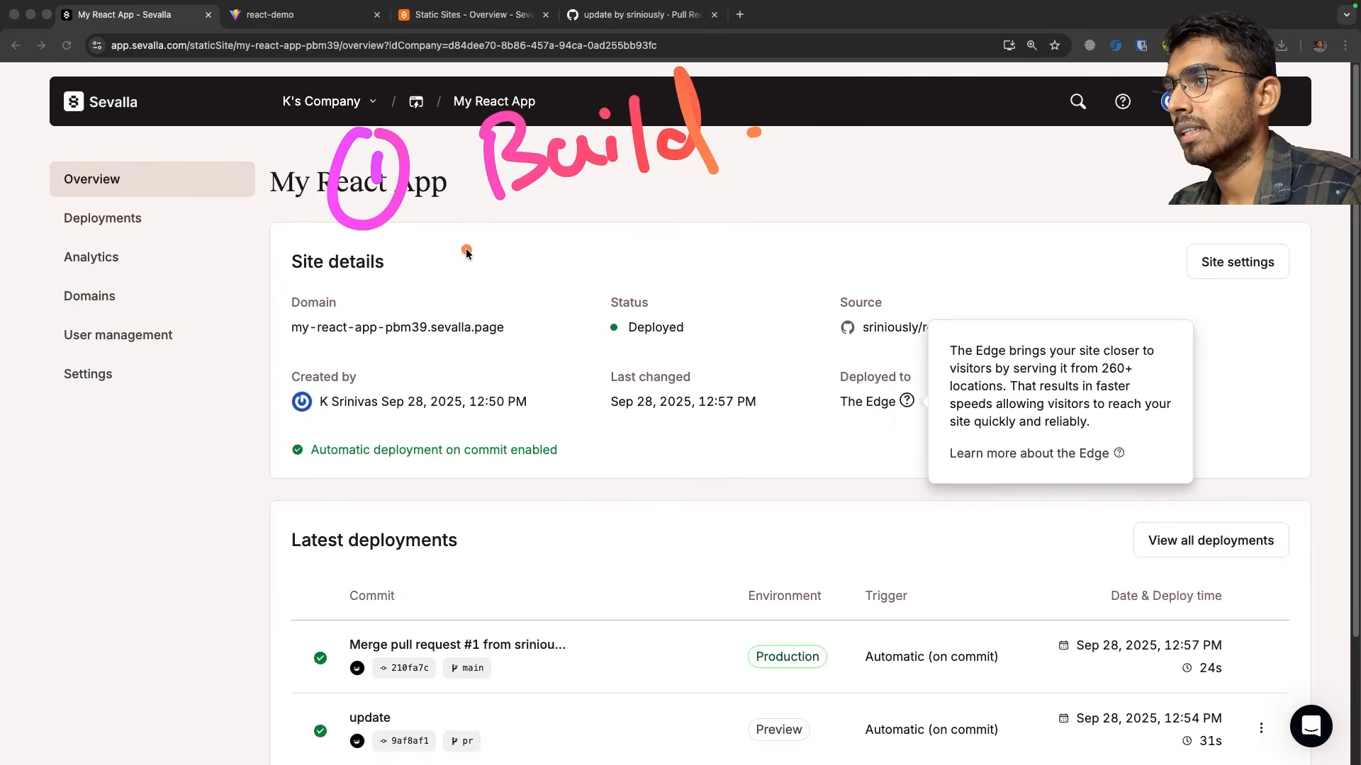
Annotate the My React App overview with a circled 2 and "Distribution", with an arrow leading to an encircled "Cloudfl".
mouse_move(370, 272)
left_mouse_down()
mouse_move(374, 290)
mouse_move(415, 268)
mouse_move(496, 299)
mouse_move(906, 183)
left_mouse_up()
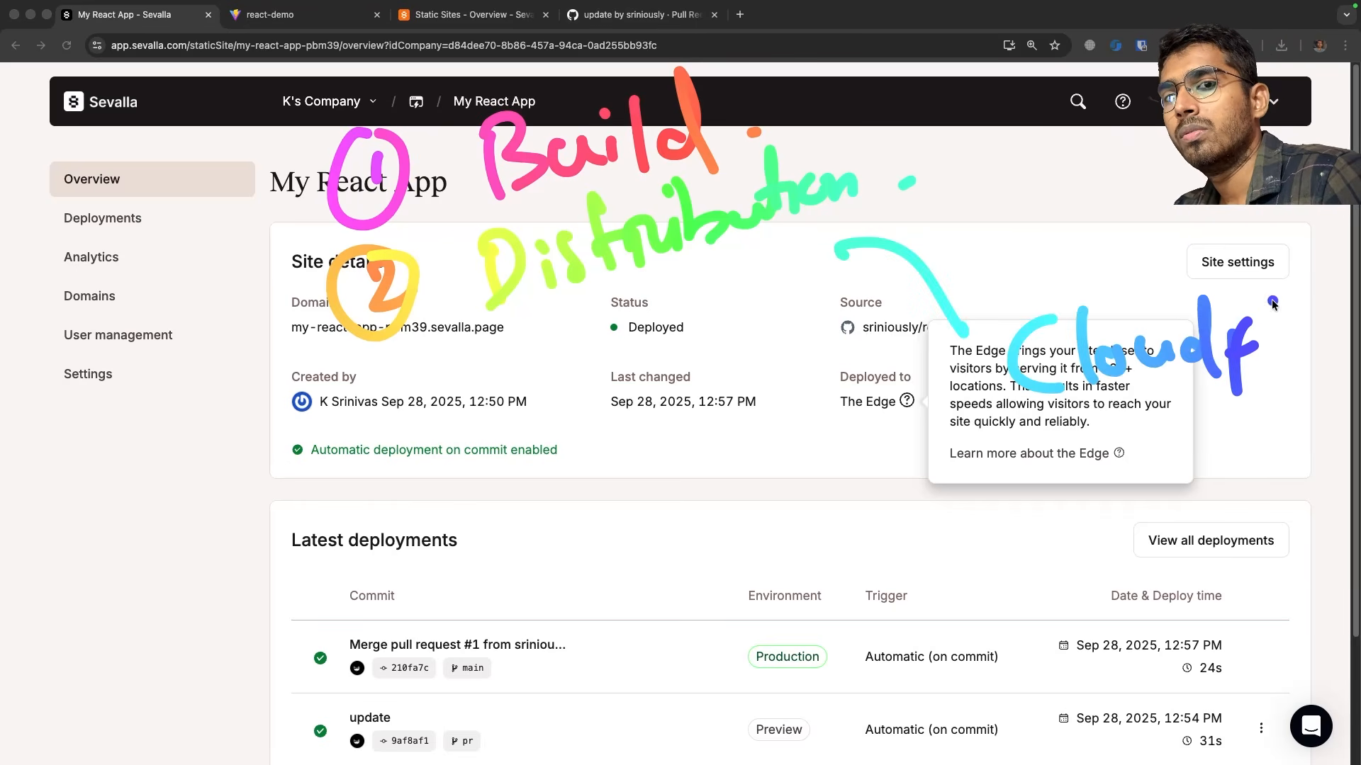
left_click_drag(1272, 303, 1301, 338)
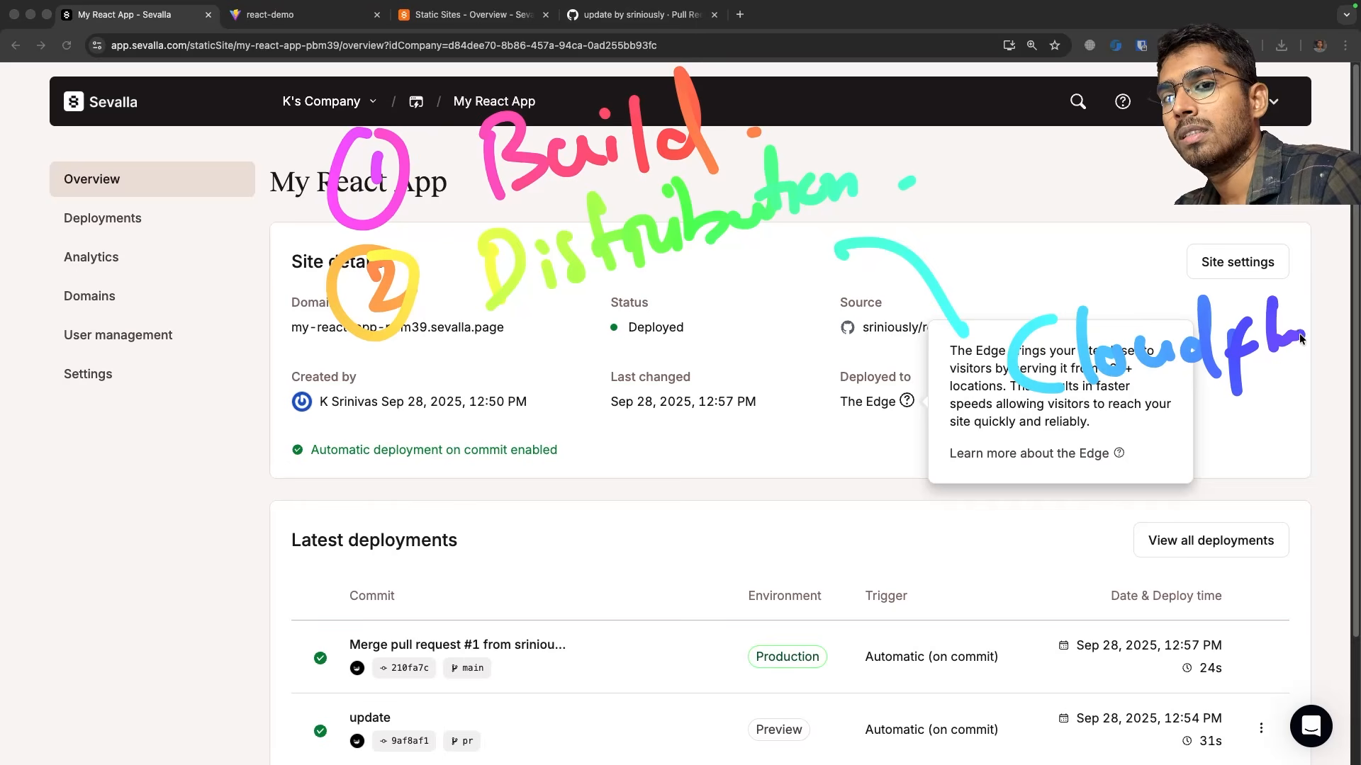
mouse_move(1036, 271)
left_mouse_down()
mouse_move(1162, 505)
mouse_move(1074, 308)
left_mouse_up()
Add a circled 3 and the handwritten word "Propagation" below the "Distribution" annotation.
left_click_drag(338, 381, 334, 398)
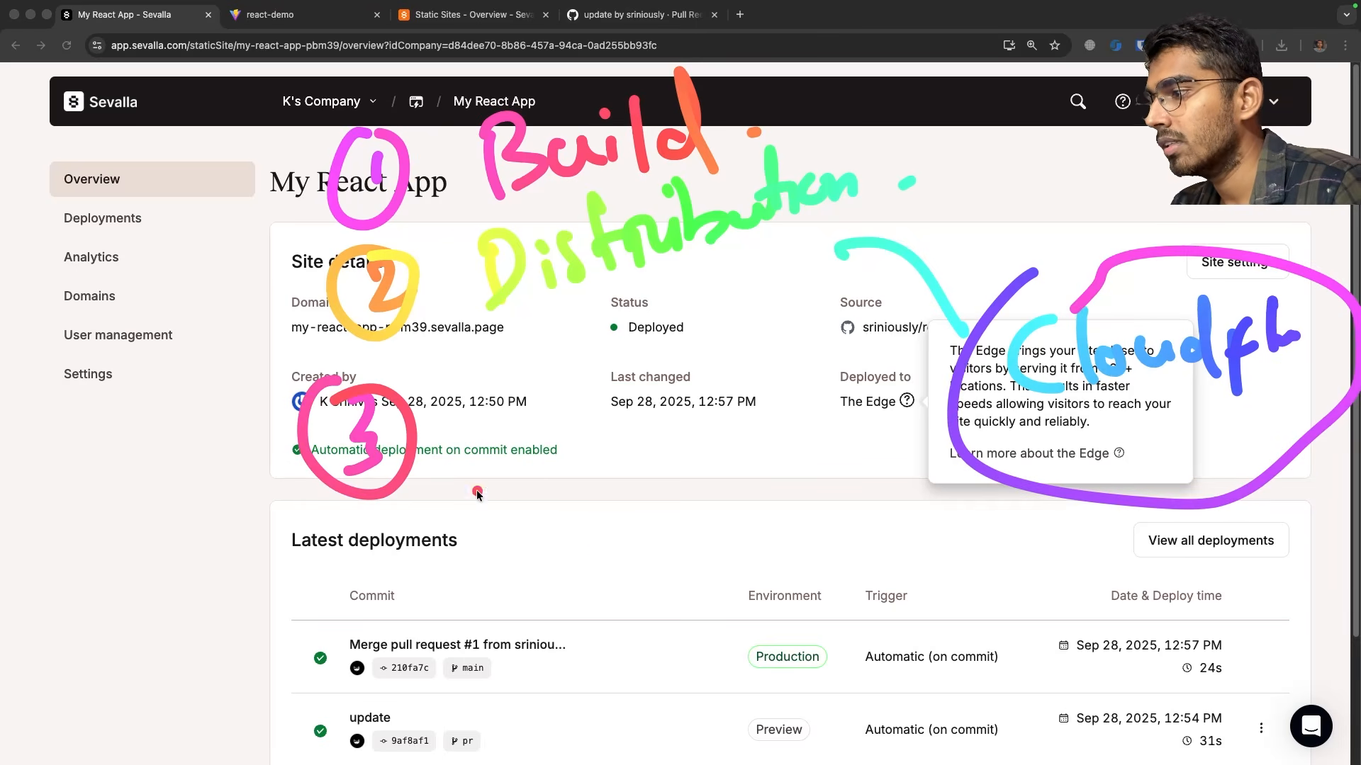
left_click_drag(431, 385, 450, 443)
left_click_drag(429, 378, 438, 405)
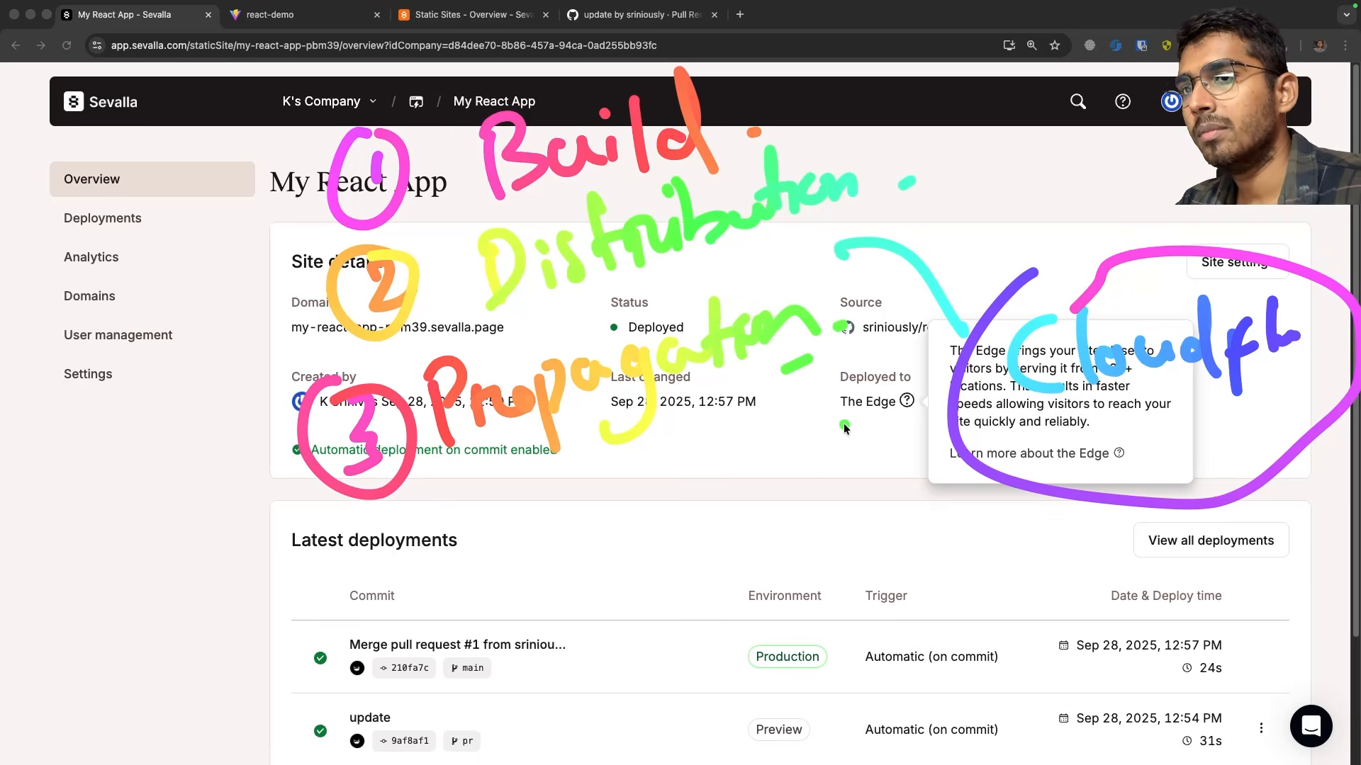
Retrace the arrow toward the encircled "Cloudfl" note and draw four arrows fanning out below it.
mouse_move(838, 255)
left_mouse_down()
mouse_move(856, 244)
mouse_move(943, 317)
left_mouse_up()
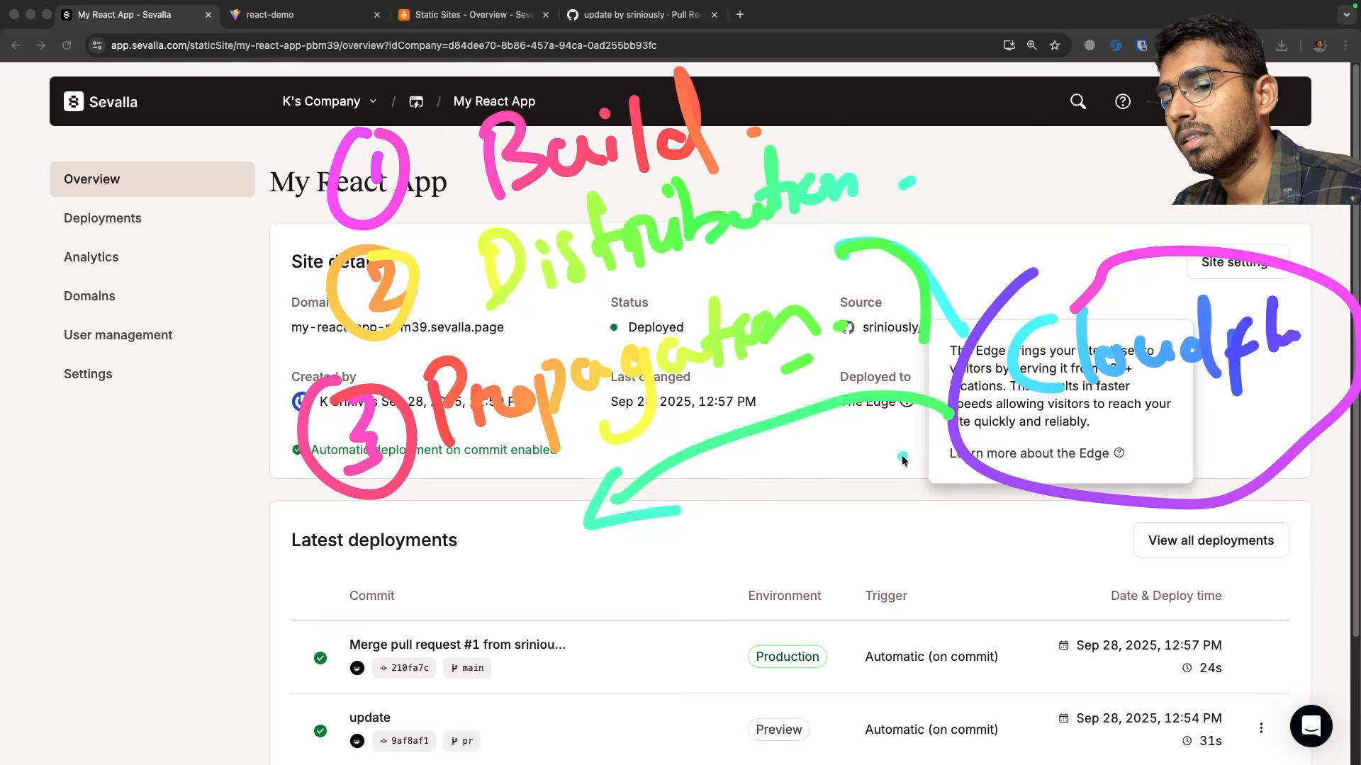
mouse_move(973, 419)
left_mouse_down()
mouse_move(807, 473)
mouse_move(772, 560)
mouse_move(854, 537)
left_mouse_up()
mouse_move(1072, 471)
left_mouse_down()
mouse_move(1019, 546)
mouse_move(1066, 600)
left_mouse_up()
left_click_drag(1218, 504, 1276, 615)
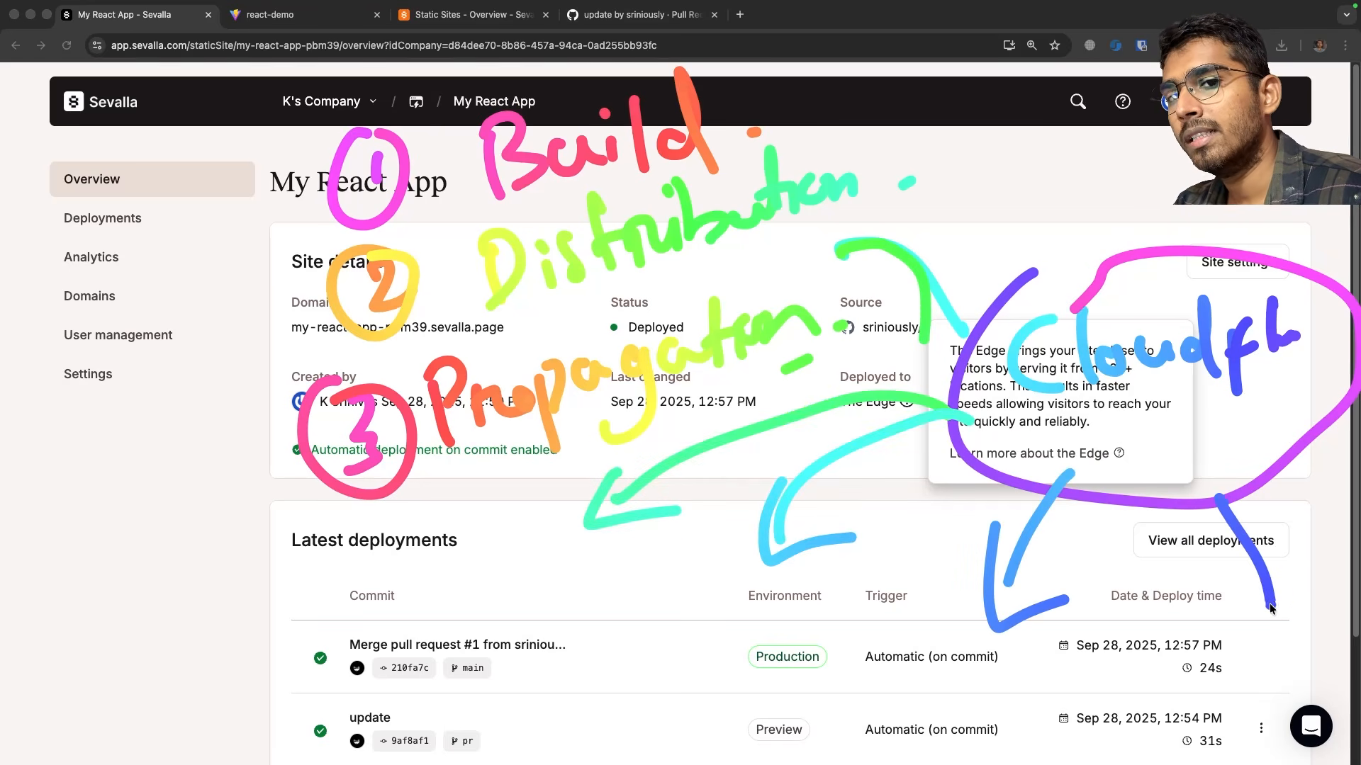
left_click_drag(1220, 564, 1318, 555)
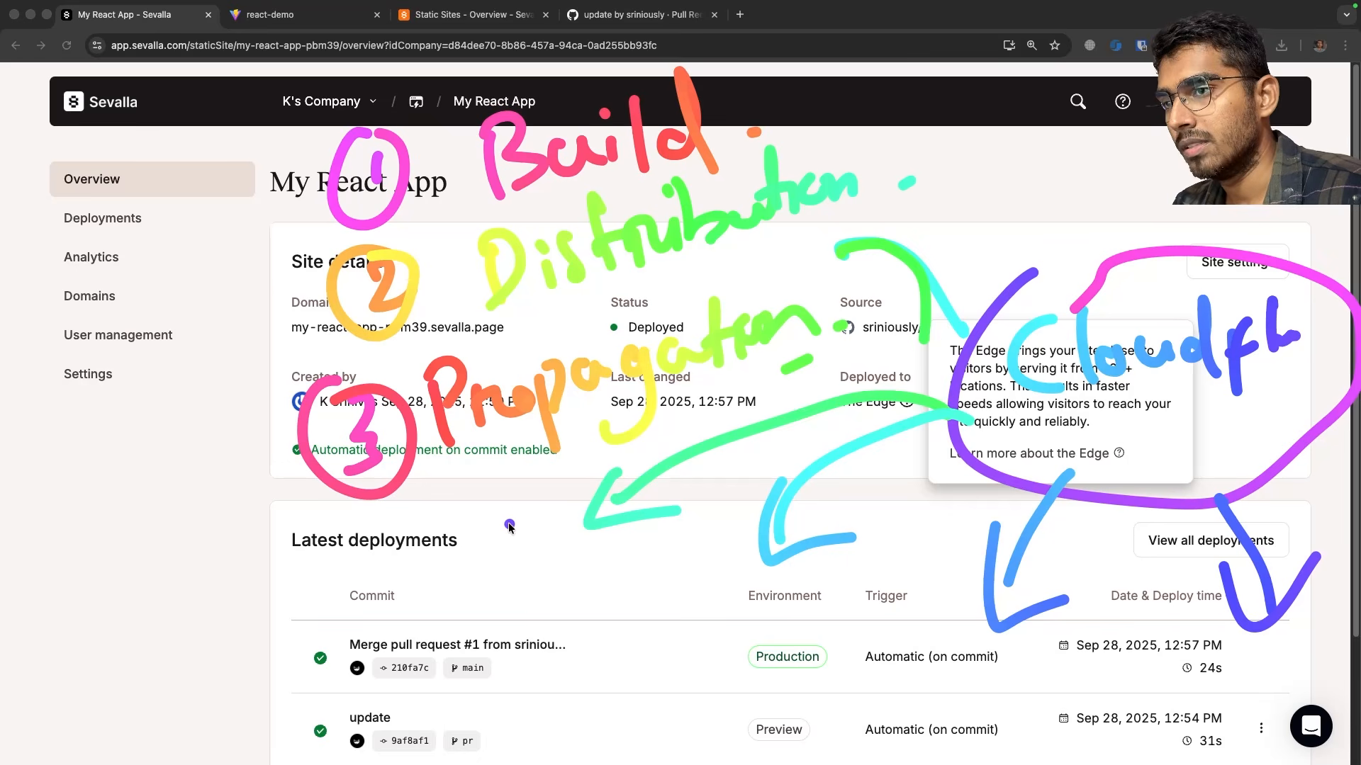
Write "260+" followed by dots under "Propagation" and add short marks beside the outgoing arrows.
mouse_move(473, 511)
left_mouse_down()
mouse_move(513, 563)
mouse_move(538, 496)
mouse_move(530, 524)
mouse_move(575, 490)
left_mouse_up()
left_click(560, 525)
left_click_drag(621, 453, 624, 544)
left_click_drag(652, 484, 634, 544)
left_click_drag(684, 502, 710, 487)
left_click(776, 487)
mouse_move(730, 496)
left_mouse_down()
mouse_move(742, 493)
mouse_move(750, 547)
left_mouse_up()
left_click_drag(1140, 557, 1141, 581)
left_click_drag(1237, 589, 1267, 605)
Add a circled 4 and the handwritten note "Optimizat..." over the latest deployments list.
left_click(333, 596)
mouse_move(320, 624)
left_mouse_down()
mouse_move(353, 642)
mouse_move(362, 684)
left_mouse_up()
mouse_move(333, 606)
left_mouse_down()
mouse_move(283, 623)
mouse_move(333, 611)
left_mouse_up()
mouse_move(445, 614)
left_mouse_down()
mouse_move(434, 632)
mouse_move(480, 735)
left_mouse_up()
left_click_drag(471, 644, 485, 673)
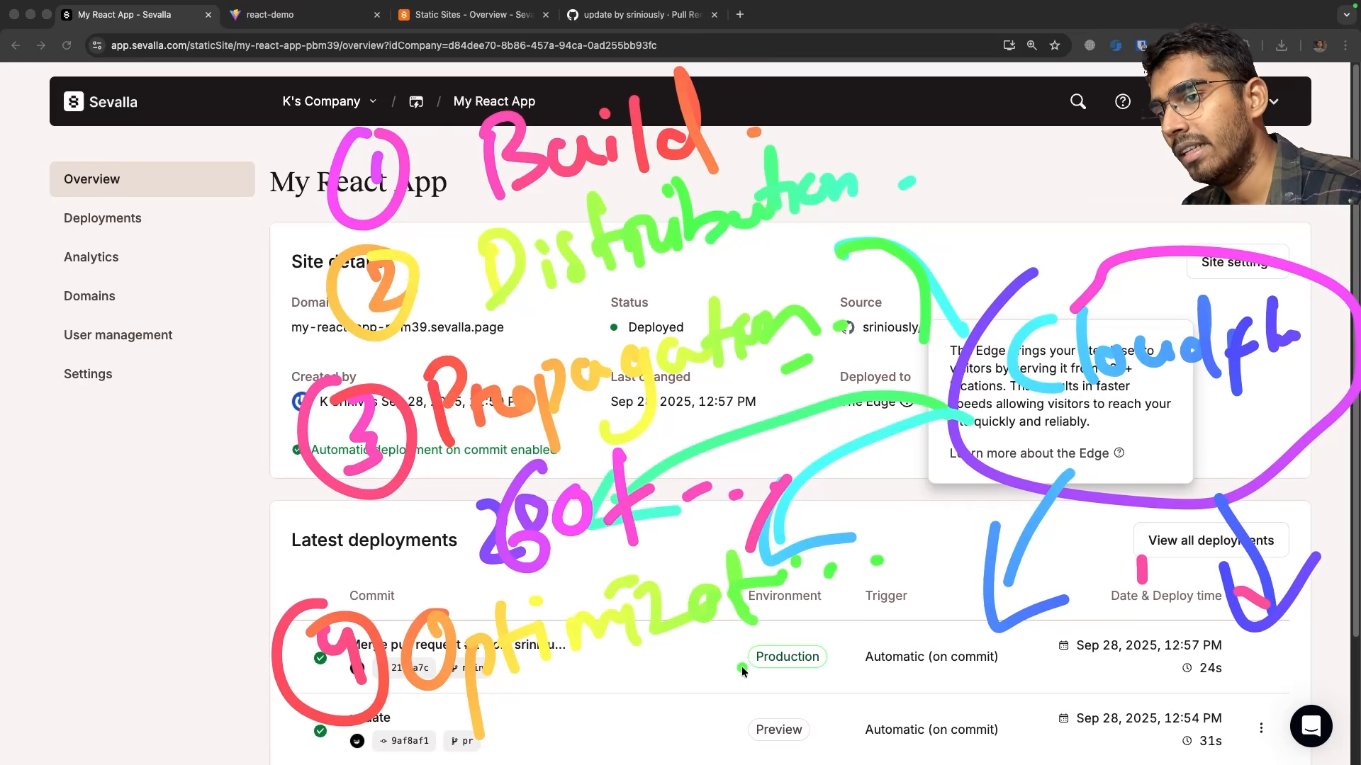
Add a circled 5 and the handwritten word "Caching" beneath the optimization note.
left_click_drag(713, 649, 702, 645)
left_click_drag(674, 673, 691, 723)
mouse_move(825, 627)
left_mouse_down()
mouse_move(801, 691)
mouse_move(1042, 695)
left_mouse_up()
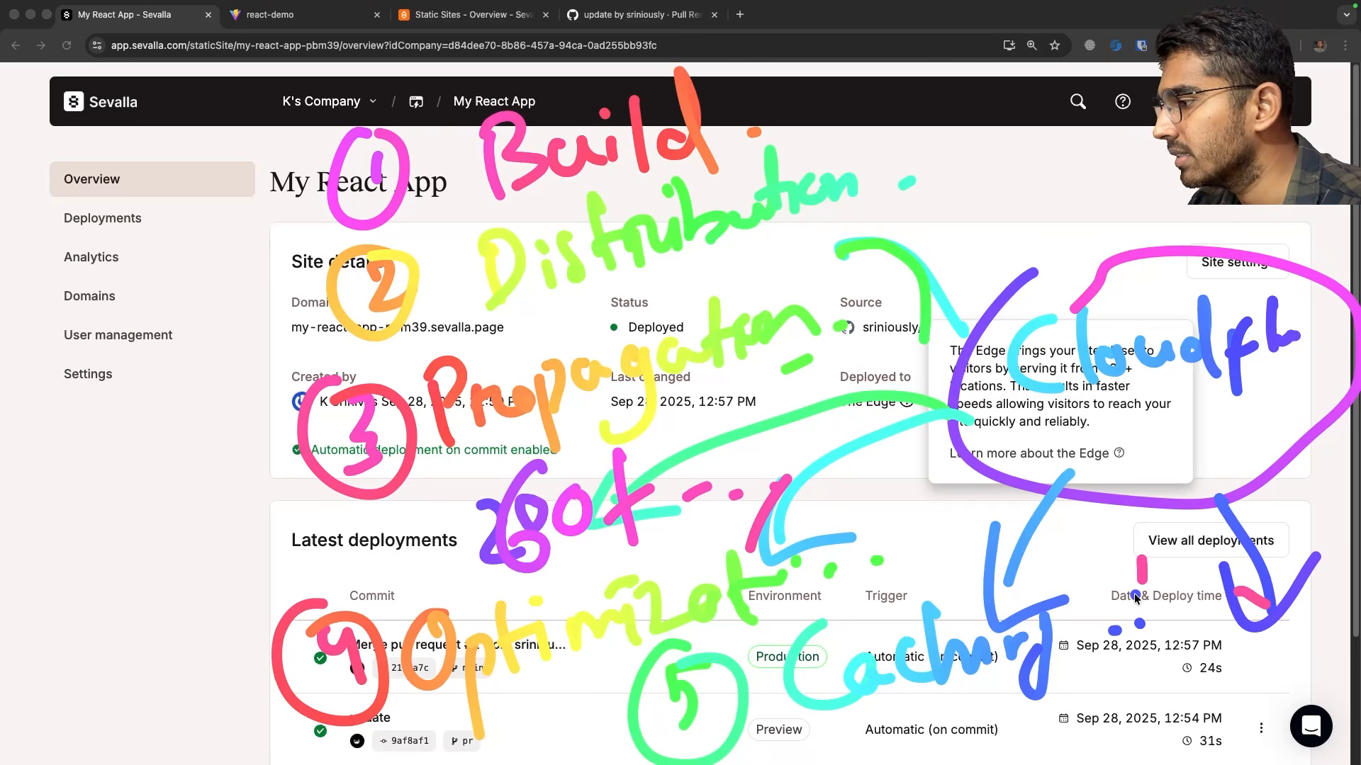
Draw long curves down both sides of the five numbered notes to group them together.
mouse_move(202, 162)
left_mouse_down()
mouse_move(333, 624)
mouse_move(751, 762)
left_mouse_up()
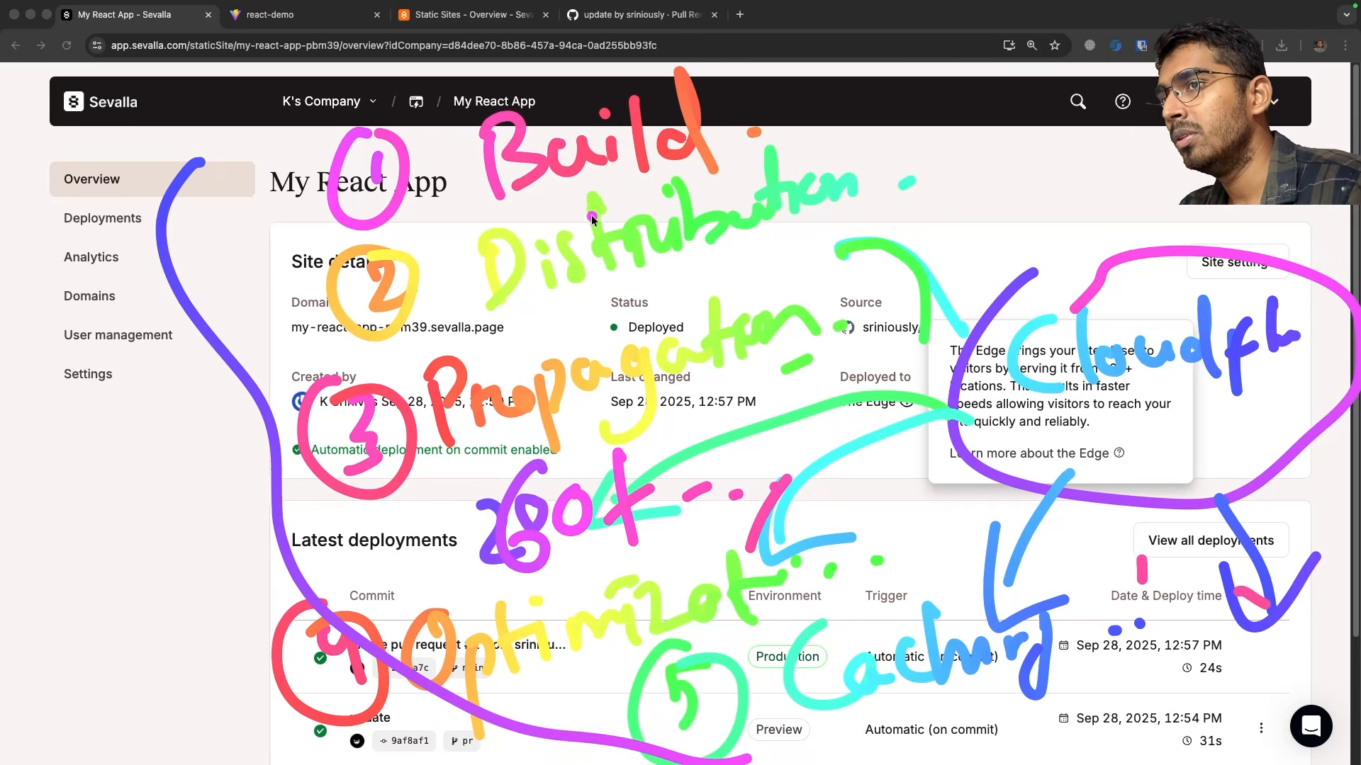
mouse_move(602, 131)
left_mouse_down()
mouse_move(1054, 649)
mouse_move(953, 733)
left_mouse_up()
mouse_move(752, 762)
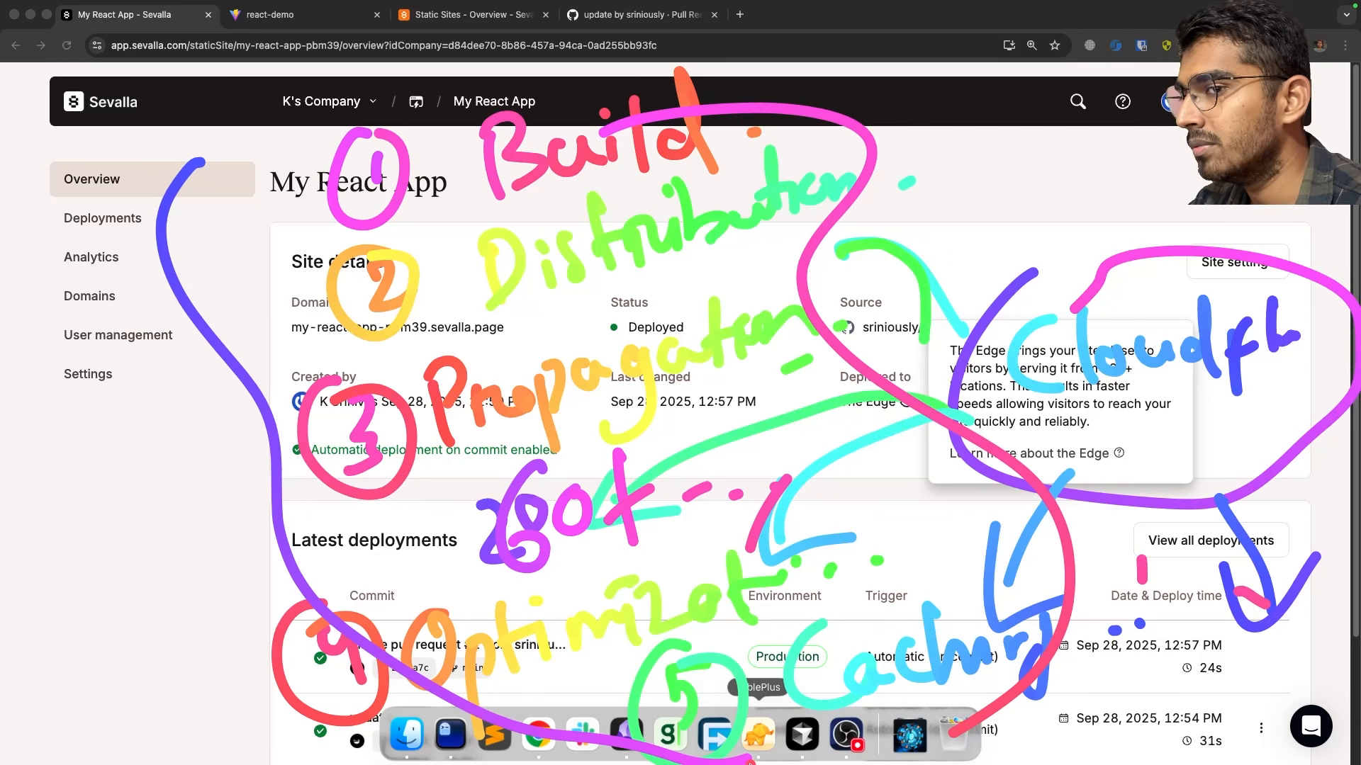
Clear the handwritten annotations and mark the deploy times in the latest deployments list.
key("Escape")
scroll(1148, 518, "down", 2)
key("ctrl+a")
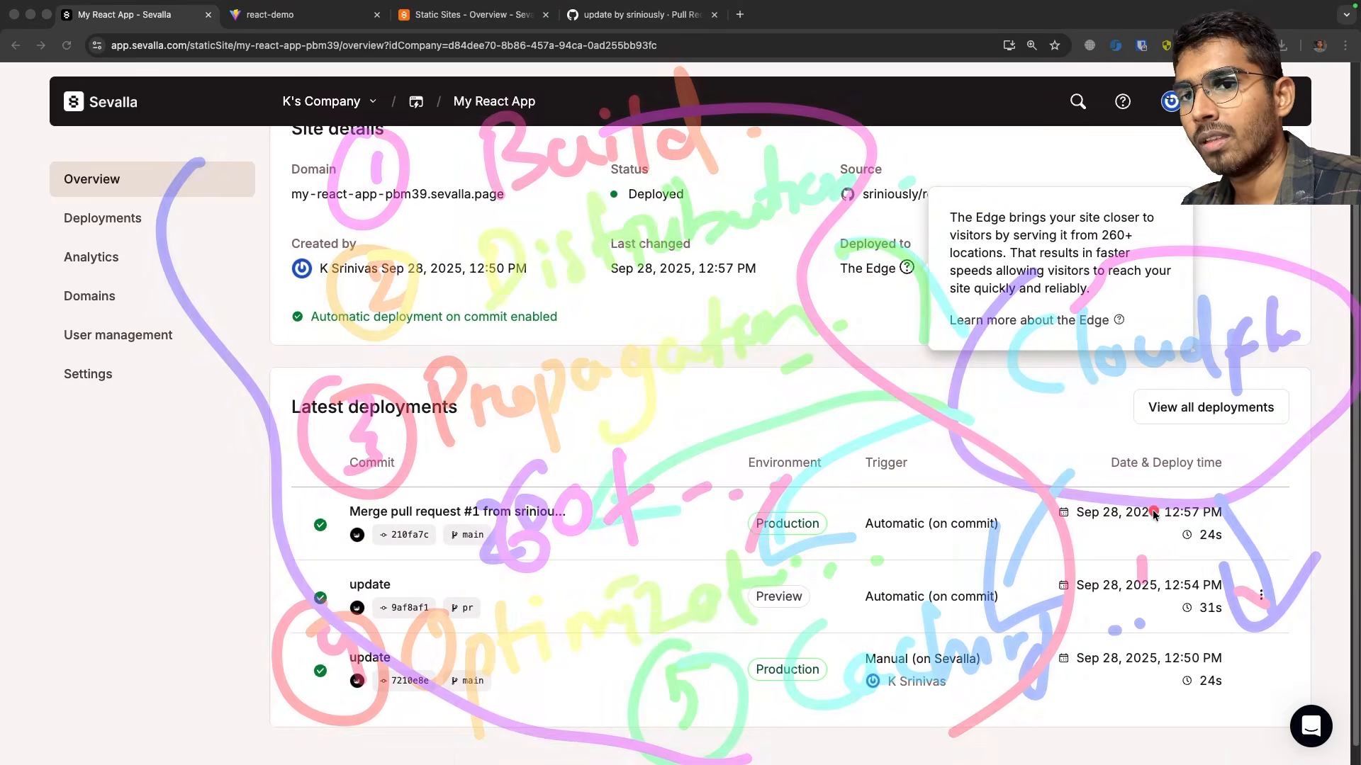
left_click_drag(1219, 520, 1183, 516)
mouse_move(1230, 583)
left_mouse_down()
mouse_move(1201, 697)
mouse_move(1173, 691)
left_mouse_up()
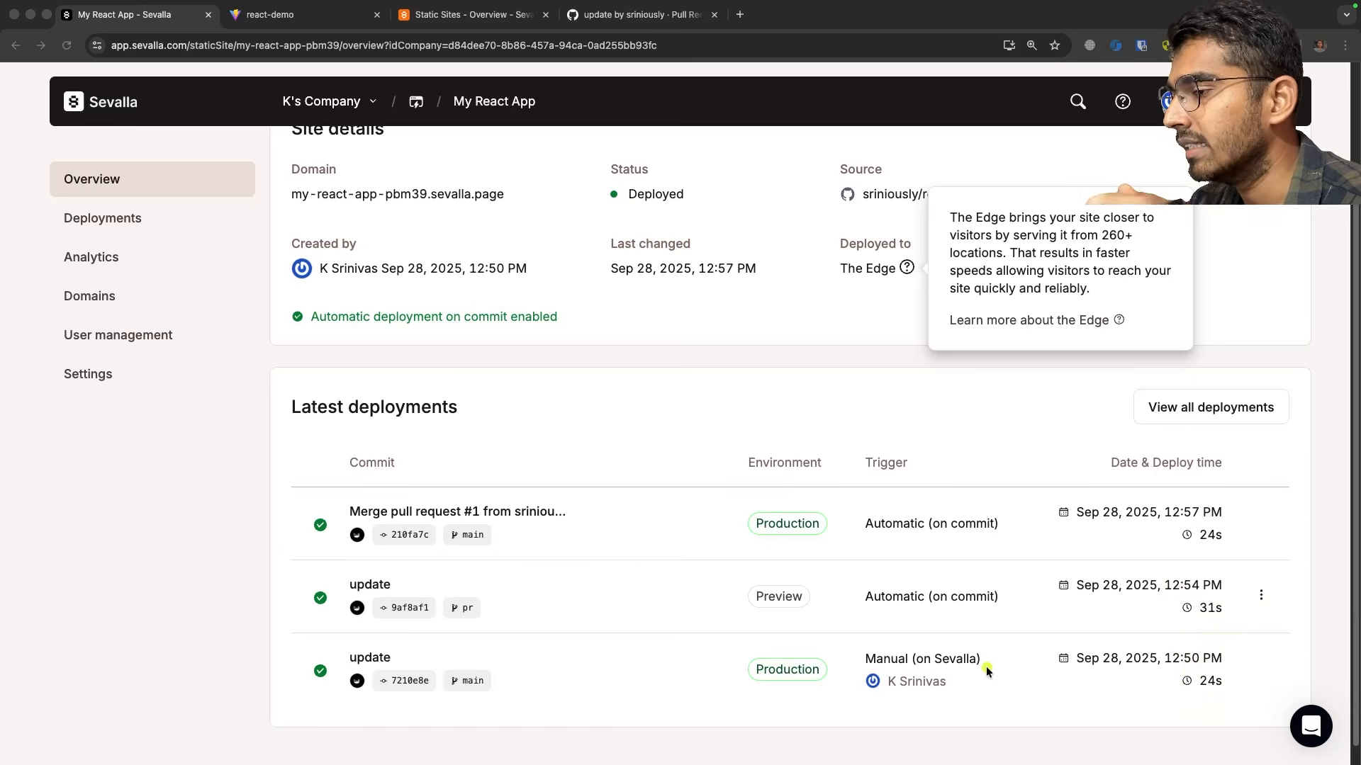